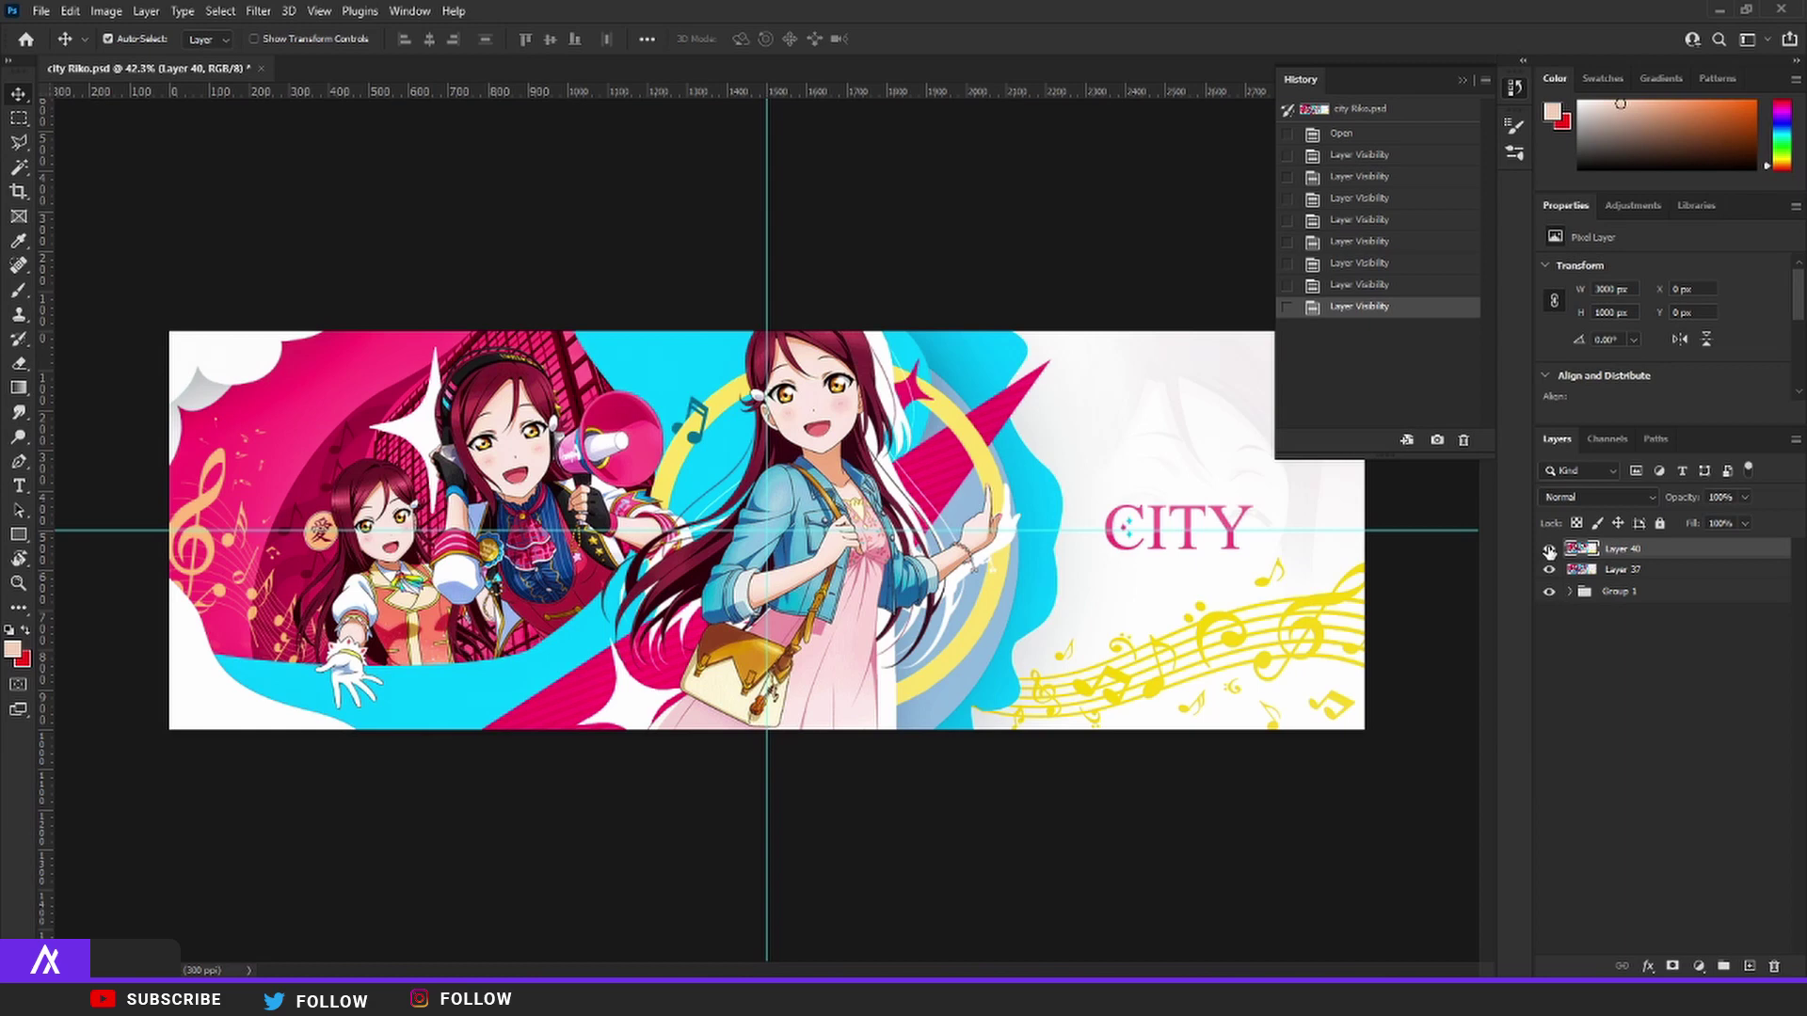
- Hide Layer 40 and Layer 37 to expose the editable Group 1 underneath
left_click(1549, 548)
left_click(1549, 548)
left_click(1550, 548)
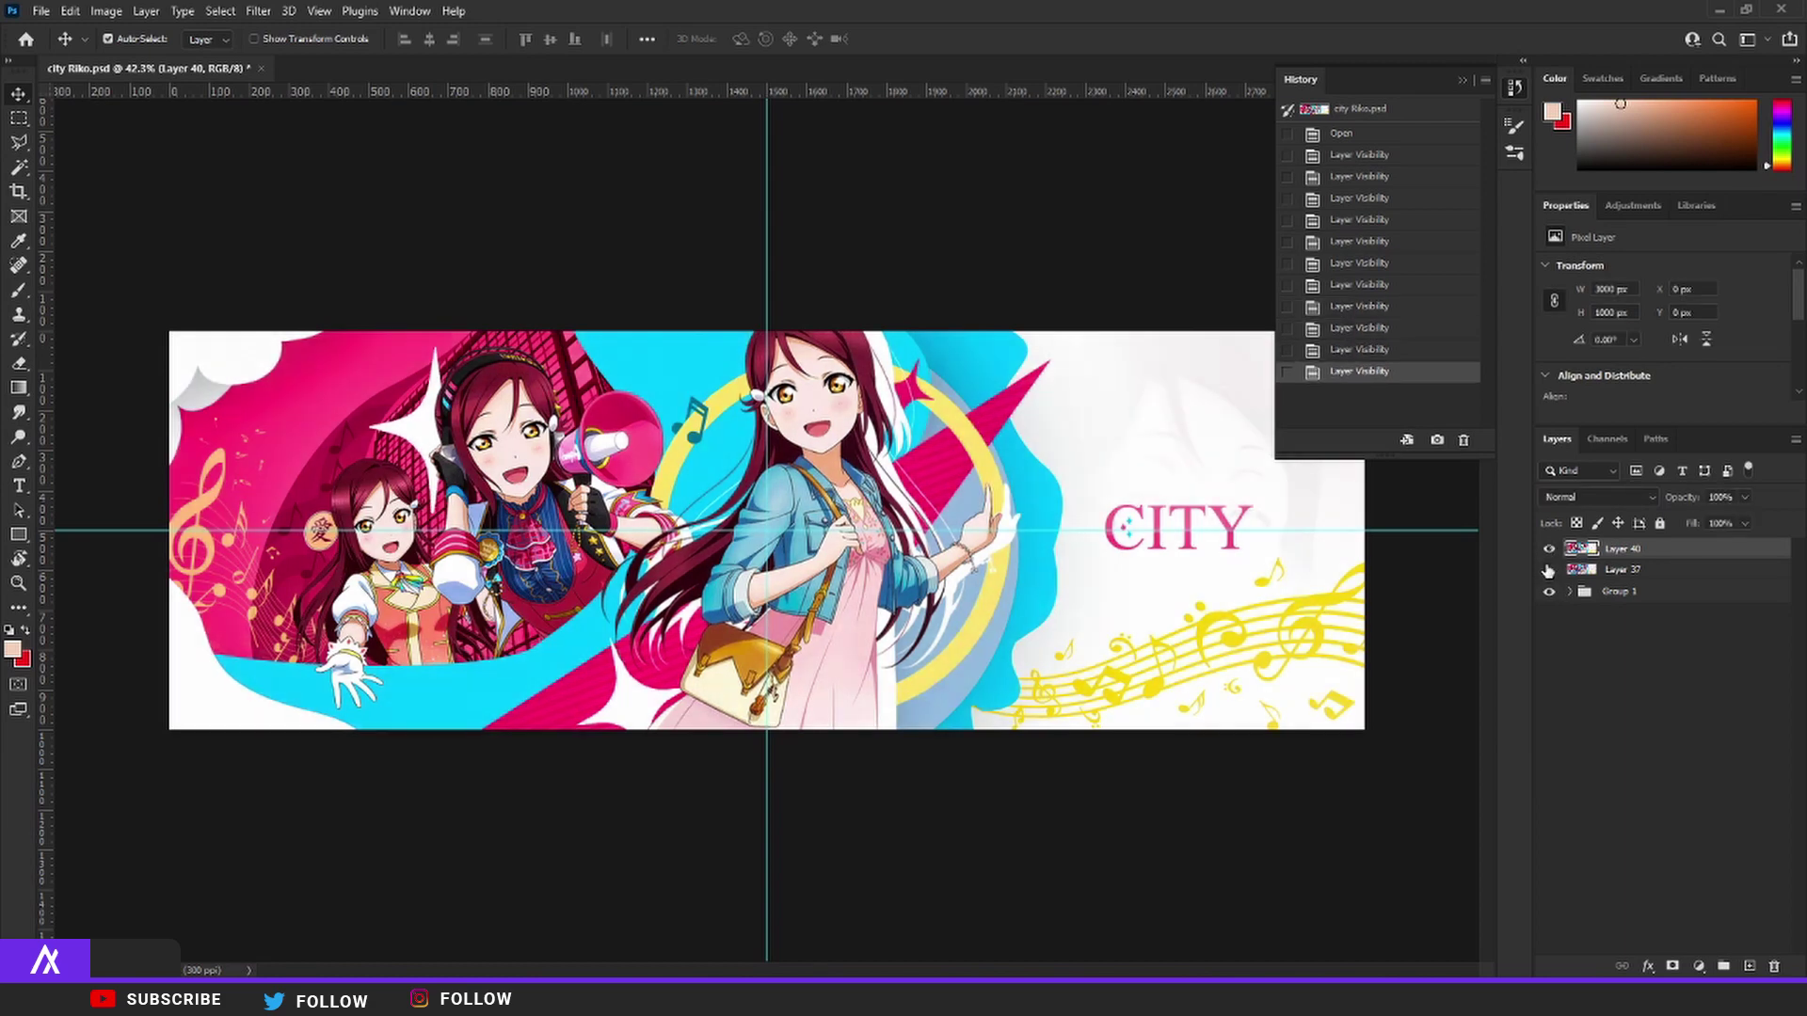
left_click(1550, 549)
left_click(1550, 591, "alt")
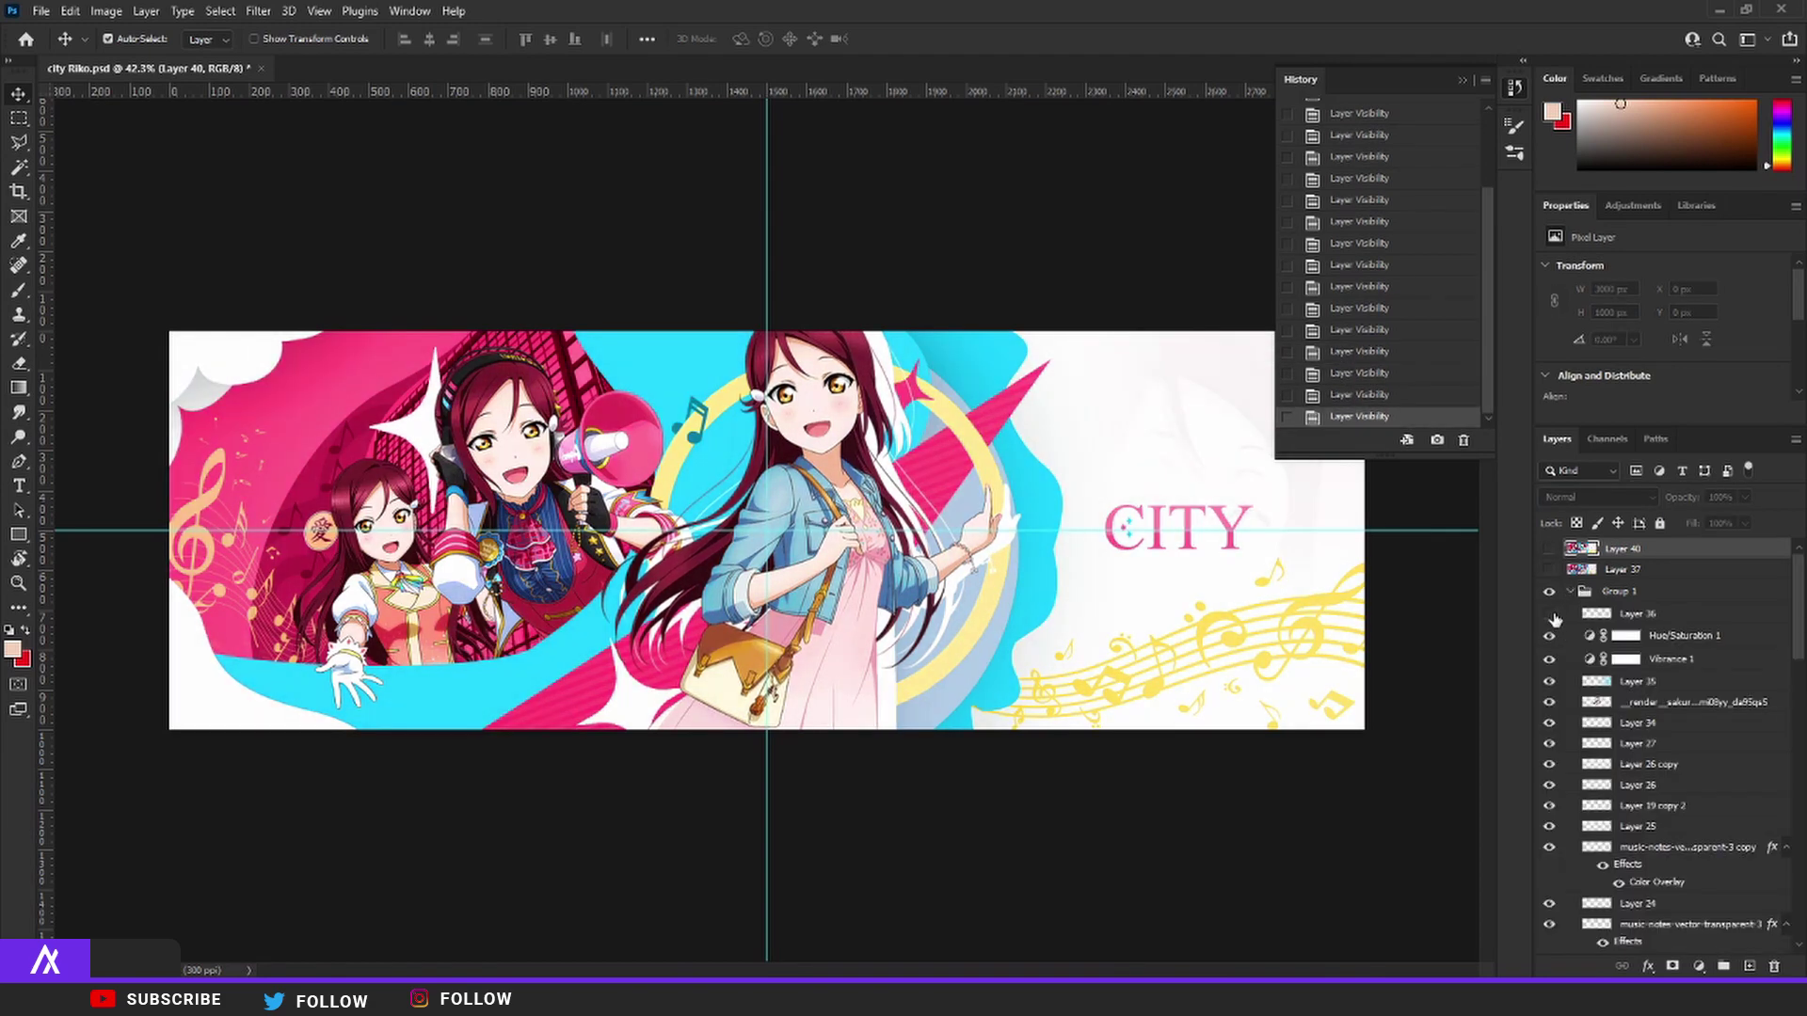
scroll(1592, 643, "down", 3)
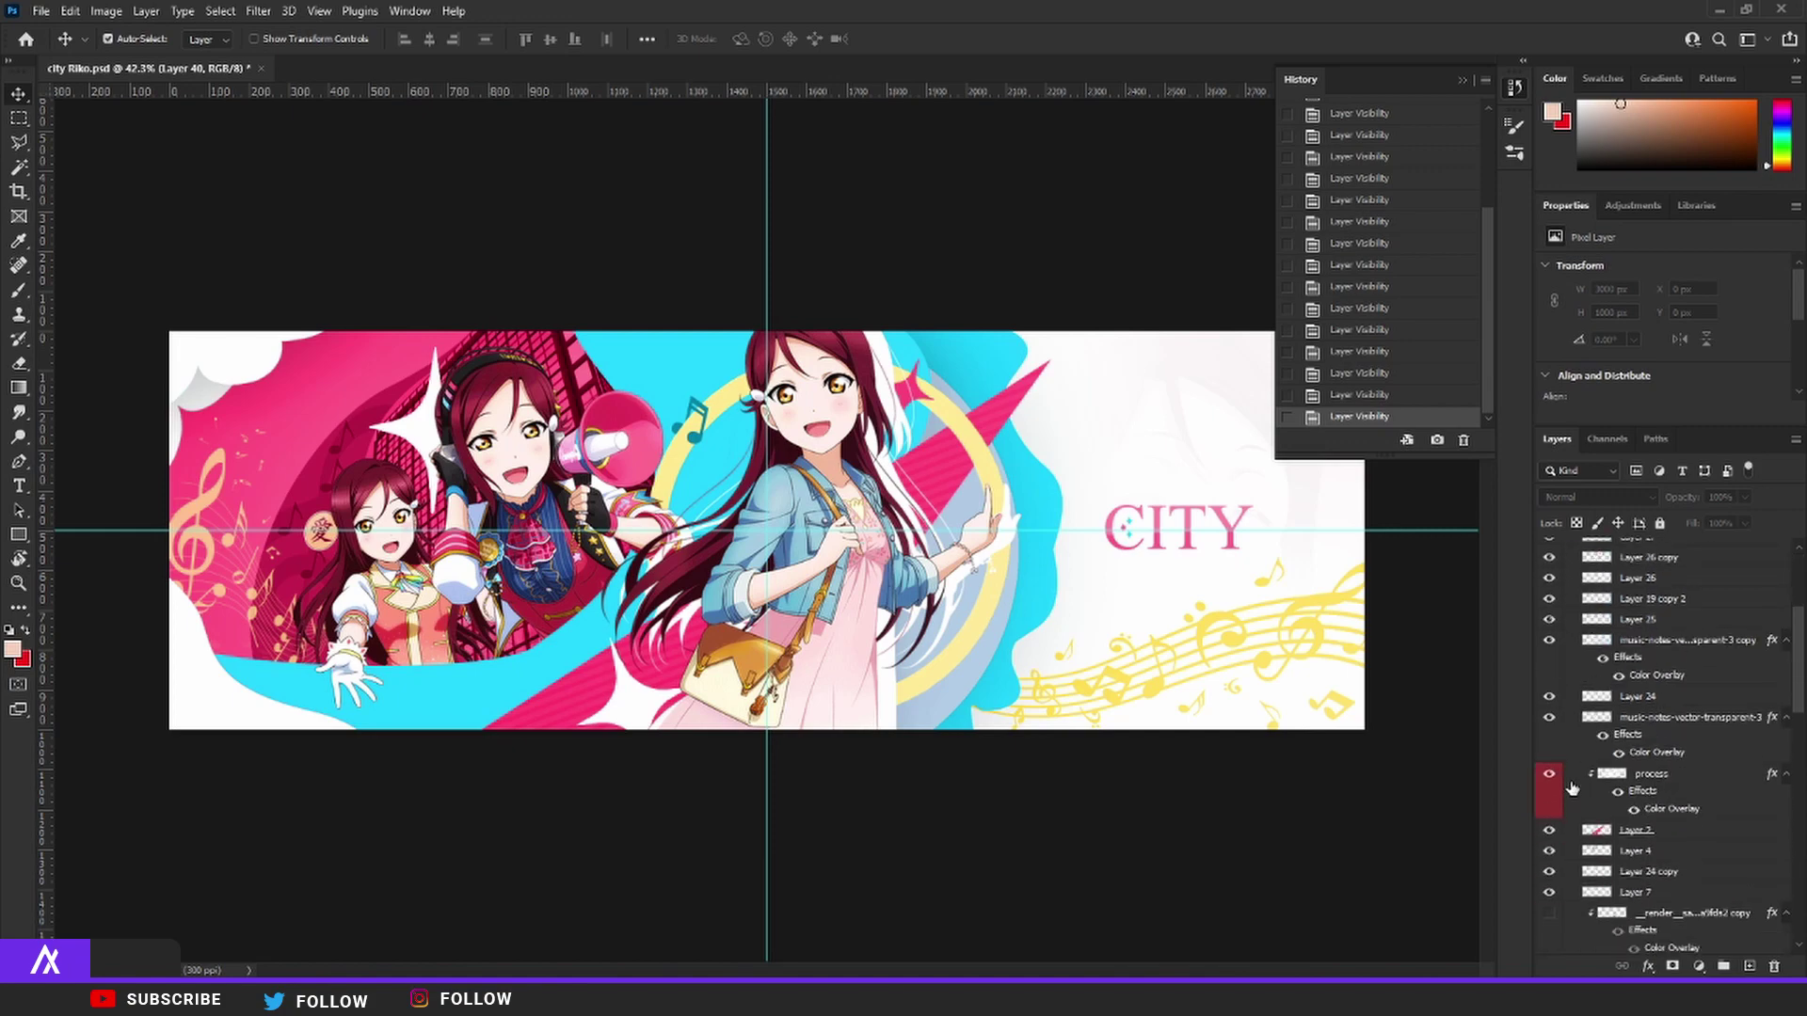
scroll(1141, 565, "down", 1)
scroll(1142, 565, "up", 3)
scroll(1142, 565, "down", 1)
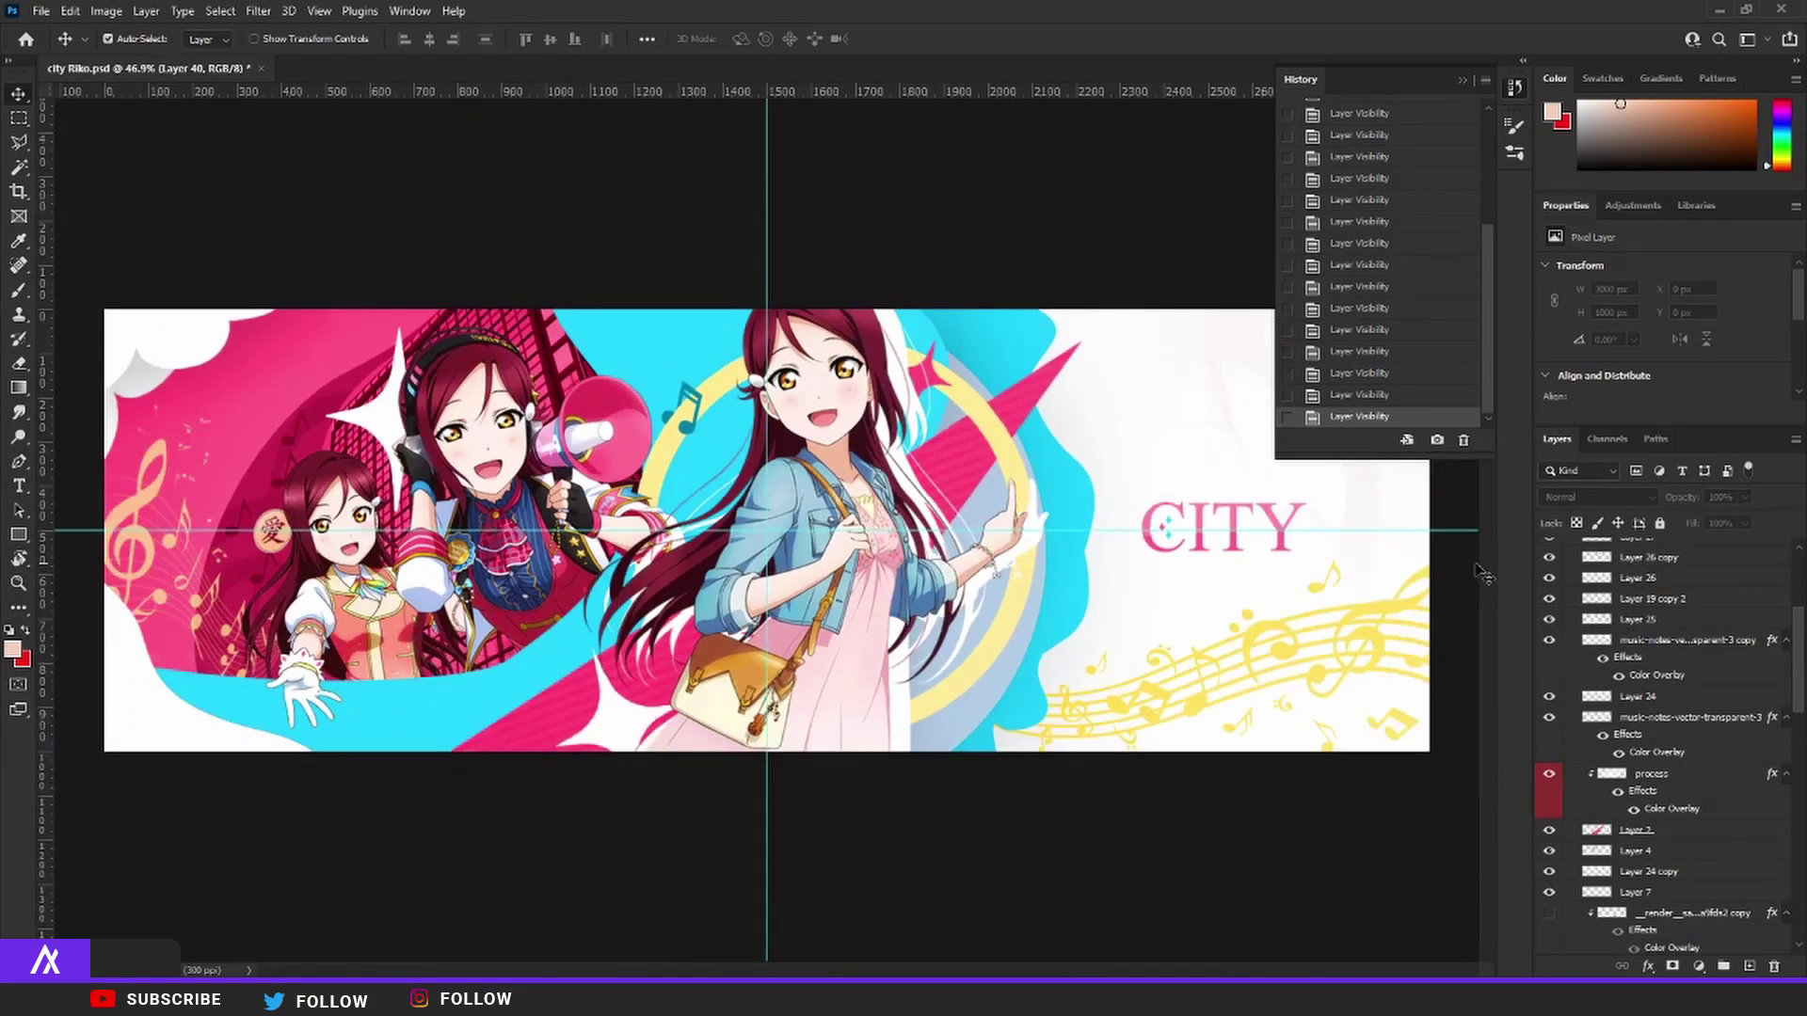
scroll(1619, 753, "down", 4)
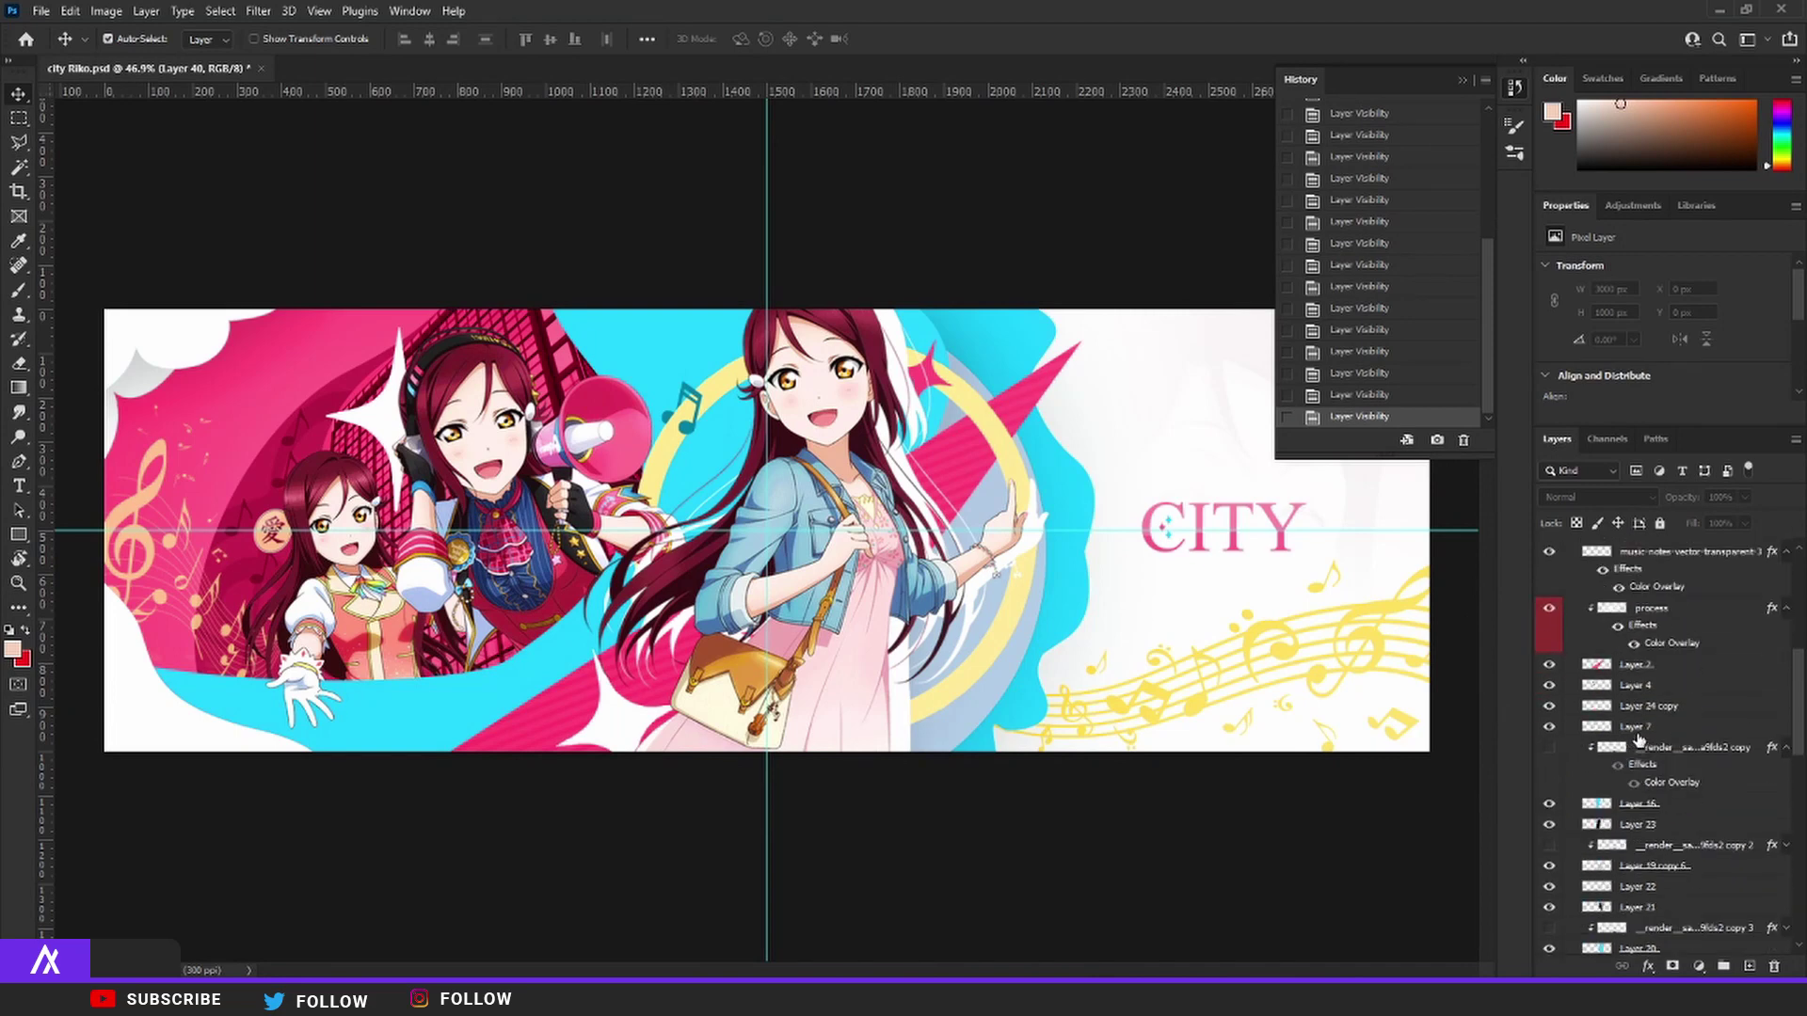
scroll(1639, 741, "down", 1)
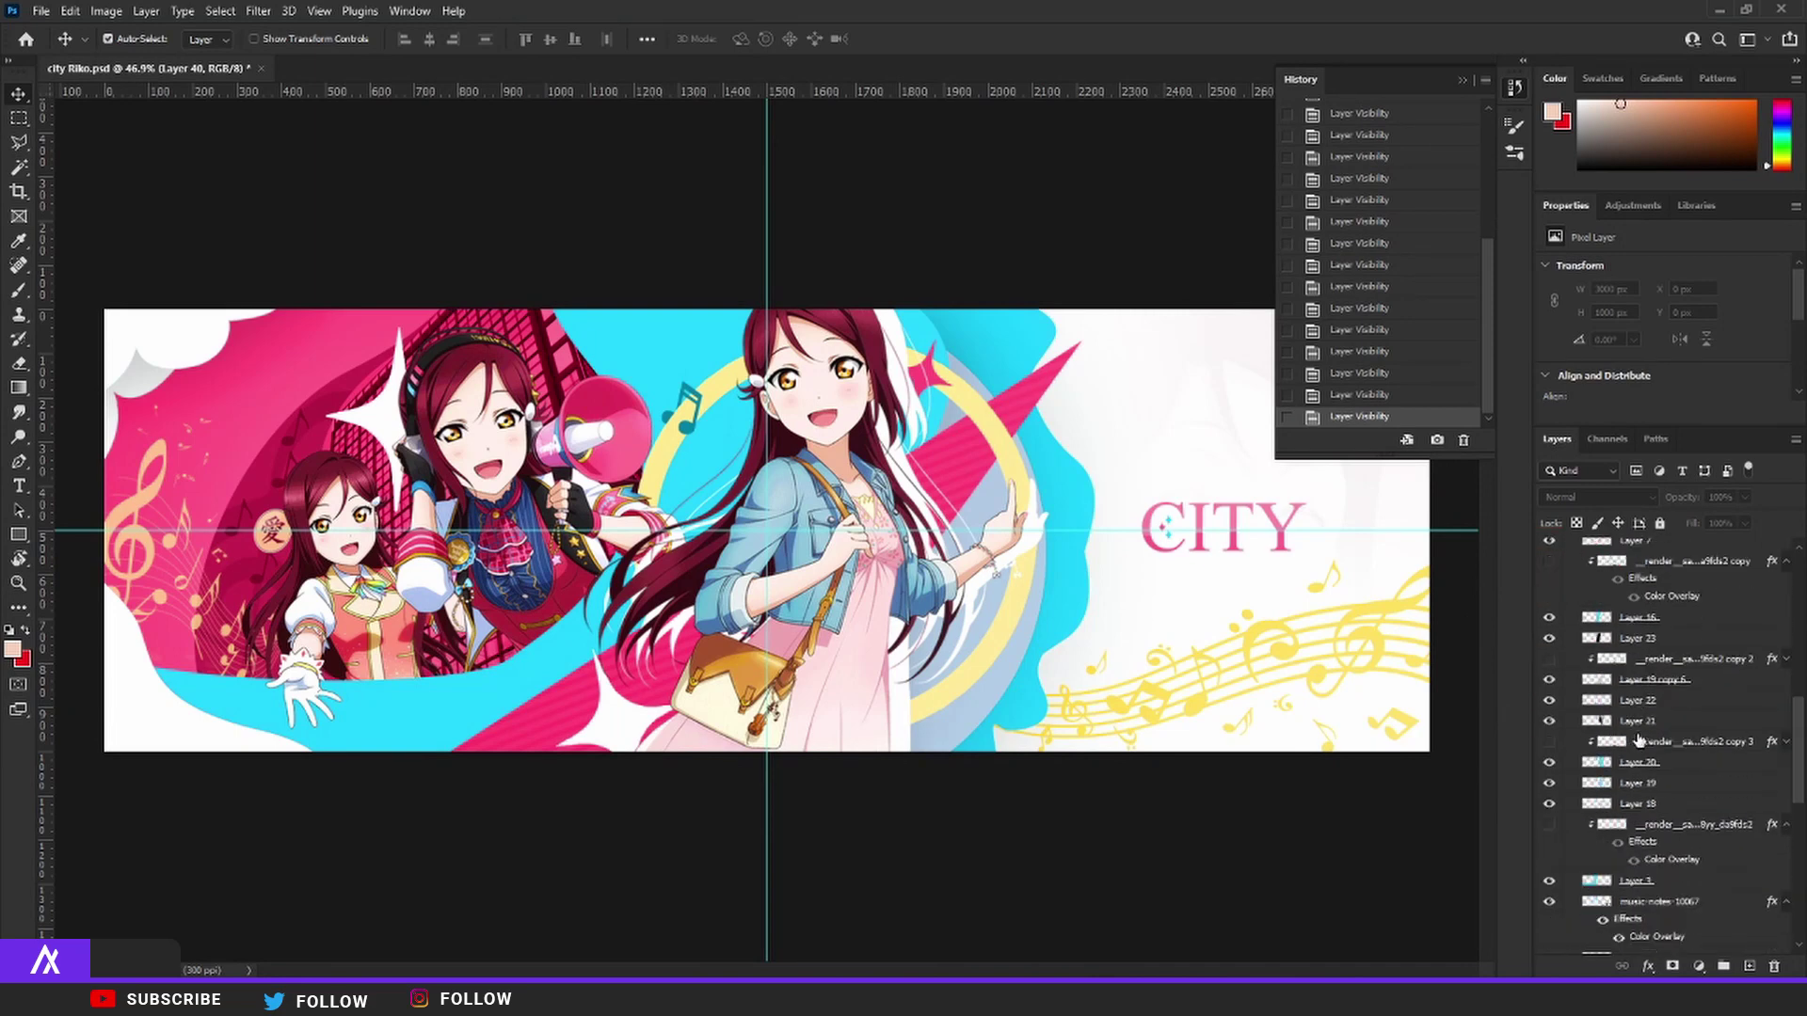
scroll(1639, 741, "down", 3)
- Rename the Riko render layer inside Group 1
double_click(1640, 793)
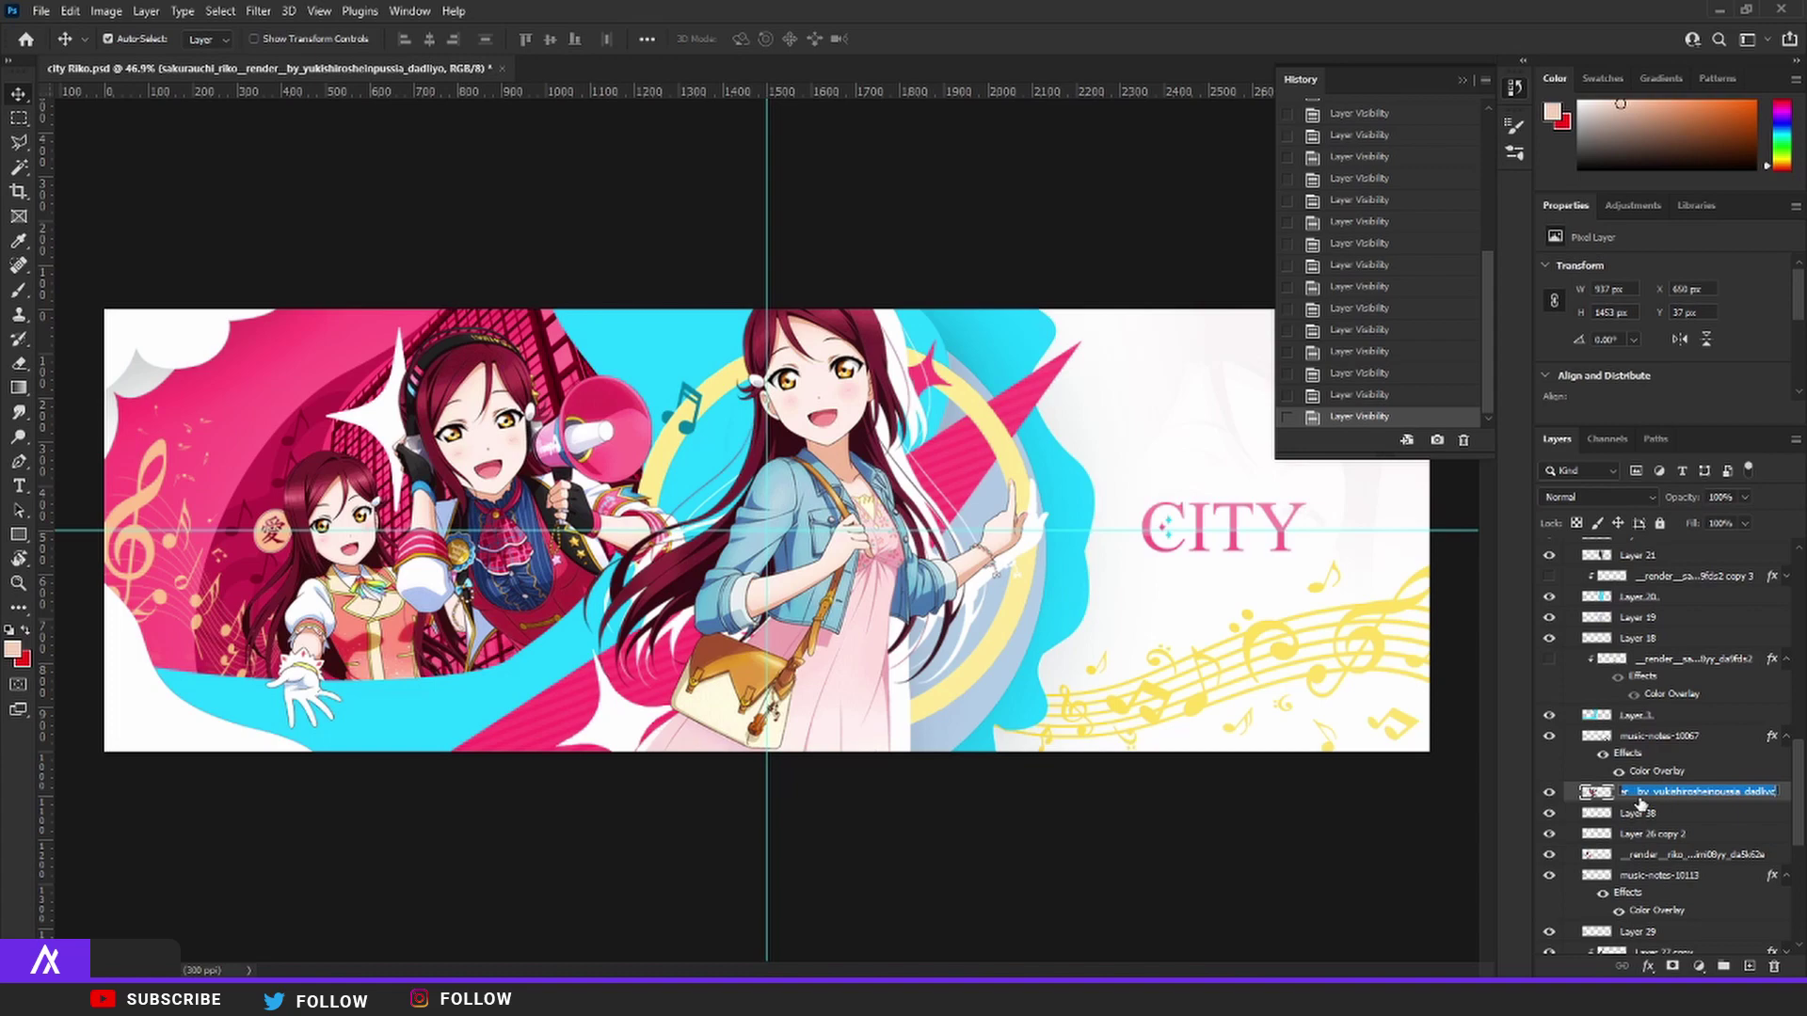
left_click(1654, 793)
left_click_drag(1625, 792, 1546, 791)
key("Return")
scroll(951, 394, "up", 10)
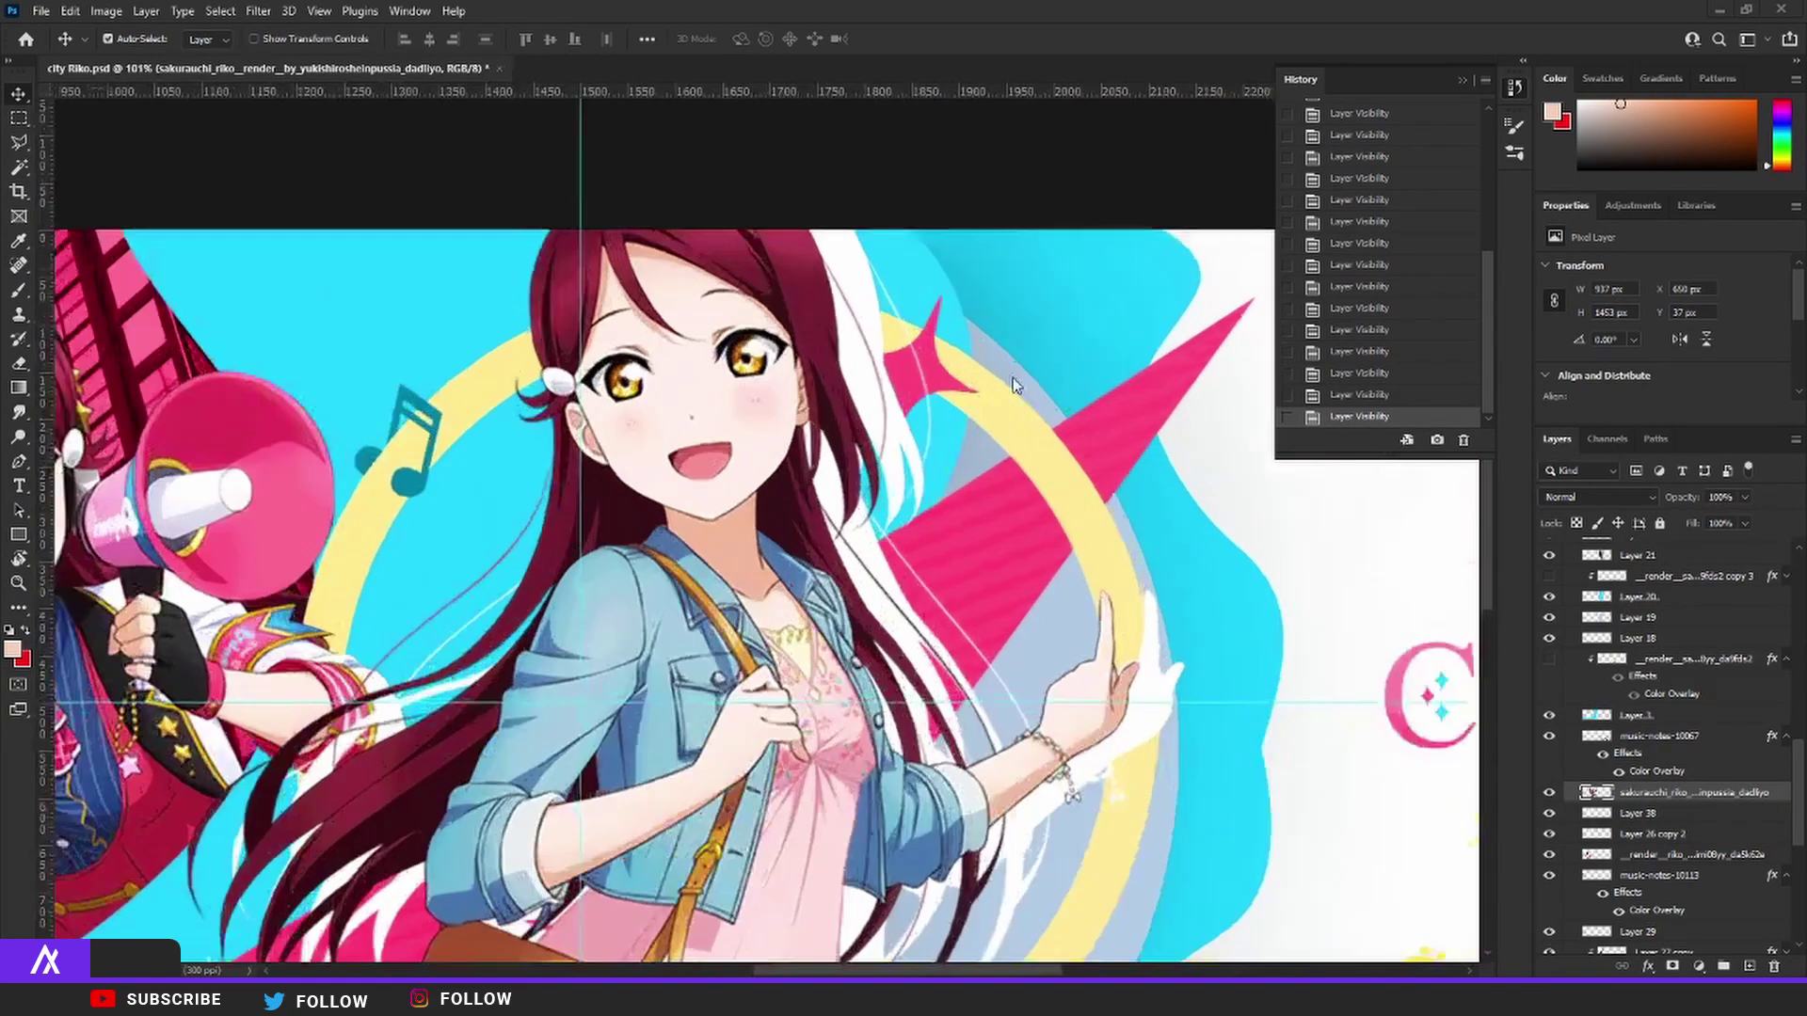
scroll(856, 450, "up", 3)
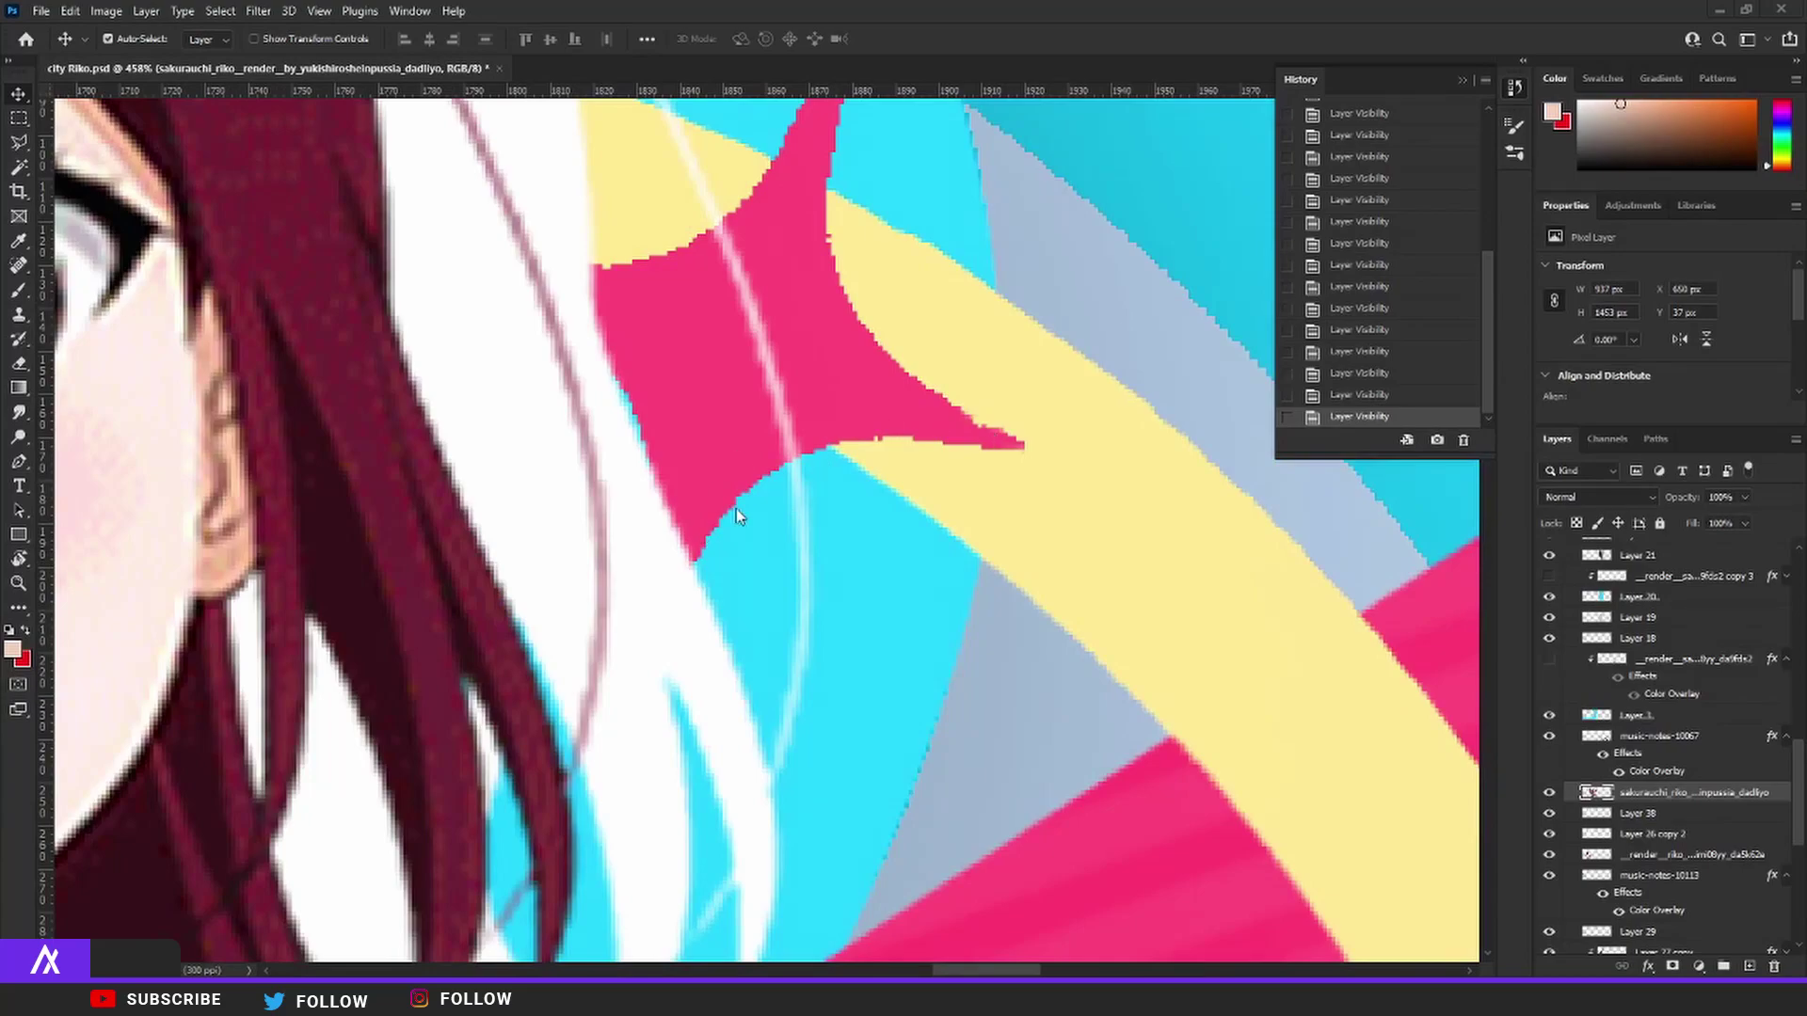
scroll(988, 475, "down", 6)
scroll(1000, 418, "up", 4)
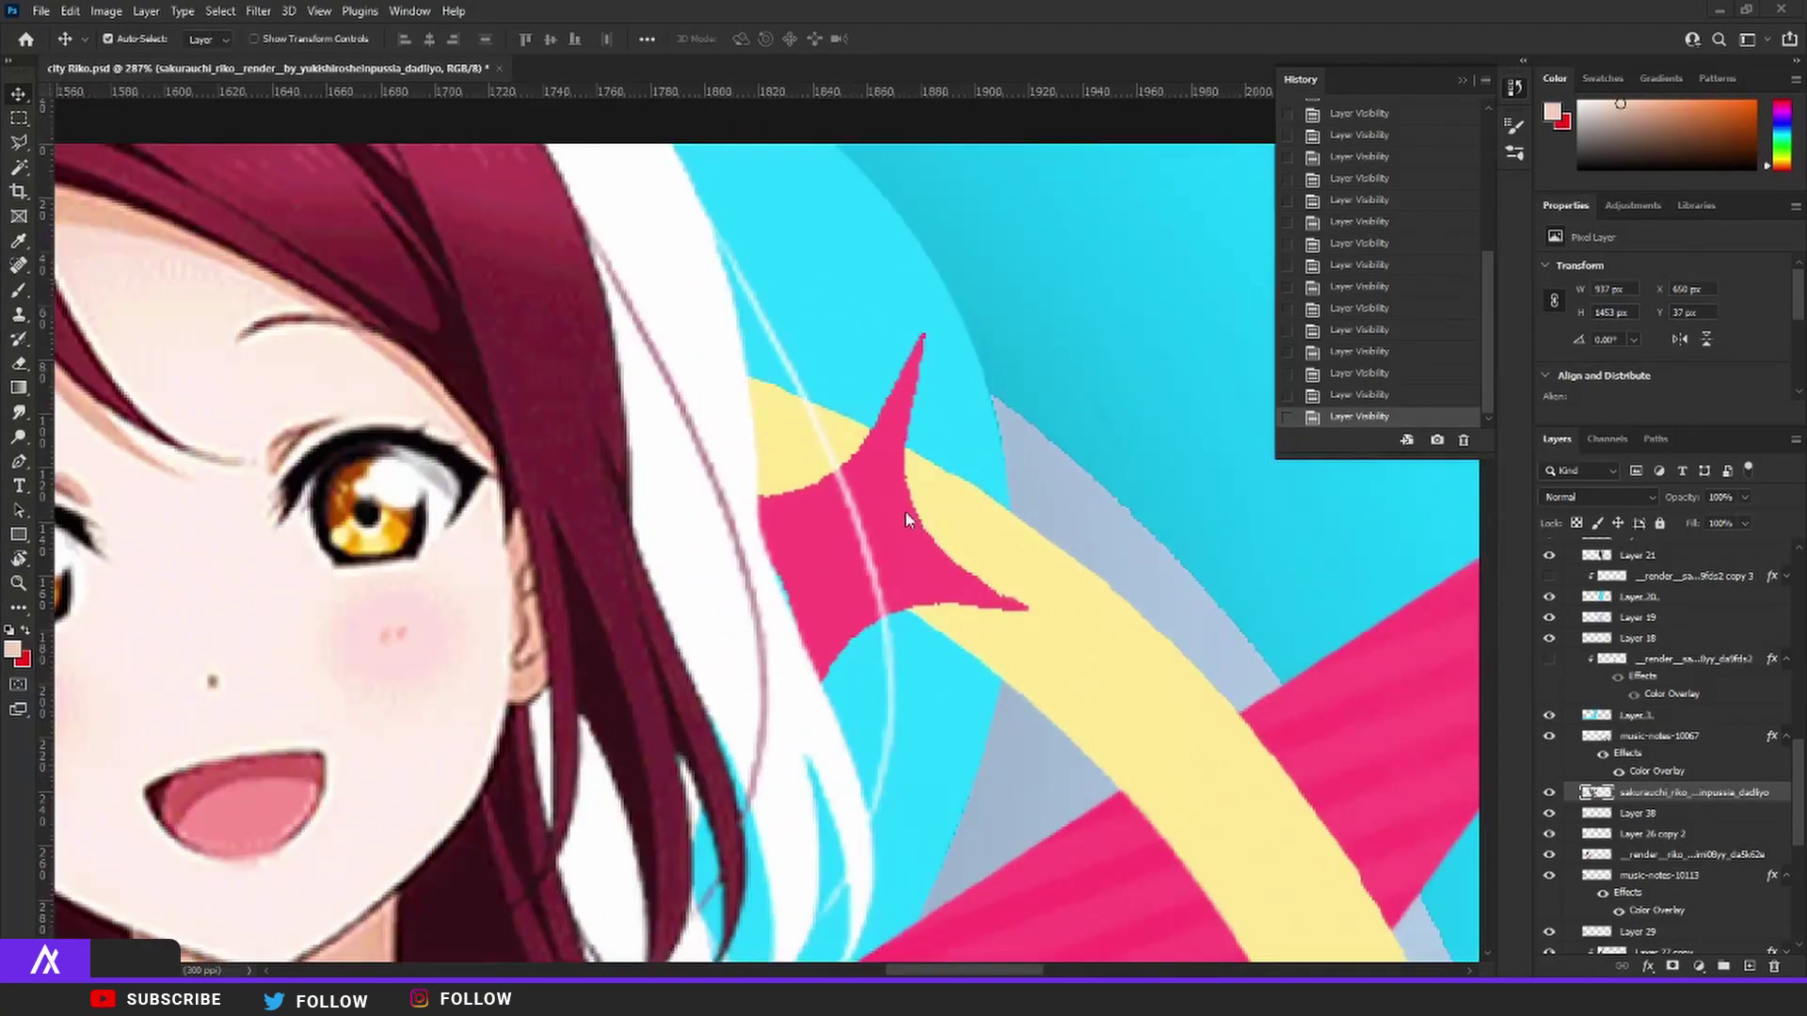
scroll(903, 572, "down", 8)
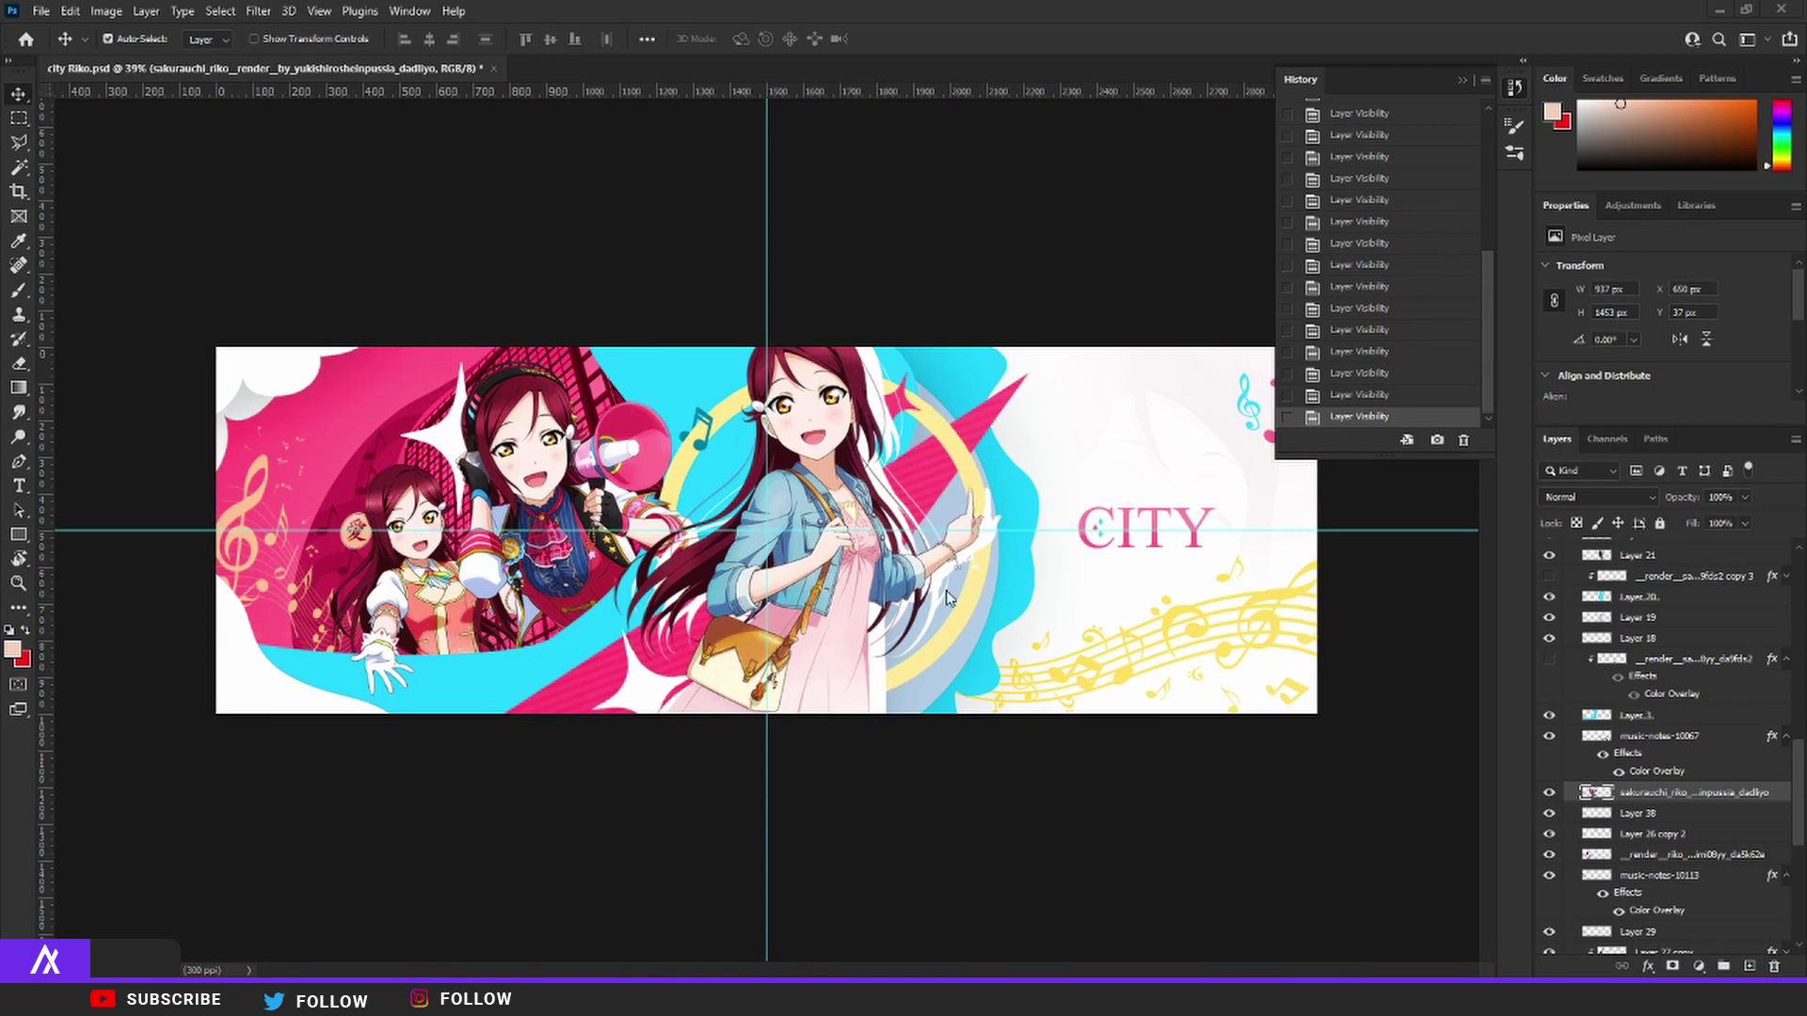
- Slide one Riko figure left, and shift the headphones and jacket Riko figures right
scroll(763, 527, "up", 1)
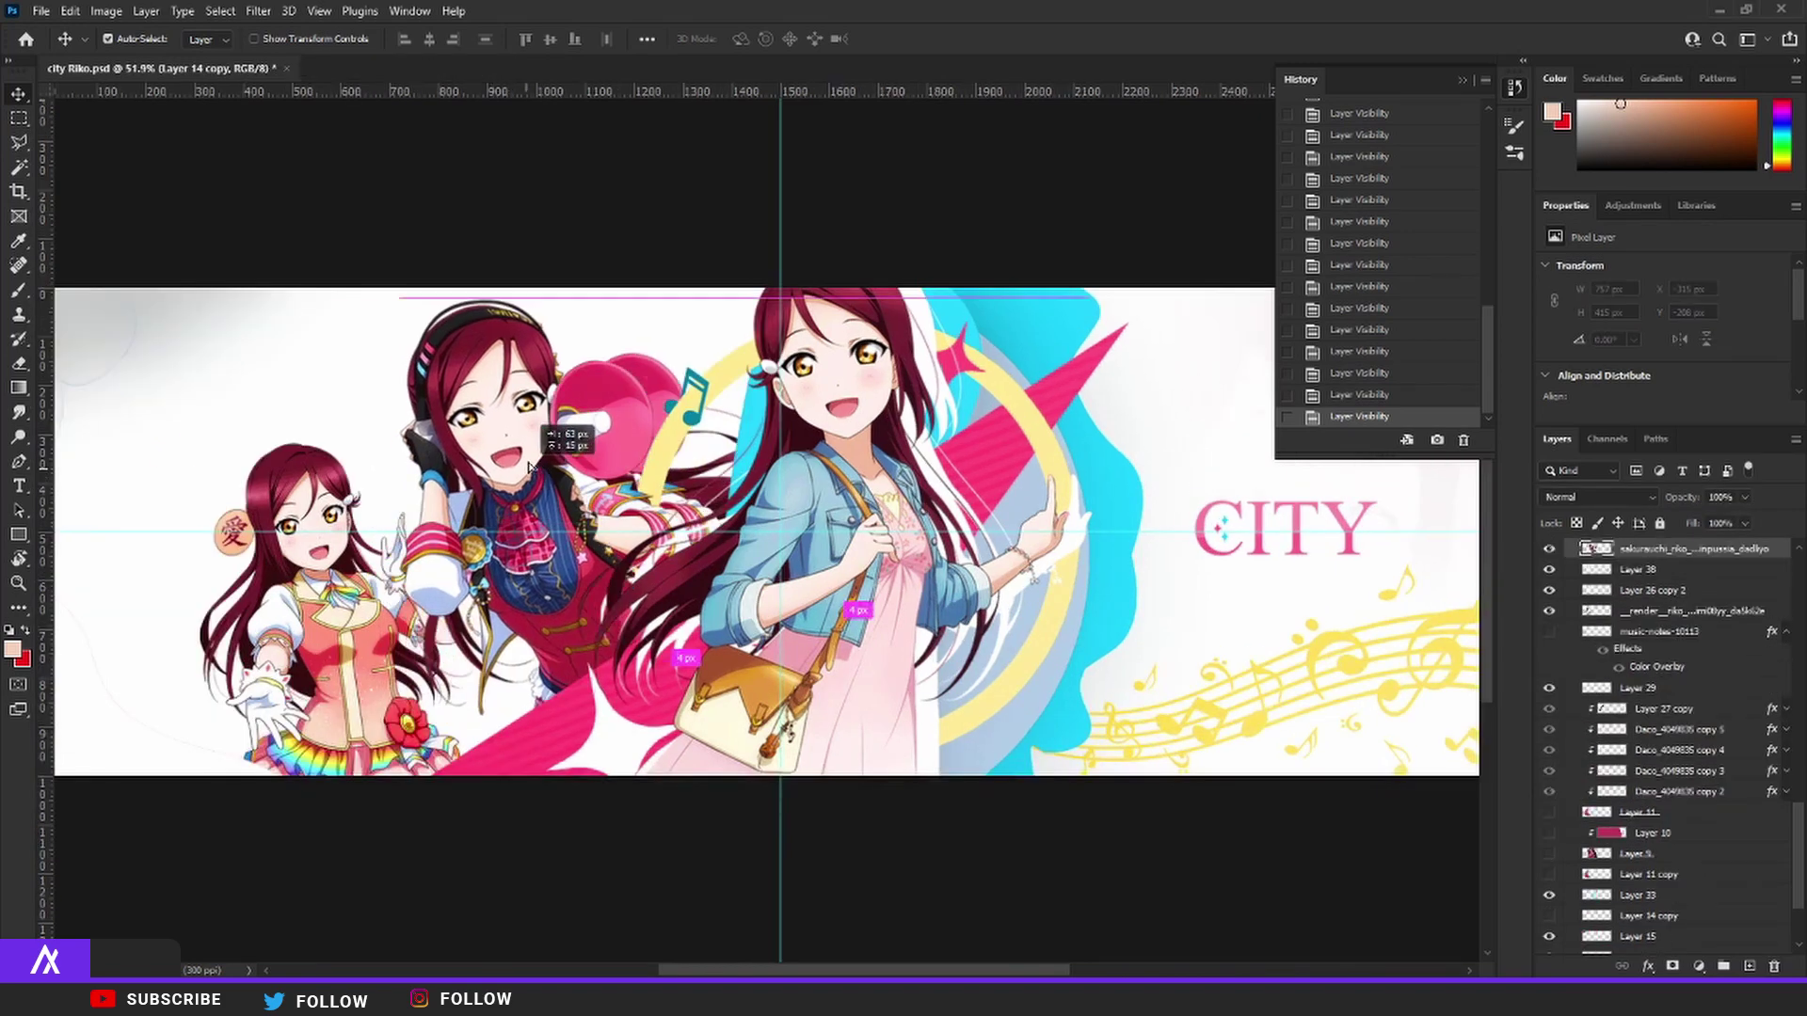
left_click_drag(493, 480, 334, 482)
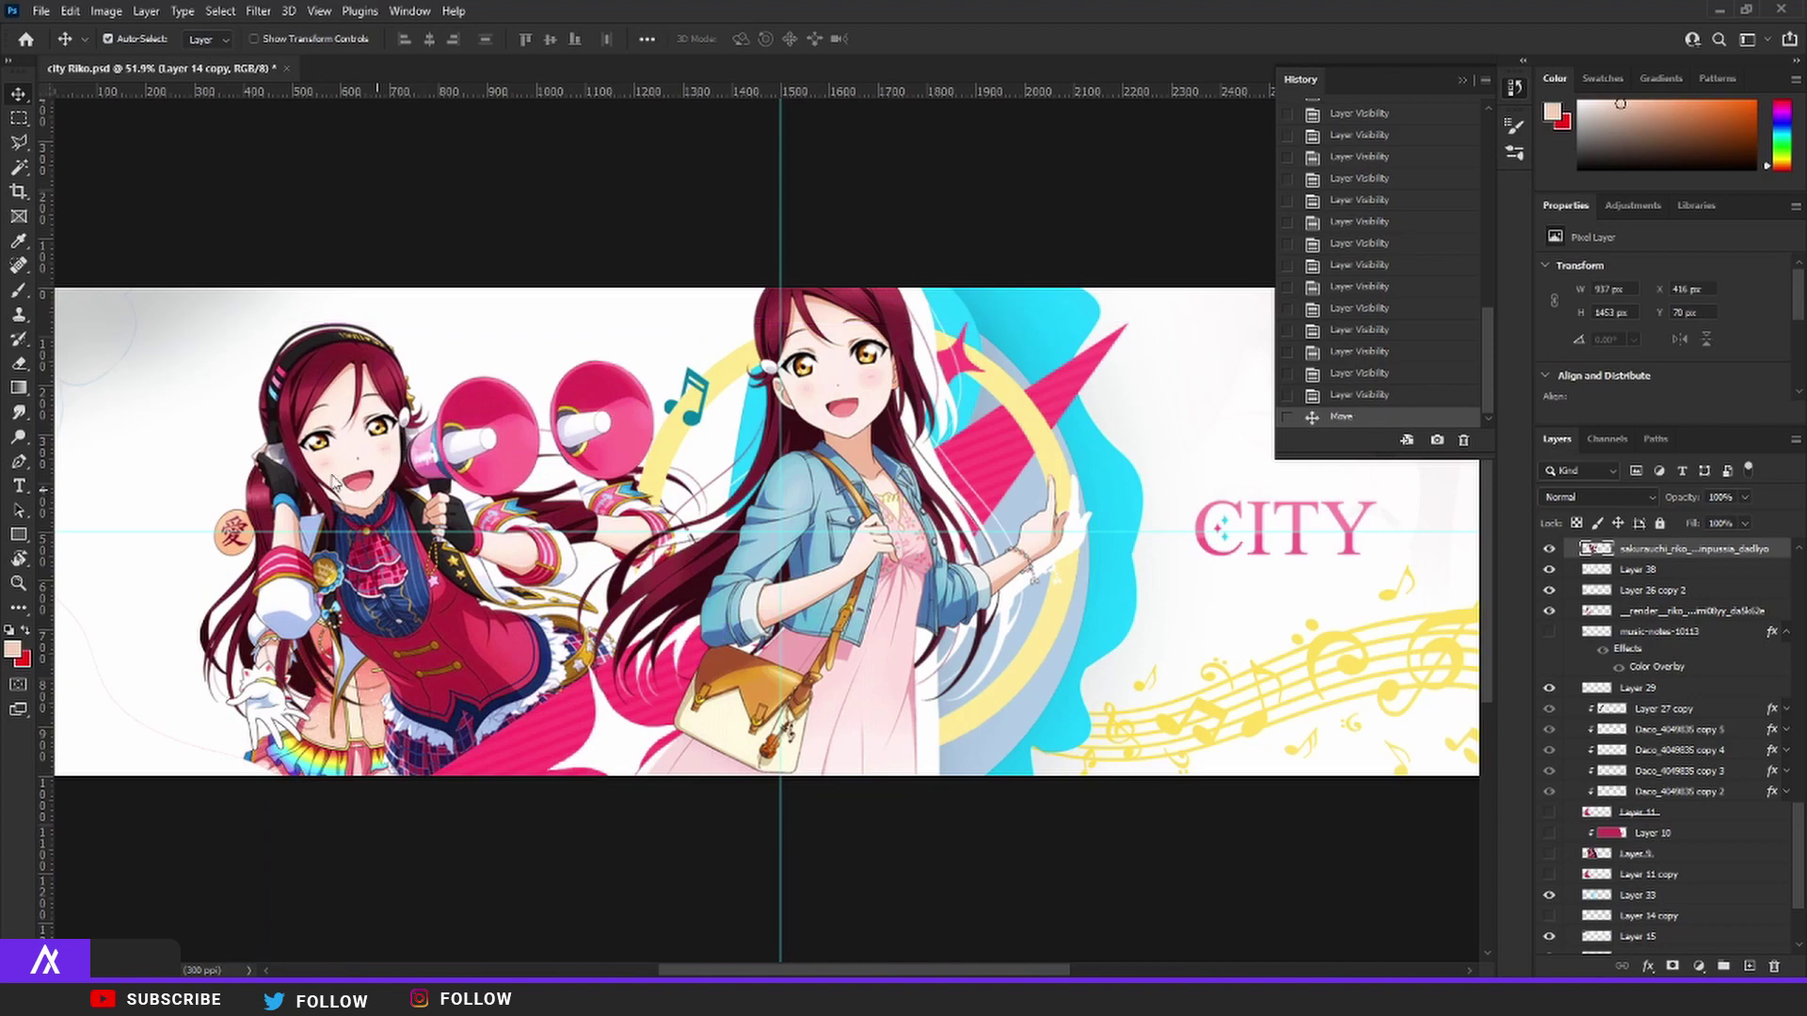
scroll(419, 516, "up", 3)
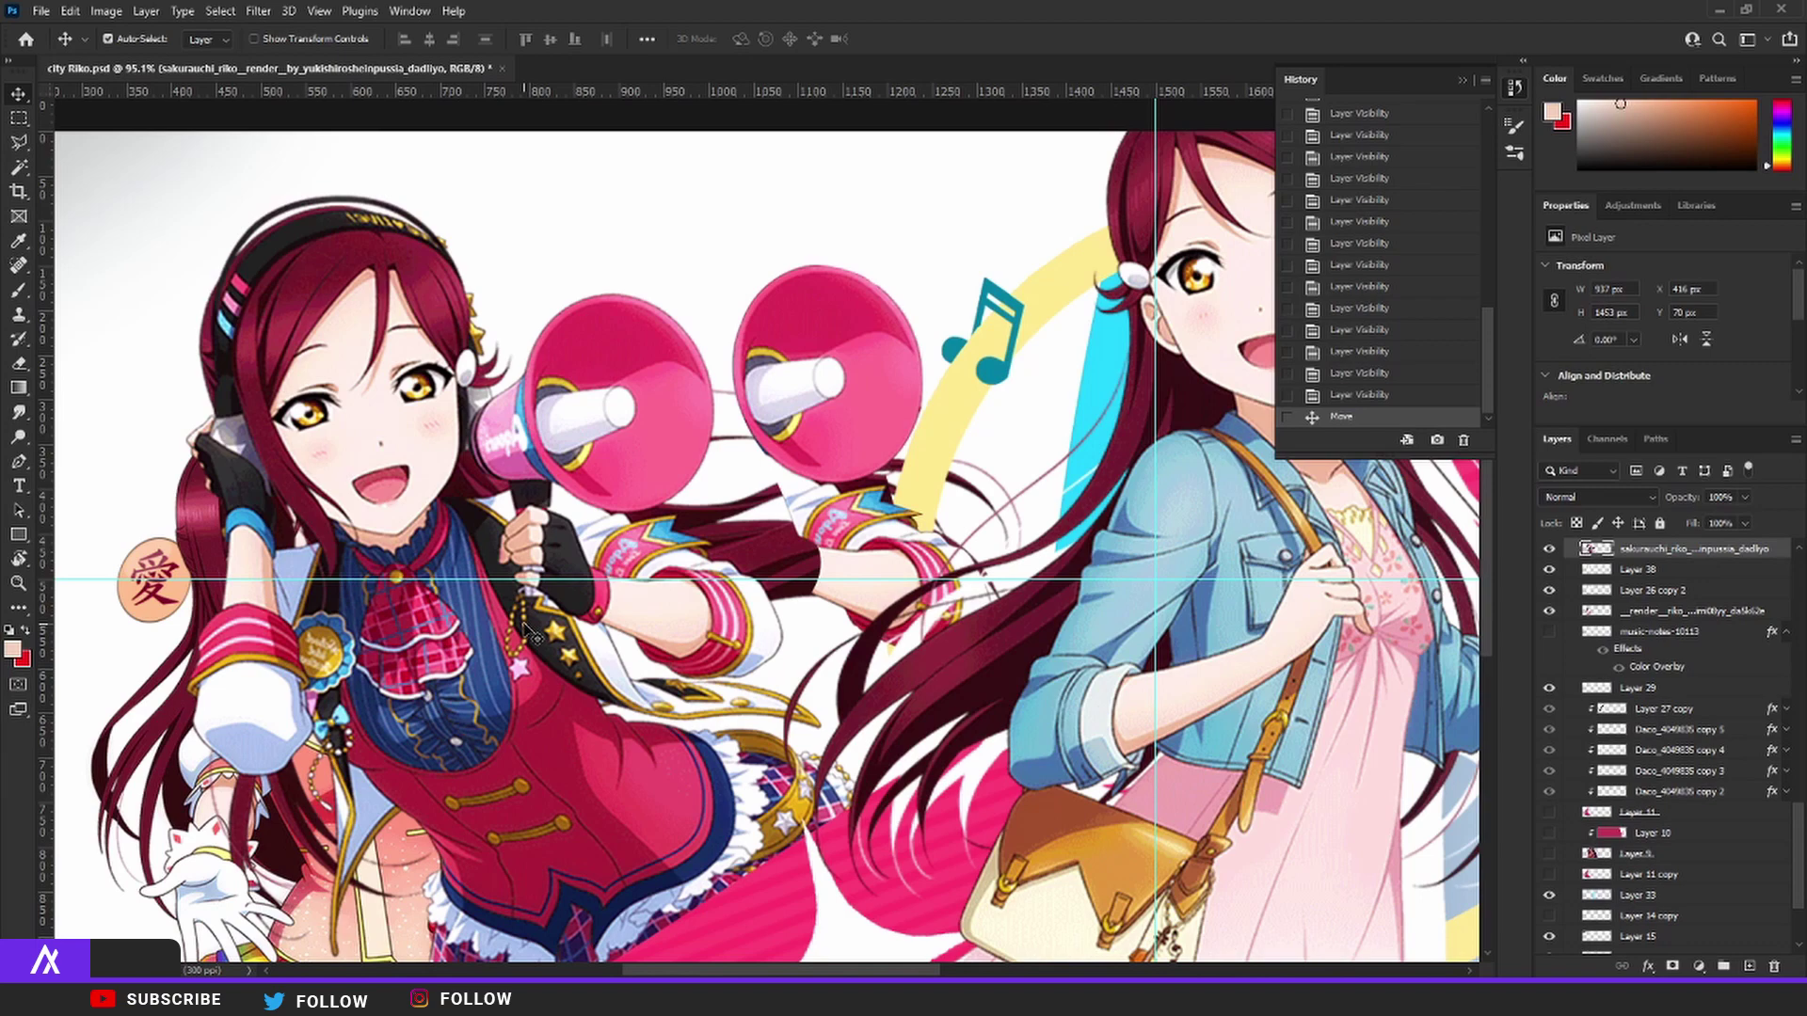
left_click_drag(485, 668, 617, 662)
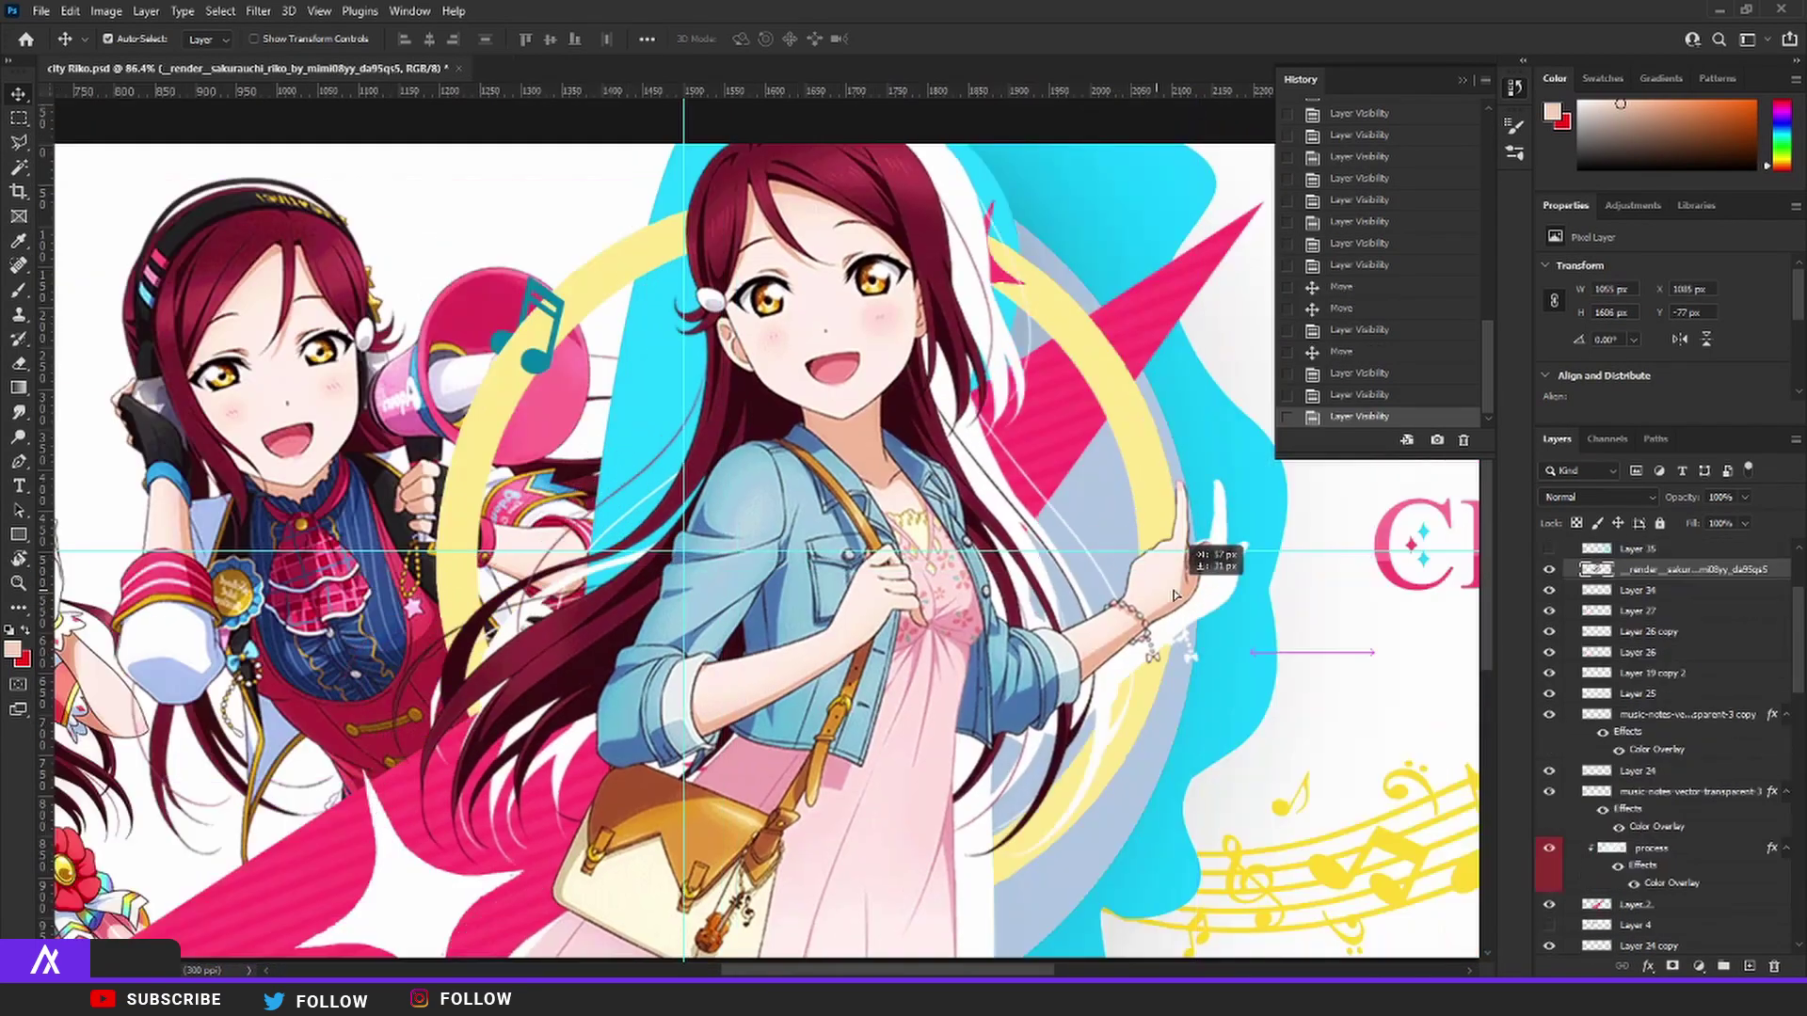
left_click_drag(1120, 598, 1223, 603)
- Nudge the jacket Riko further right and move the white star shape higher
scroll(1257, 605, "up", 4)
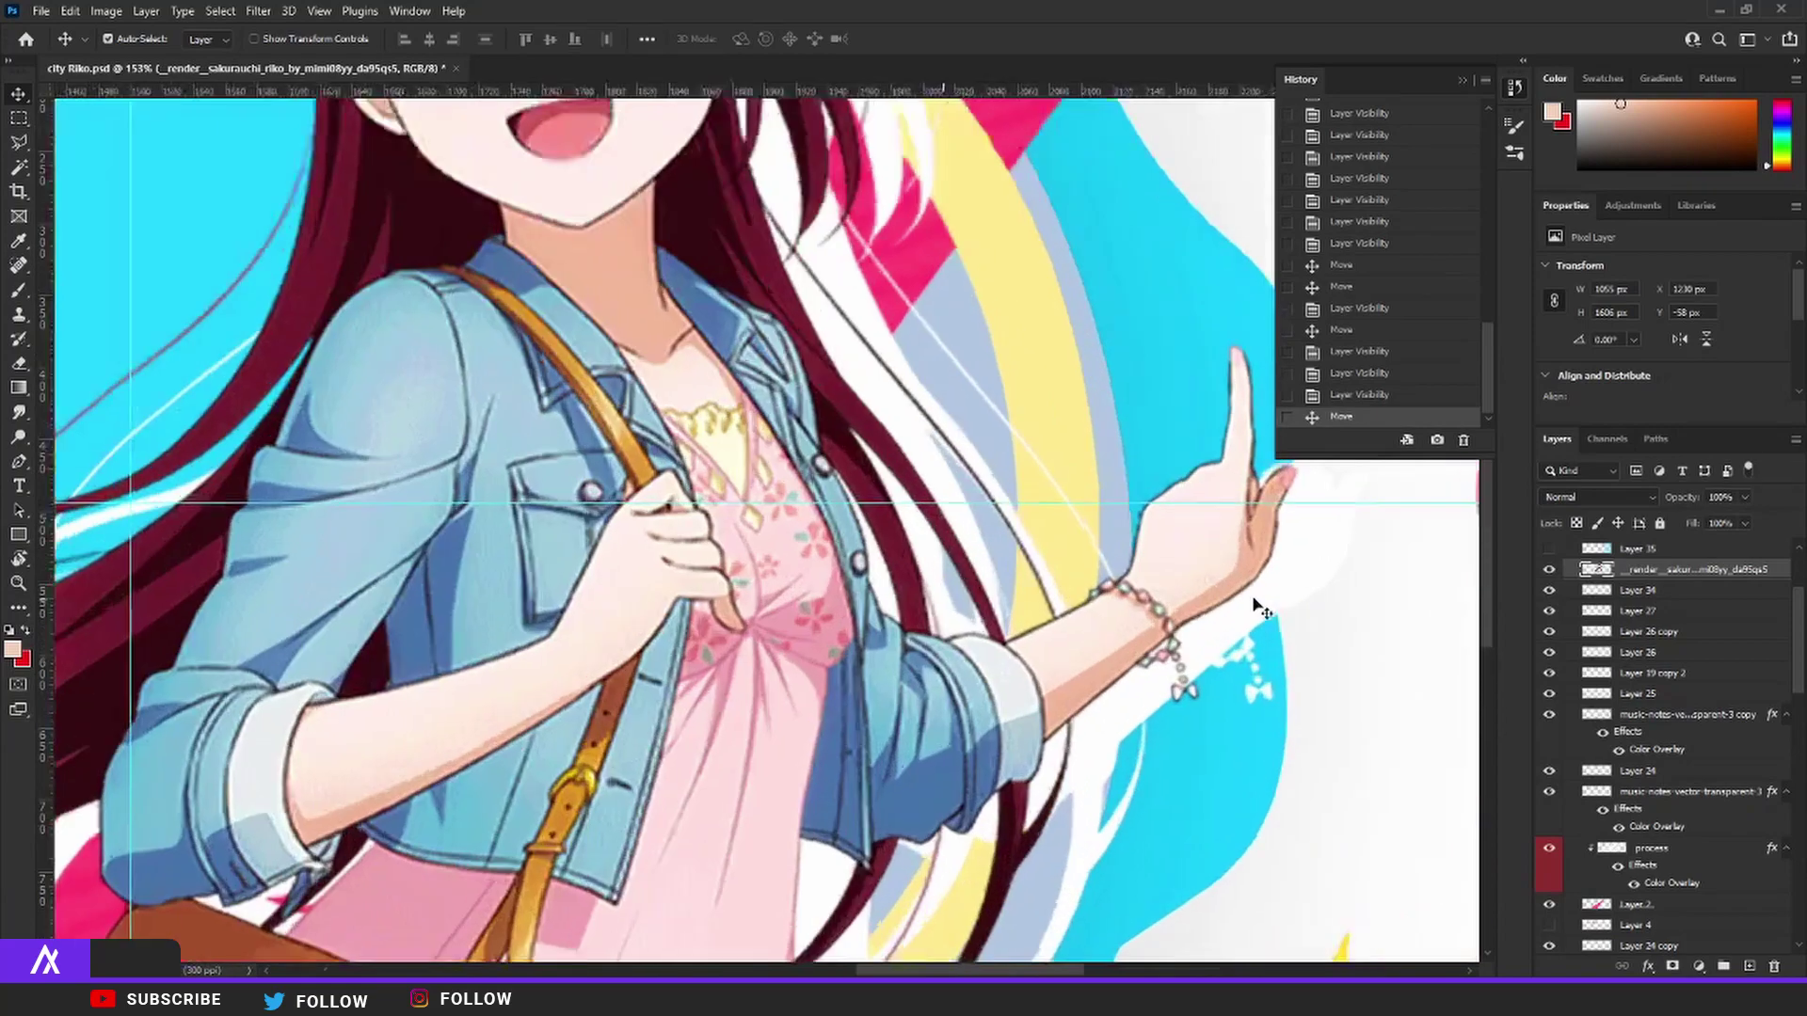
scroll(1186, 606, "down", 3)
scroll(1188, 612, "down", 2)
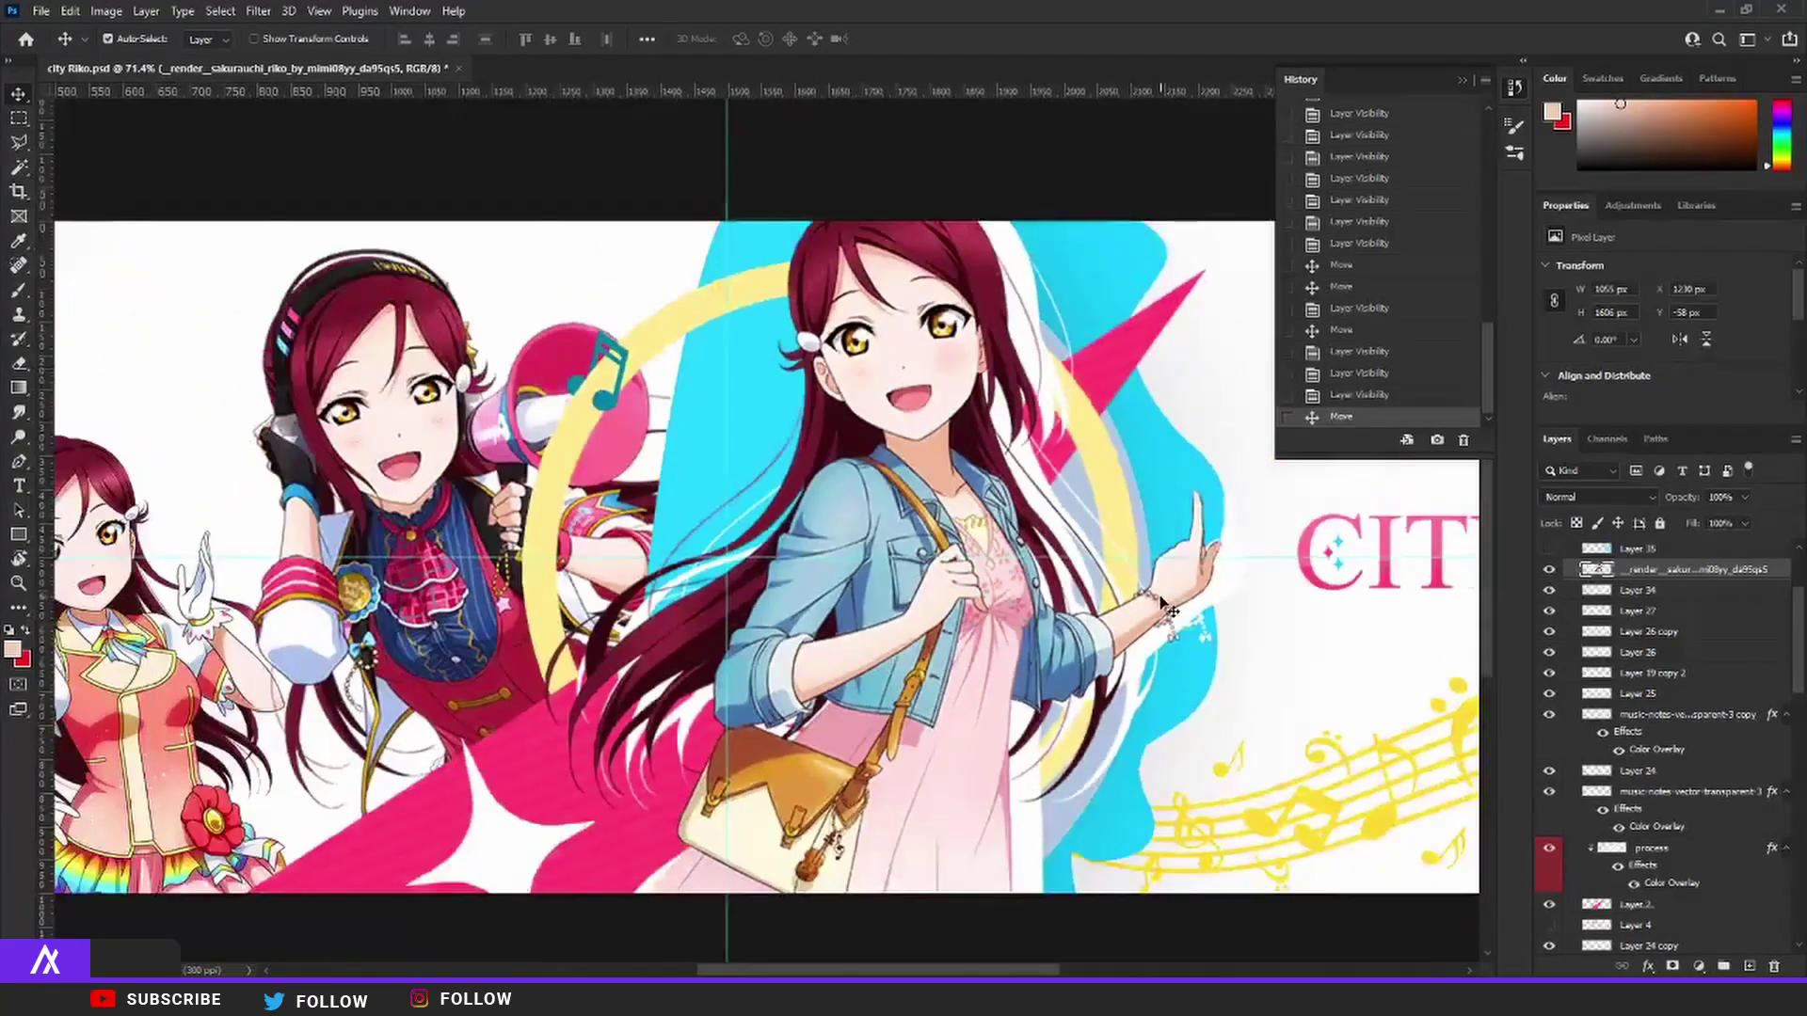
scroll(1179, 624, "down", 3)
scroll(956, 738, "up", 2)
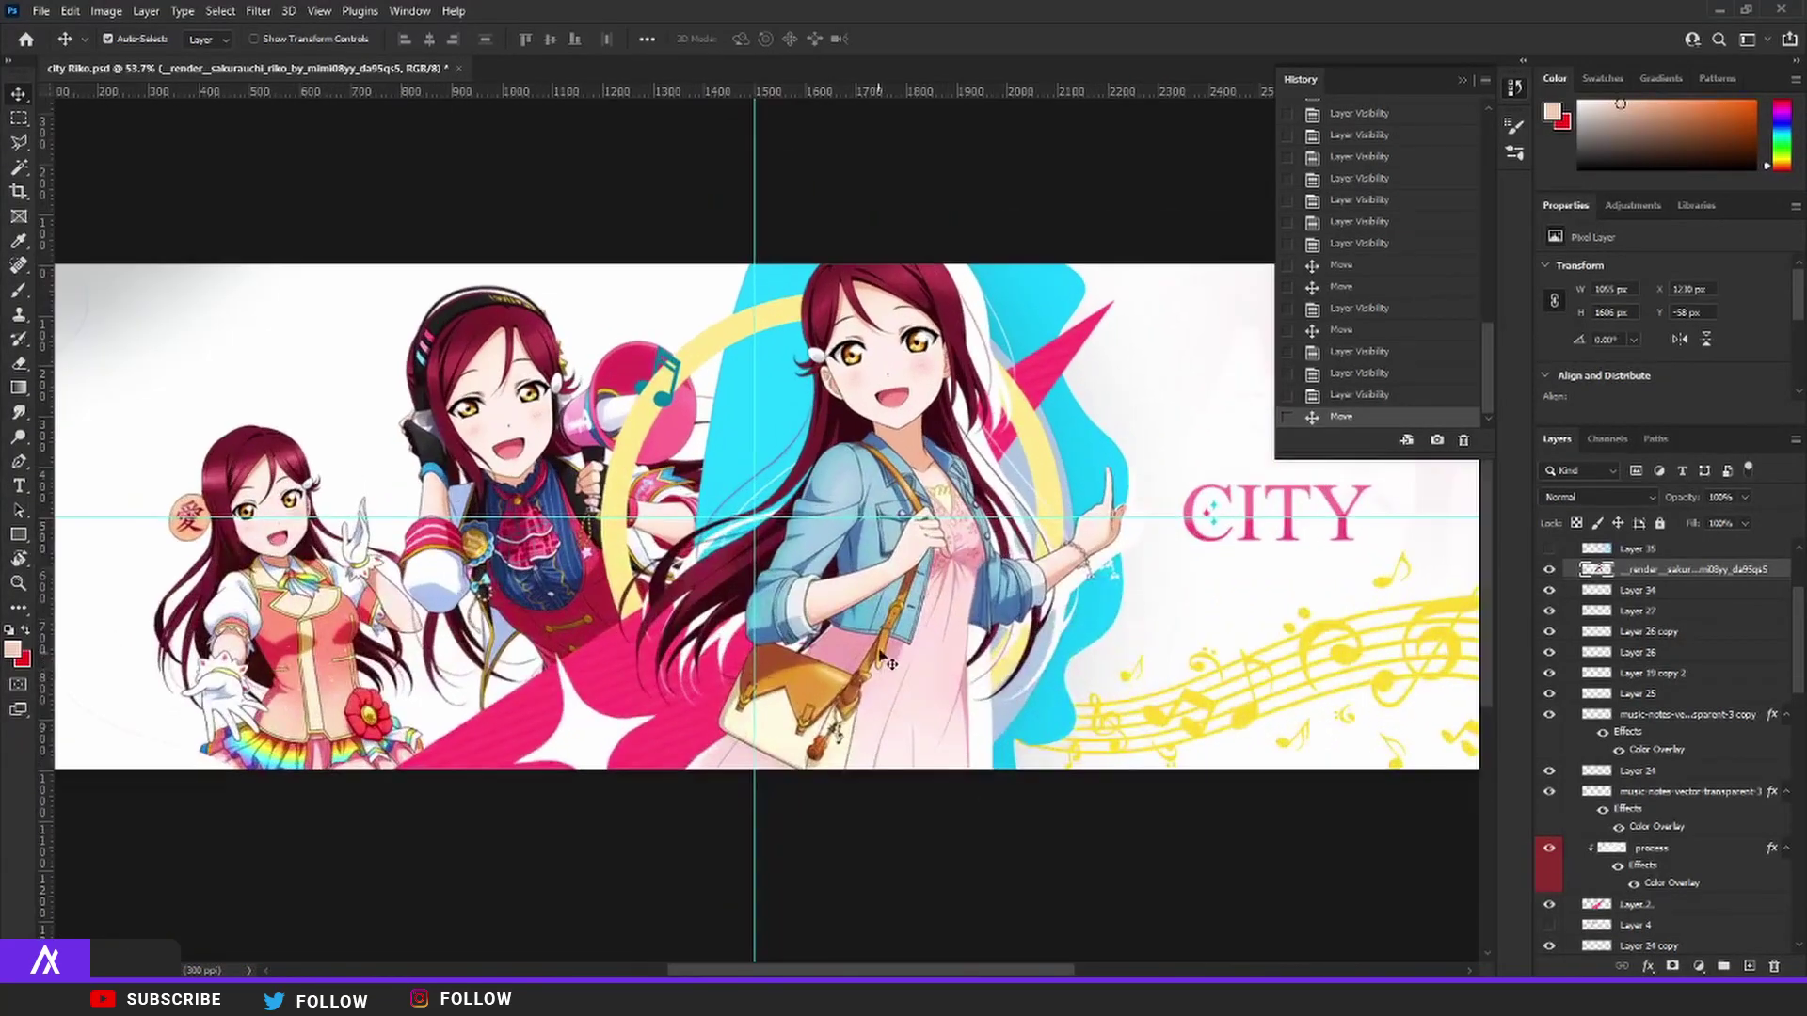
left_click_drag(888, 643, 941, 650)
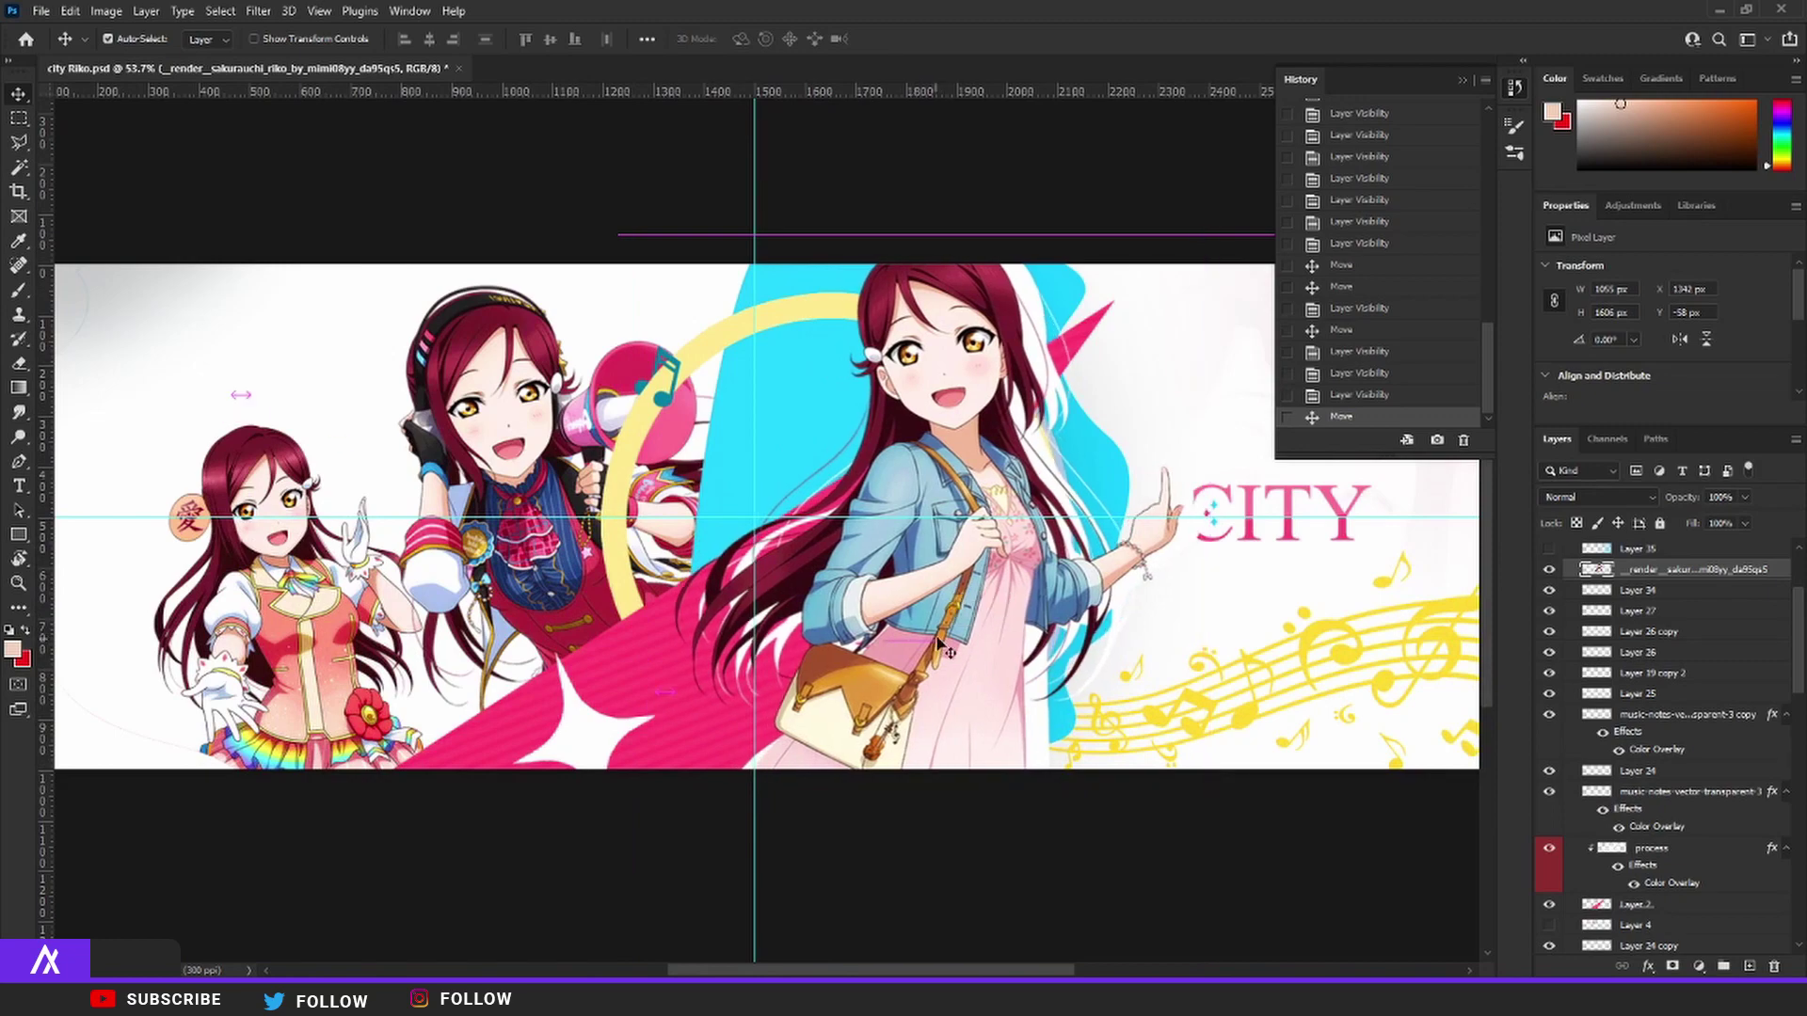
left_click_drag(595, 738, 640, 529)
scroll(640, 529, "up", 1)
left_click_drag(605, 660, 610, 662)
scroll(658, 725, "up", 6)
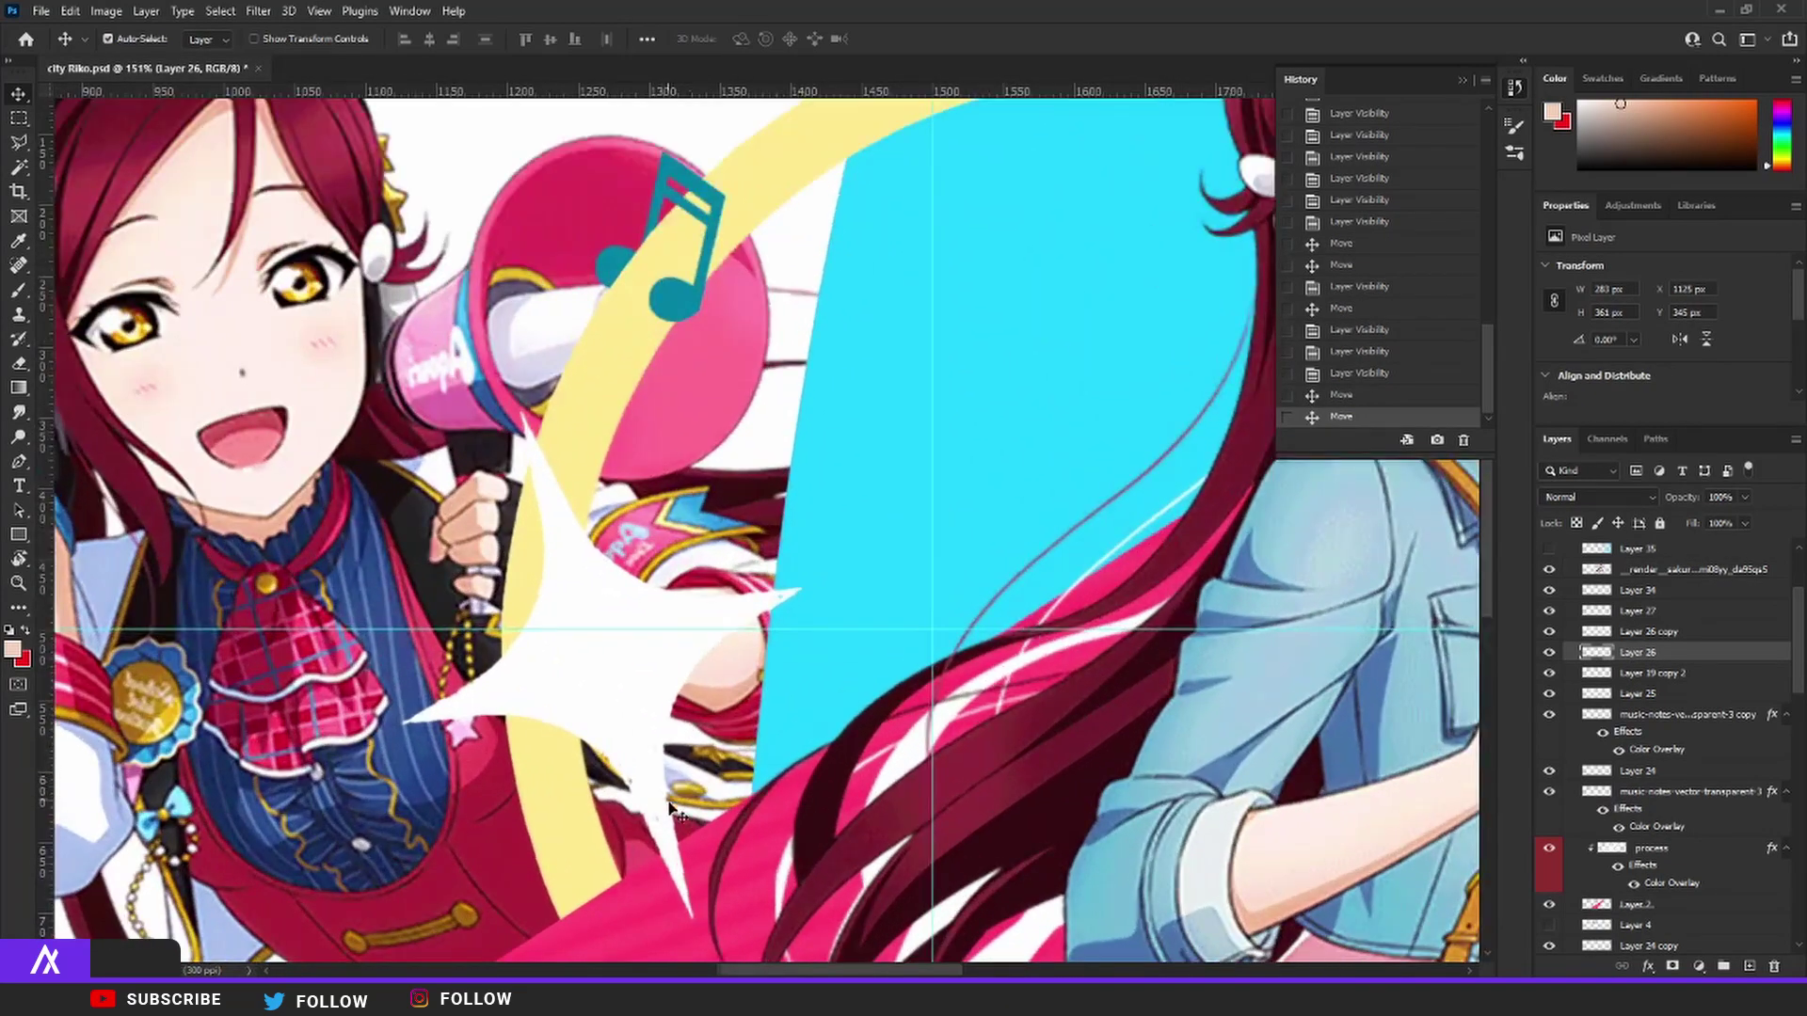
scroll(767, 583, "down", 6)
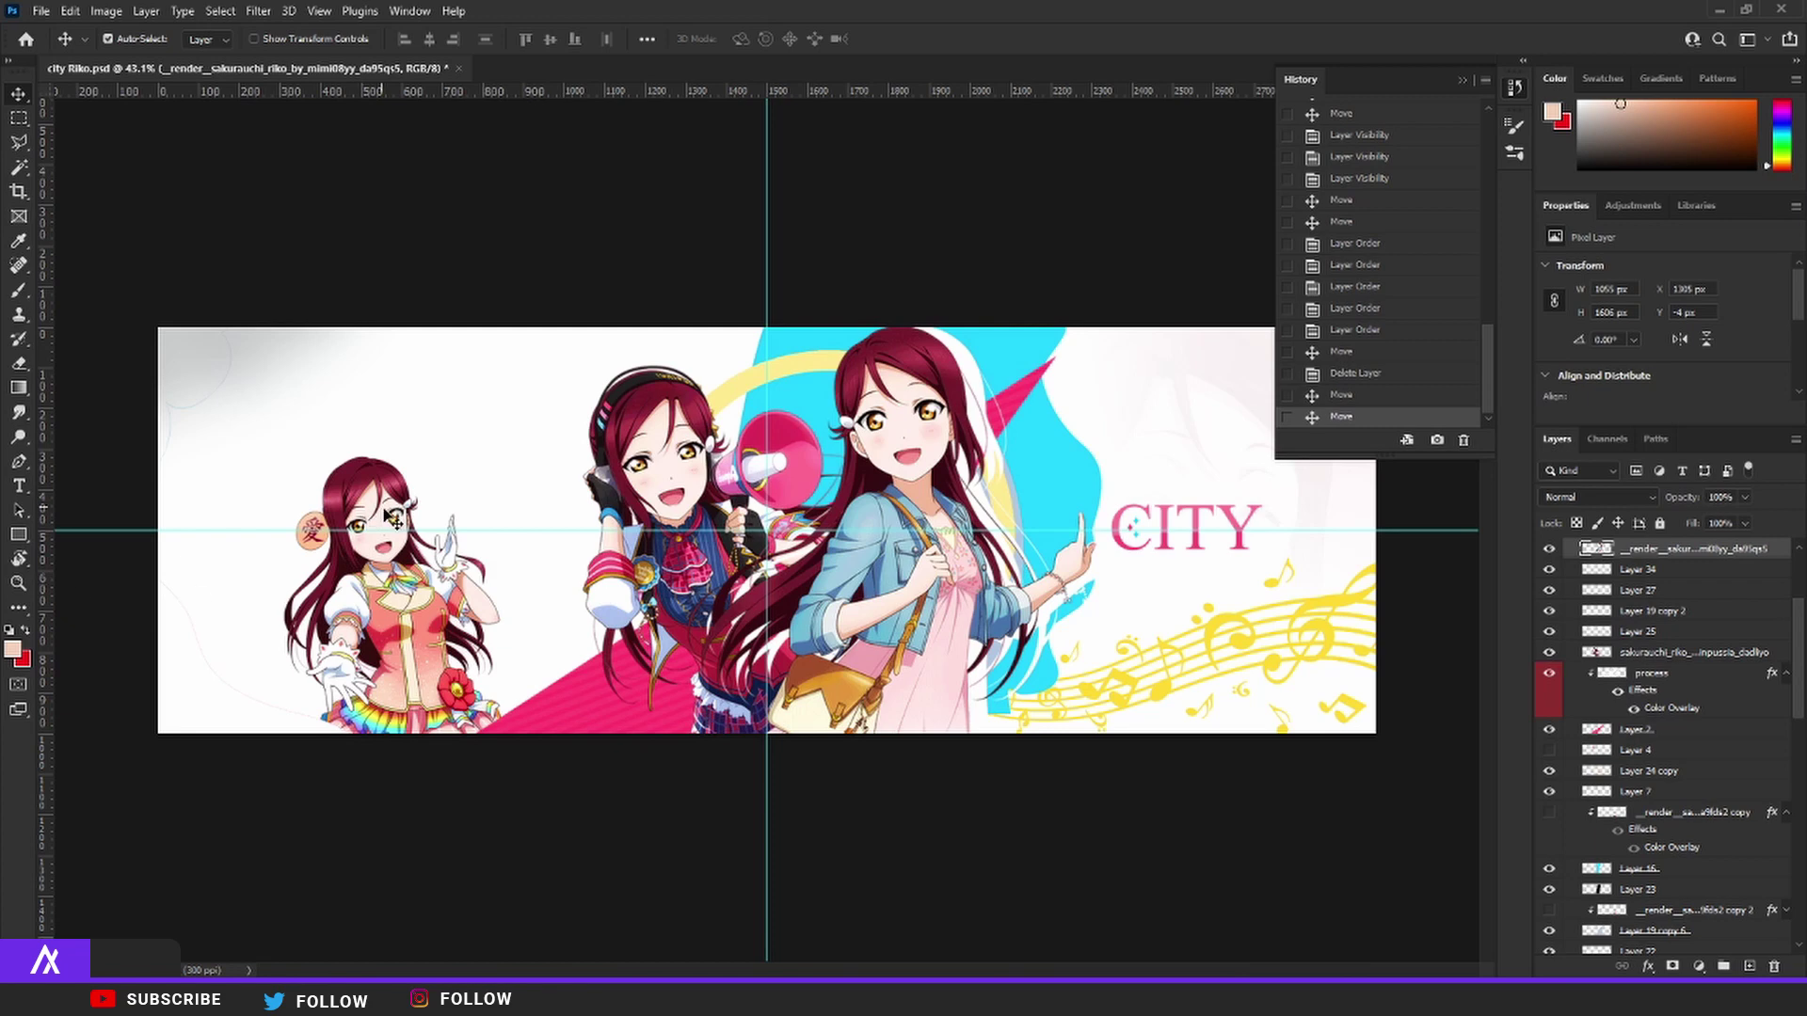
- Move the small left Riko and place the white starburst onto her
left_click_drag(424, 626, 373, 612)
scroll(283, 590, "up", 3)
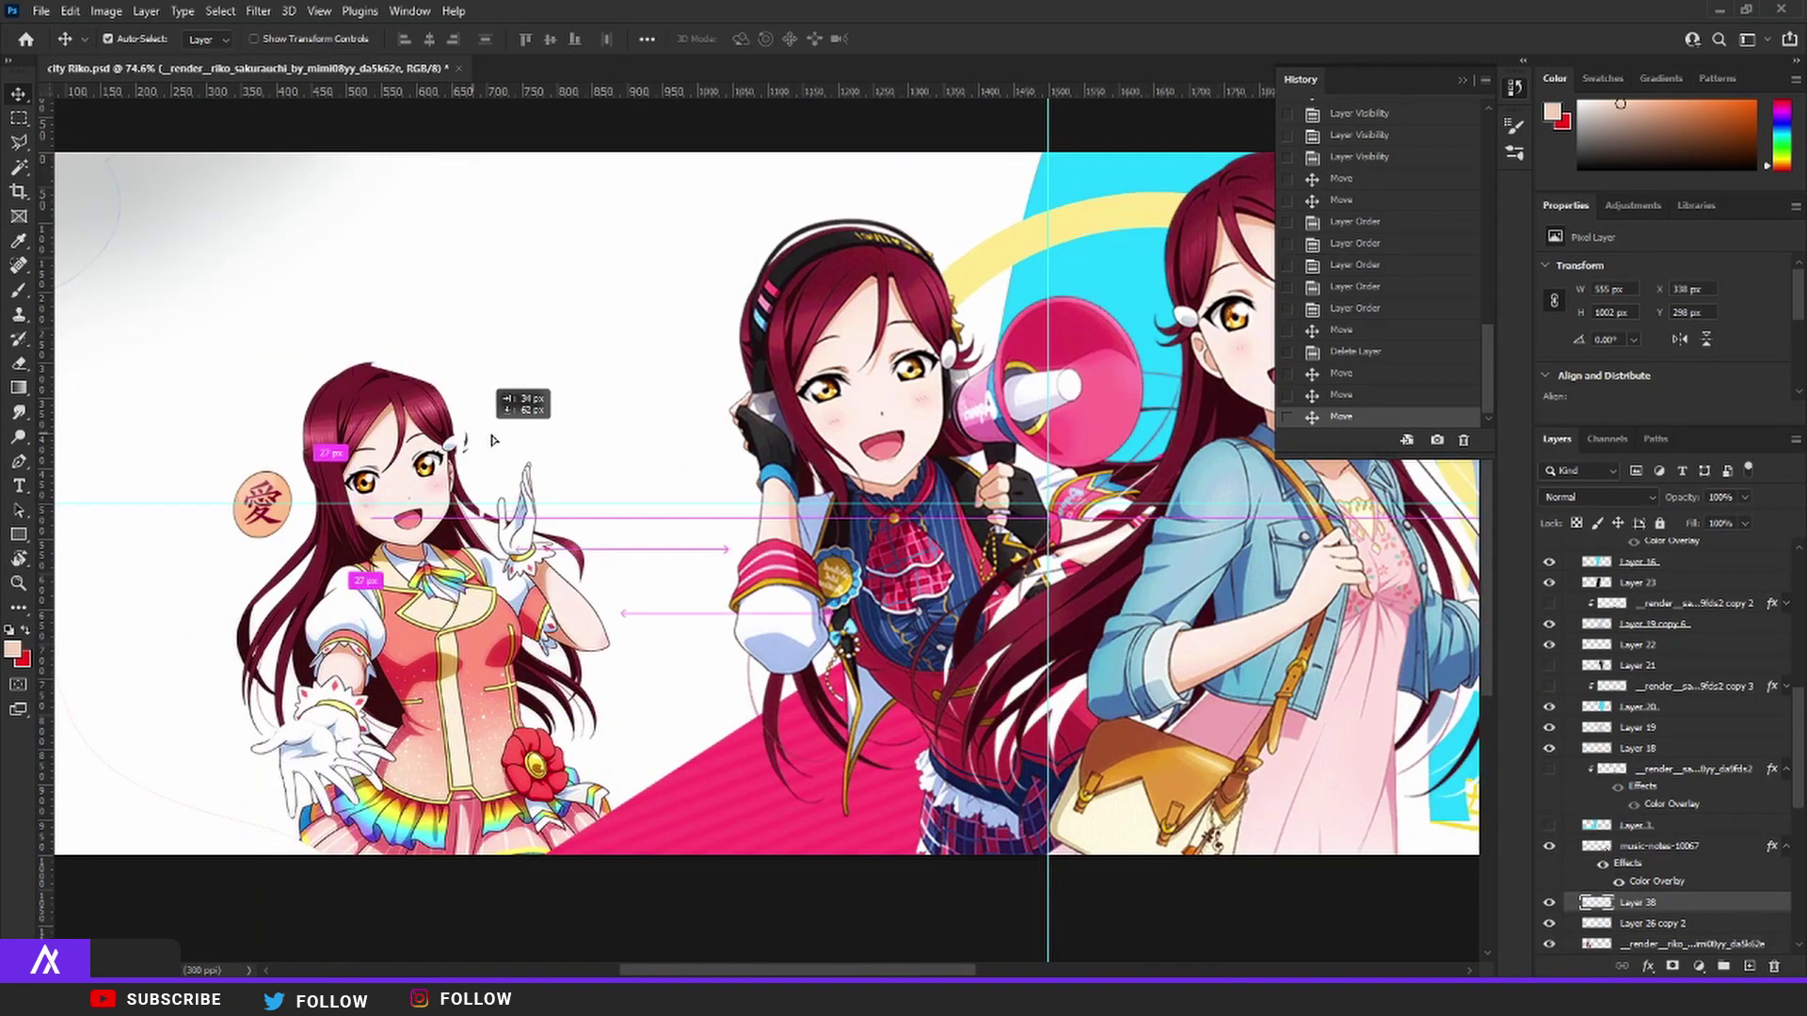
left_click_drag(568, 595, 414, 612)
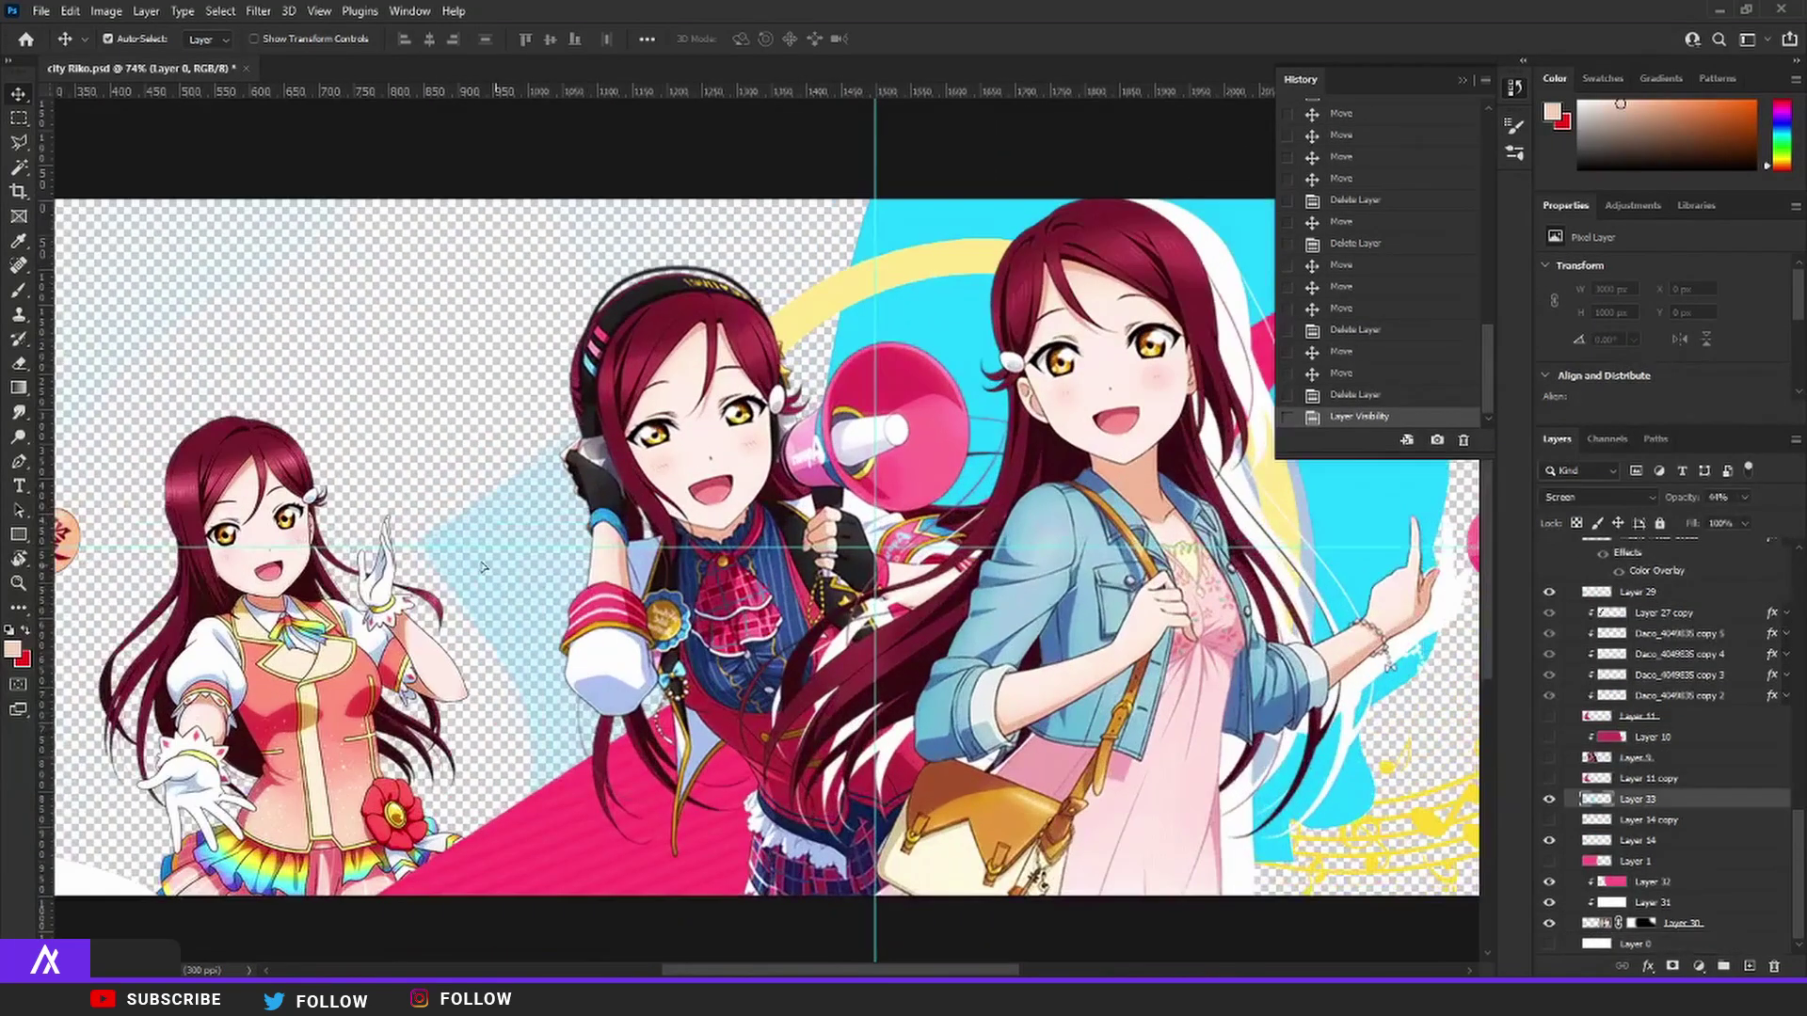
- Shift and then hide Layer 33's light-blue diagonal shape, and select Layer 24 copy
mouse_move(482, 567)
left_mouse_down()
mouse_move(494, 640)
mouse_move(418, 527)
mouse_move(505, 583)
left_mouse_up()
left_click(1549, 799)
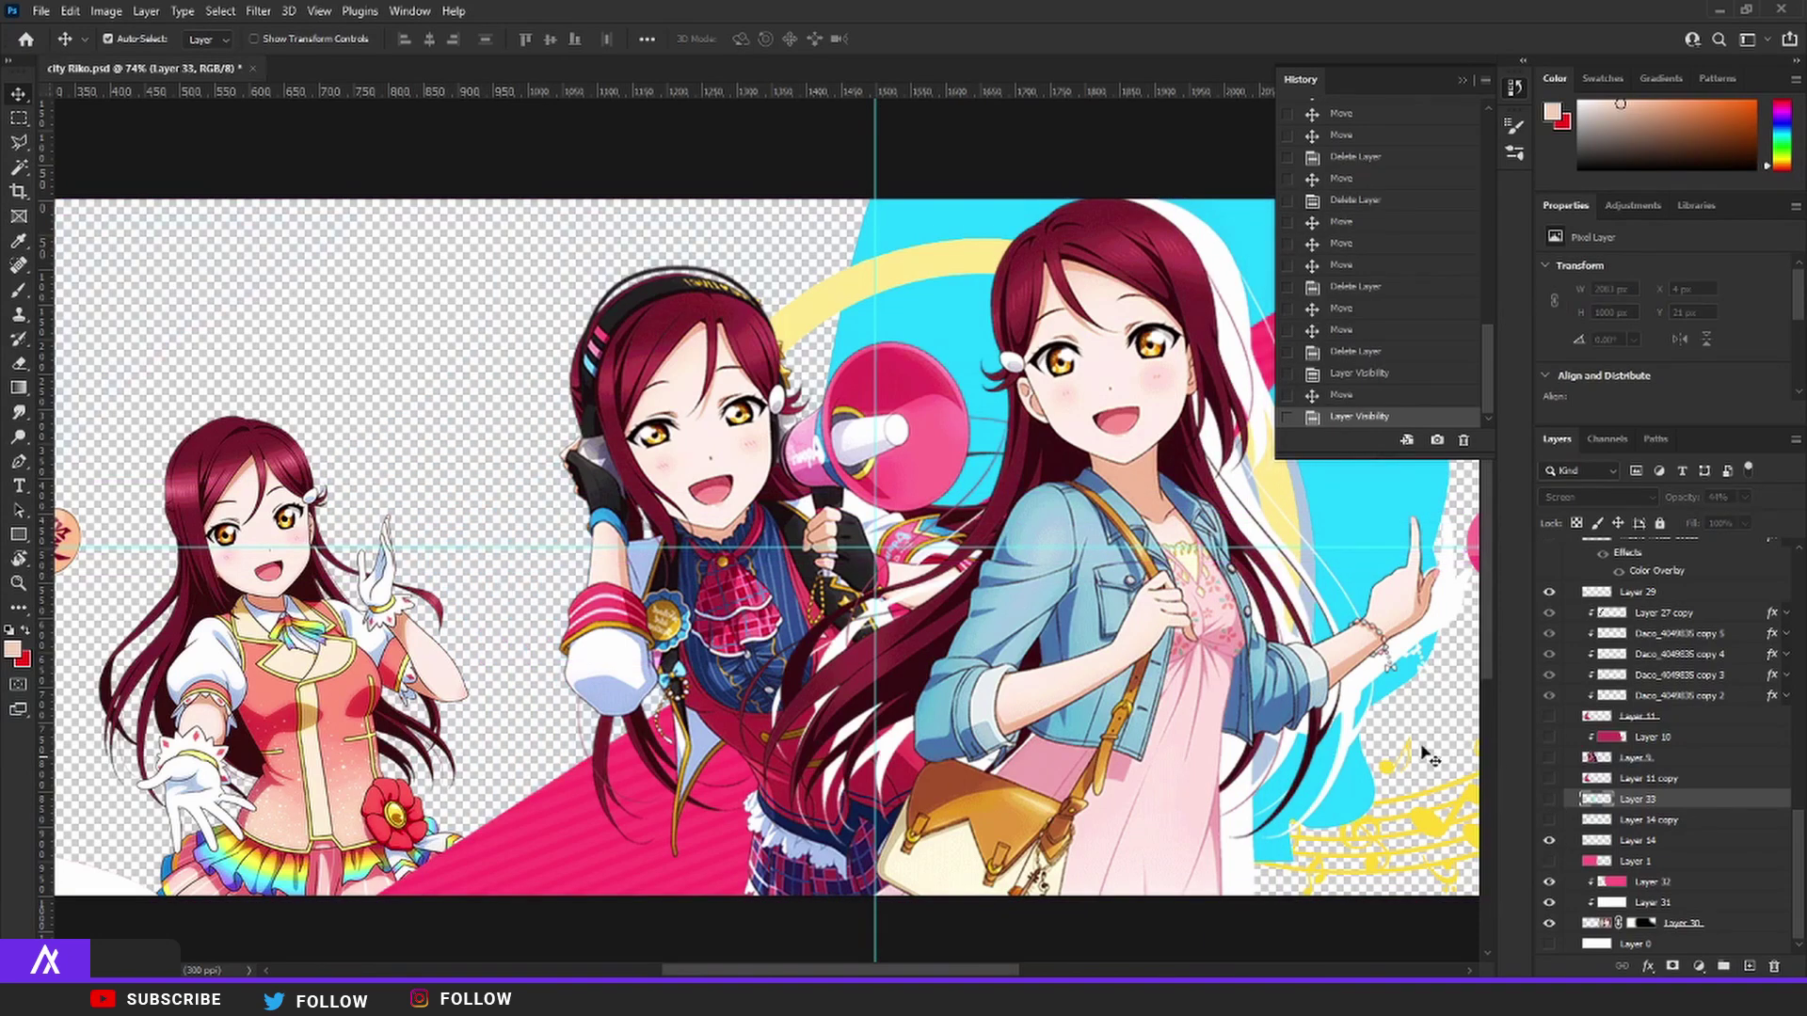
key("ctrl+0")
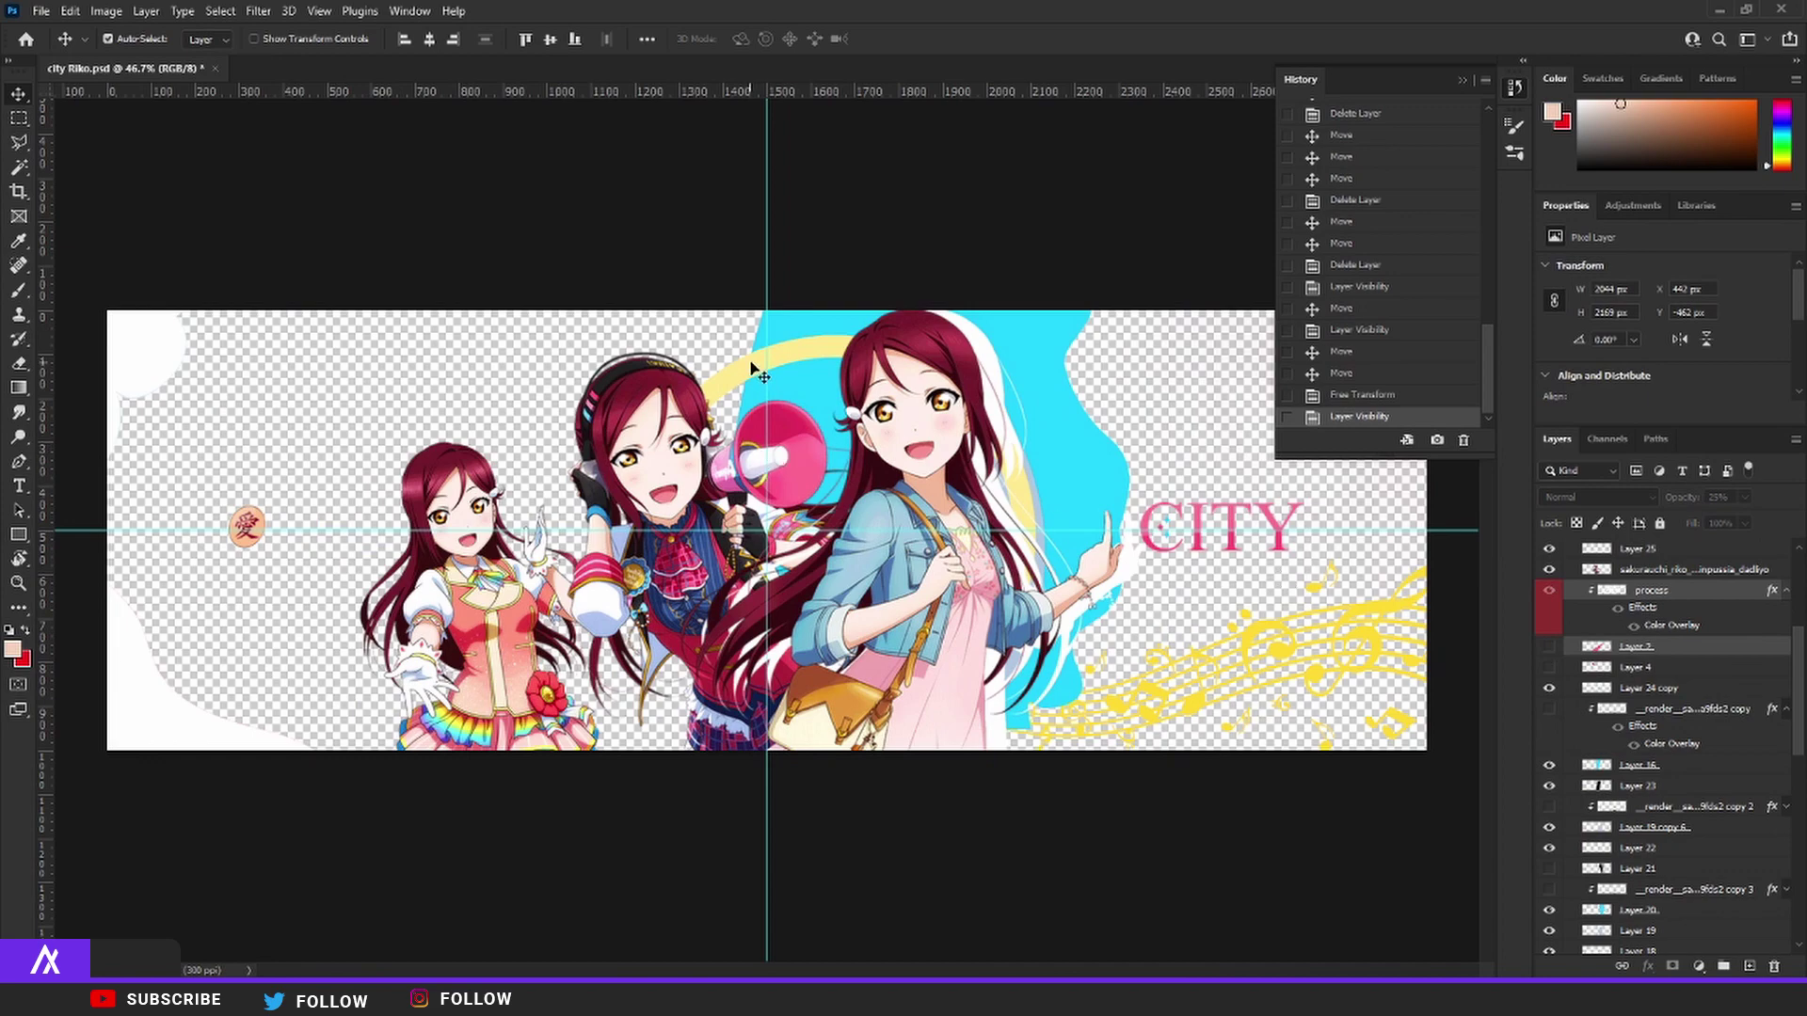
left_click(1600, 688)
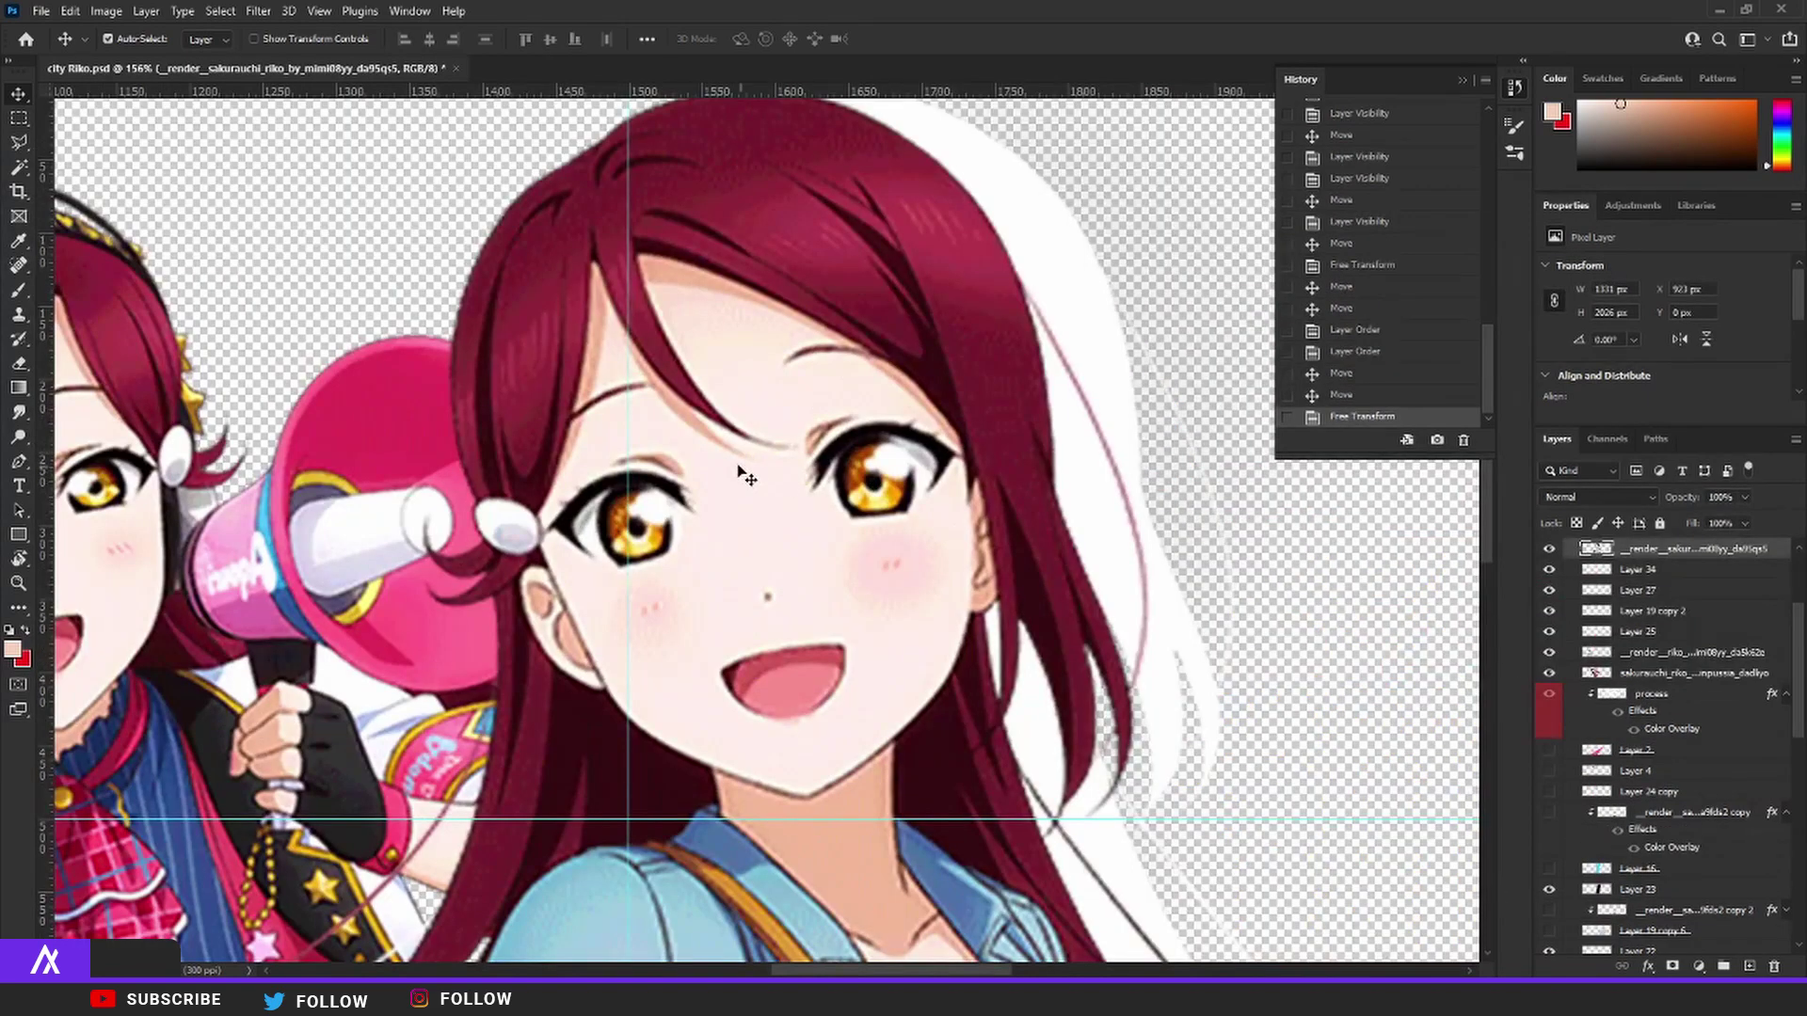
- Apply a sharpen filter to the jacket Riko render
scroll(739, 471, "down", 5)
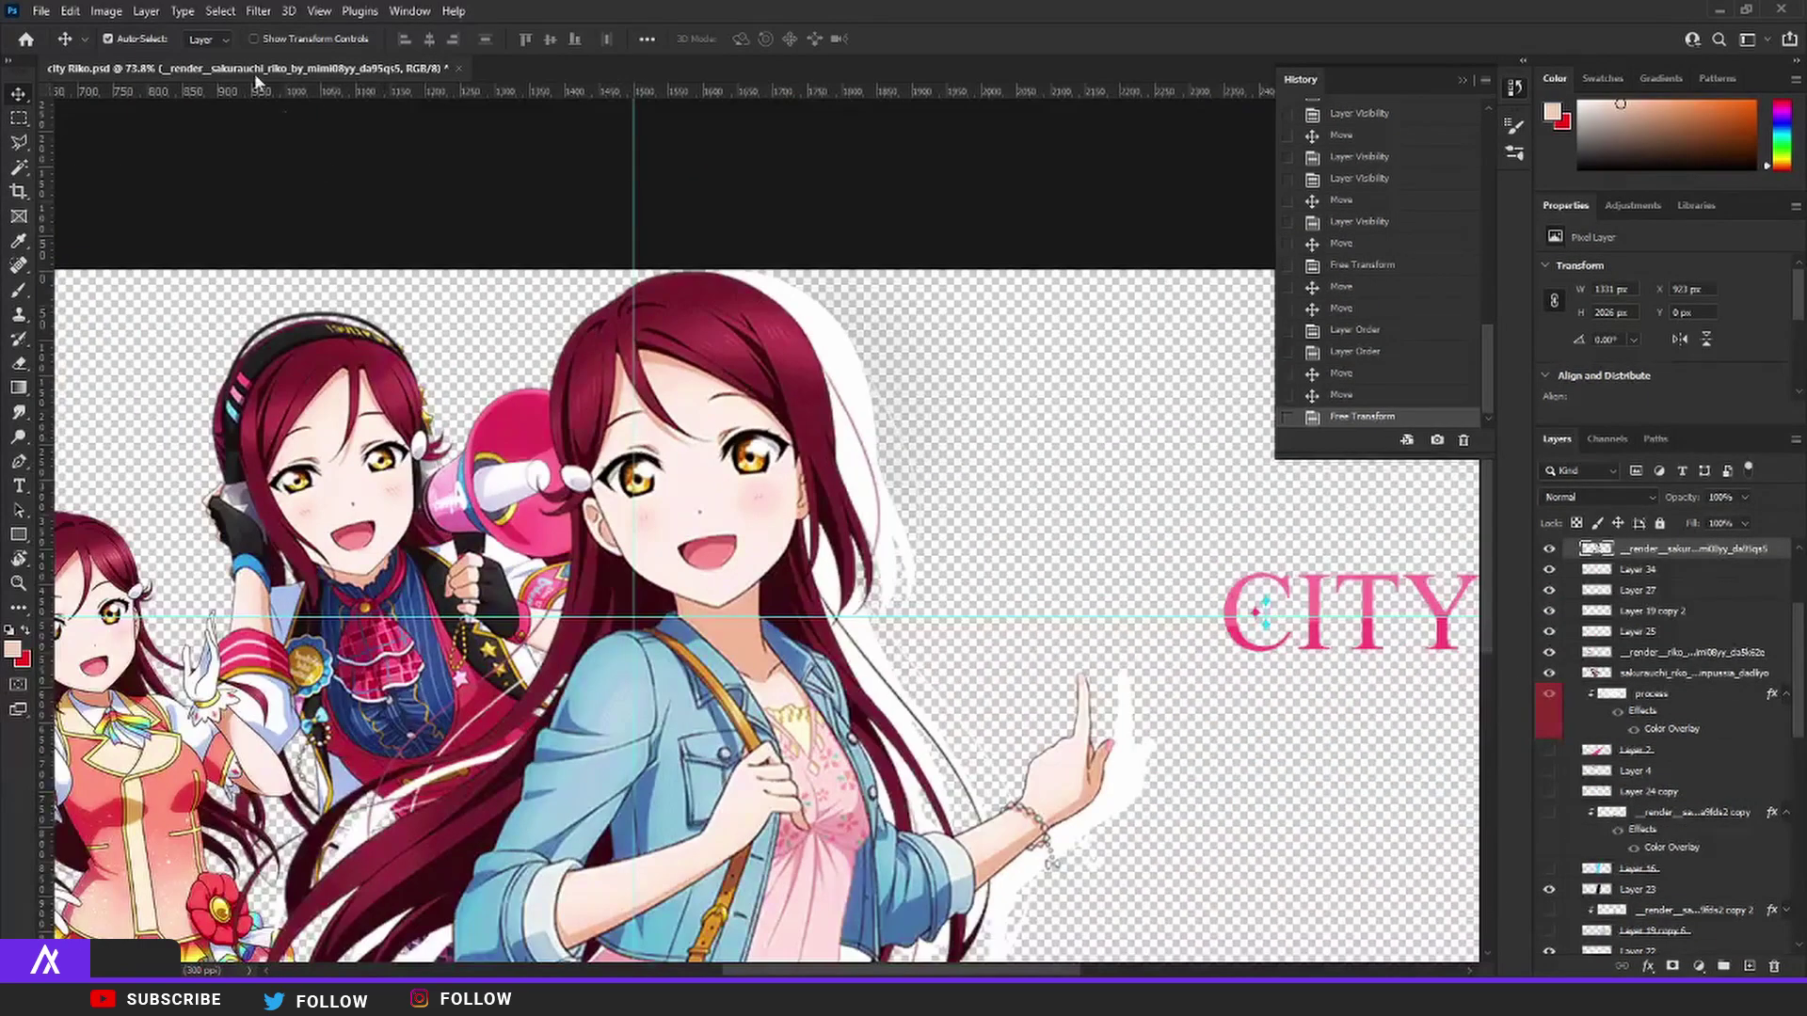
left_click(258, 11)
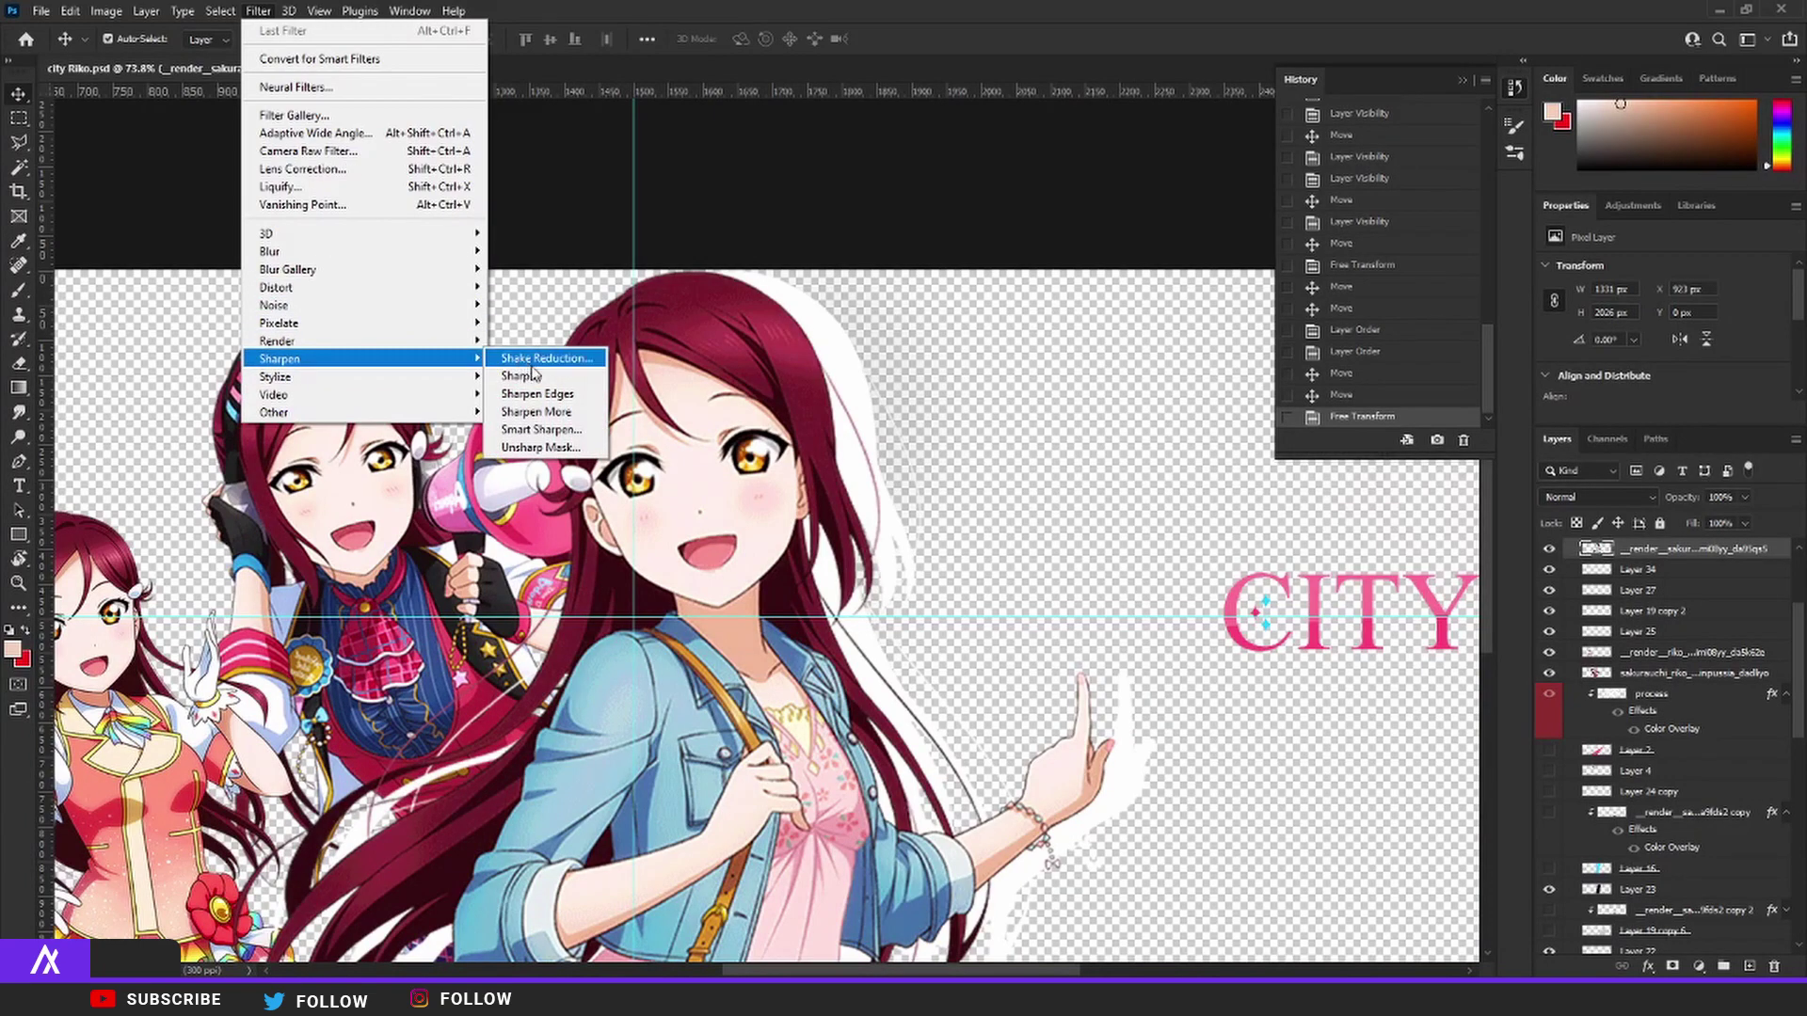
left_click(527, 376)
- In Camera Raw Filter, raise Noise Reduction to 100 and increase Color Noise Reduction
scroll(695, 421, "up", 3)
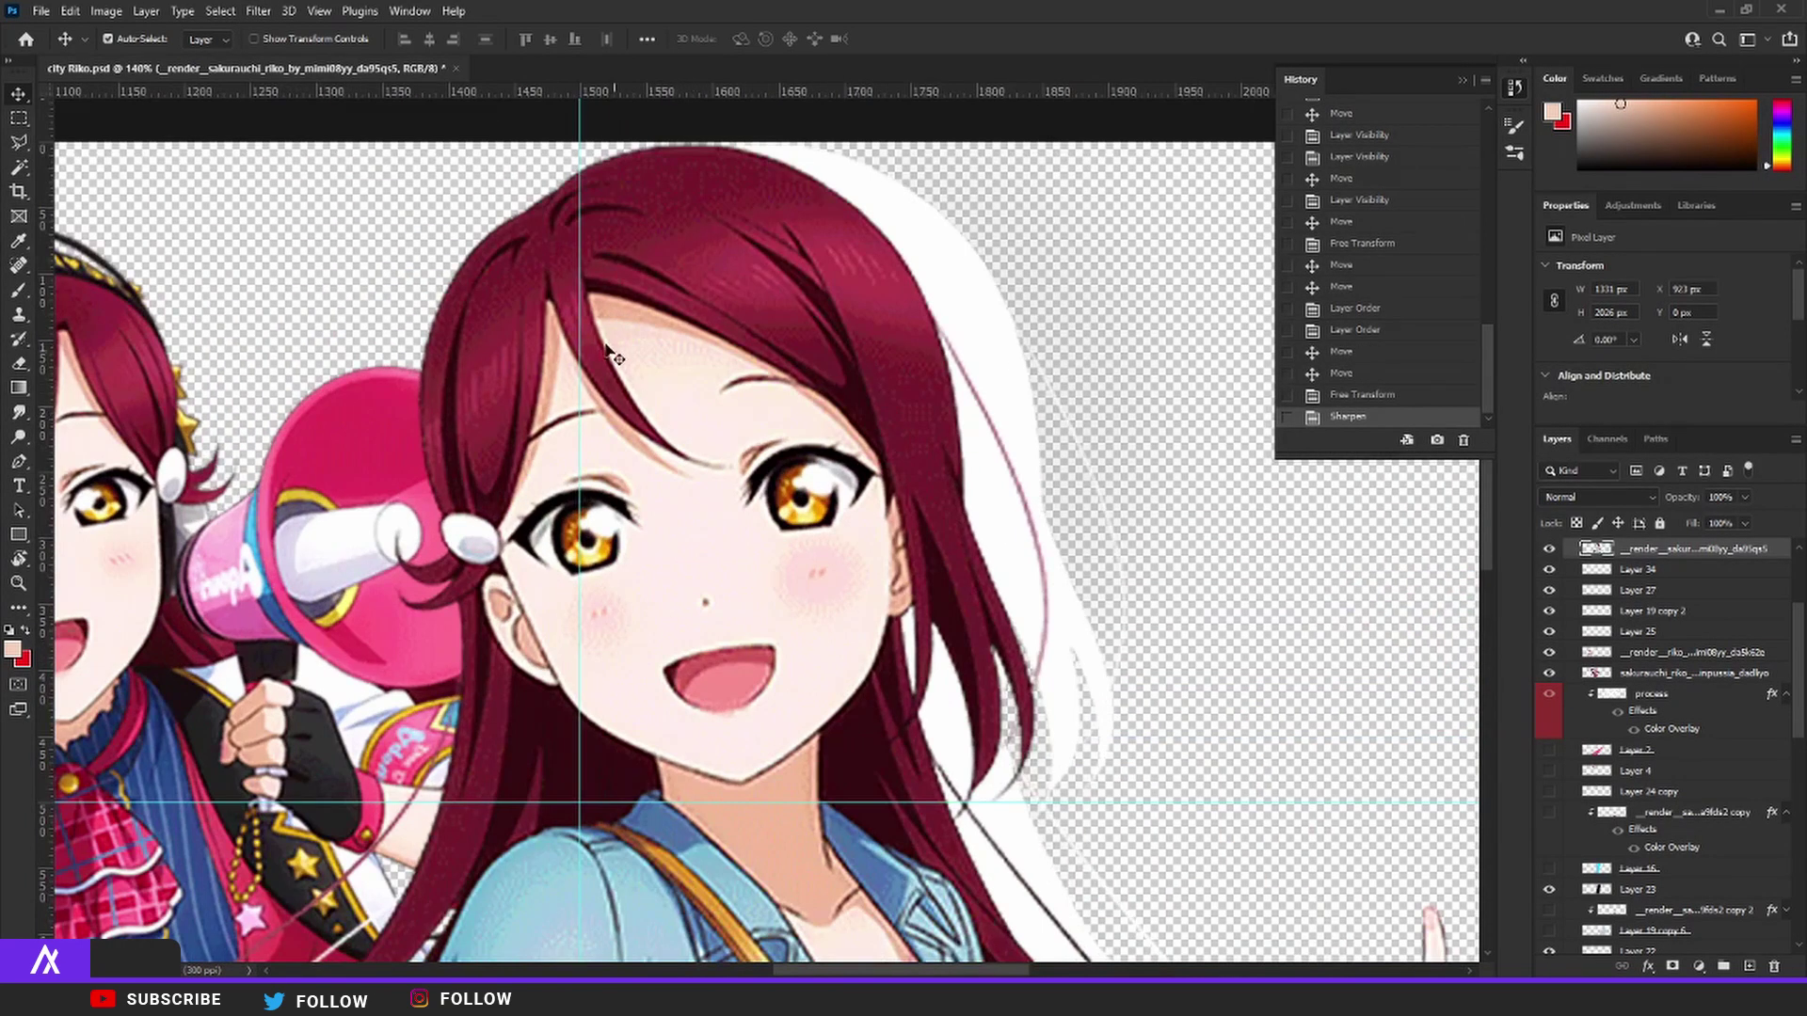
left_click(263, 11)
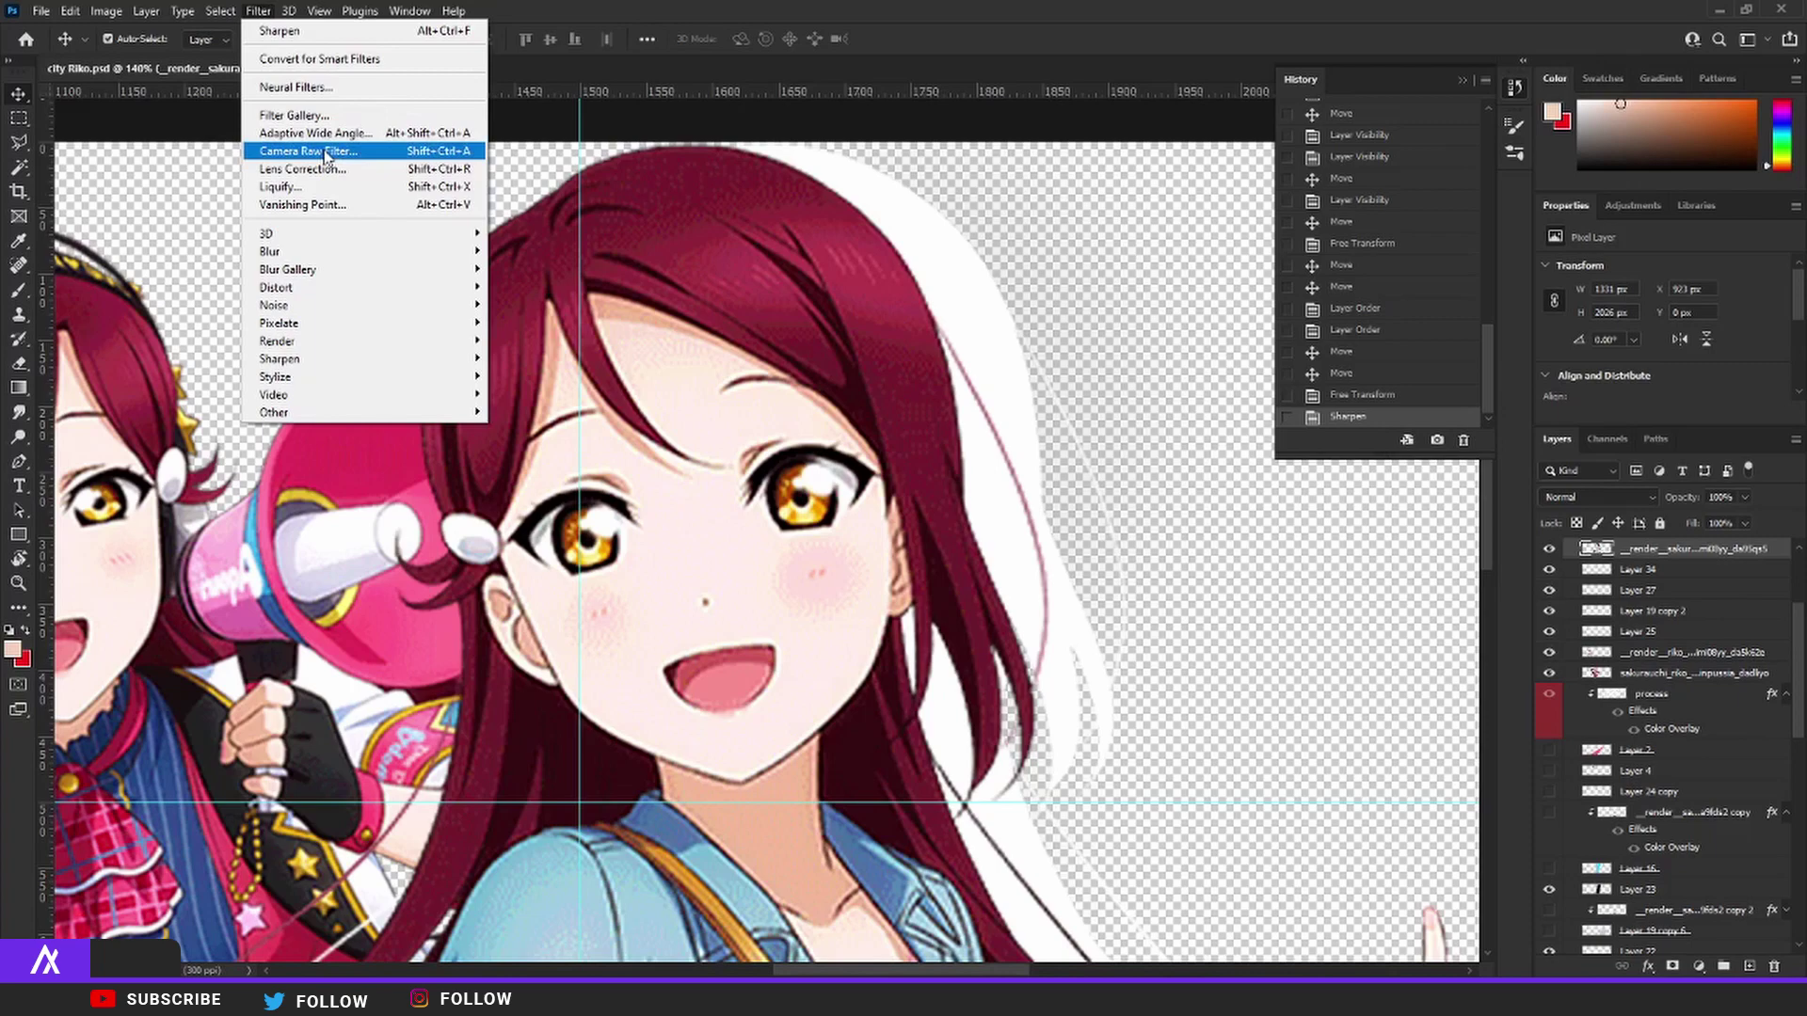
left_click(328, 151)
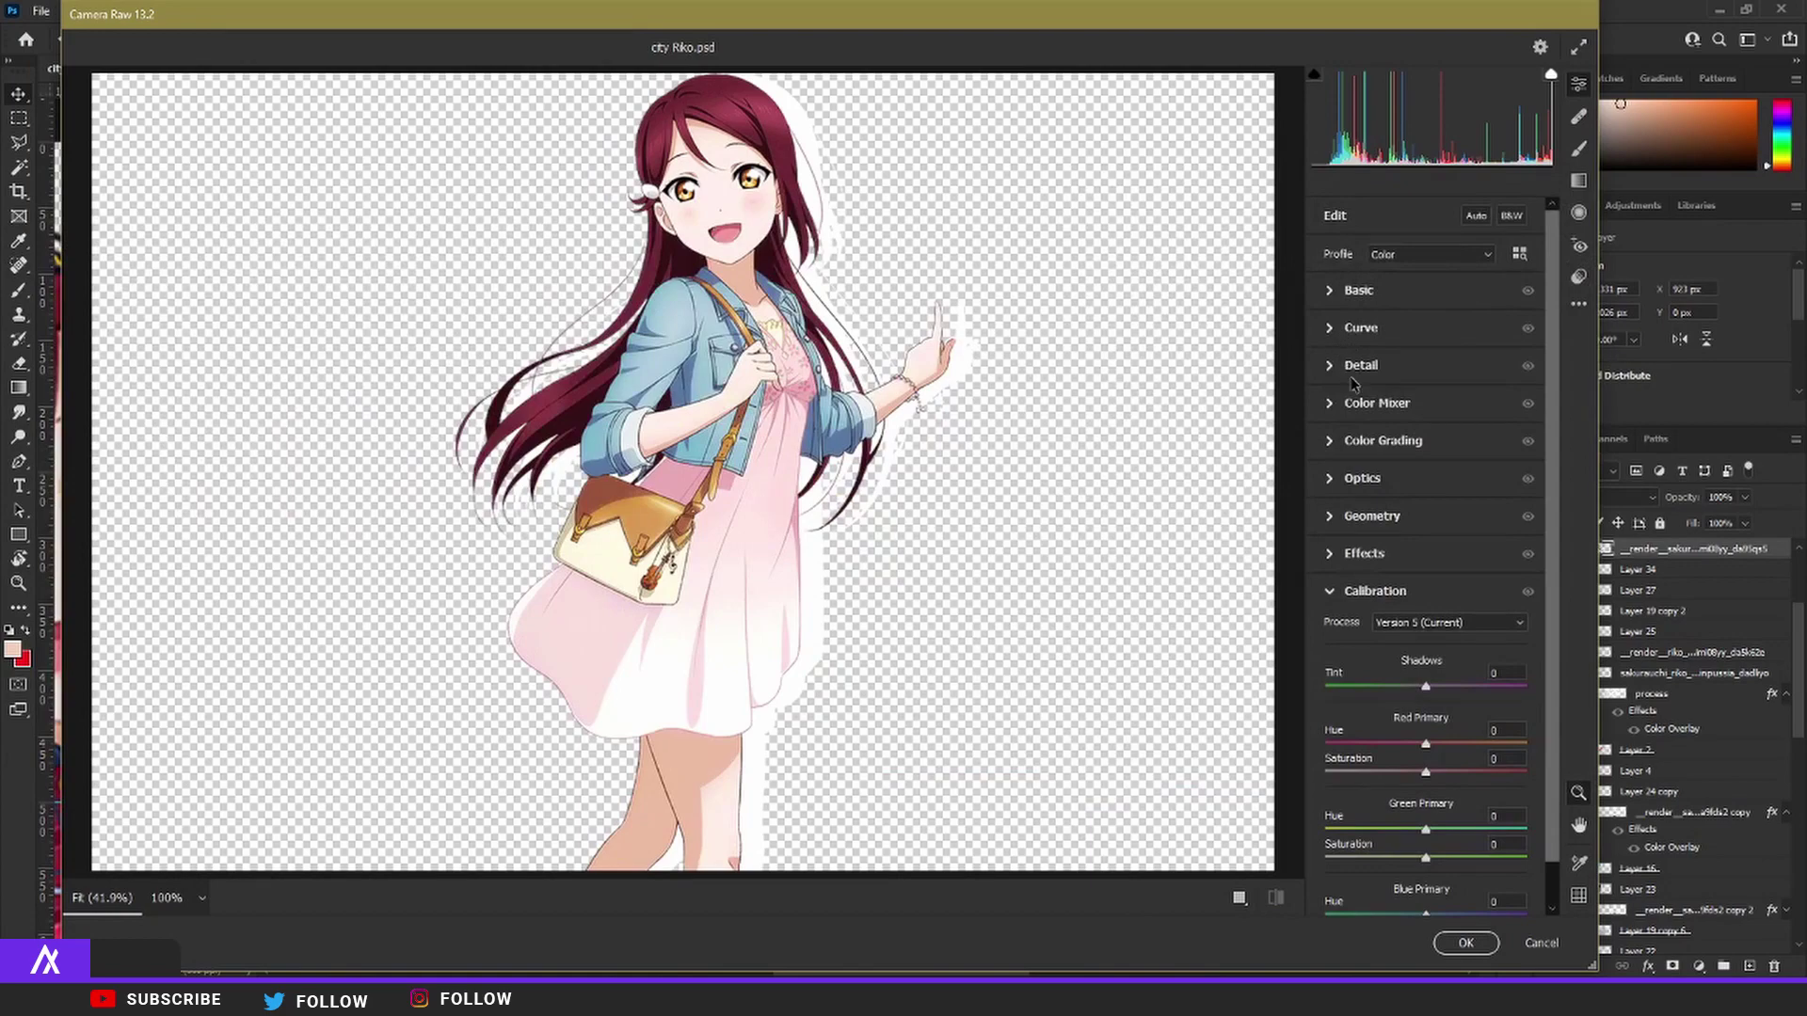
left_click(1336, 366)
scroll(746, 237, "up", 4)
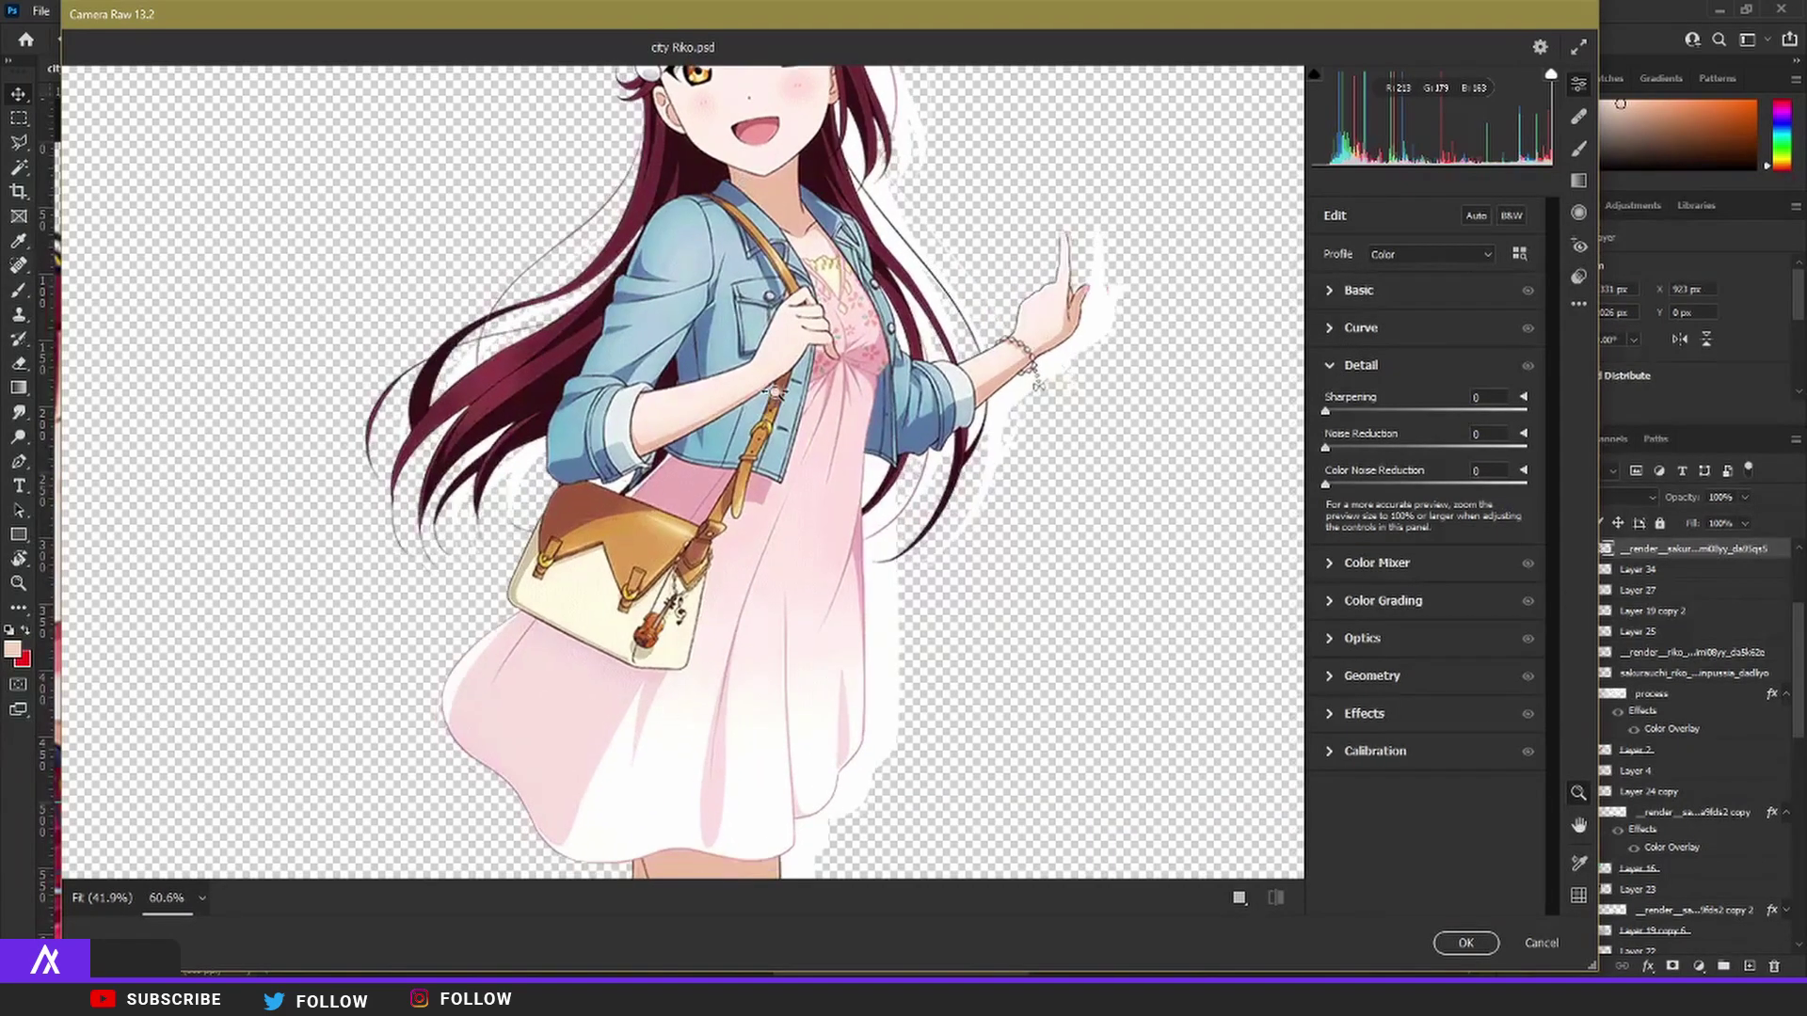
scroll(745, 237, "up", 2)
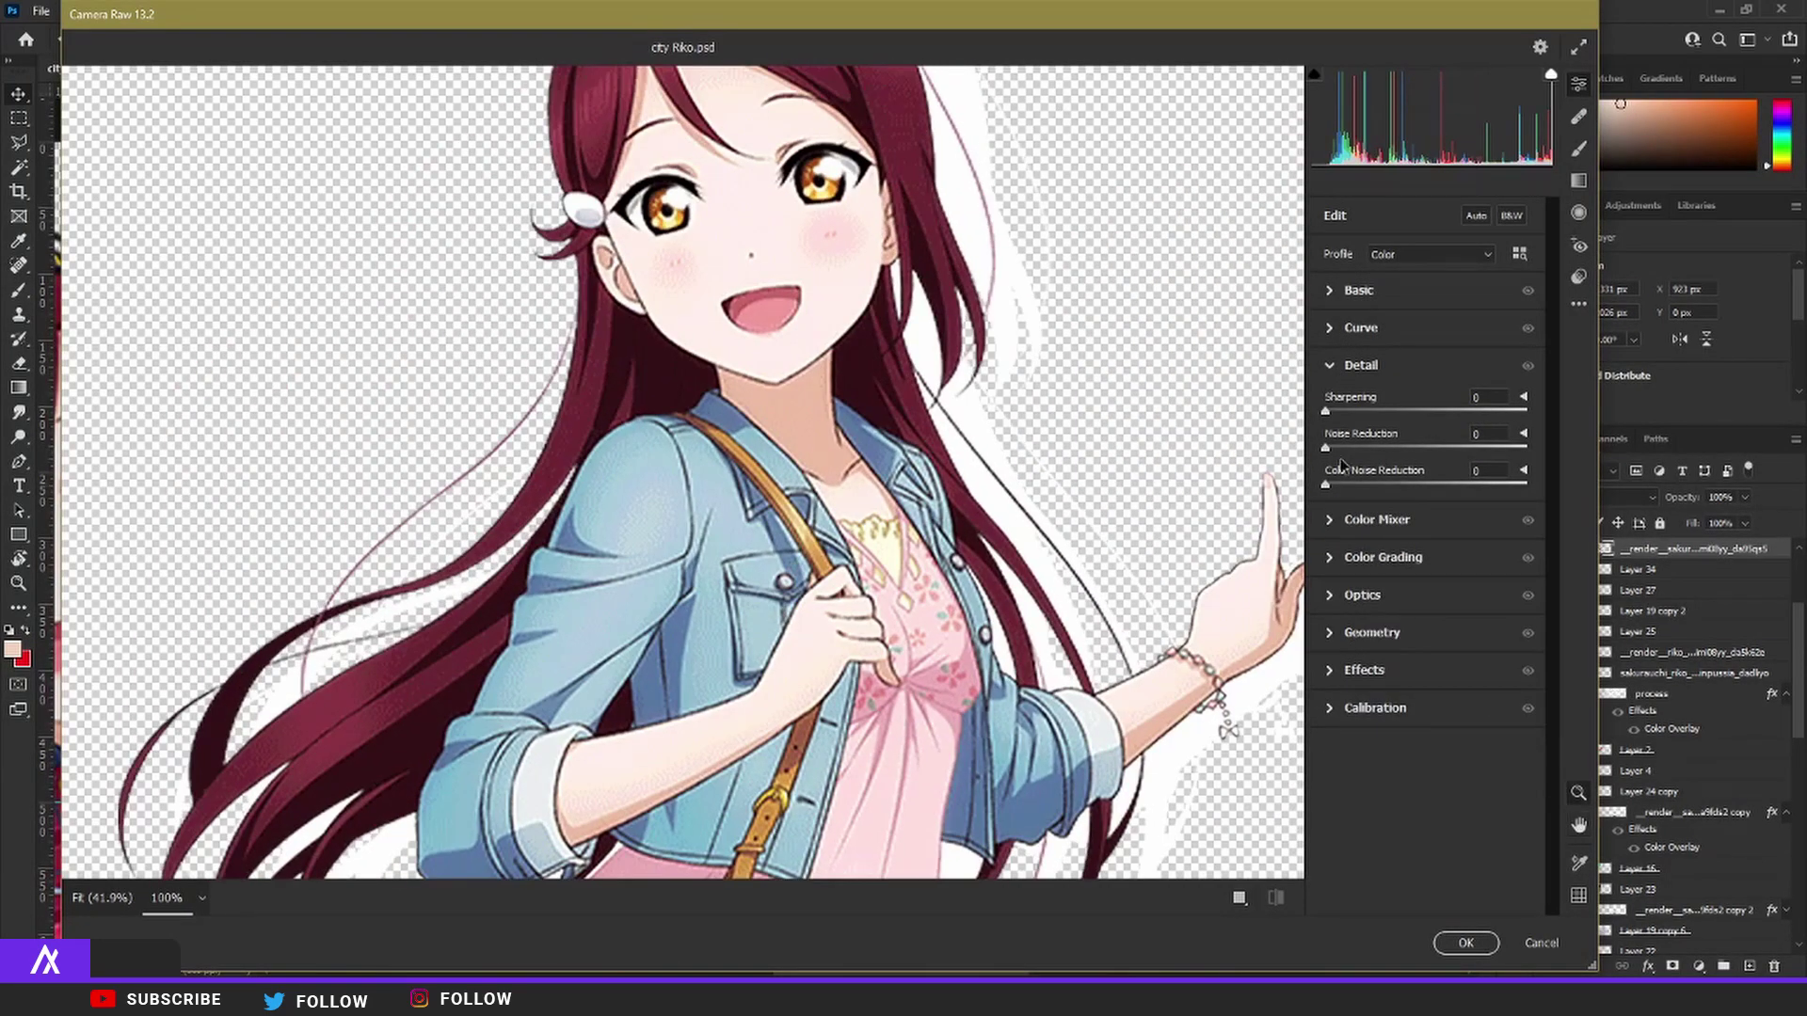
left_click_drag(1437, 454, 1526, 450)
left_click_drag(1326, 484, 1458, 485)
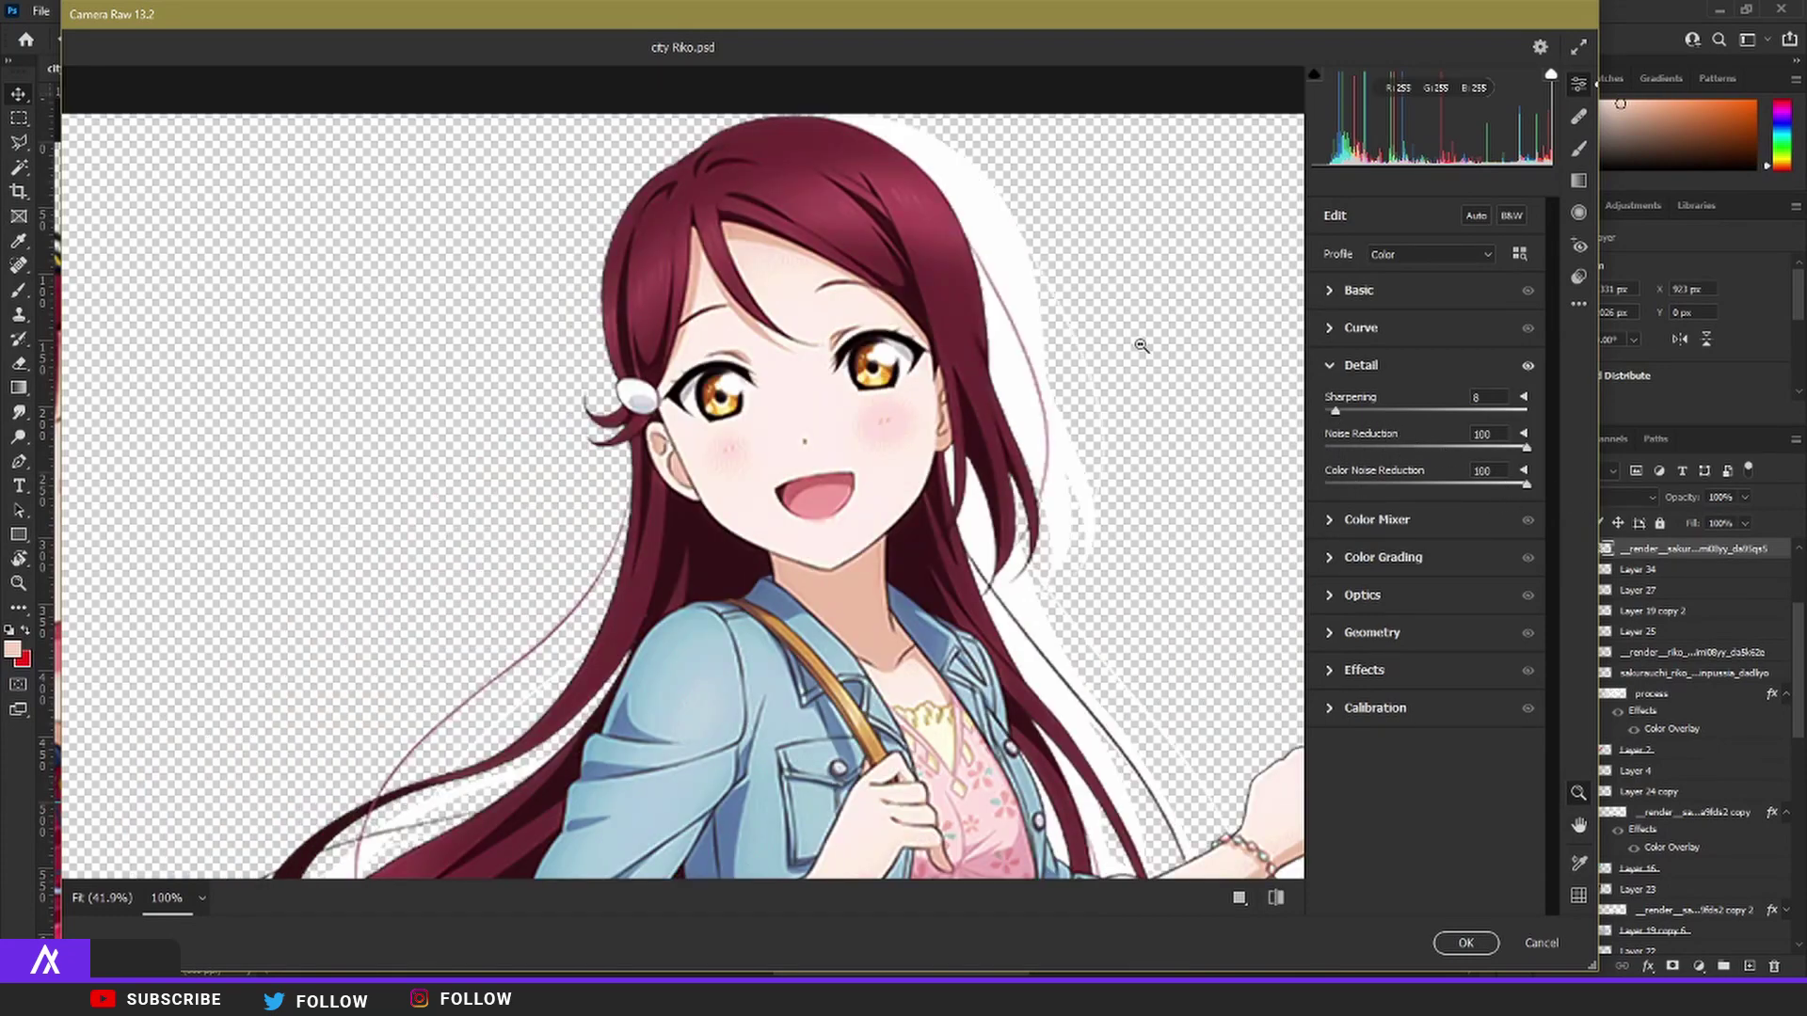
left_click(1466, 944)
key("ctrl+0")
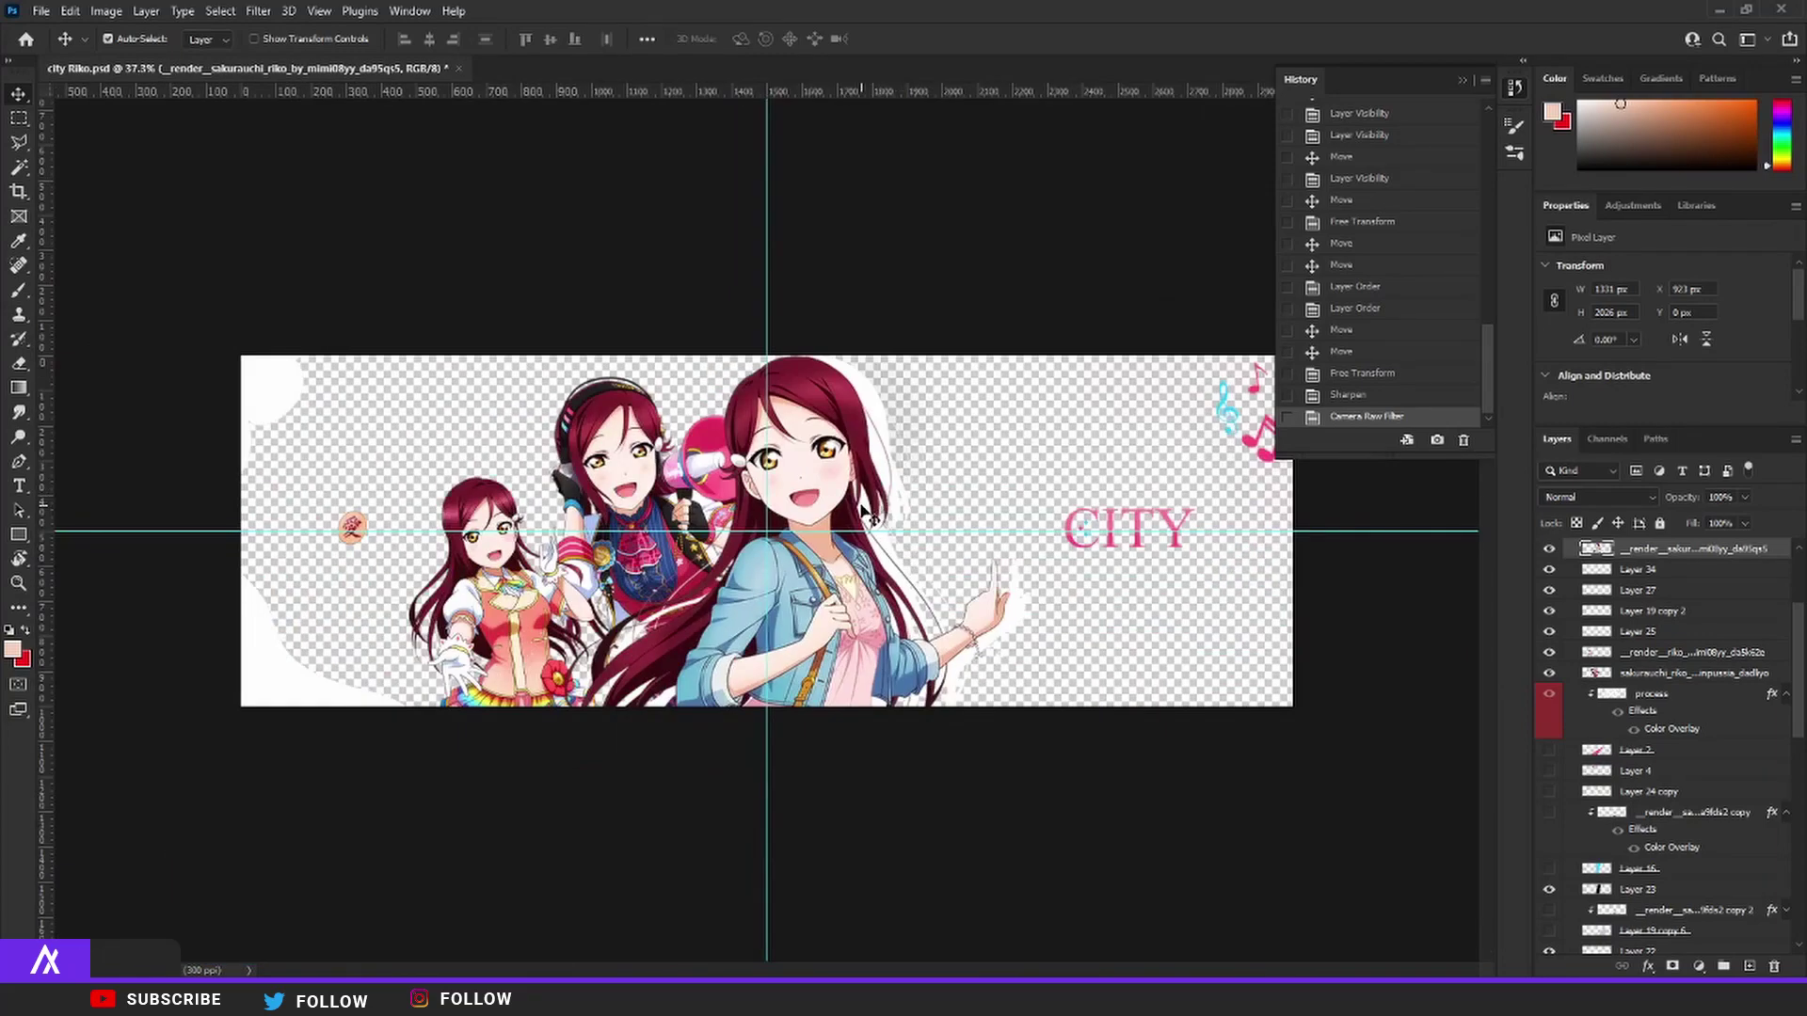
- Add a Gradient Map adjustment clipped to the middle headphones Riko layer
left_click(864, 513)
scroll(864, 513, "up", 2)
left_click(1699, 966)
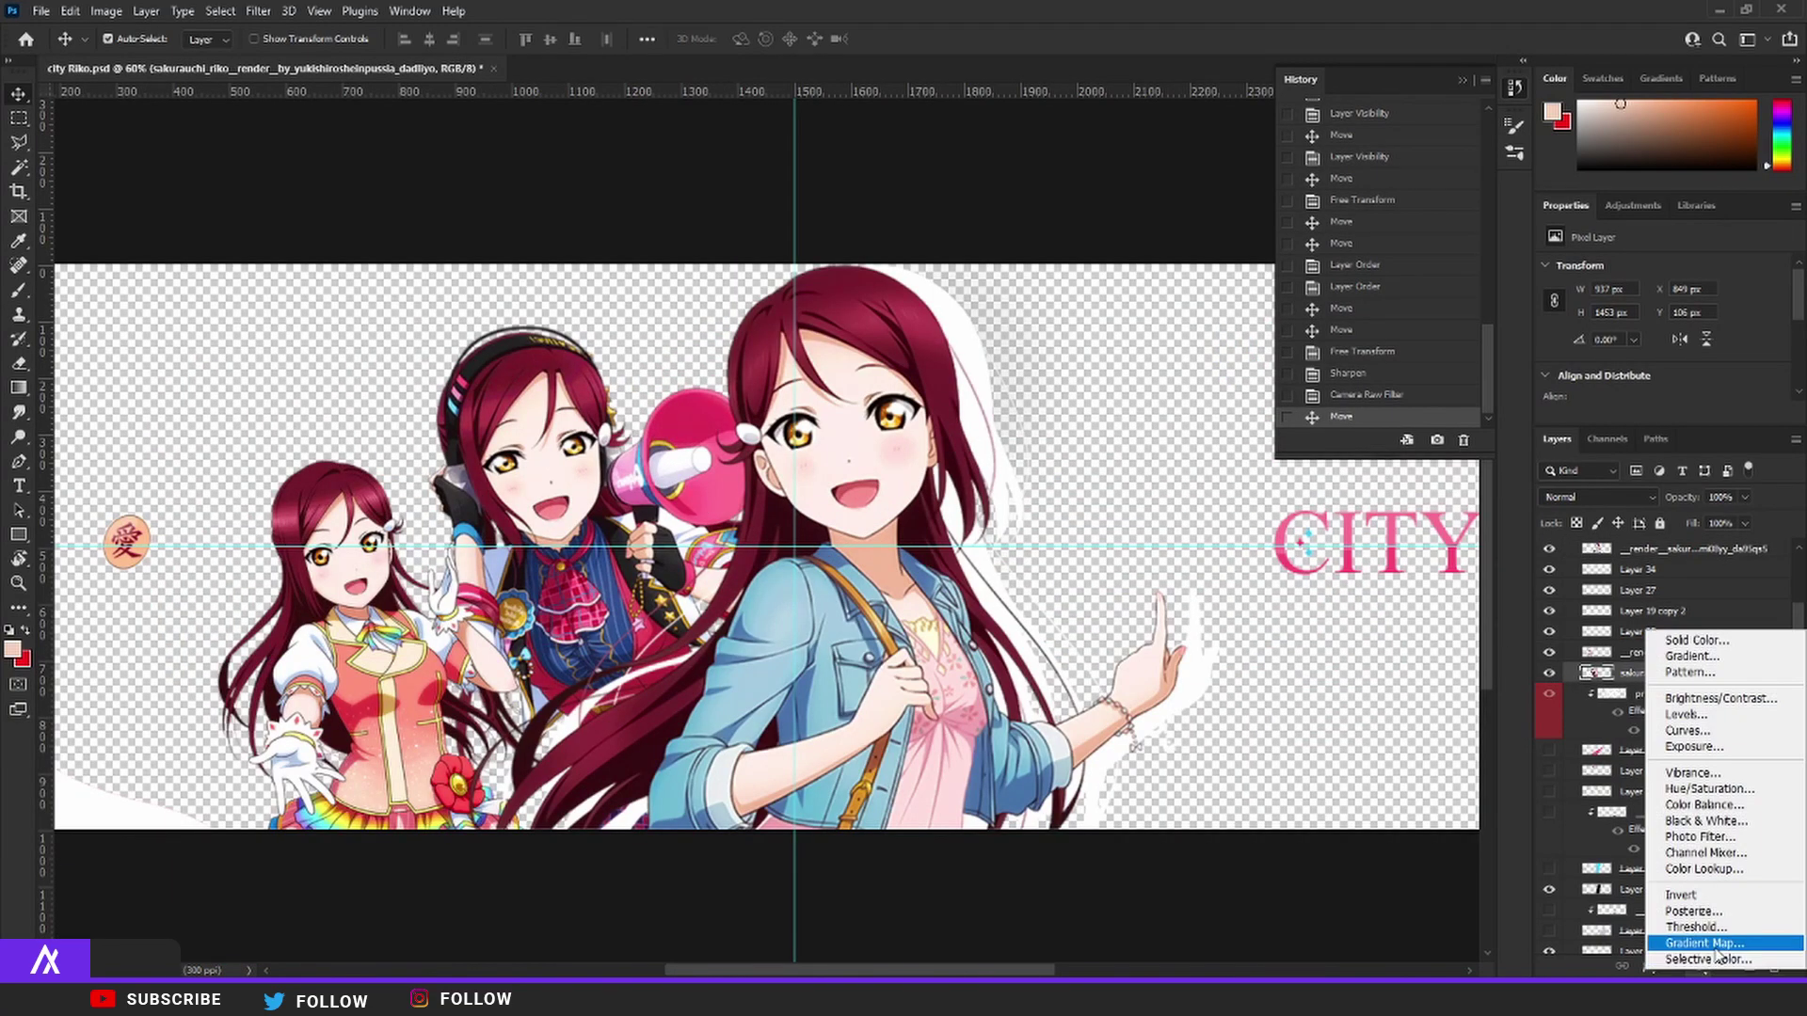
left_click(1656, 914)
left_click(1607, 686, "alt")
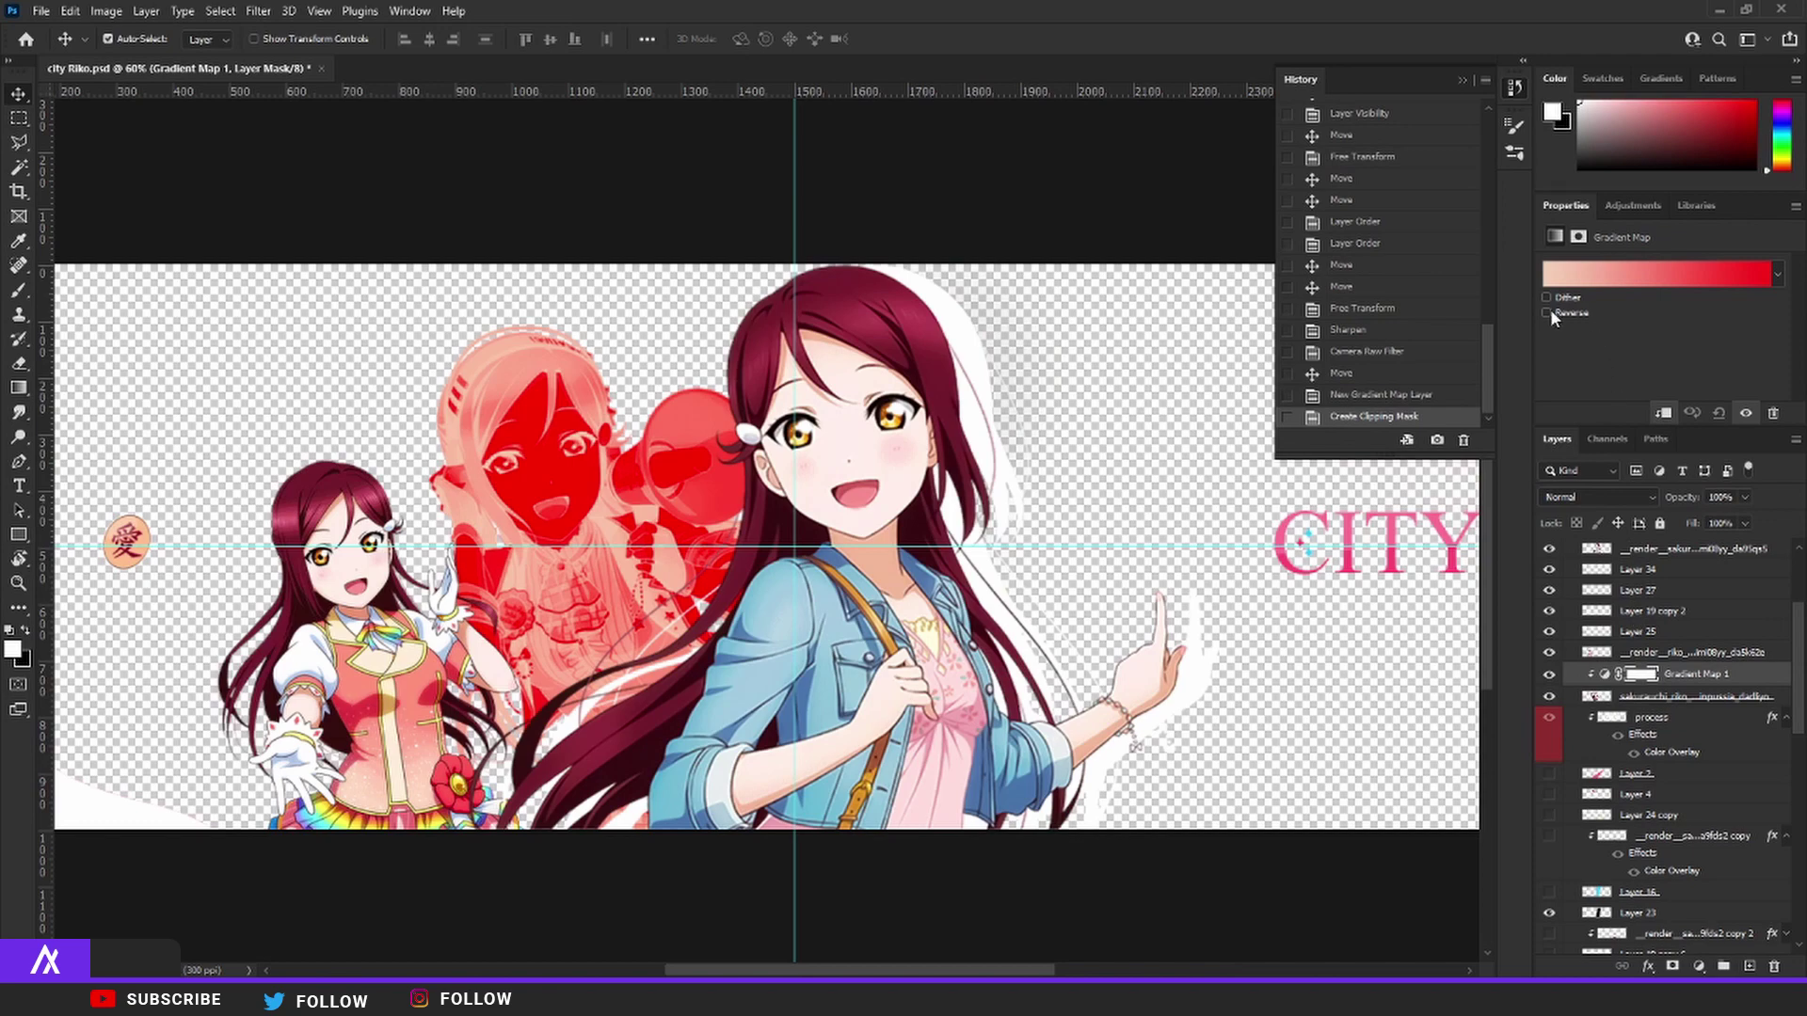
- Choose a pink gradient preset, then nudge the middle and small left Riko figures
left_click(1584, 283)
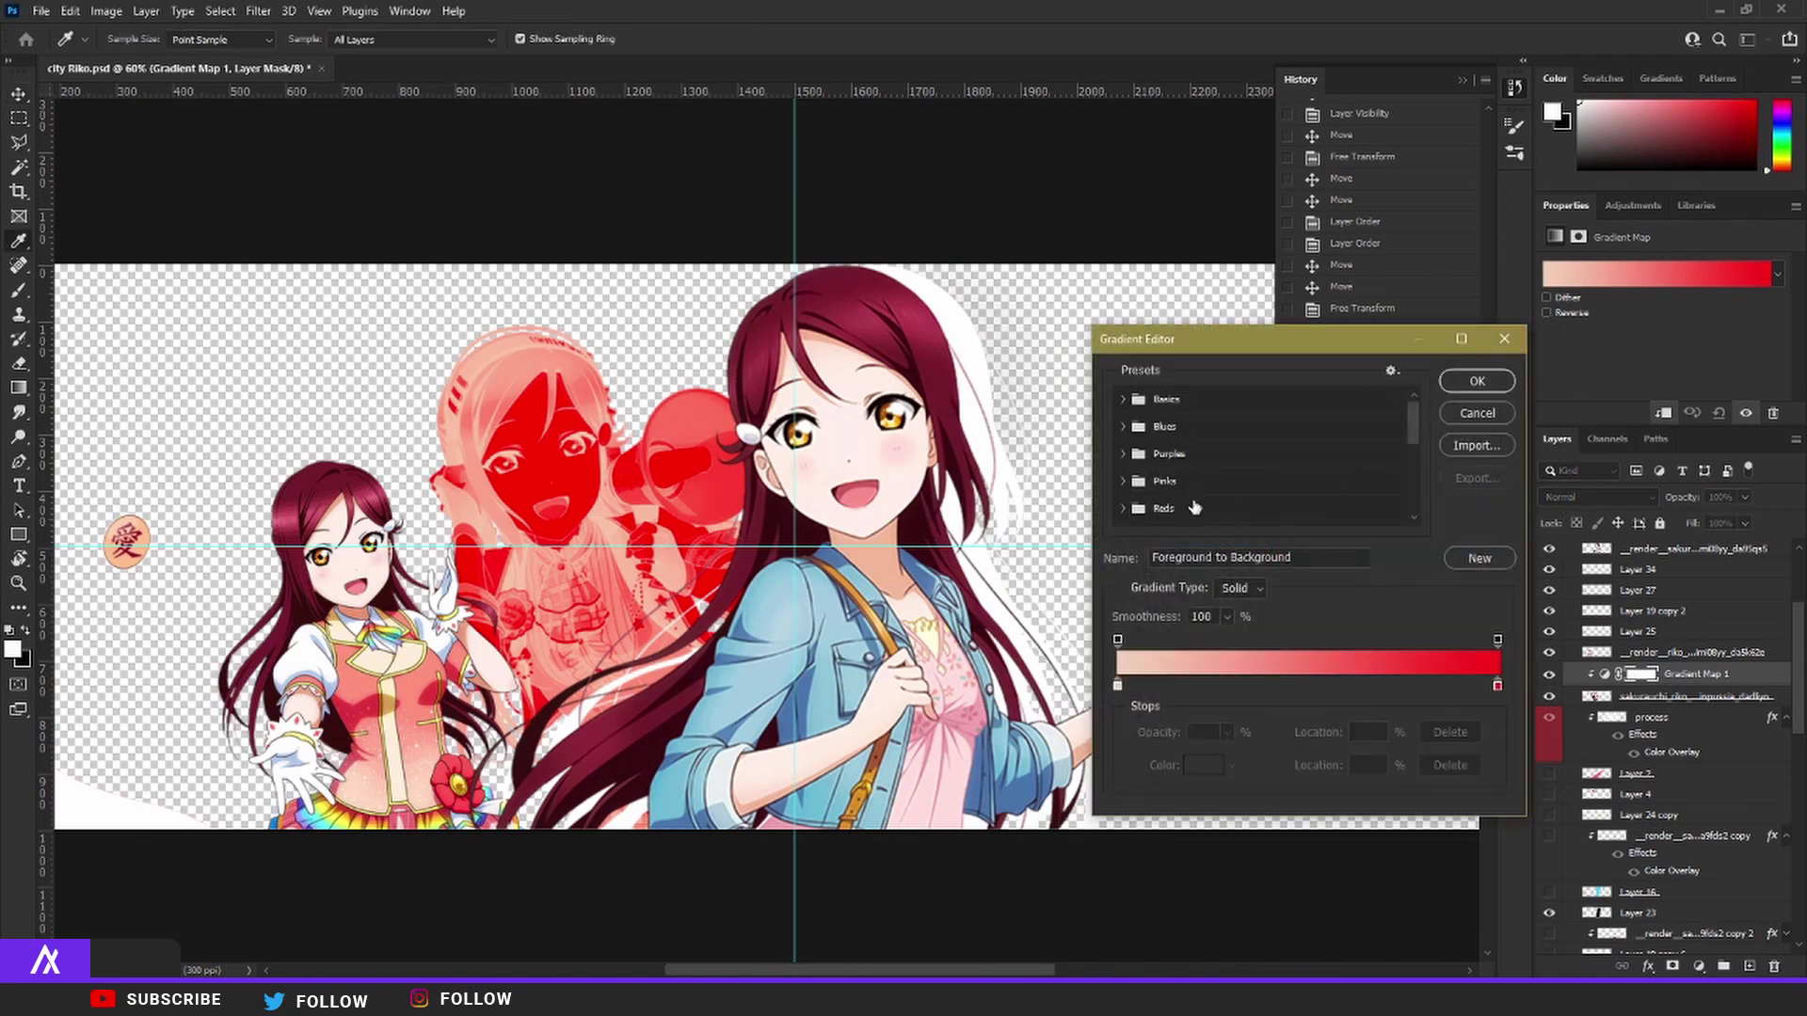
left_click(1248, 508)
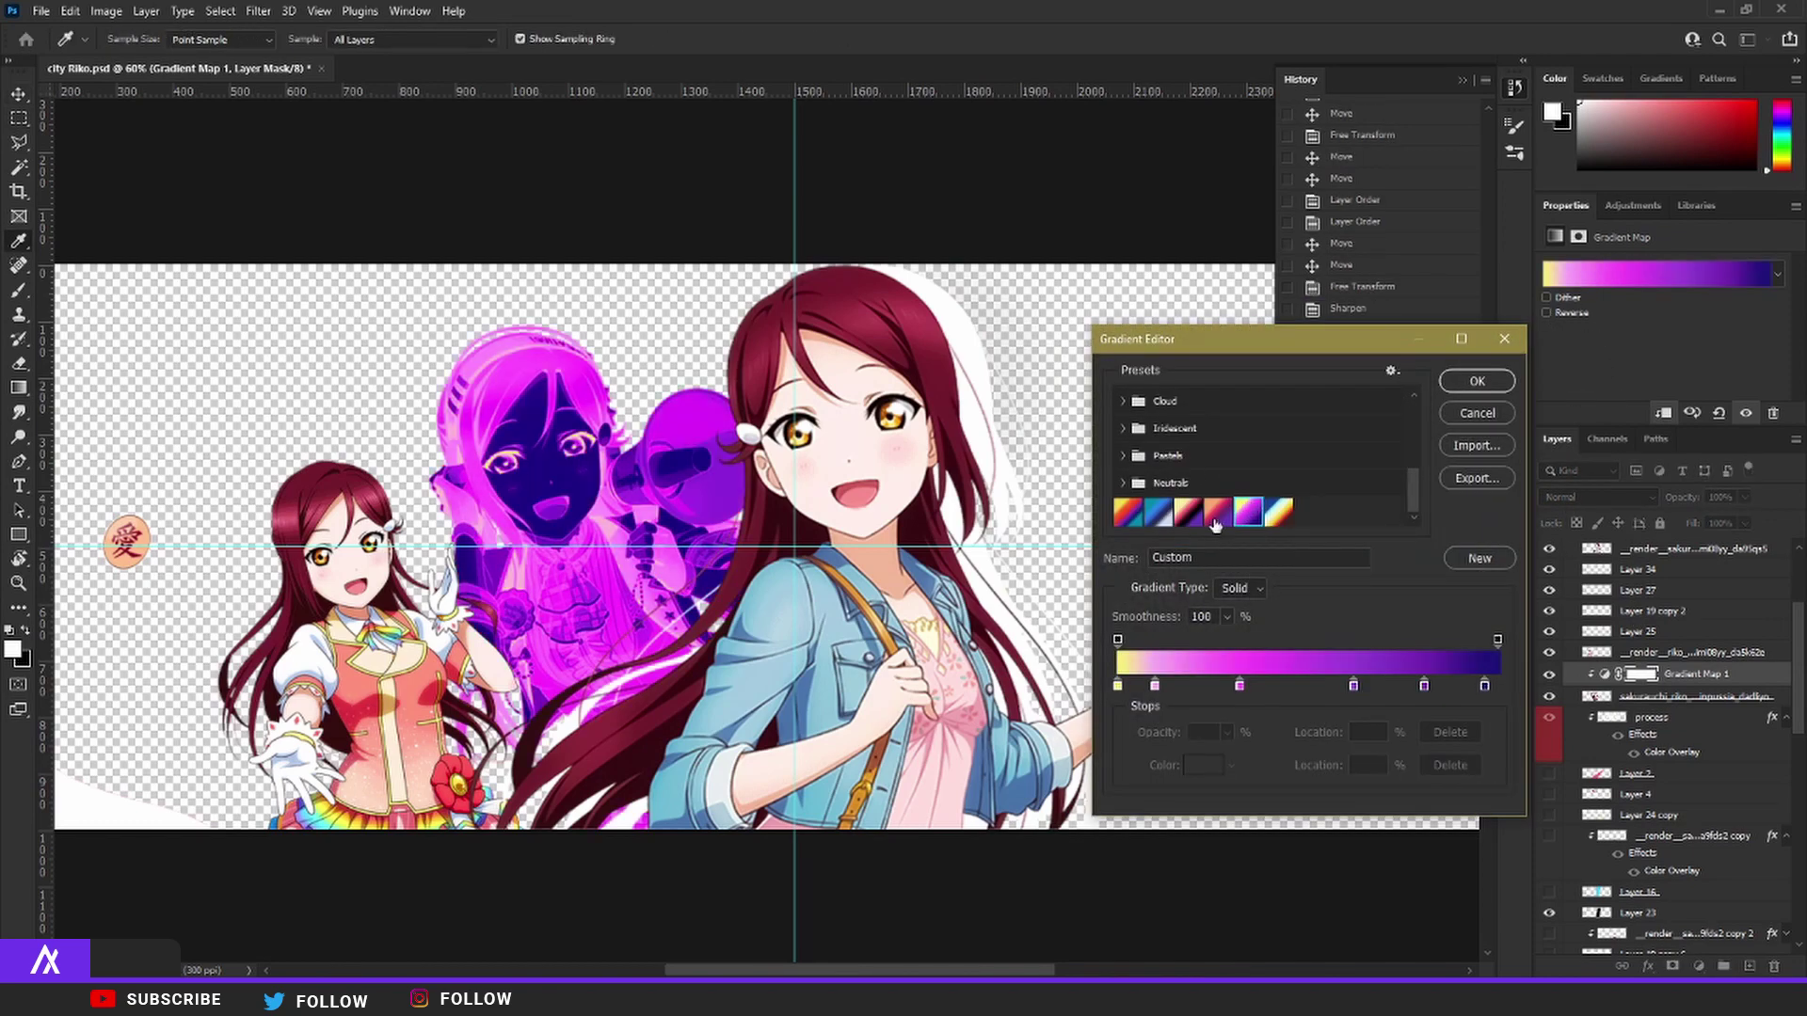
left_click(1278, 513)
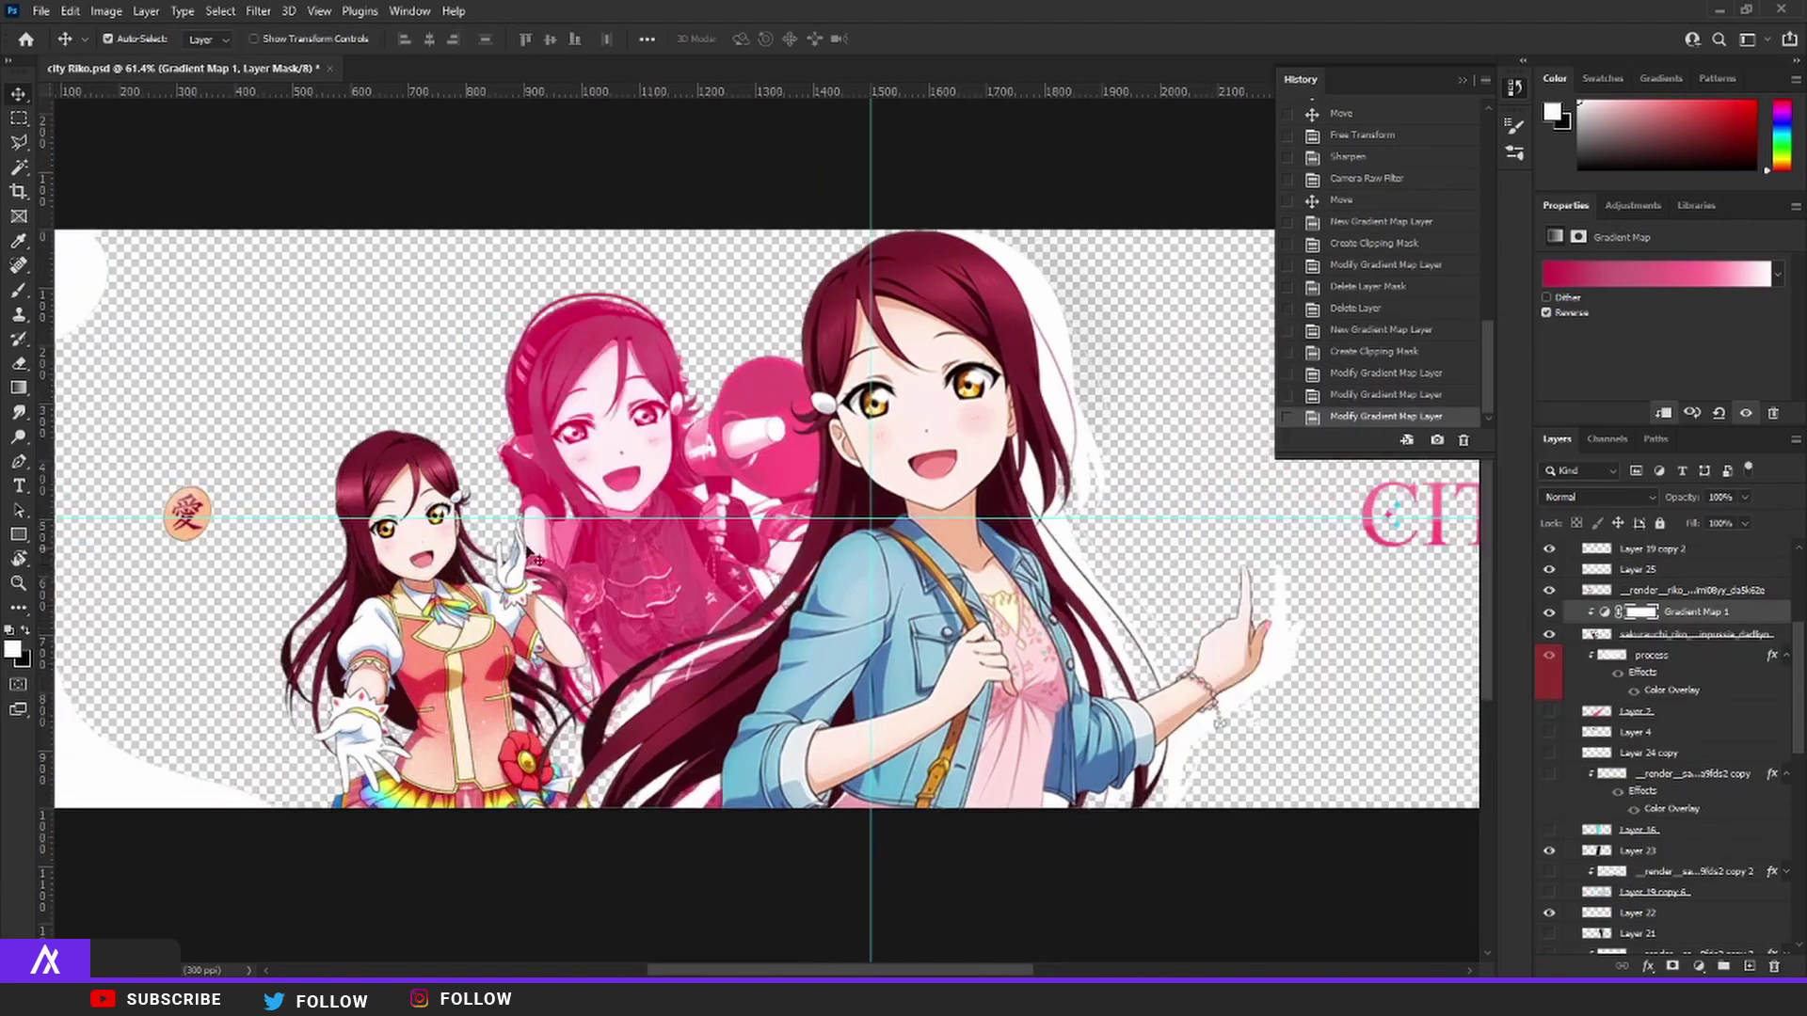
left_click_drag(593, 311, 595, 388)
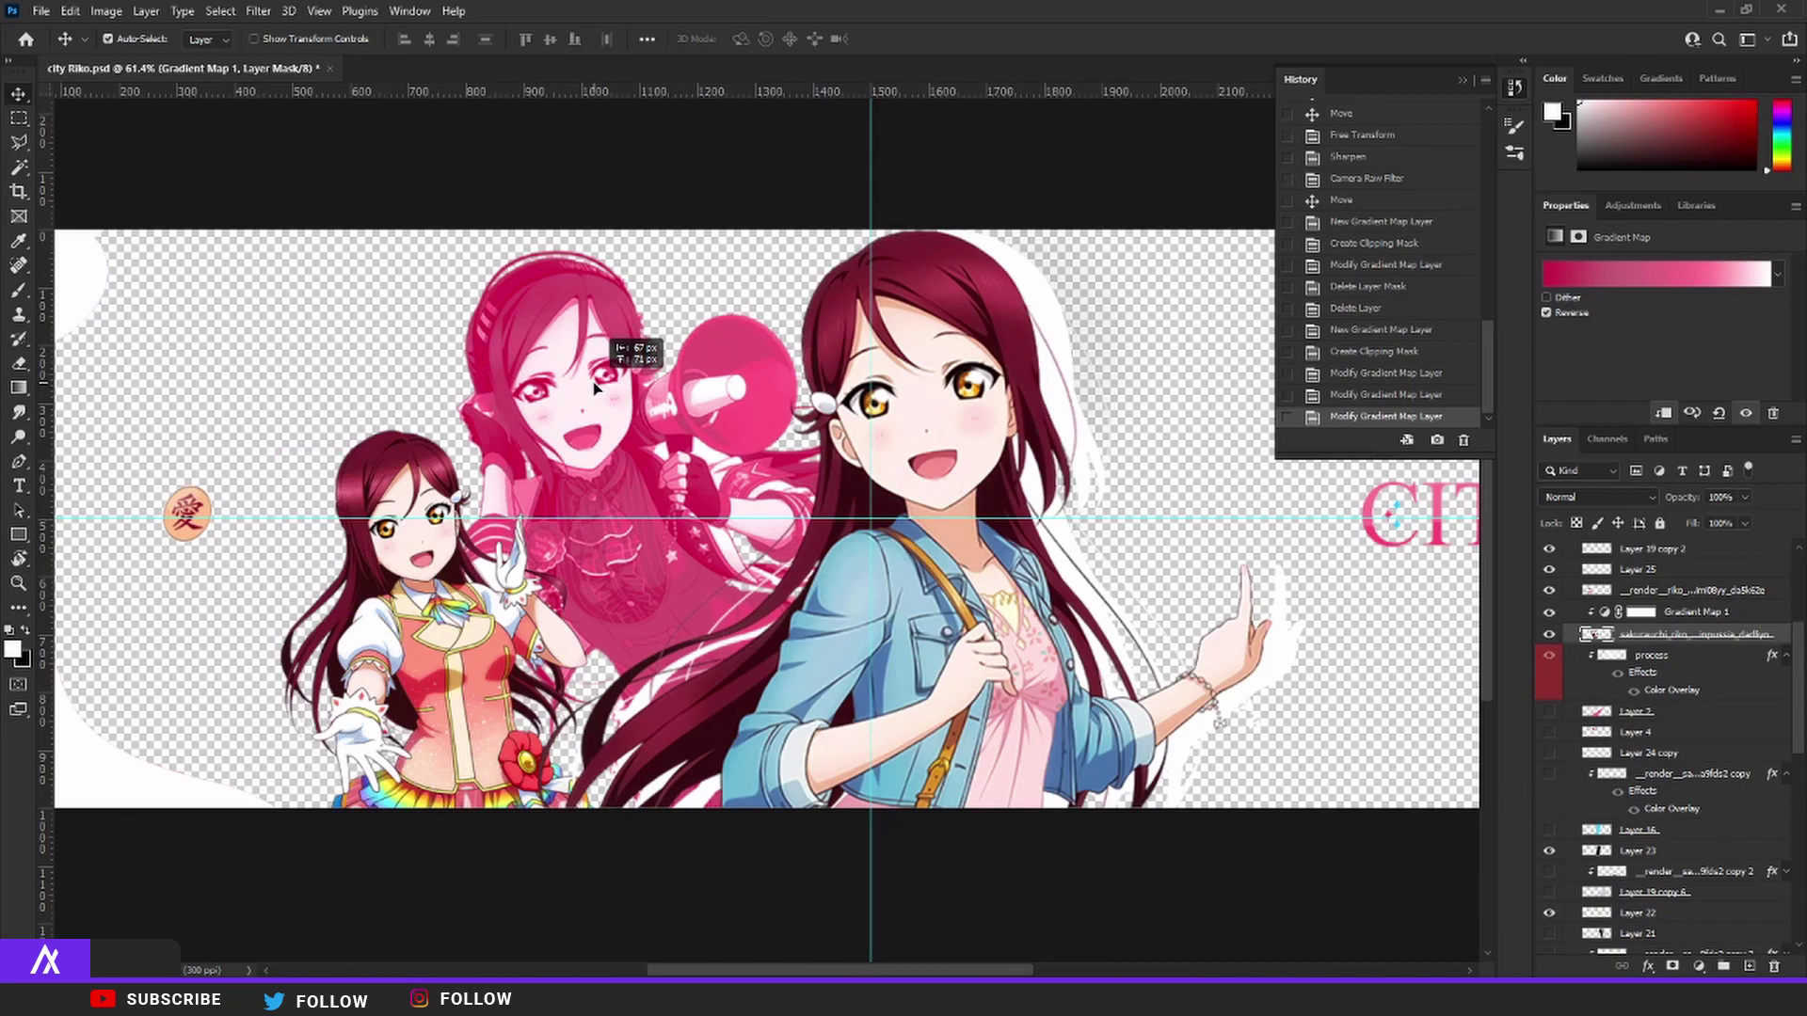
left_click_drag(461, 663, 454, 676)
- Flip the small left Riko horizontally with Free Transform
key("ctrl+t")
right_click(453, 676)
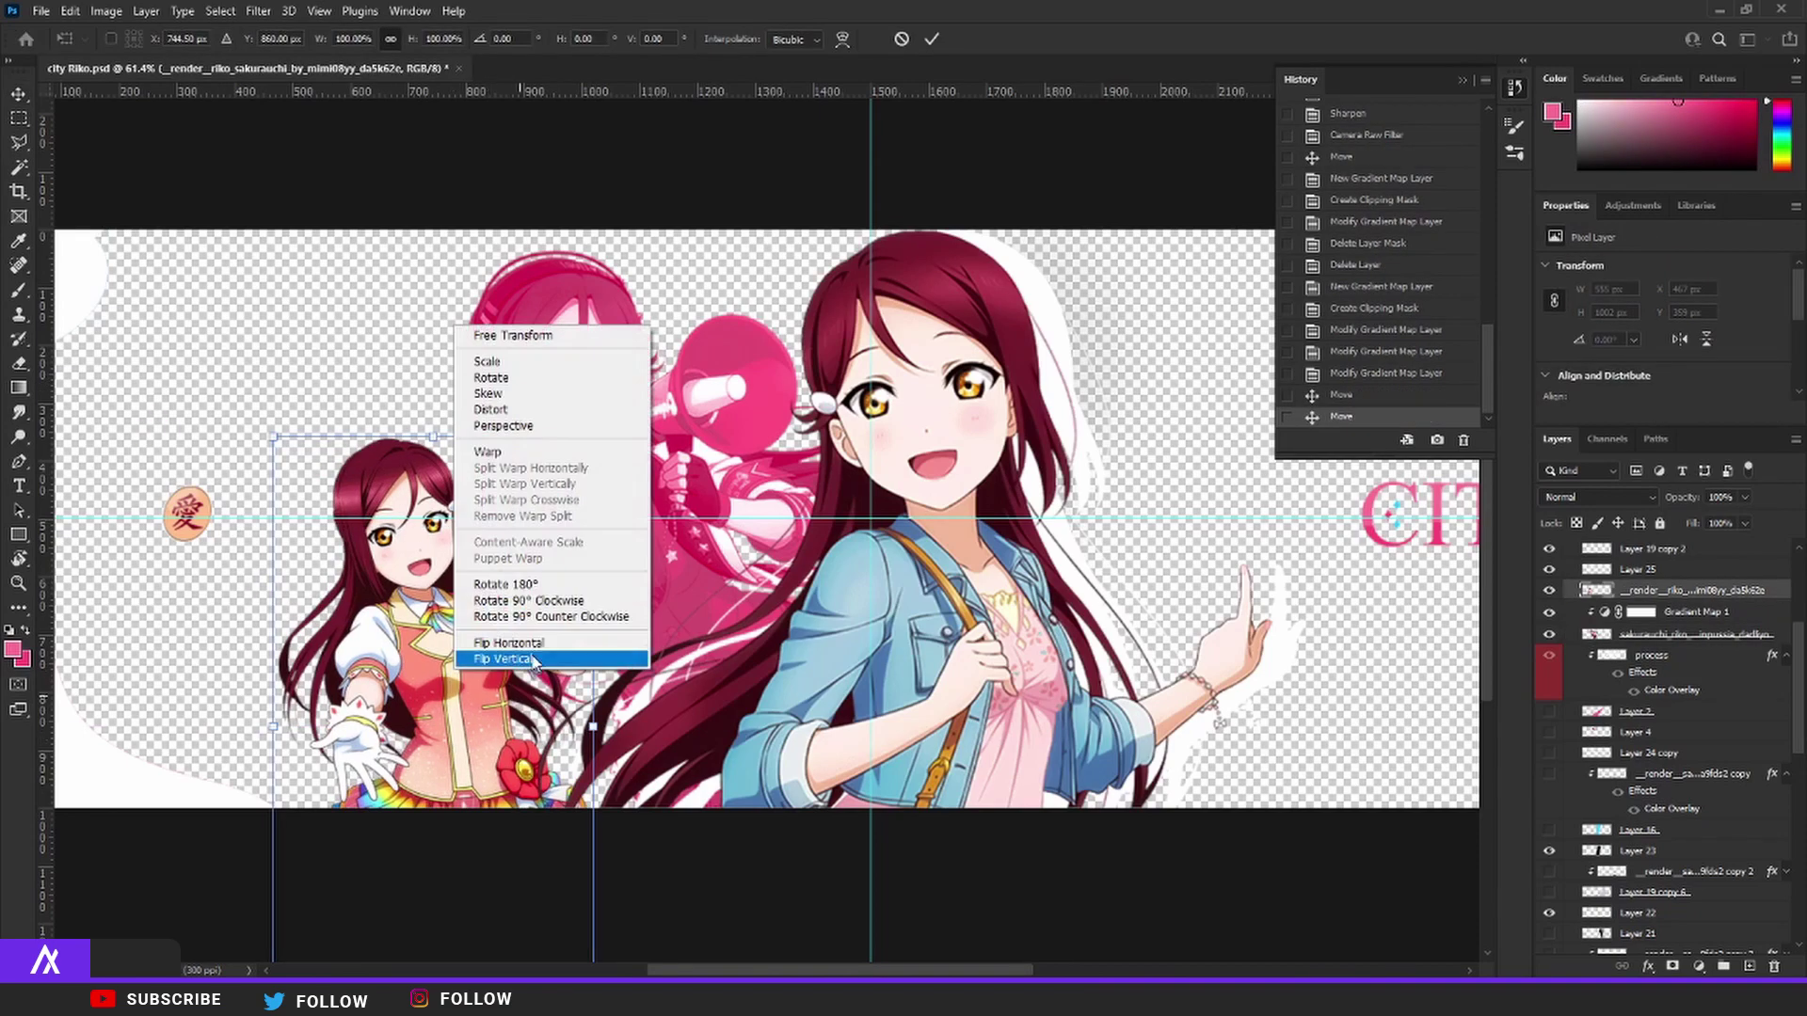
left_click(527, 658)
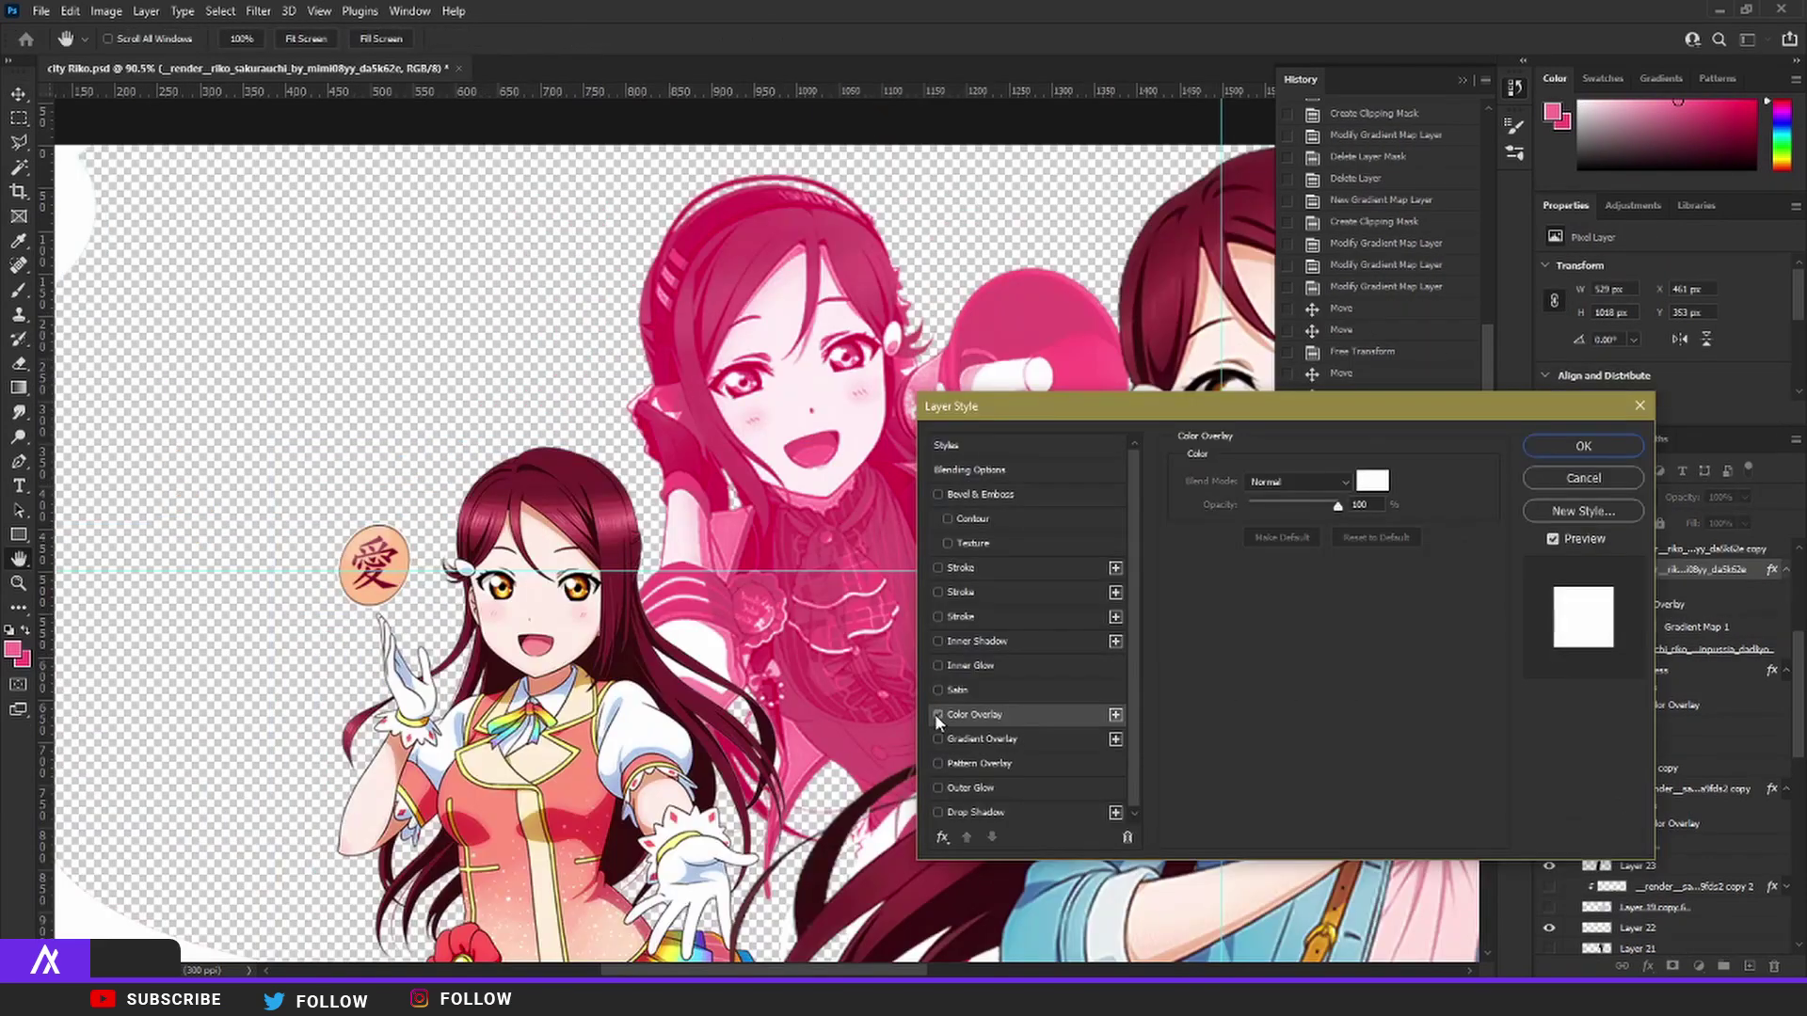
- Give the small left Riko a thin white Stroke and a Drop Shadow
left_click(975, 570)
left_click_drag(1275, 480, 1256, 478)
left_click(1224, 615)
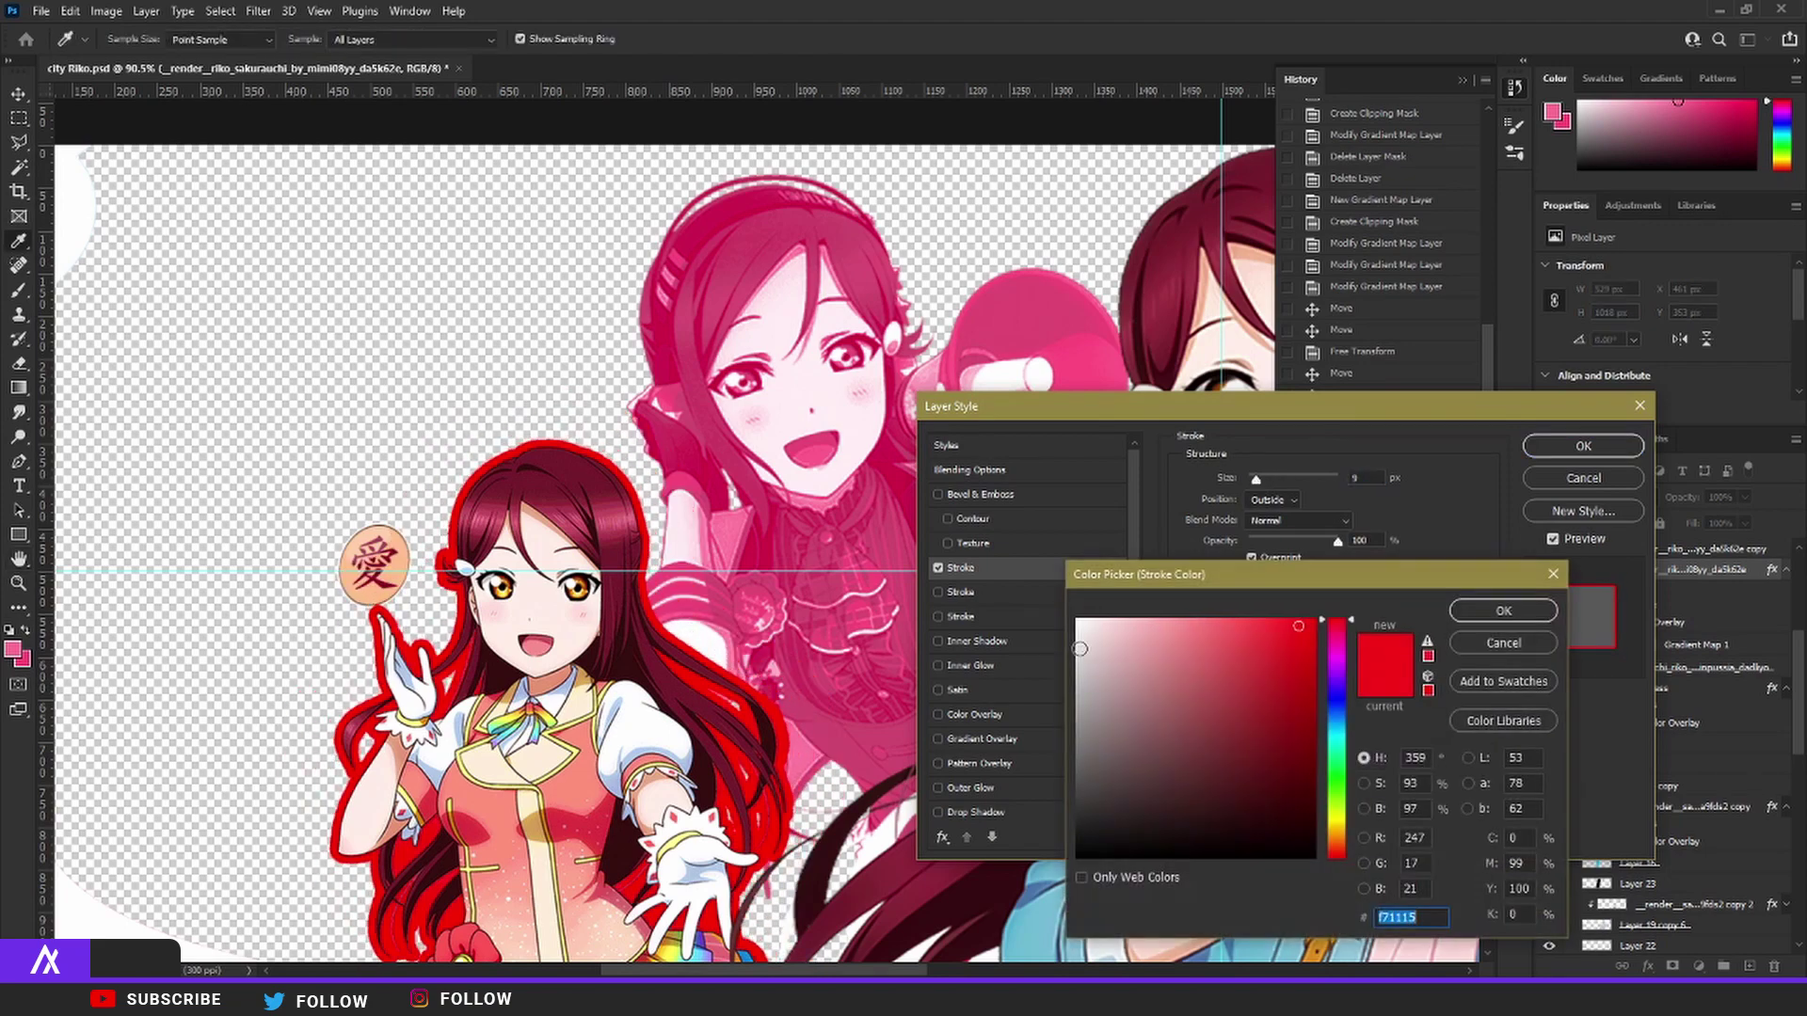
left_click(1078, 621)
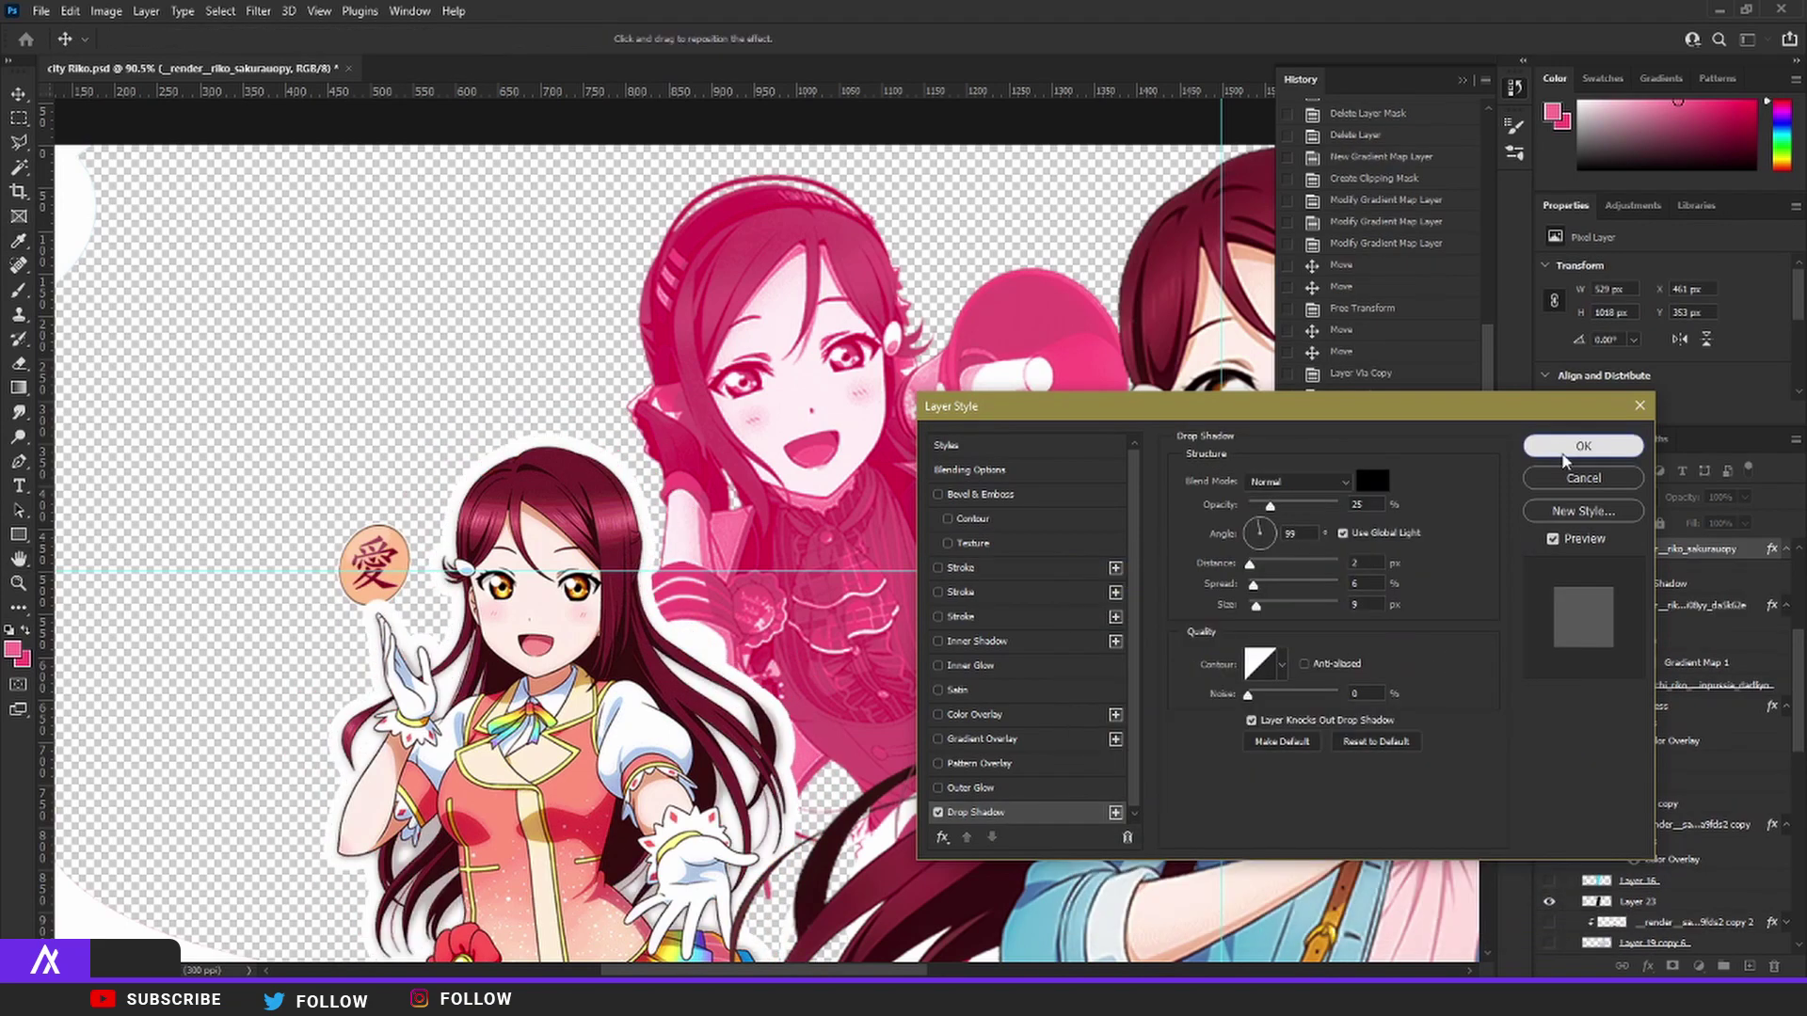
left_click(1584, 445)
scroll(835, 565, "up", 5)
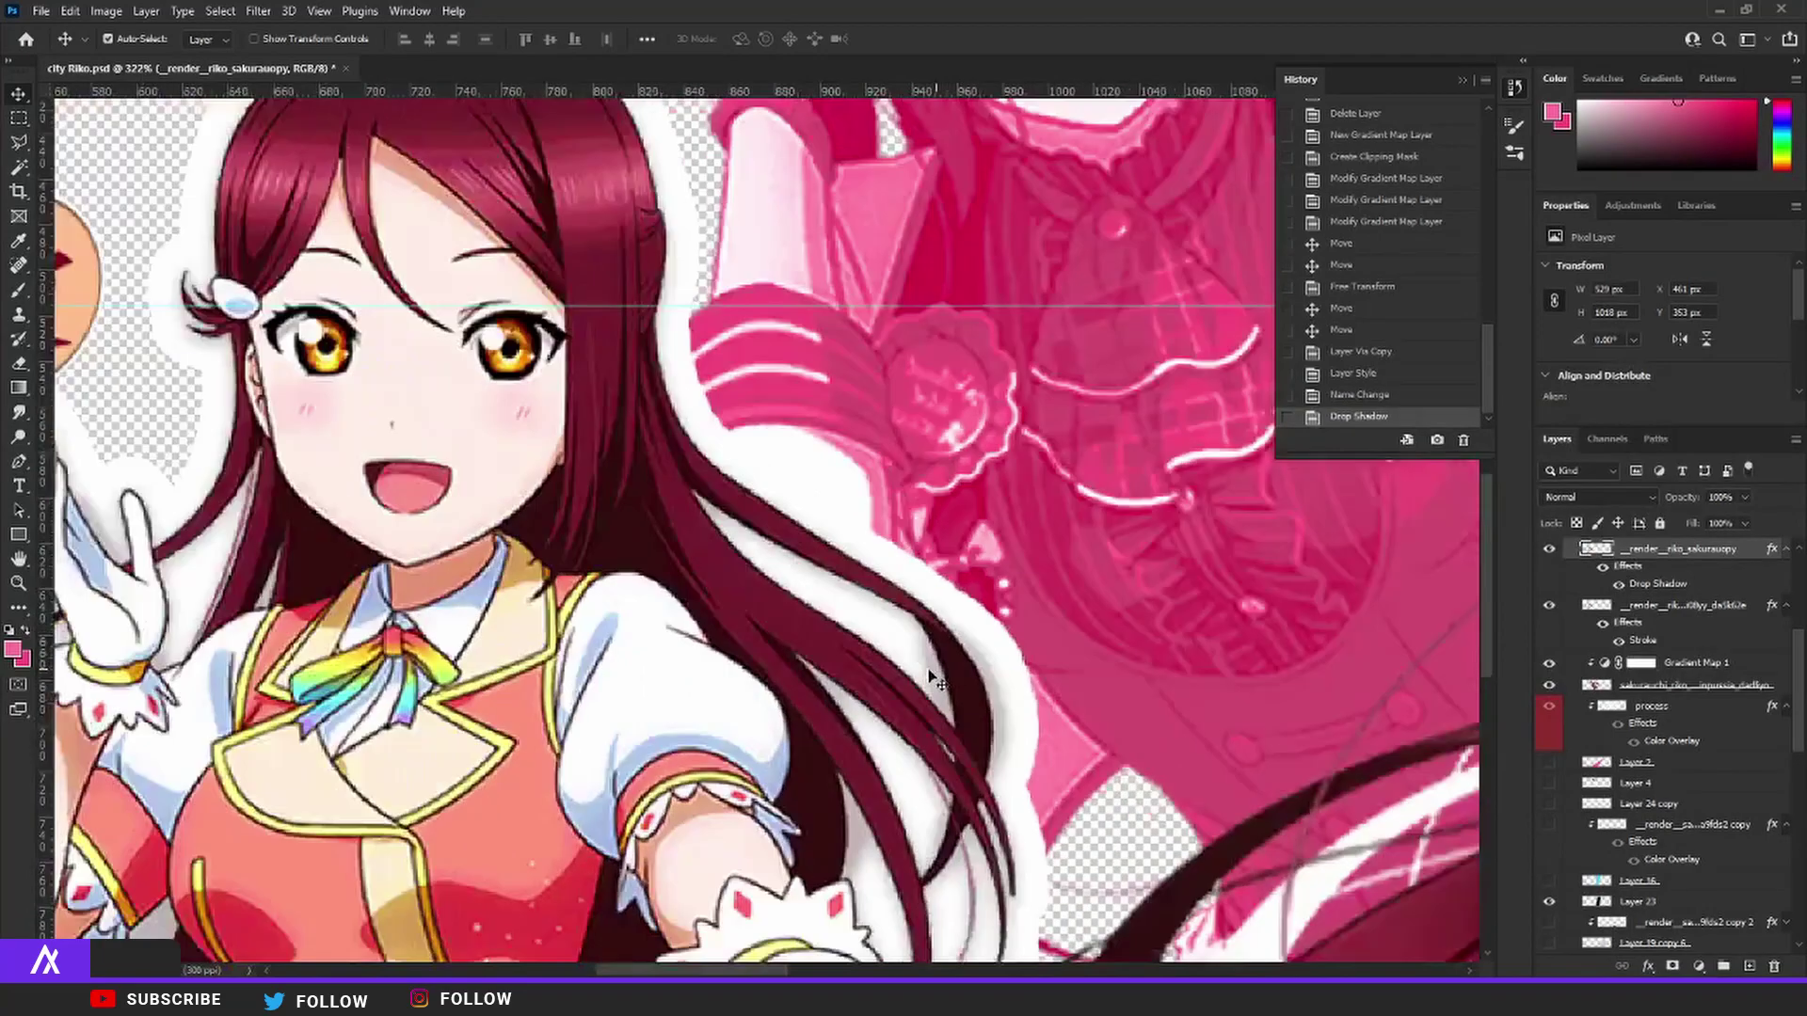
scroll(931, 678, "down", 5)
scroll(442, 640, "up", 4)
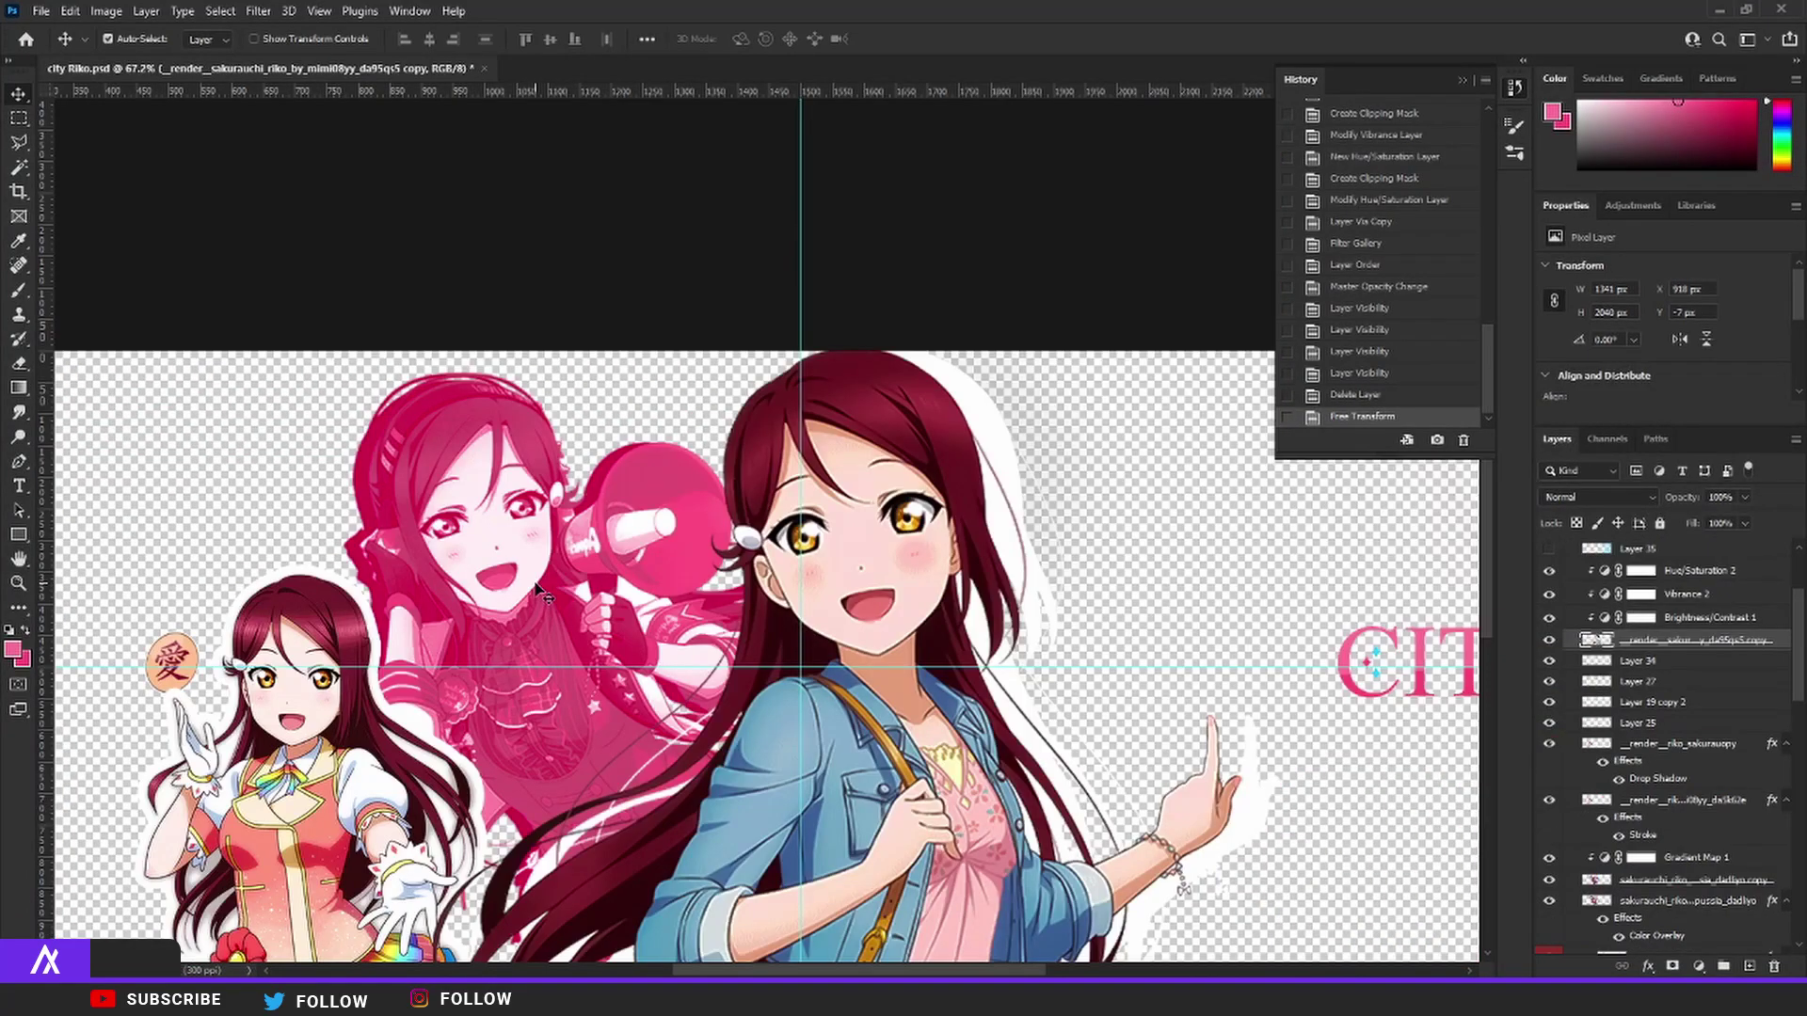
- Paste the Love Live image as Layer 41 above Hue/Saturation 2, unclipped and scaled up
scroll(538, 591, "down", 3)
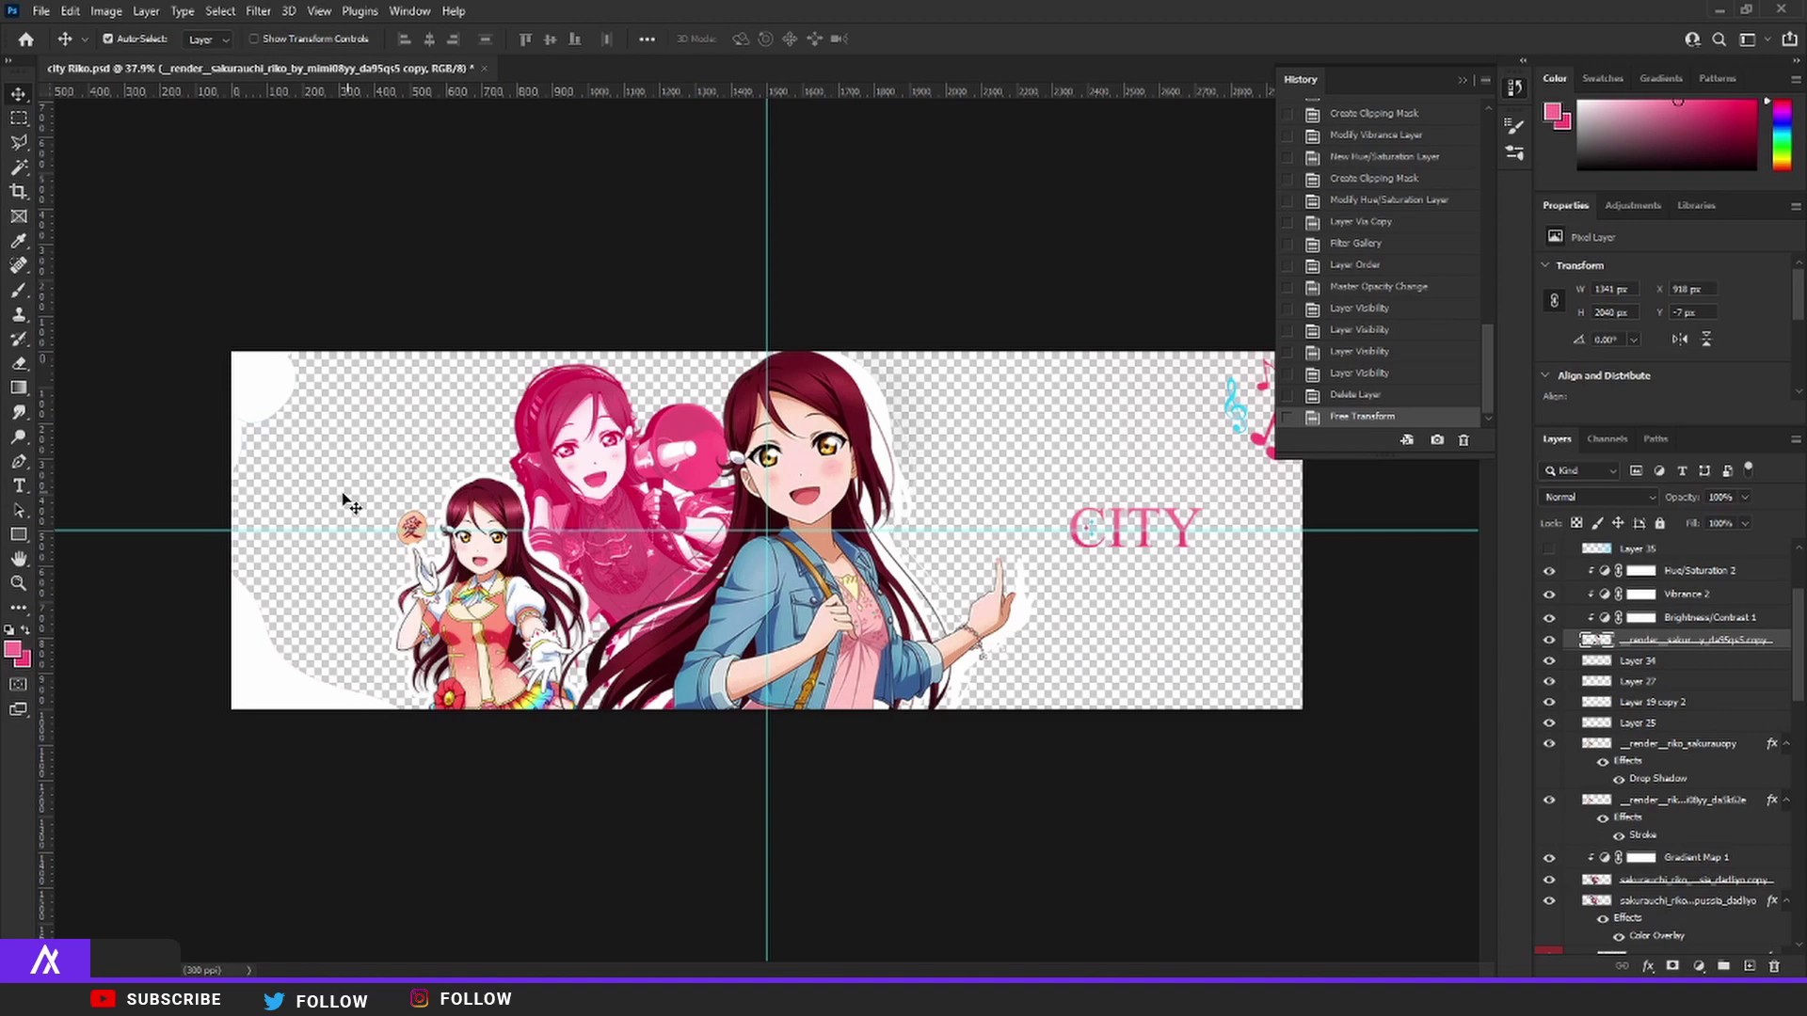
scroll(1111, 565, "up", 5)
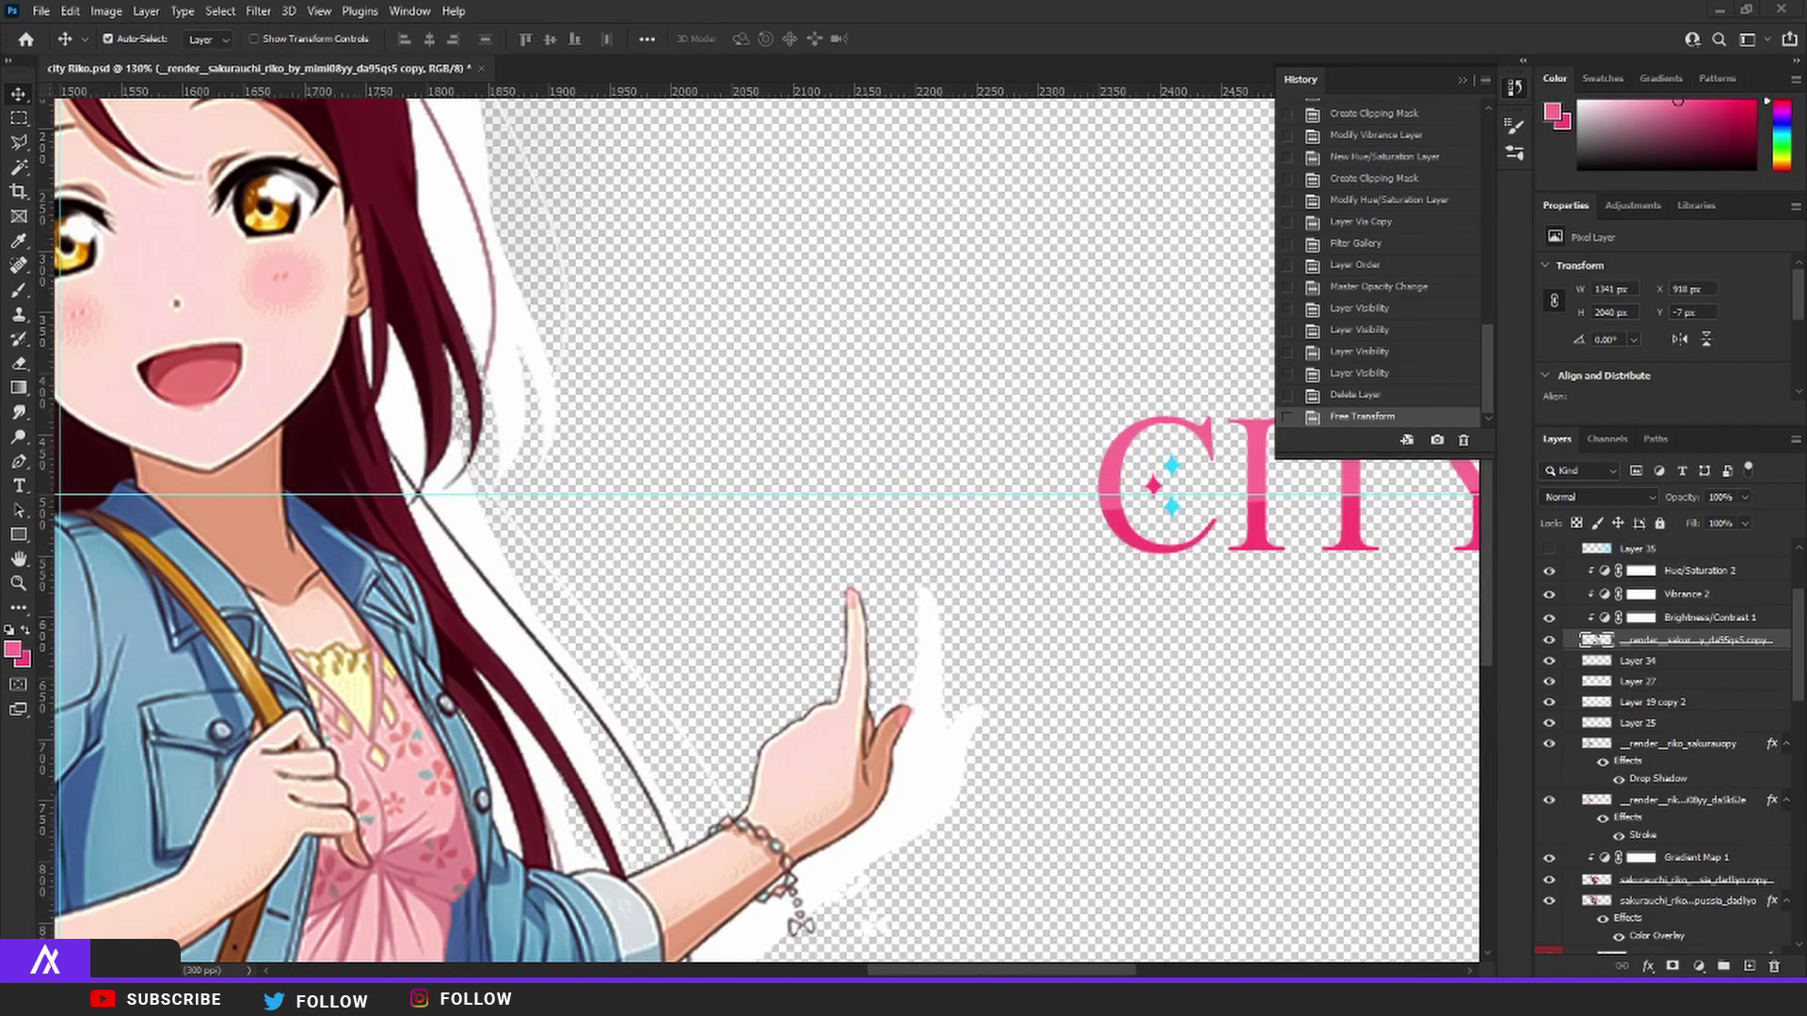
key("ctrl+v")
scroll(647, 425, "down", 4)
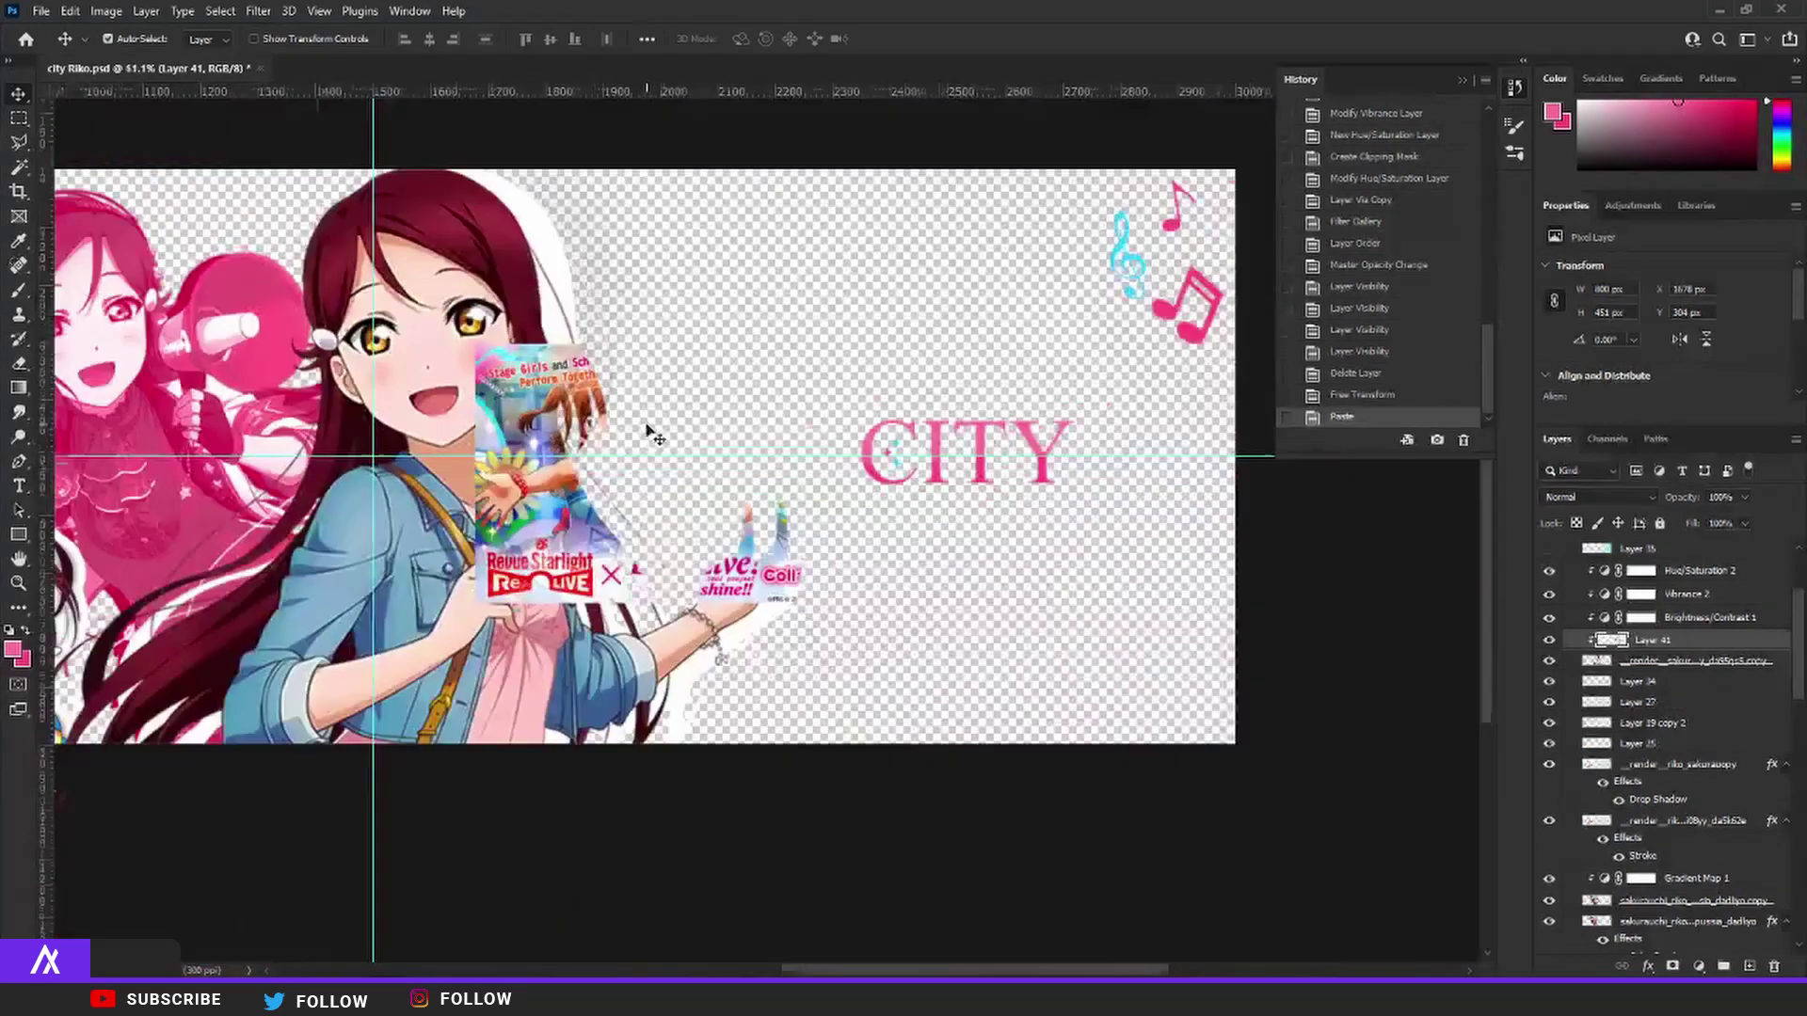
left_click_drag(1694, 633, 1685, 561)
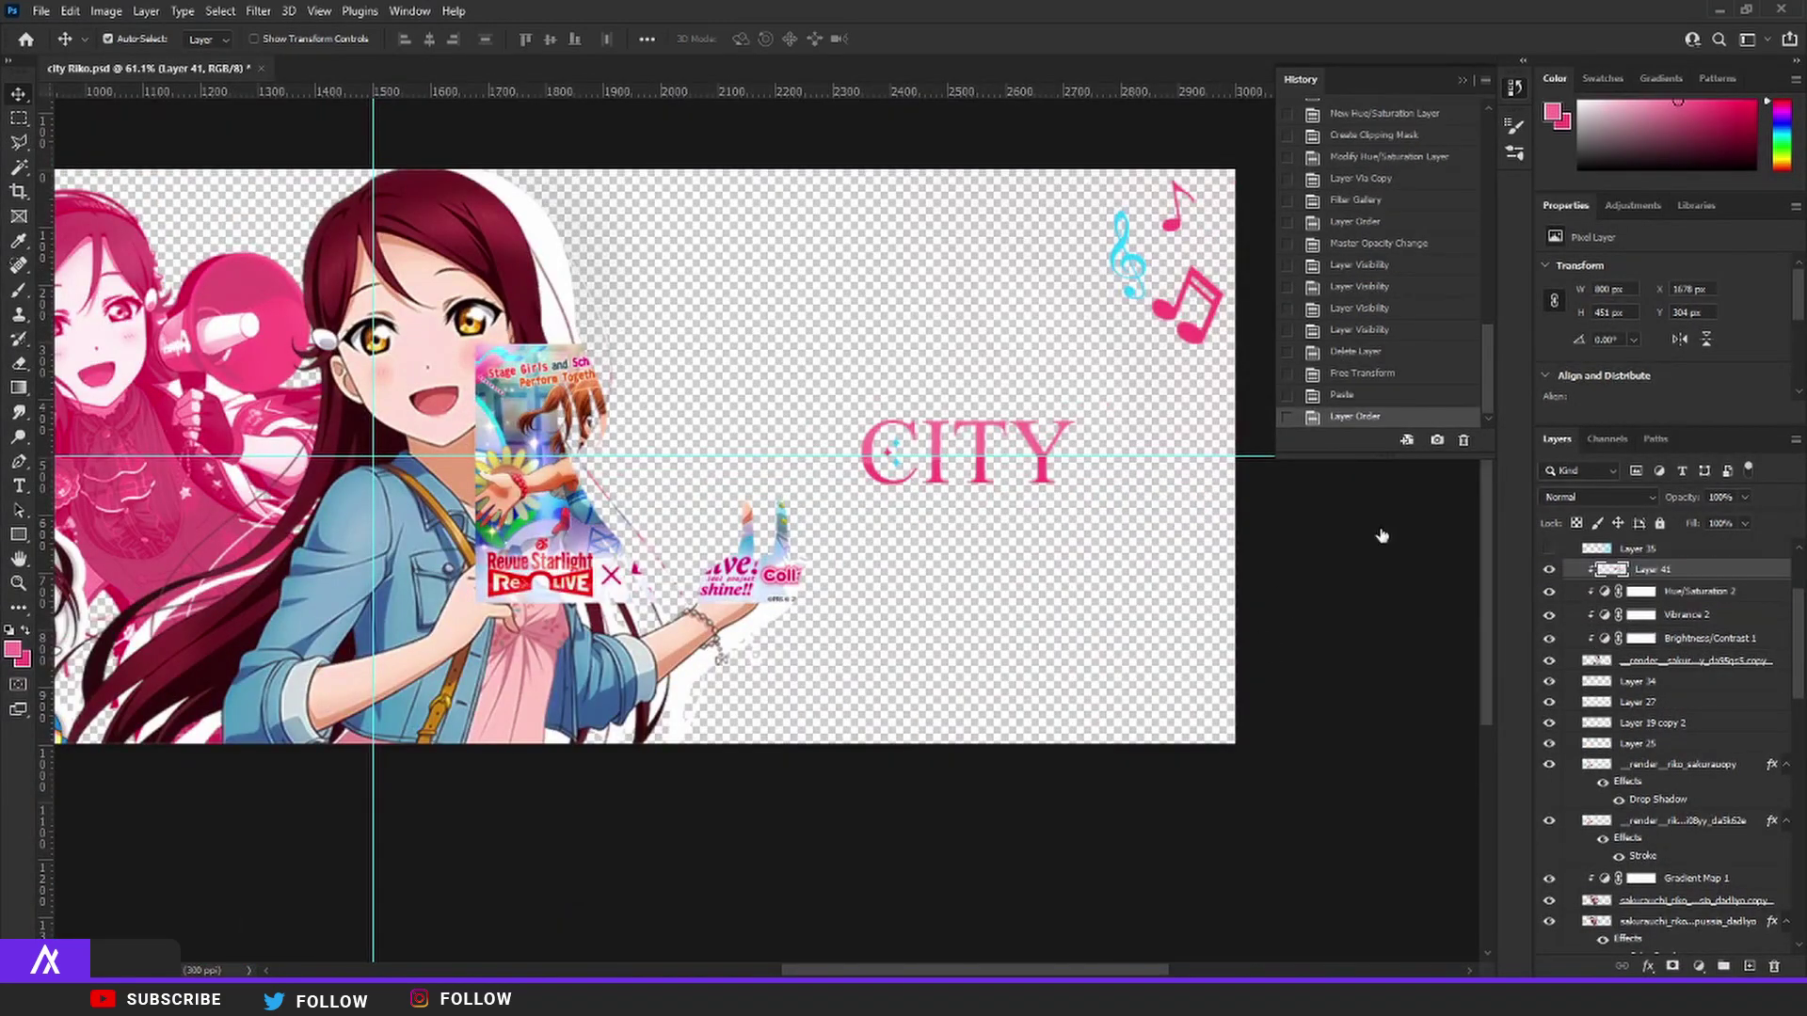
scroll(1384, 528, "down", 2)
key("ctrl+t")
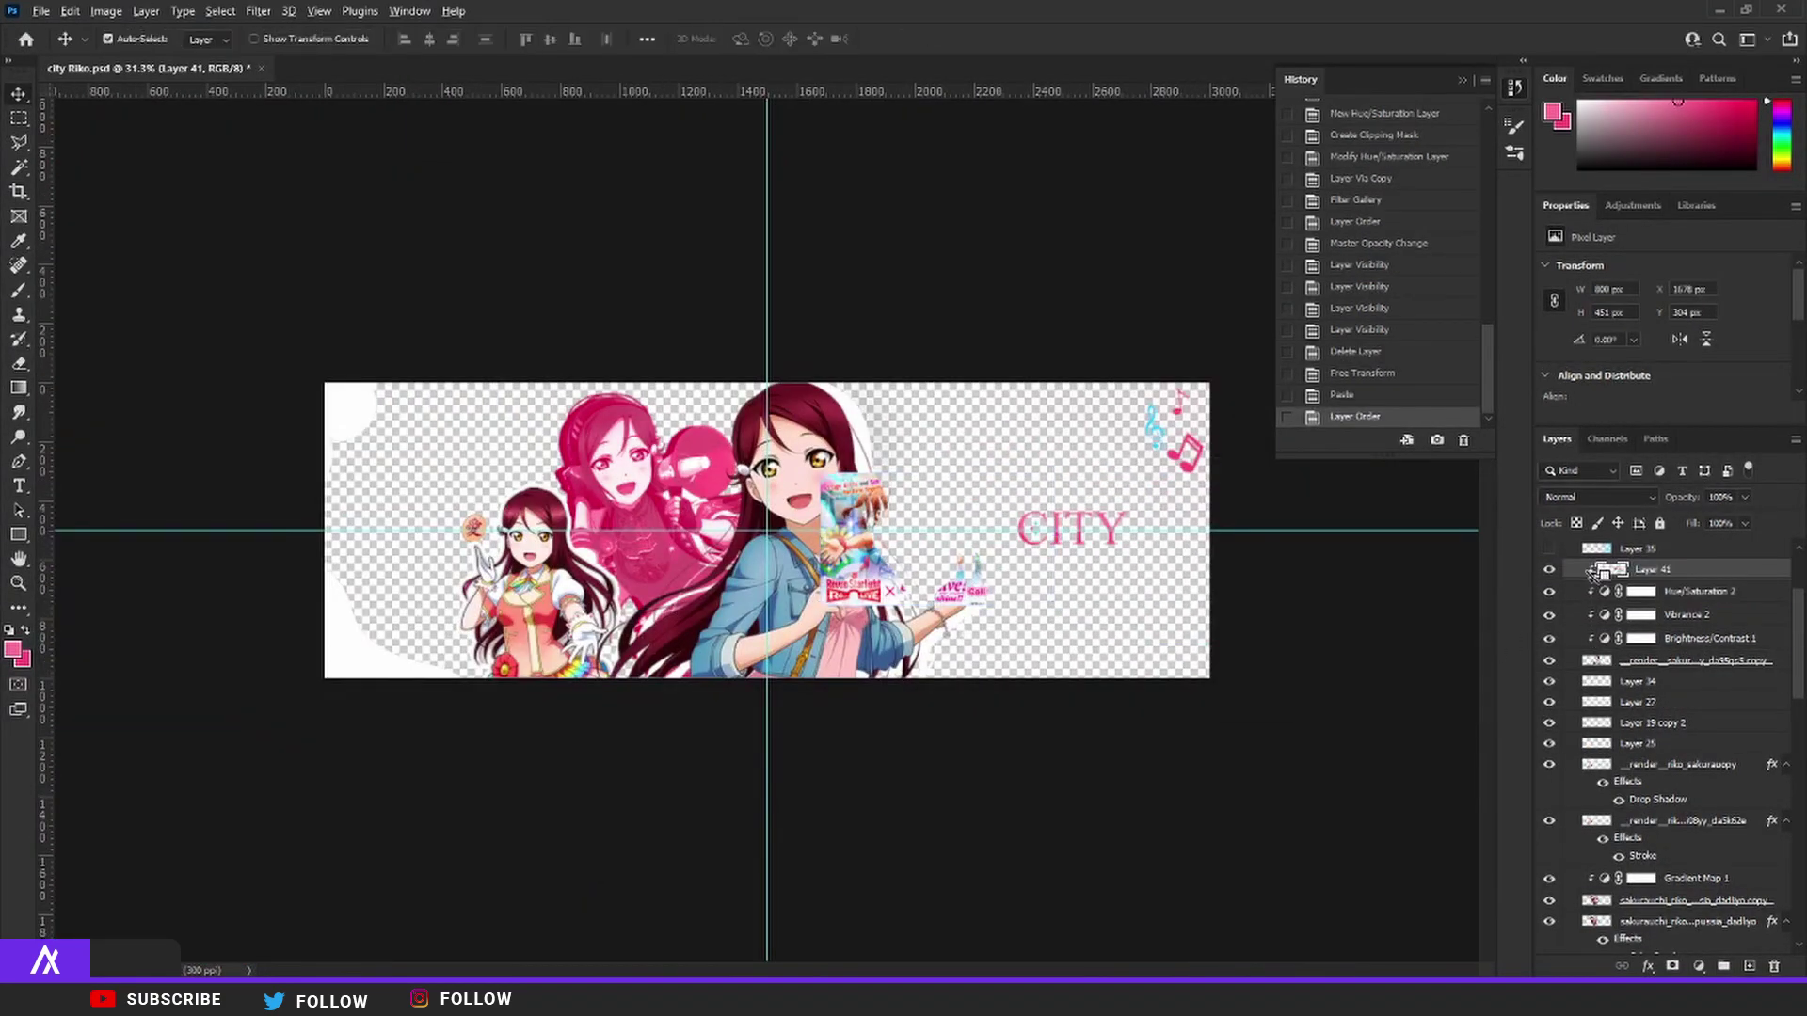
left_click(1600, 580, "alt")
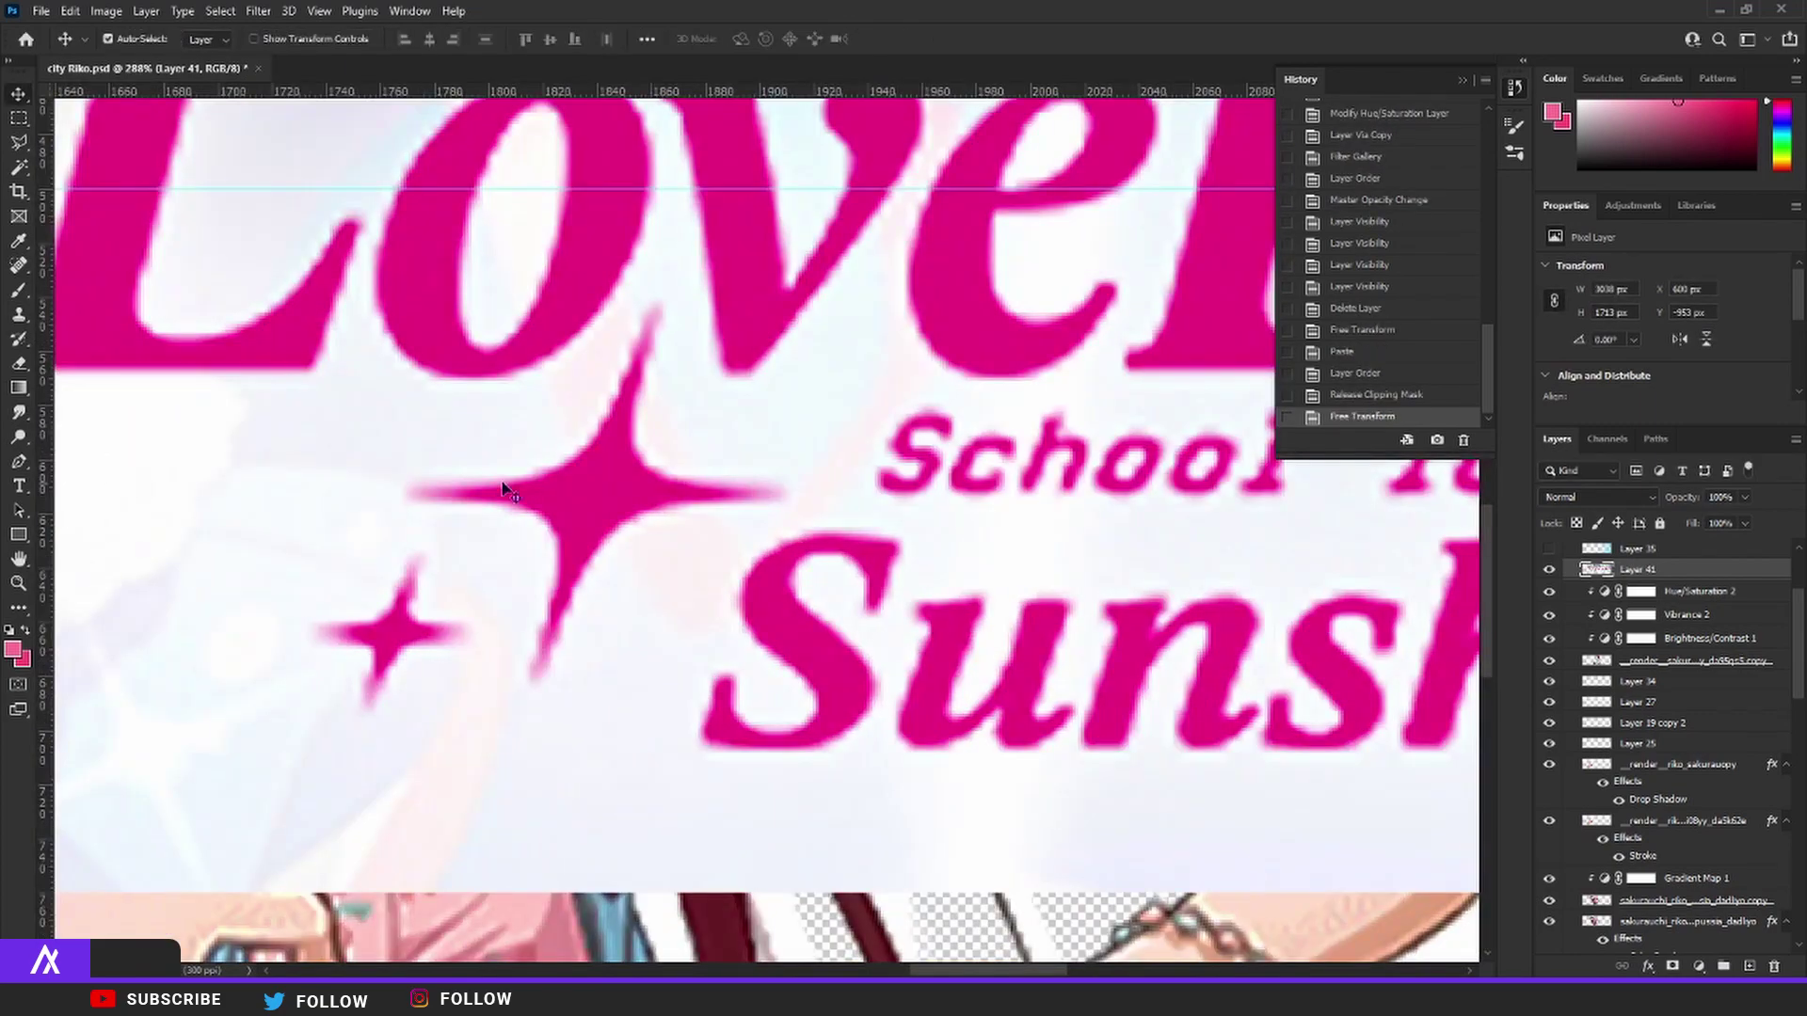
scroll(508, 489, "down", 3)
- Begin tracing the logo's four-point sparkle outline with the Pen tool
left_click(15, 466)
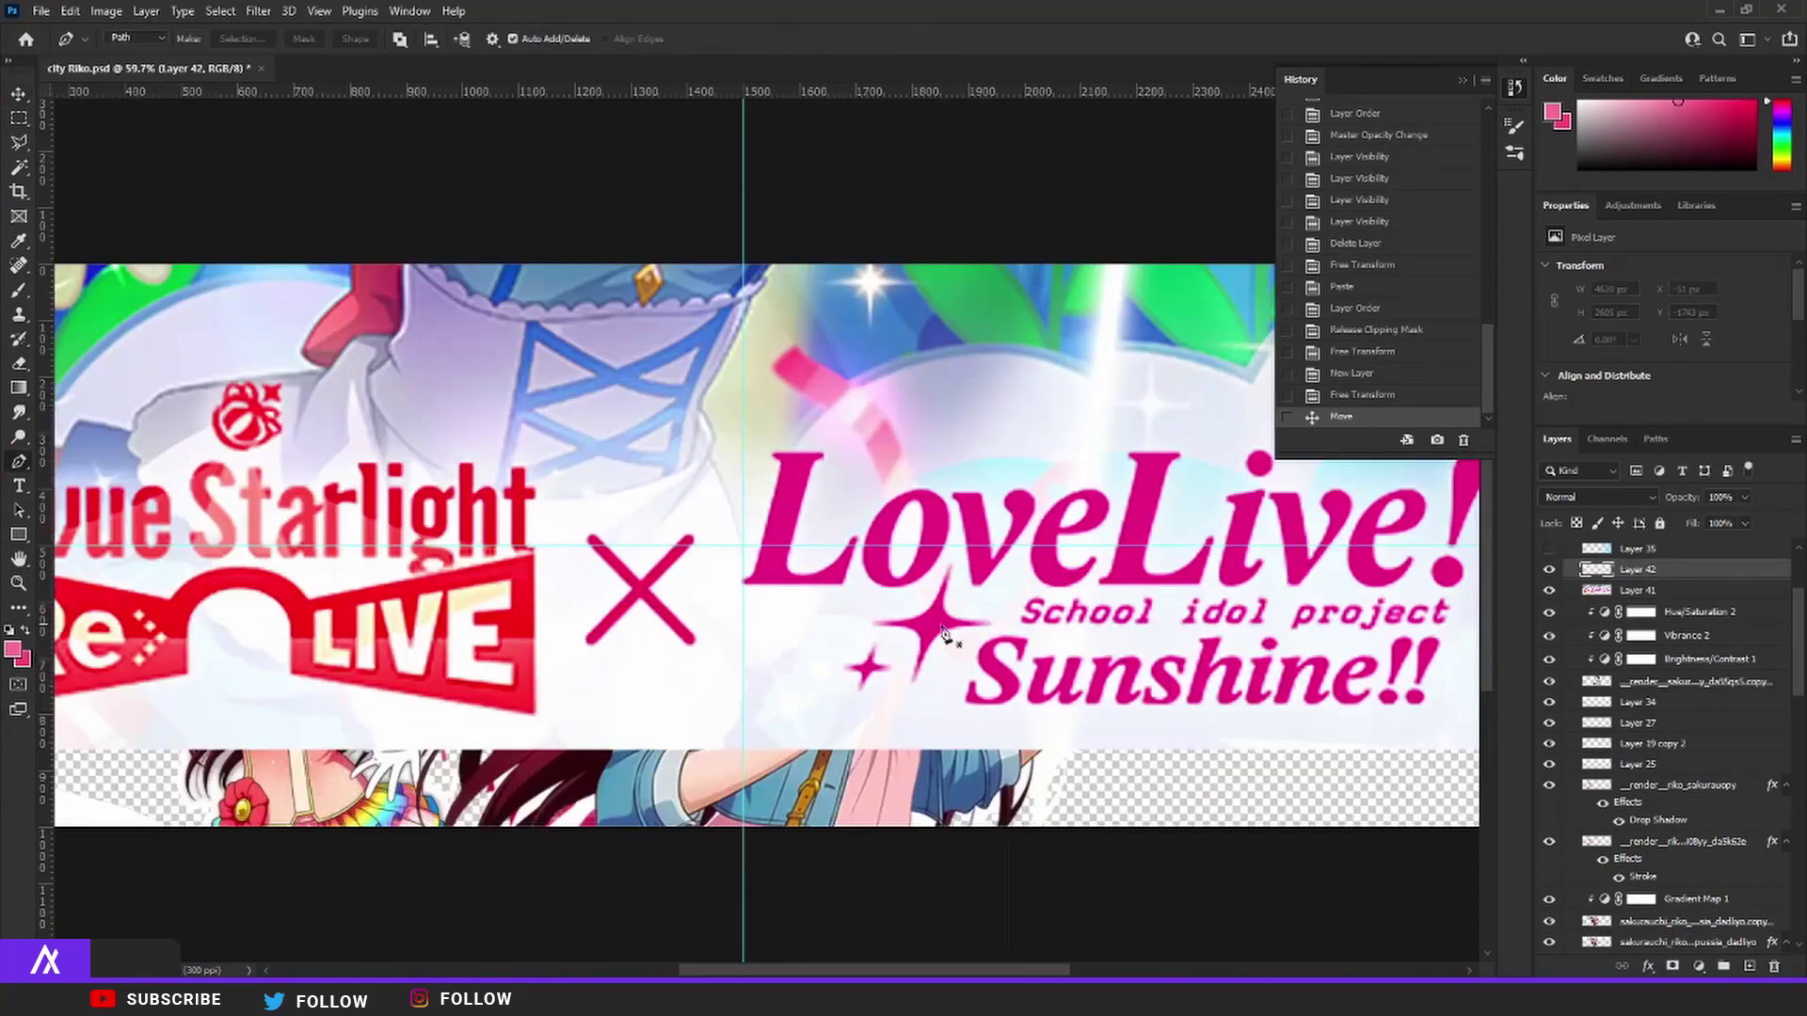
scroll(944, 634, "up", 10)
left_click(845, 795)
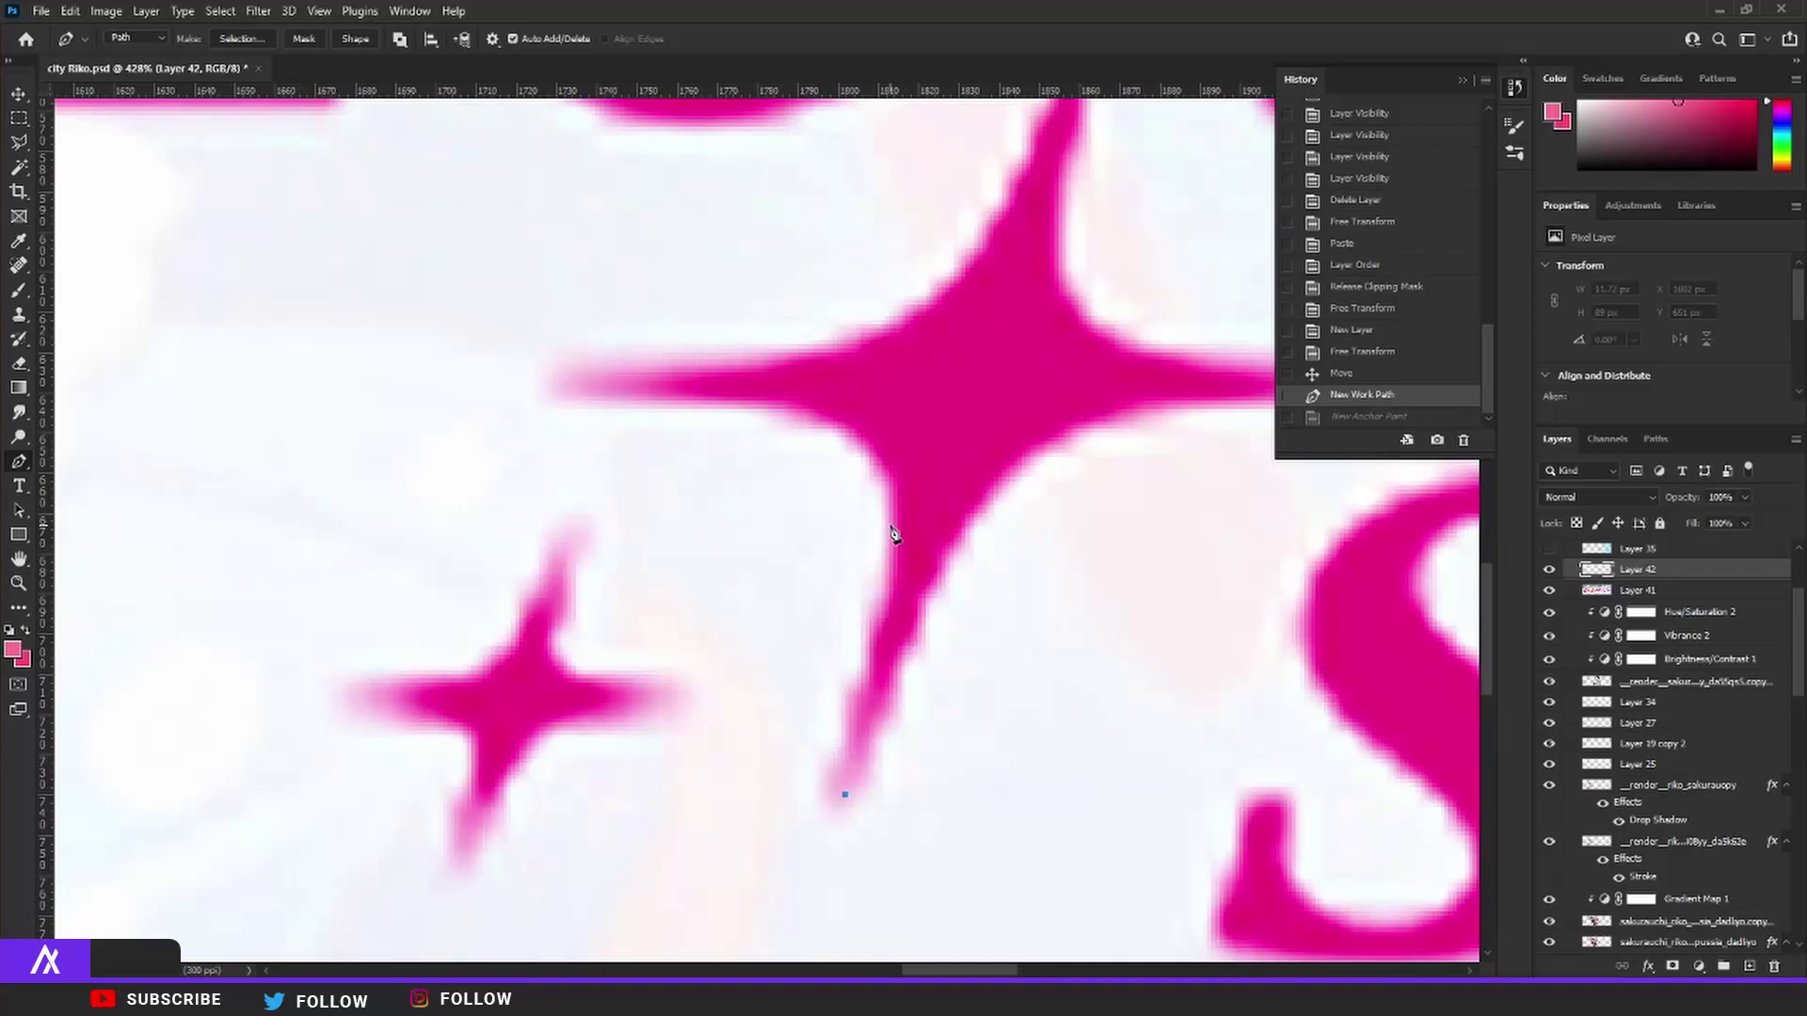
left_click(890, 525)
left_click(769, 404)
left_click(568, 380)
left_click_drag(885, 329, 949, 284)
- Finish tracing the sparkle's top and right arms and move the white star beside the girl's head
left_click(1019, 188)
left_click_drag(1019, 188, 958, 467)
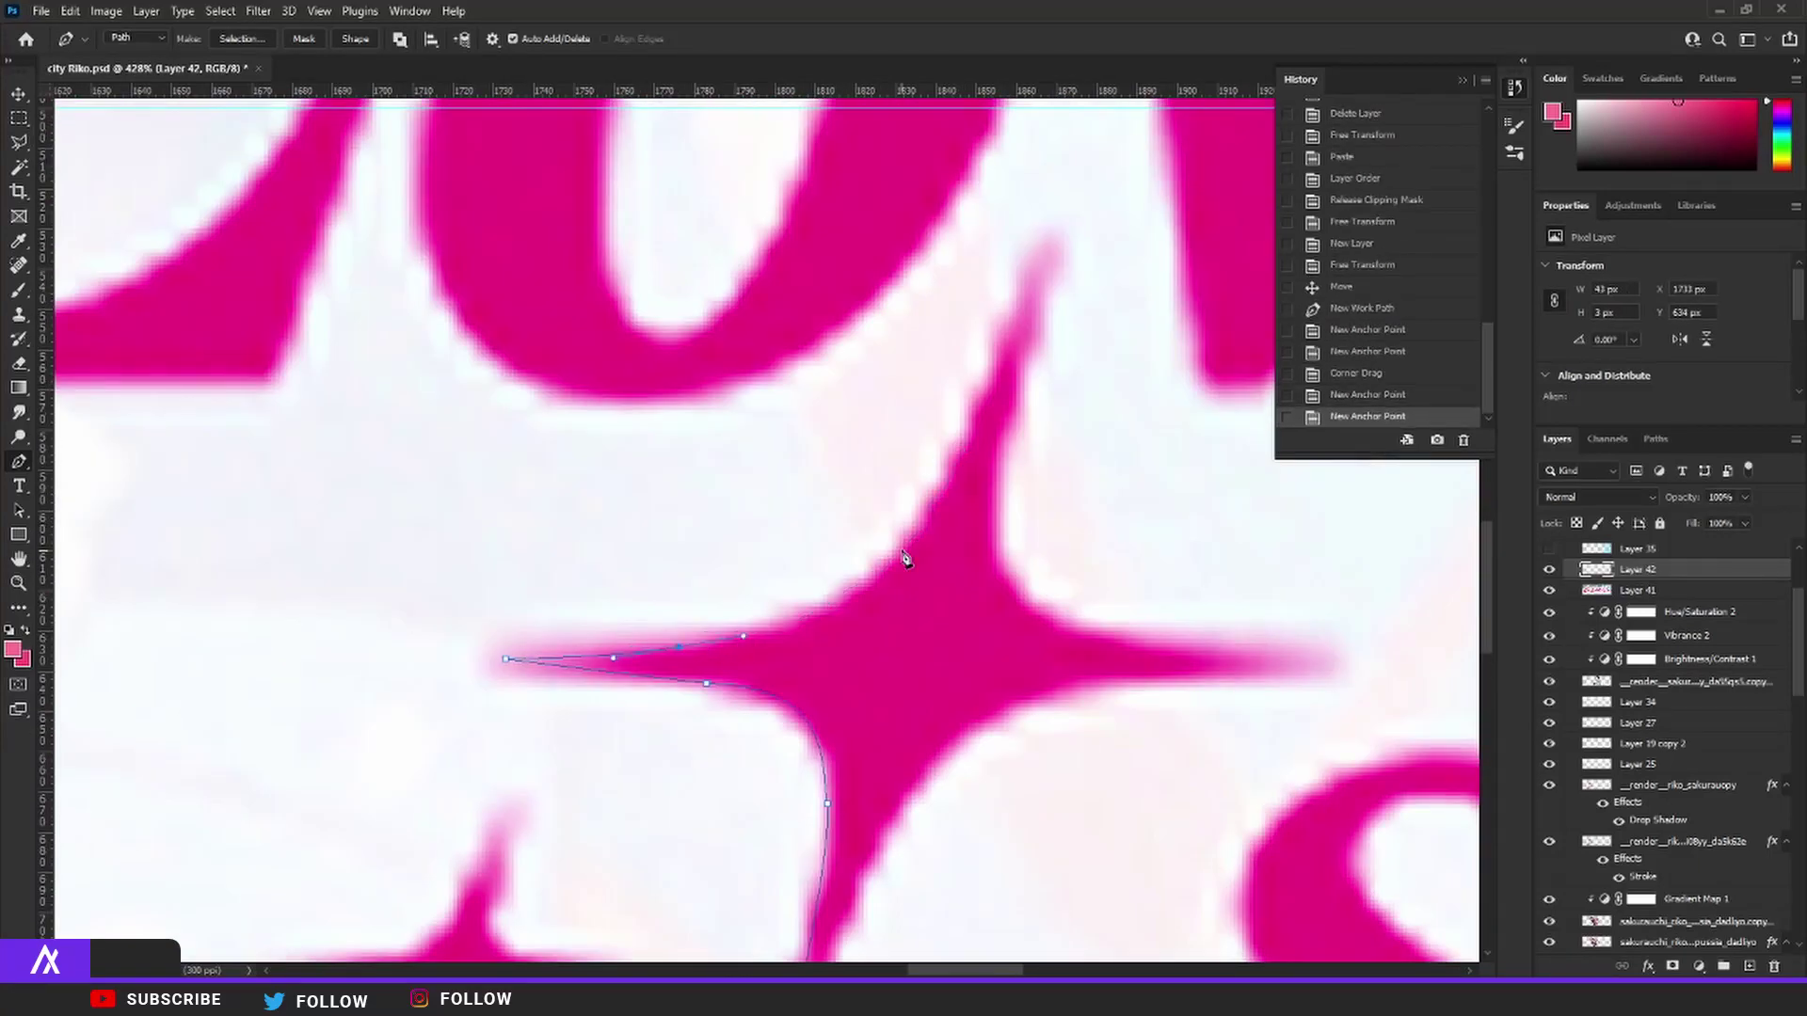
left_click(1044, 250)
left_click(1008, 414)
left_click(1036, 612)
left_click(1326, 659)
left_click(1167, 674)
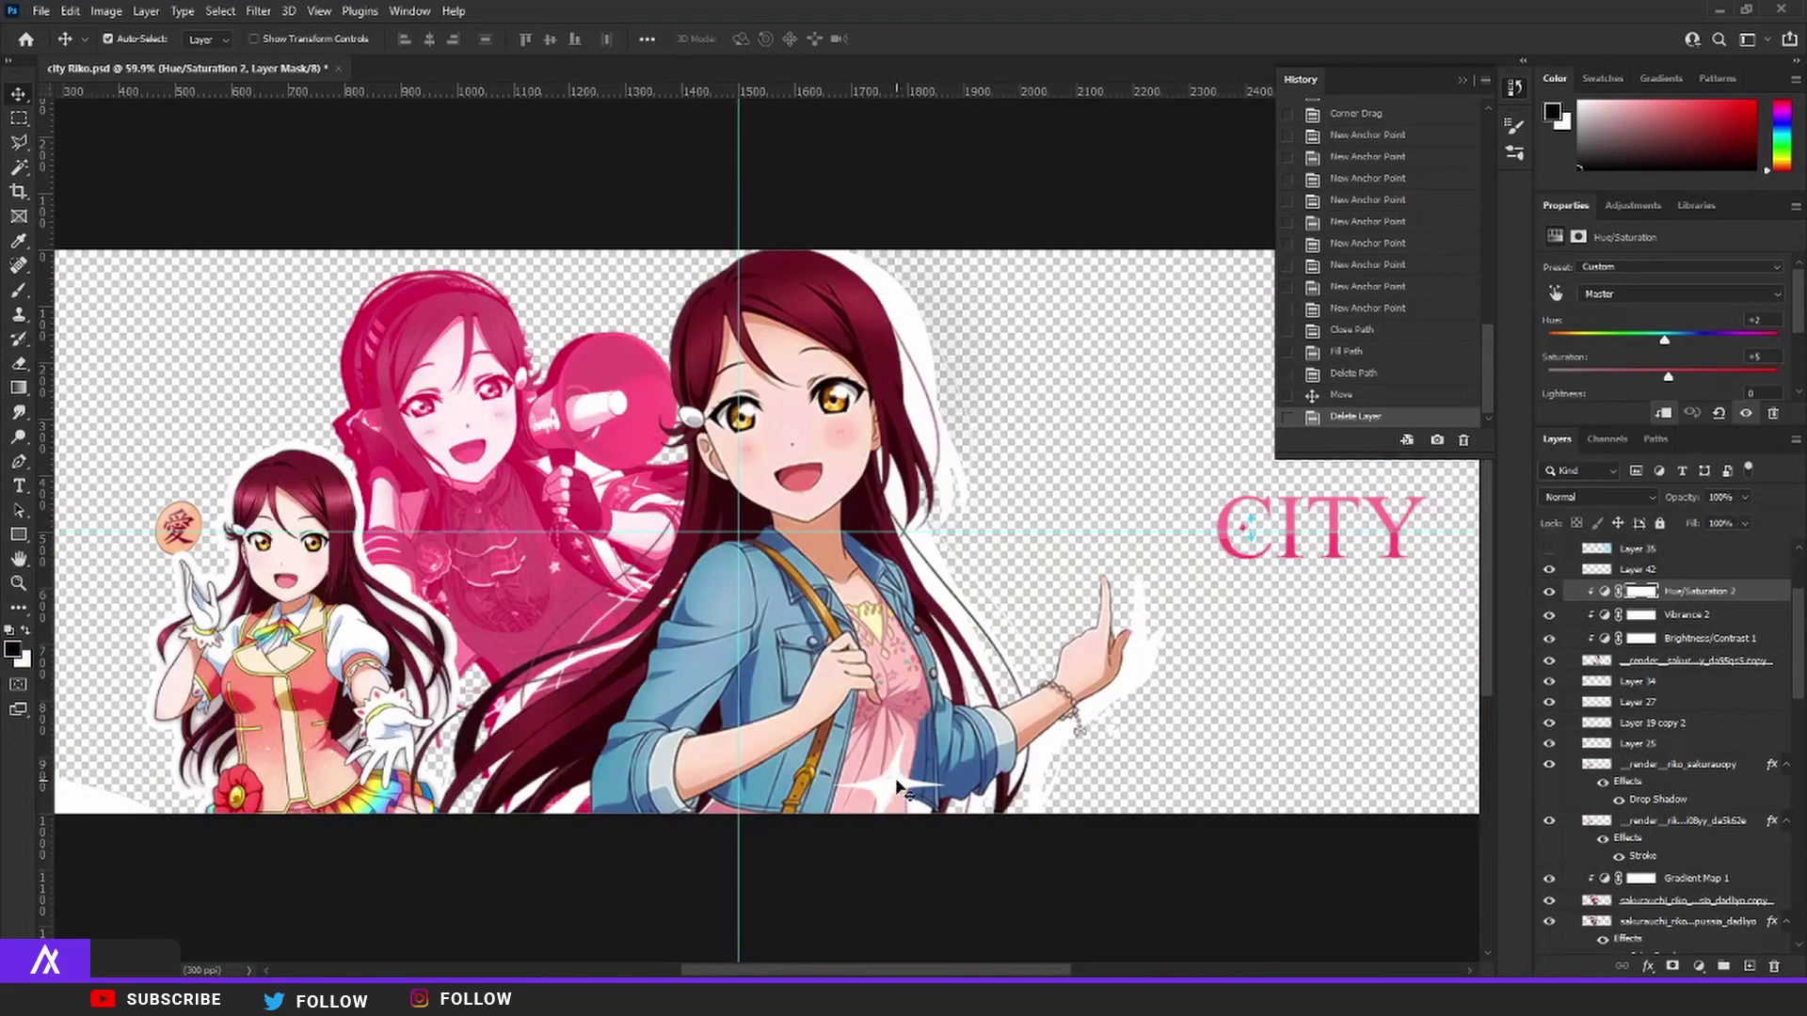
left_click_drag(899, 788, 890, 318)
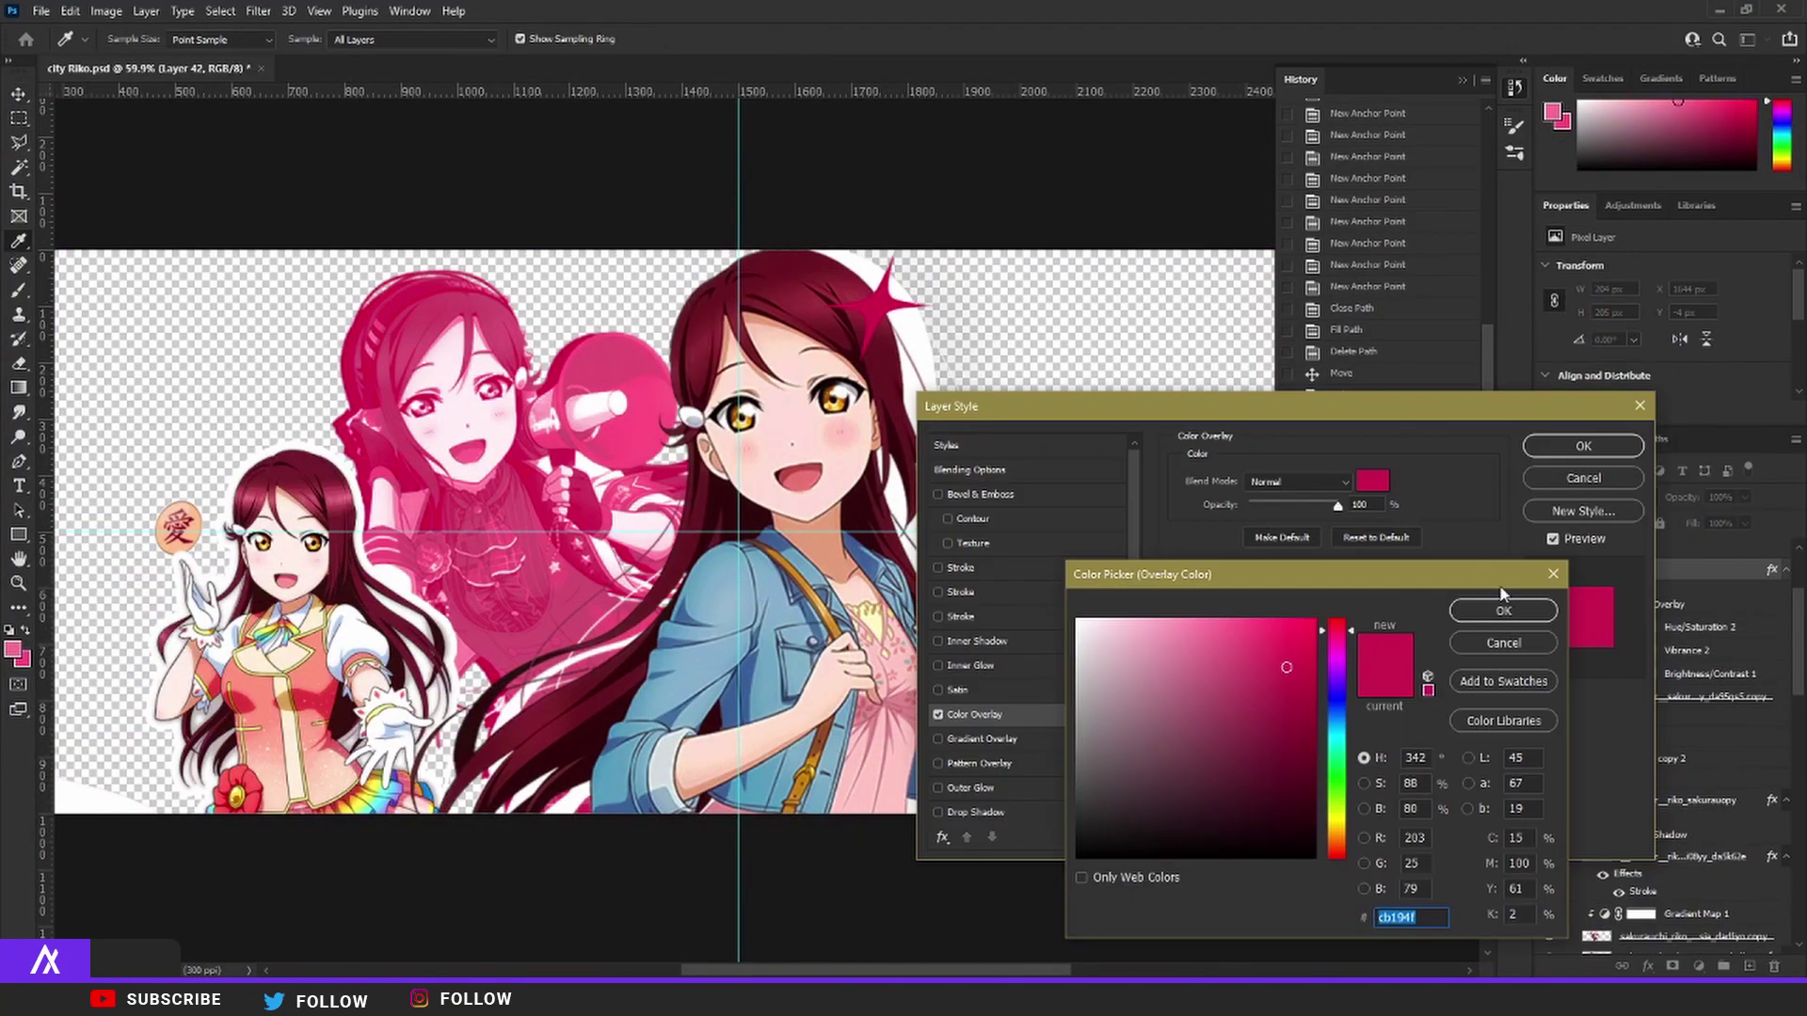
- Give the Layer 42 star a pink Color Overlay and set it at the front Riko's head
left_click(1496, 607)
left_click(1581, 447)
scroll(1612, 646, "up", 3)
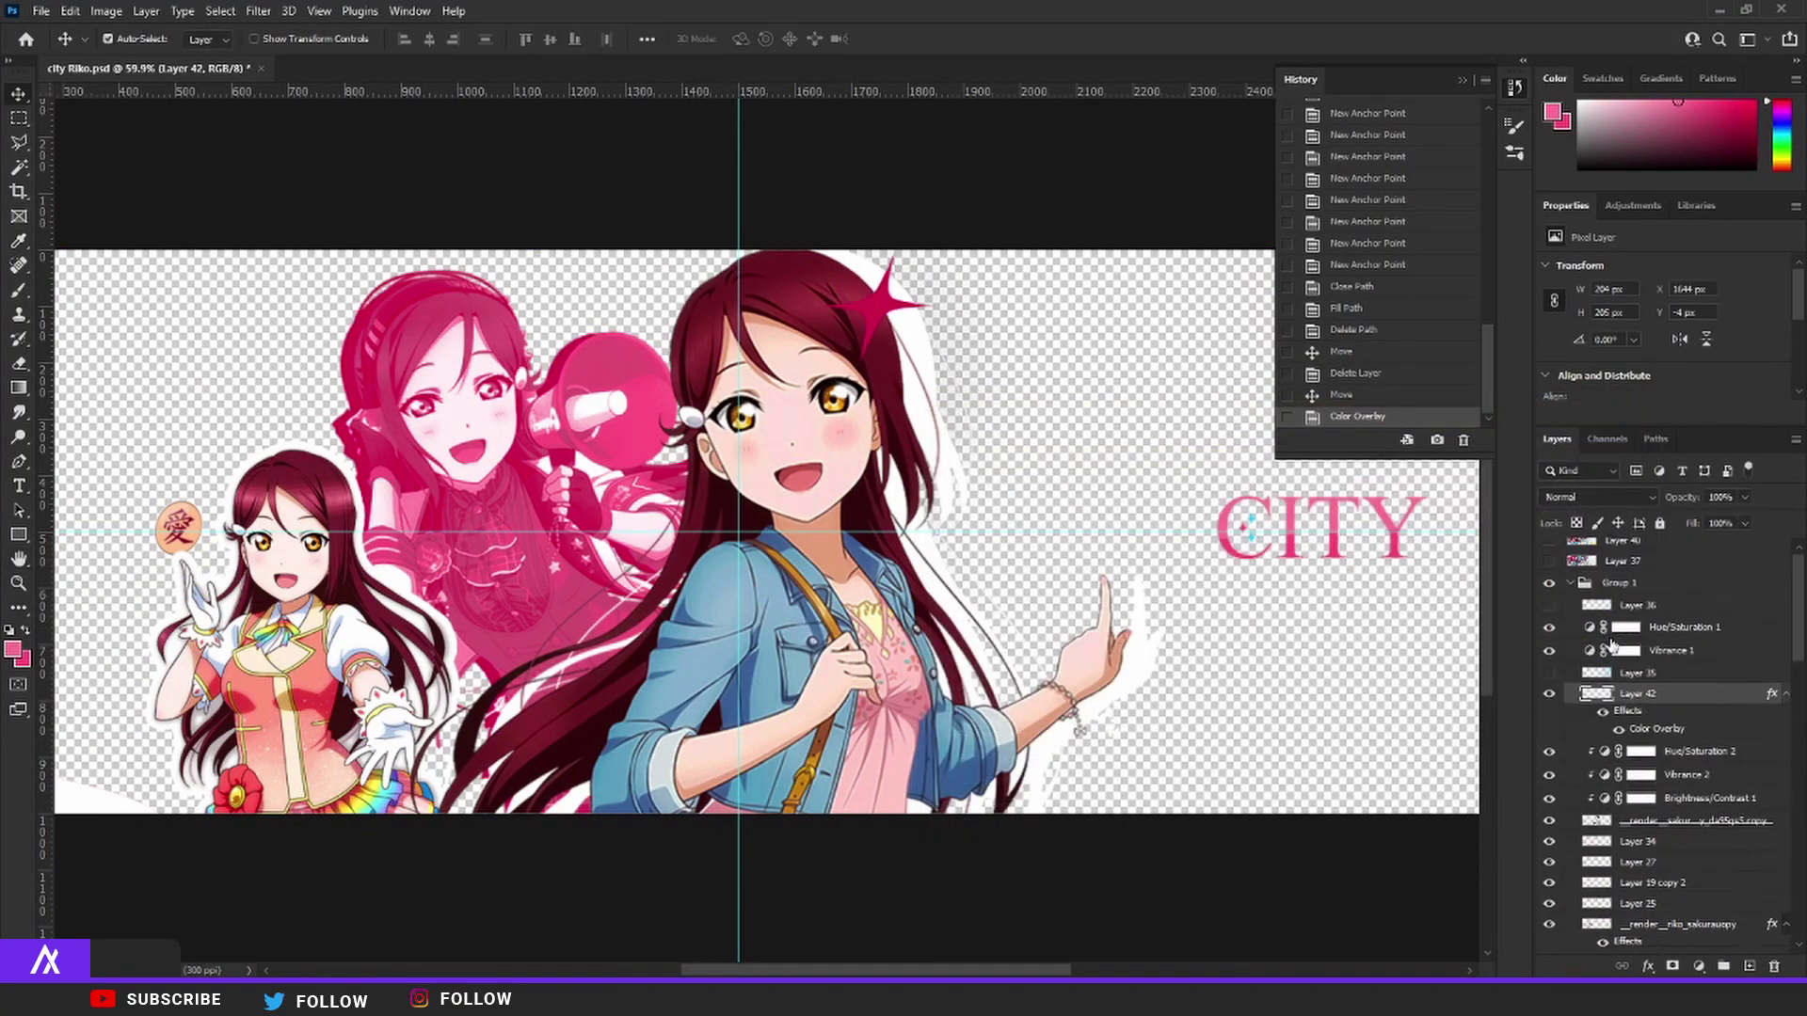
scroll(1612, 646, "up", 1)
left_click(1550, 550)
left_click(1550, 549)
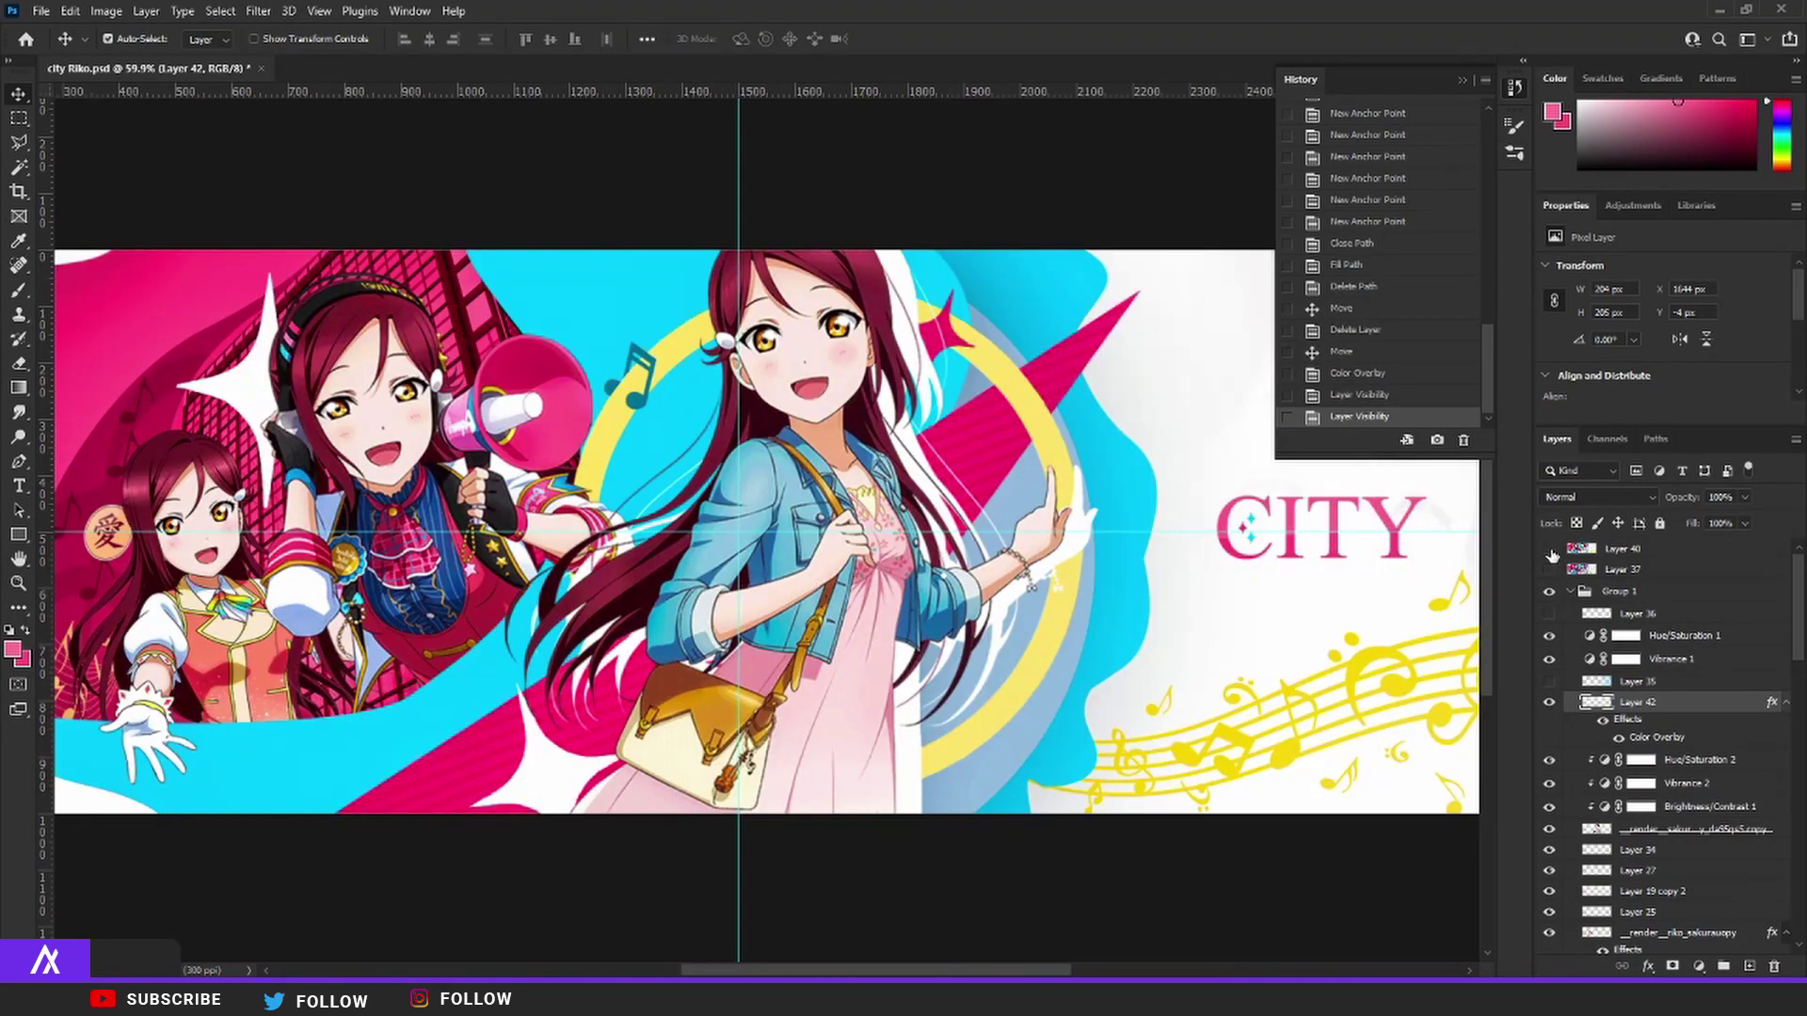
scroll(876, 284, "up", 2)
left_click_drag(891, 313, 946, 325)
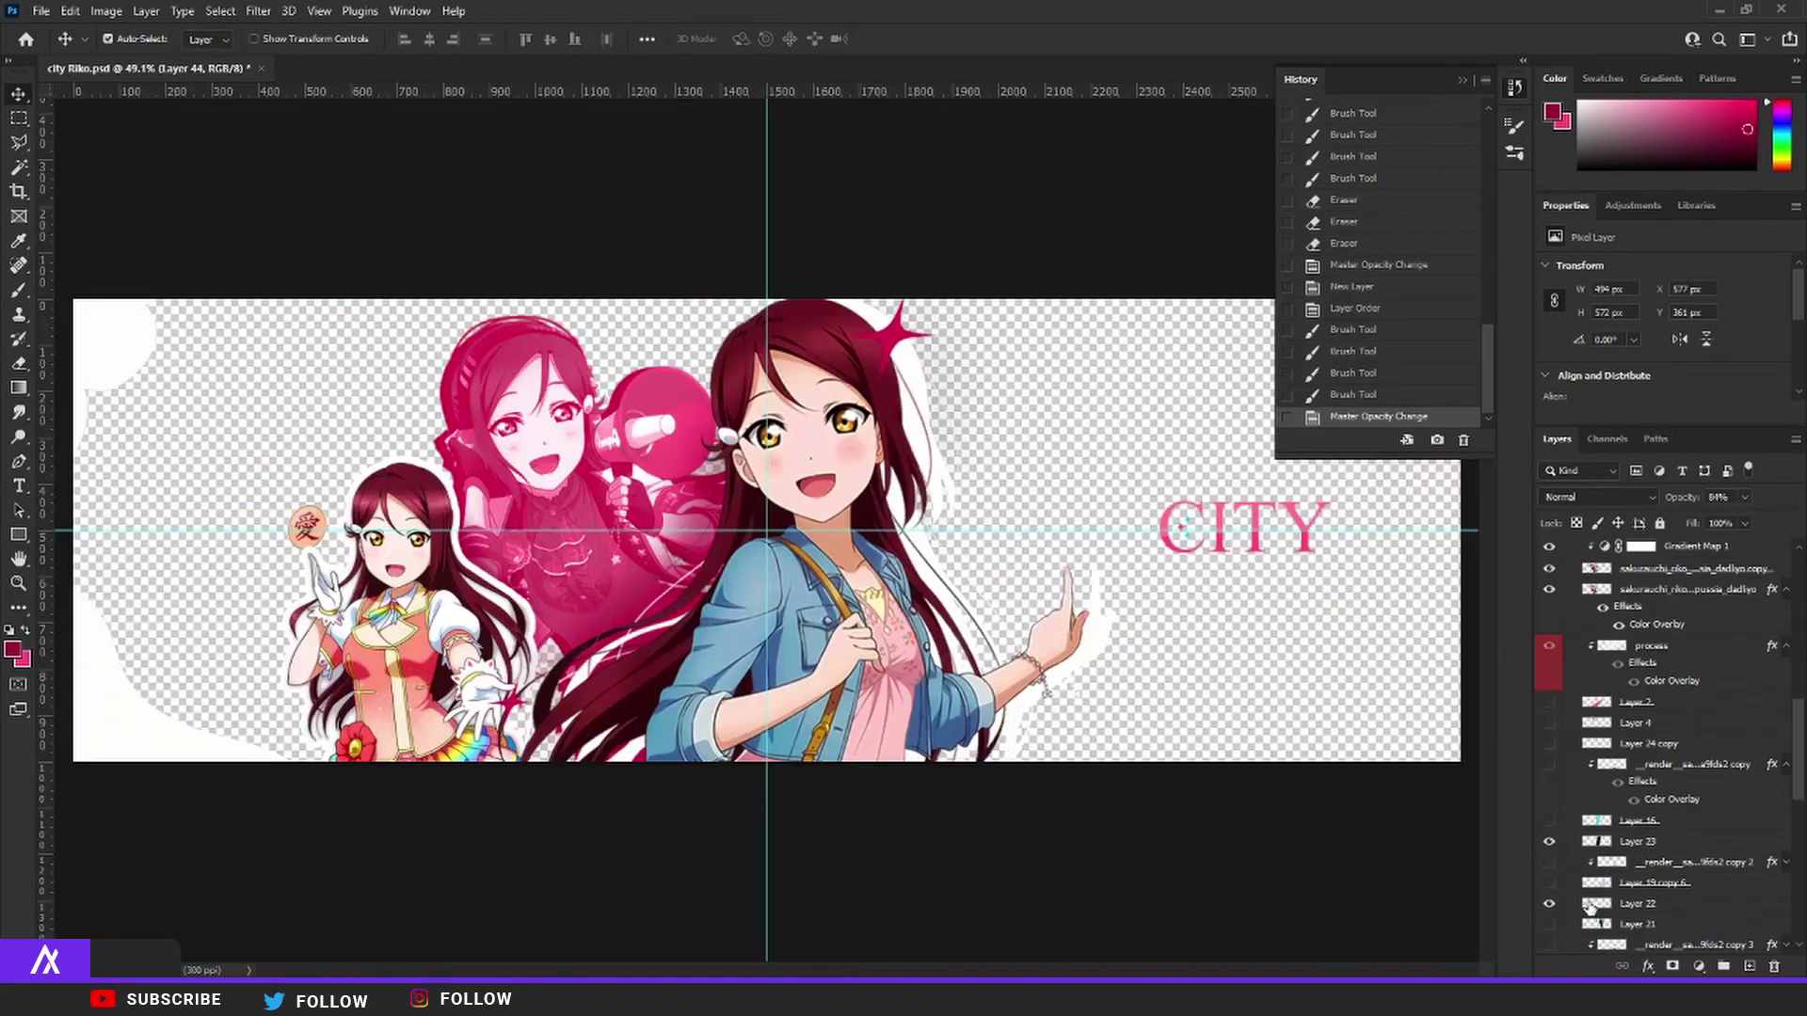
scroll(1551, 930, "down", 3)
- Turn on the white background Layer 0 and nudge the 愛 badge into place
scroll(1551, 930, "down", 5)
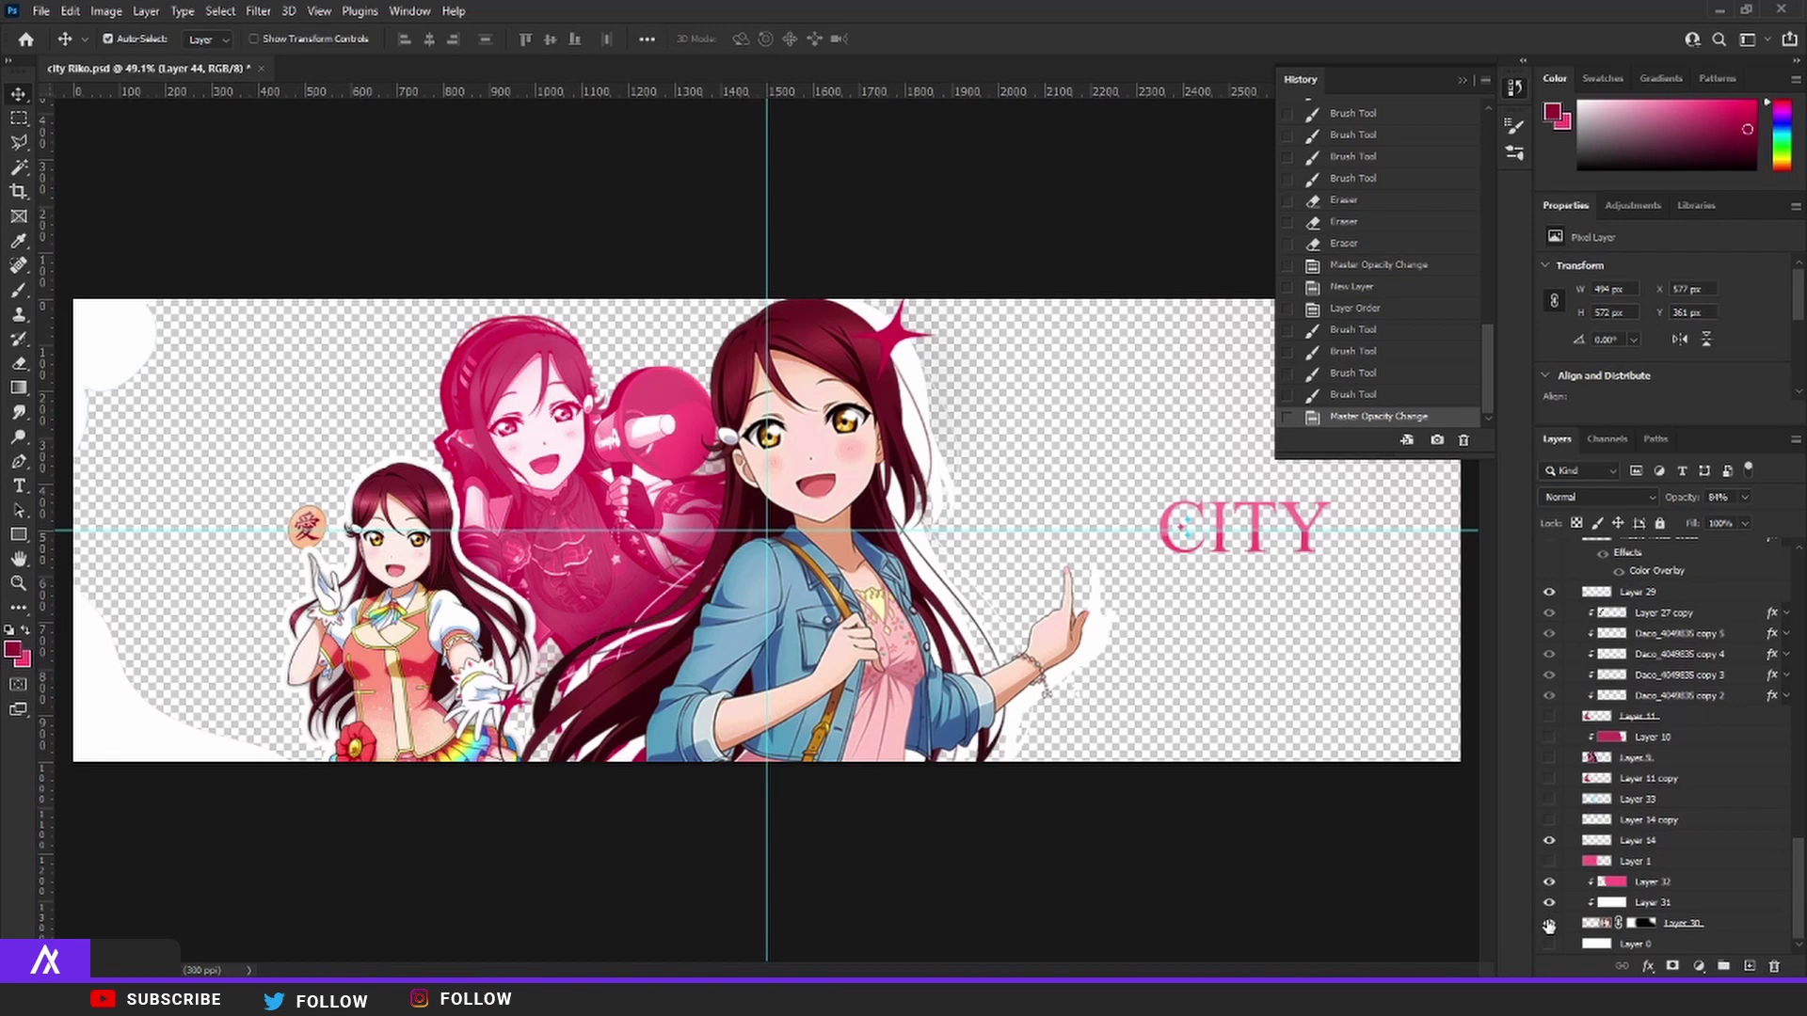
left_click(1548, 944)
scroll(759, 535, "down", 2)
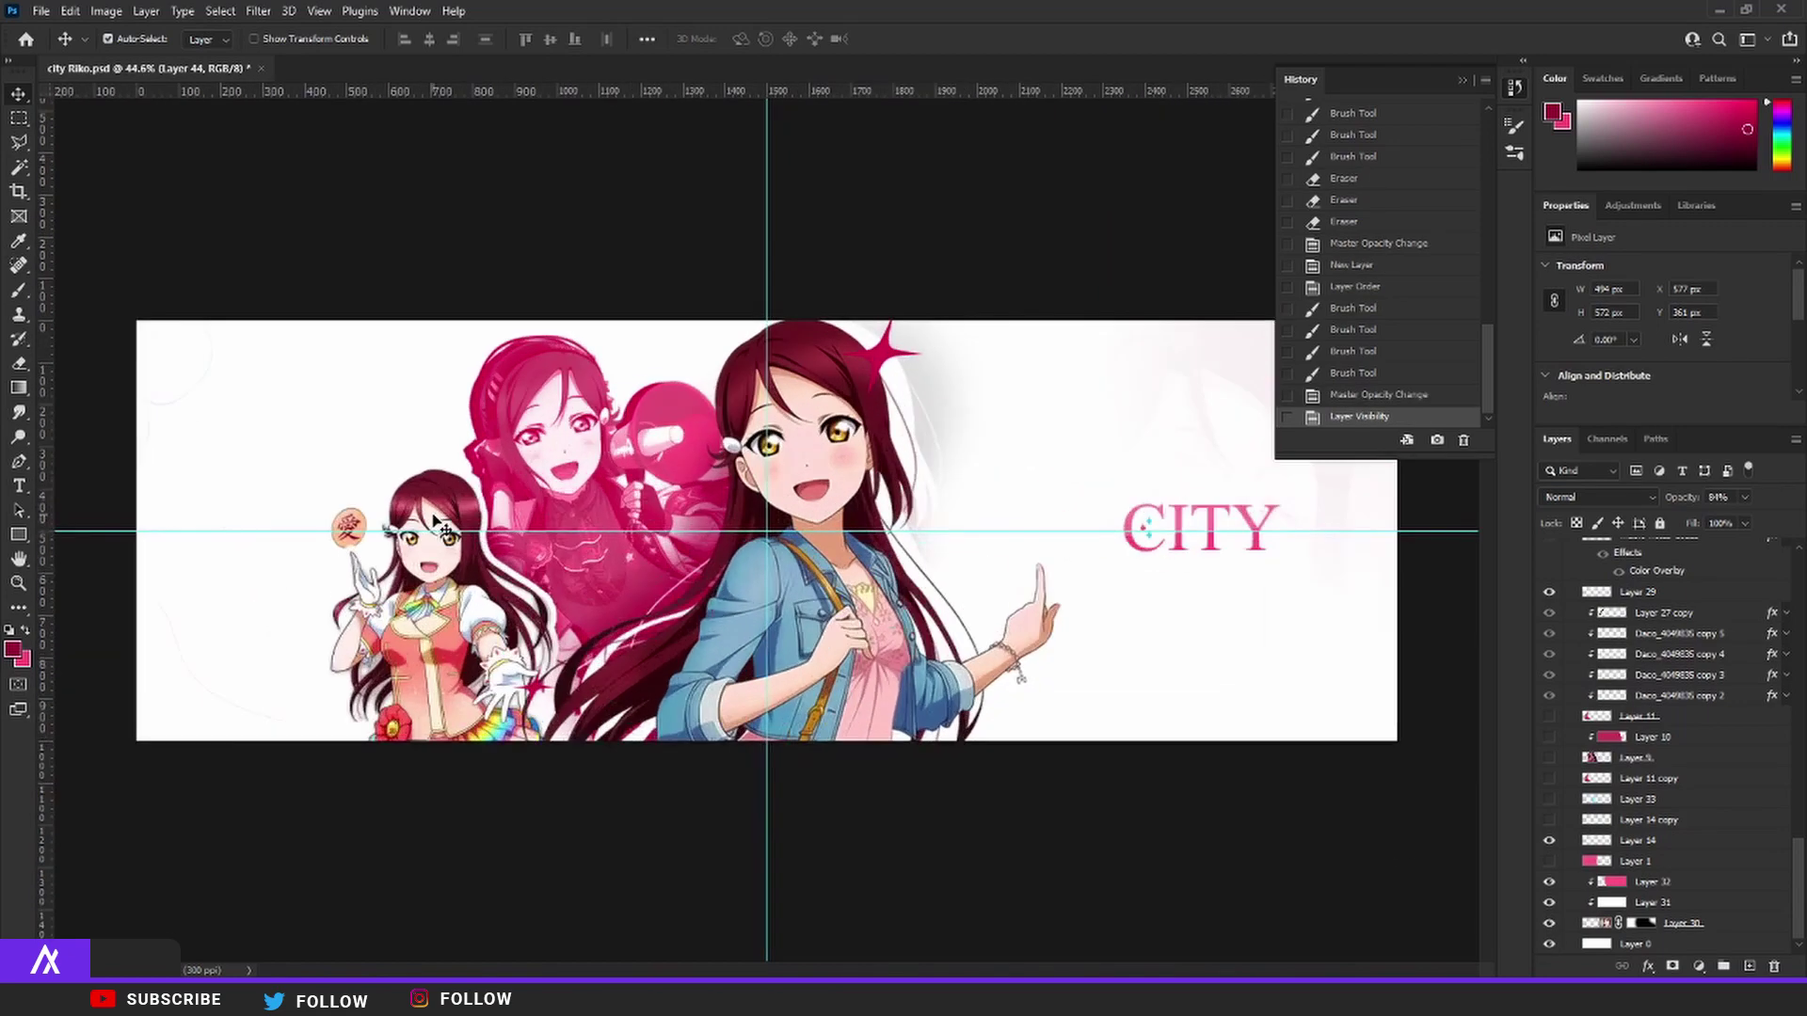
scroll(360, 533, "up", 5)
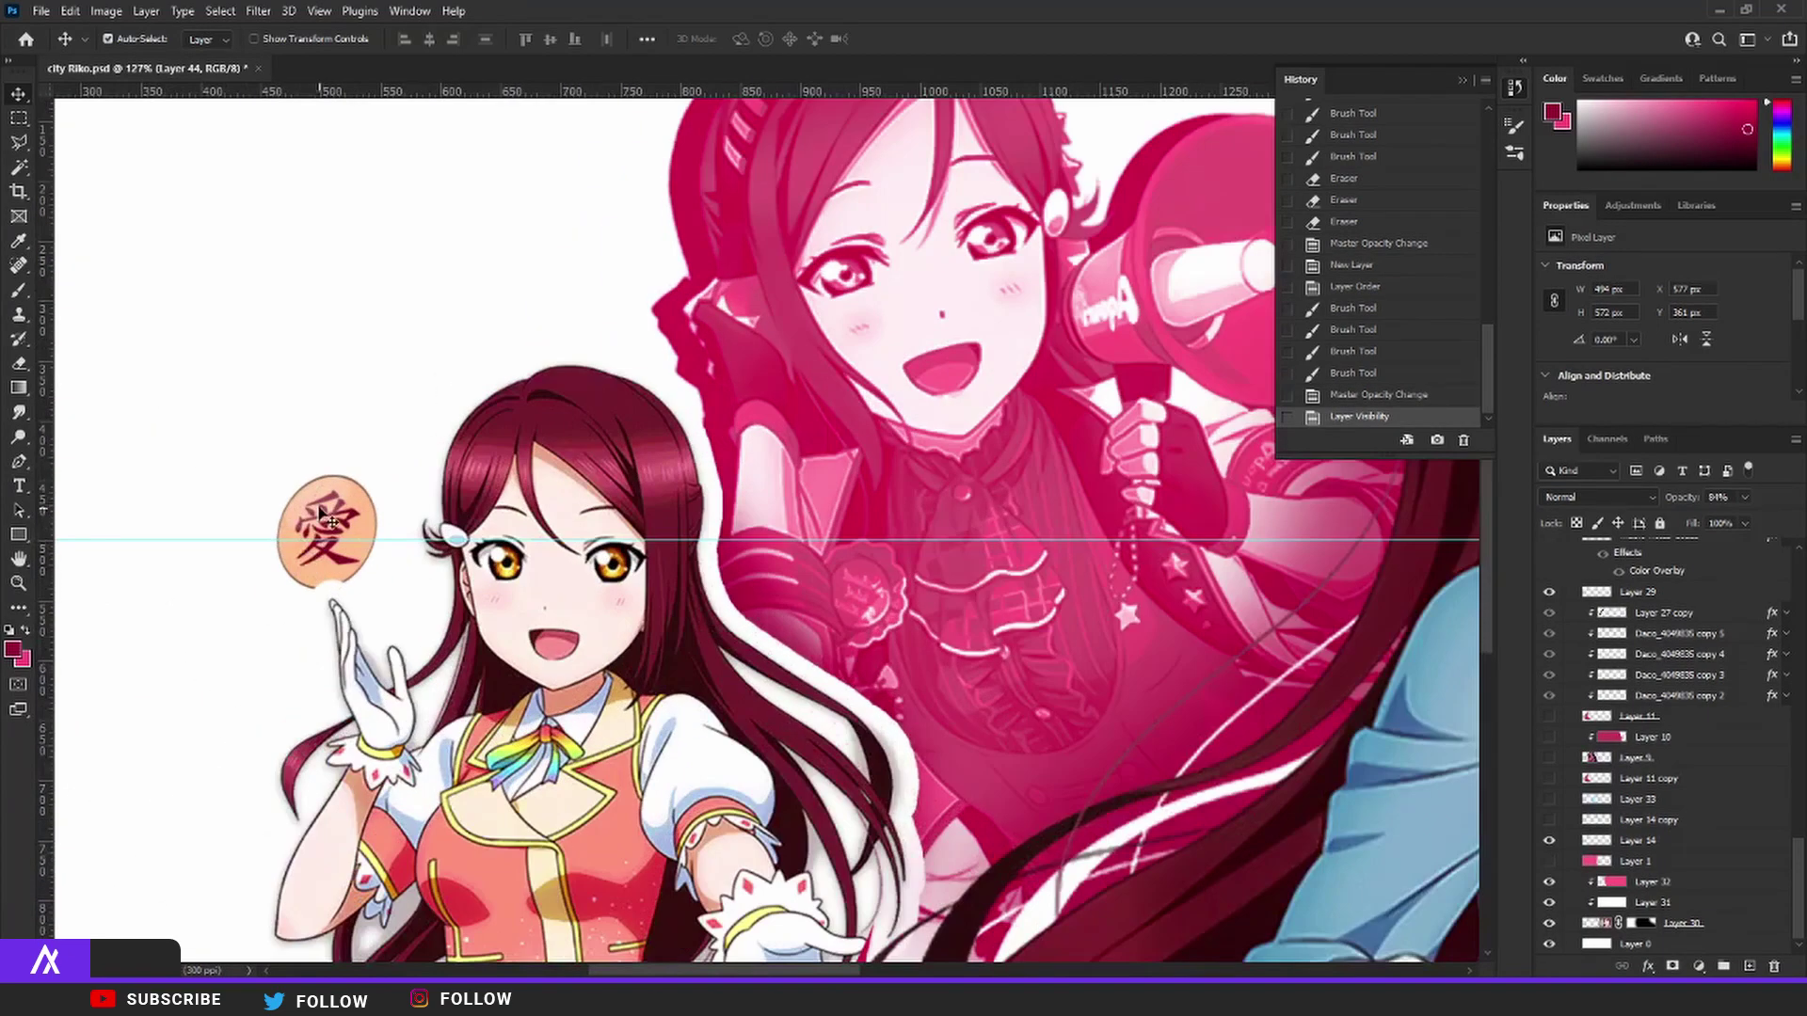
left_click_drag(320, 497, 320, 497)
scroll(320, 497, "down", 5)
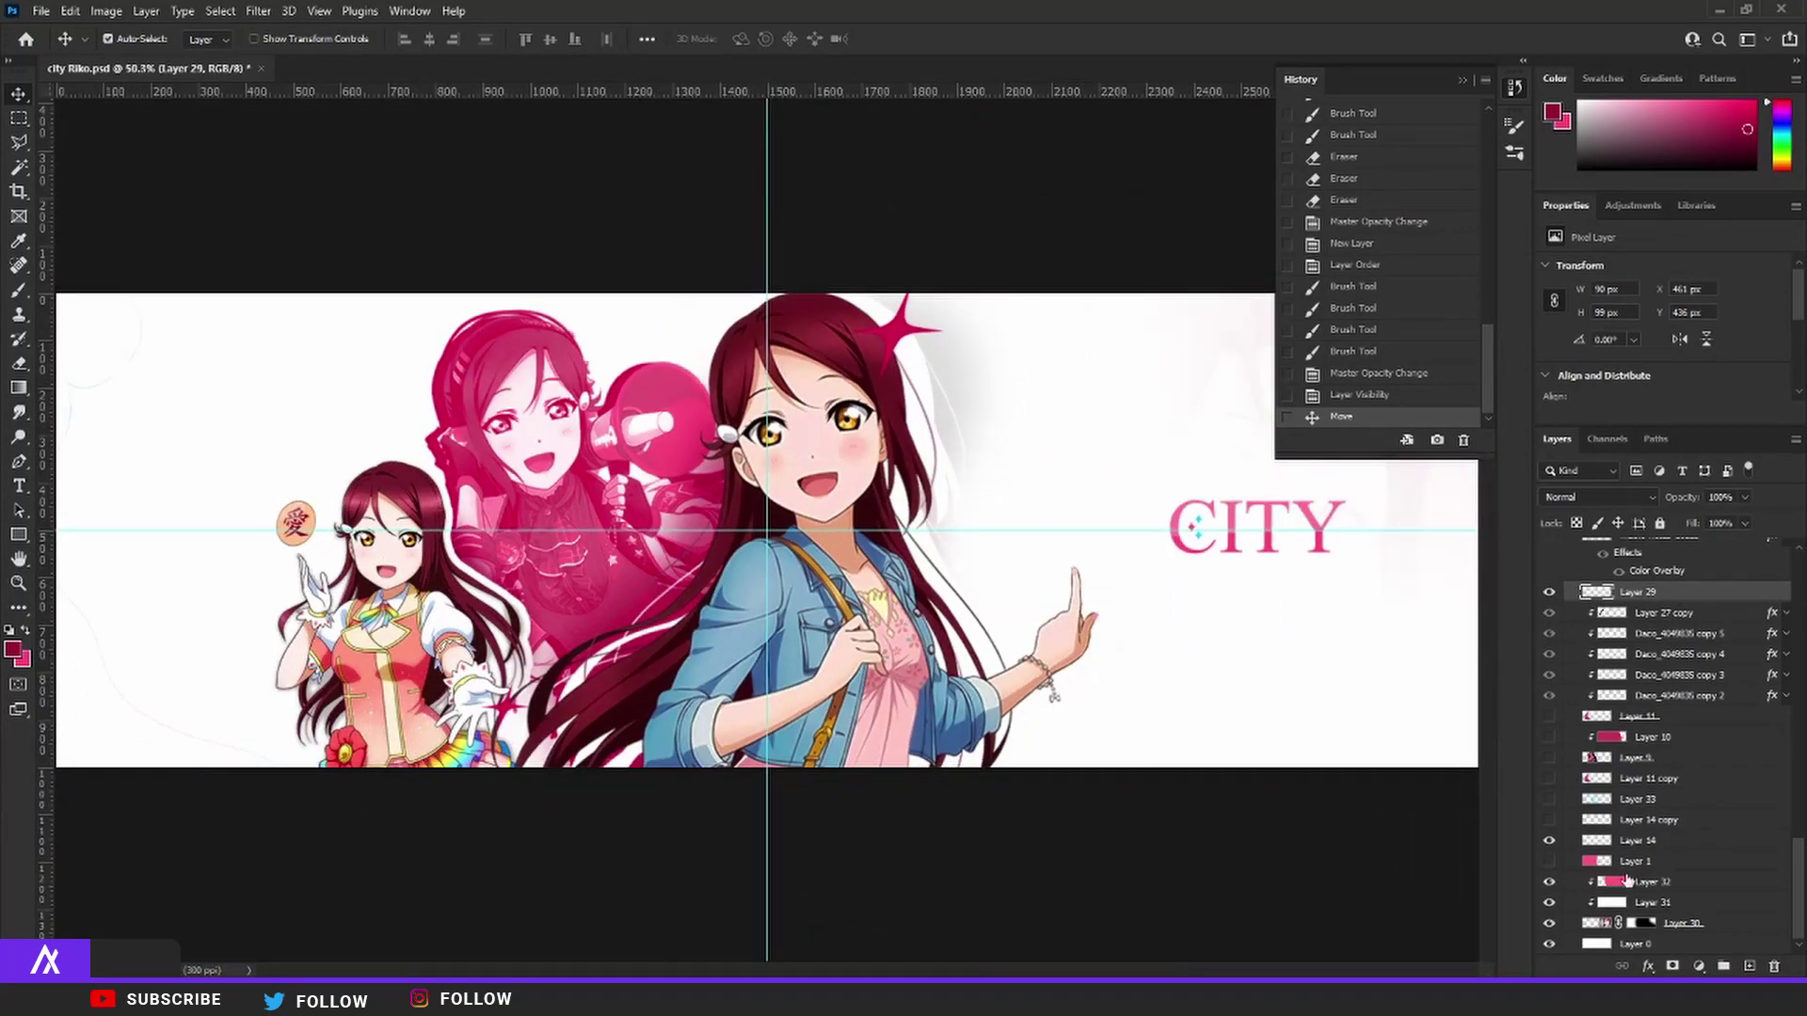
- Show the pink background shape on Layer 1 and stretch it wider across the banner
left_click(1549, 861)
scroll(447, 421, "down", 3)
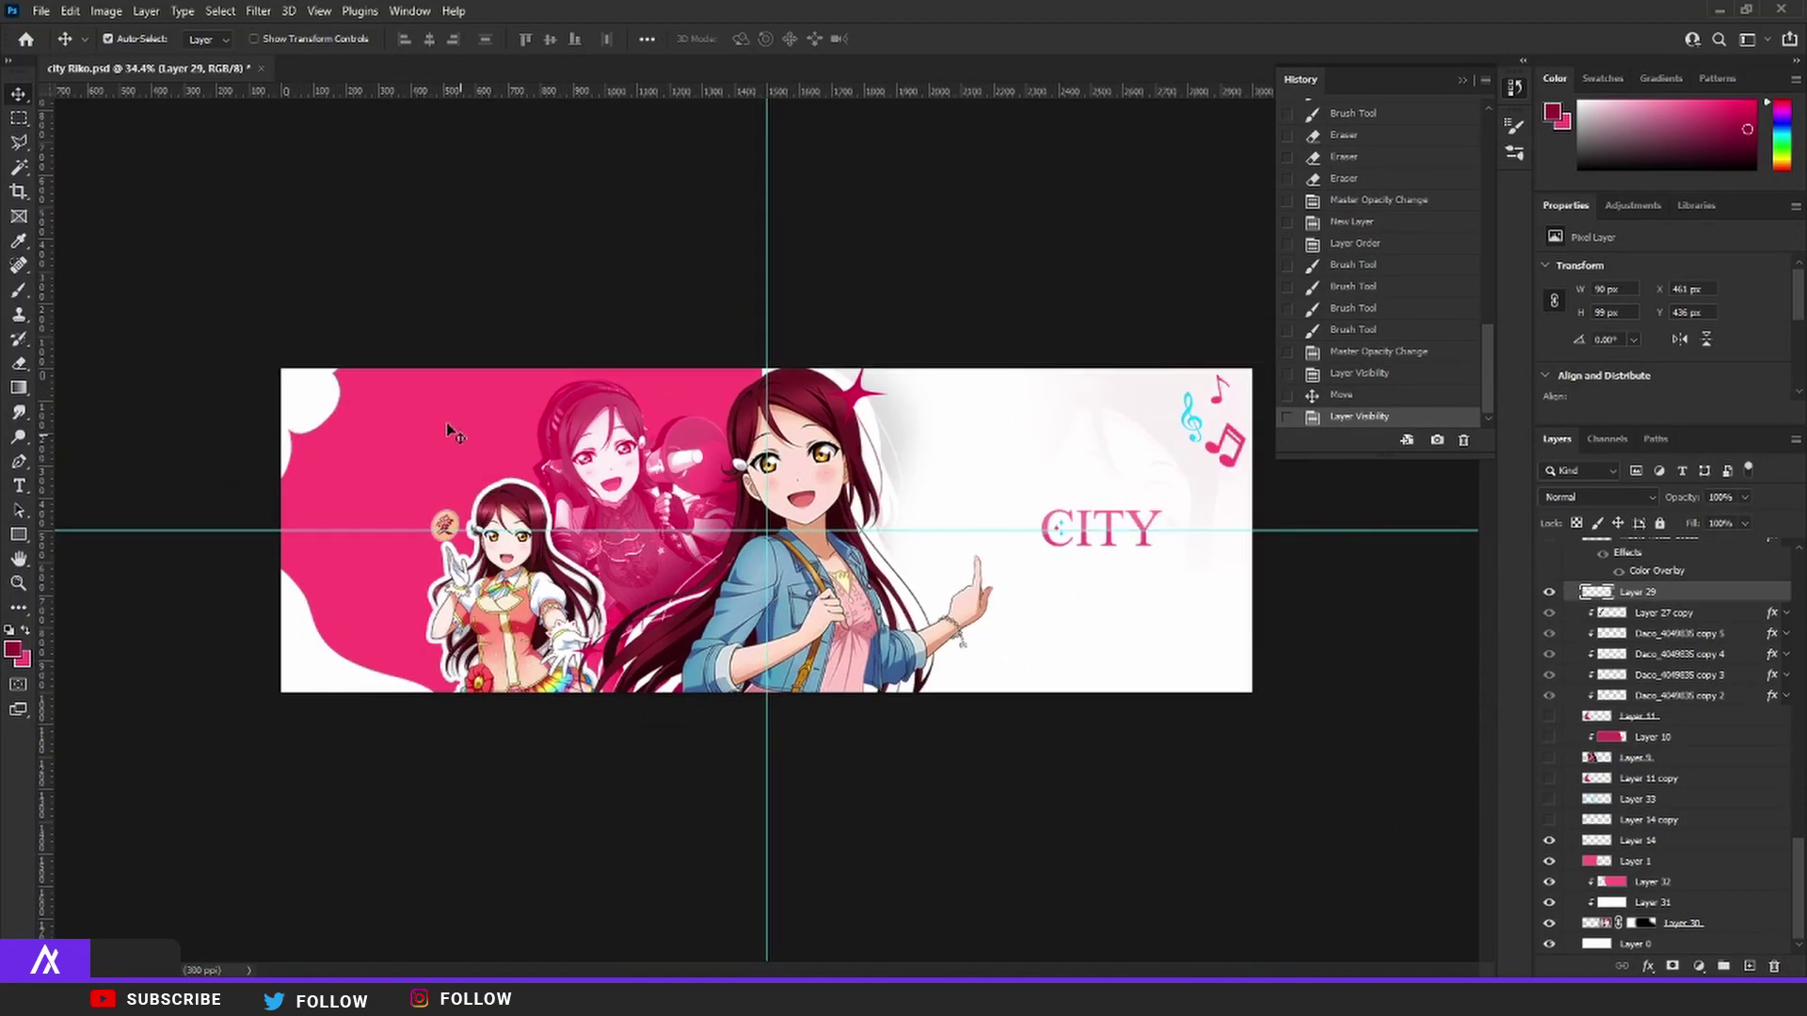
scroll(696, 296, "up", 4)
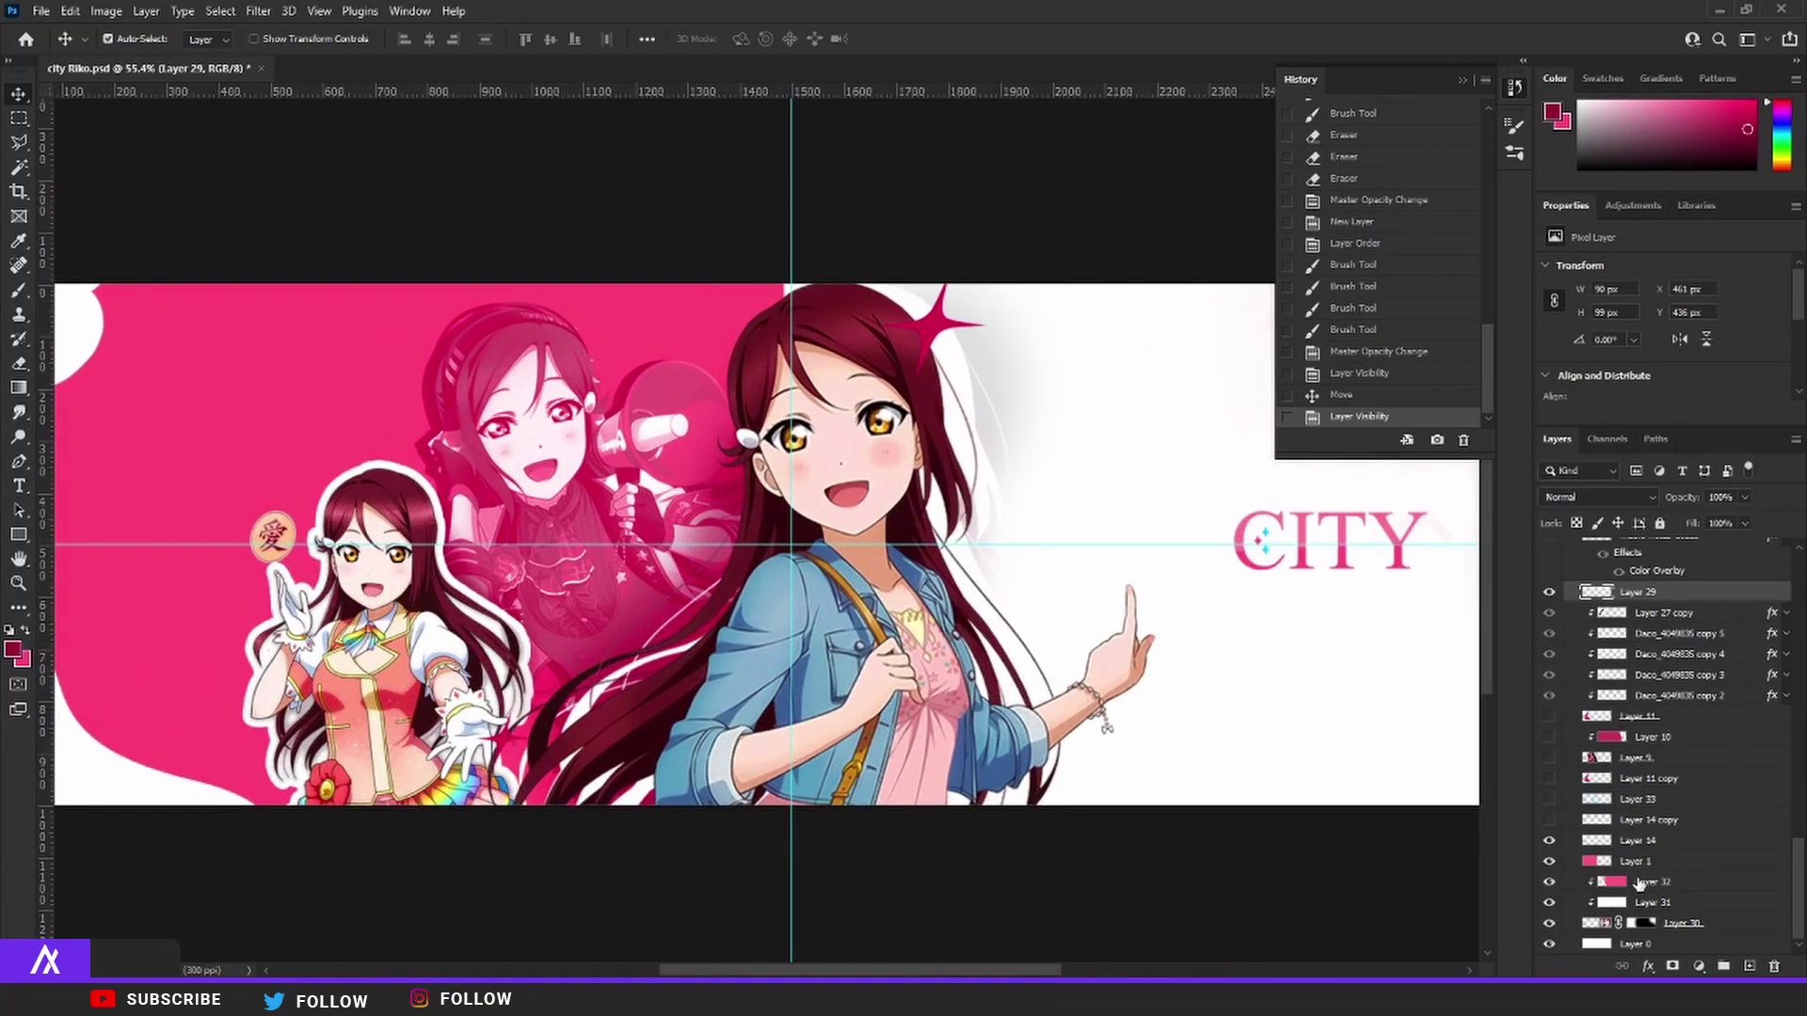
left_click(1637, 861)
key("ctrl+t")
left_click_drag(796, 544, 832, 544)
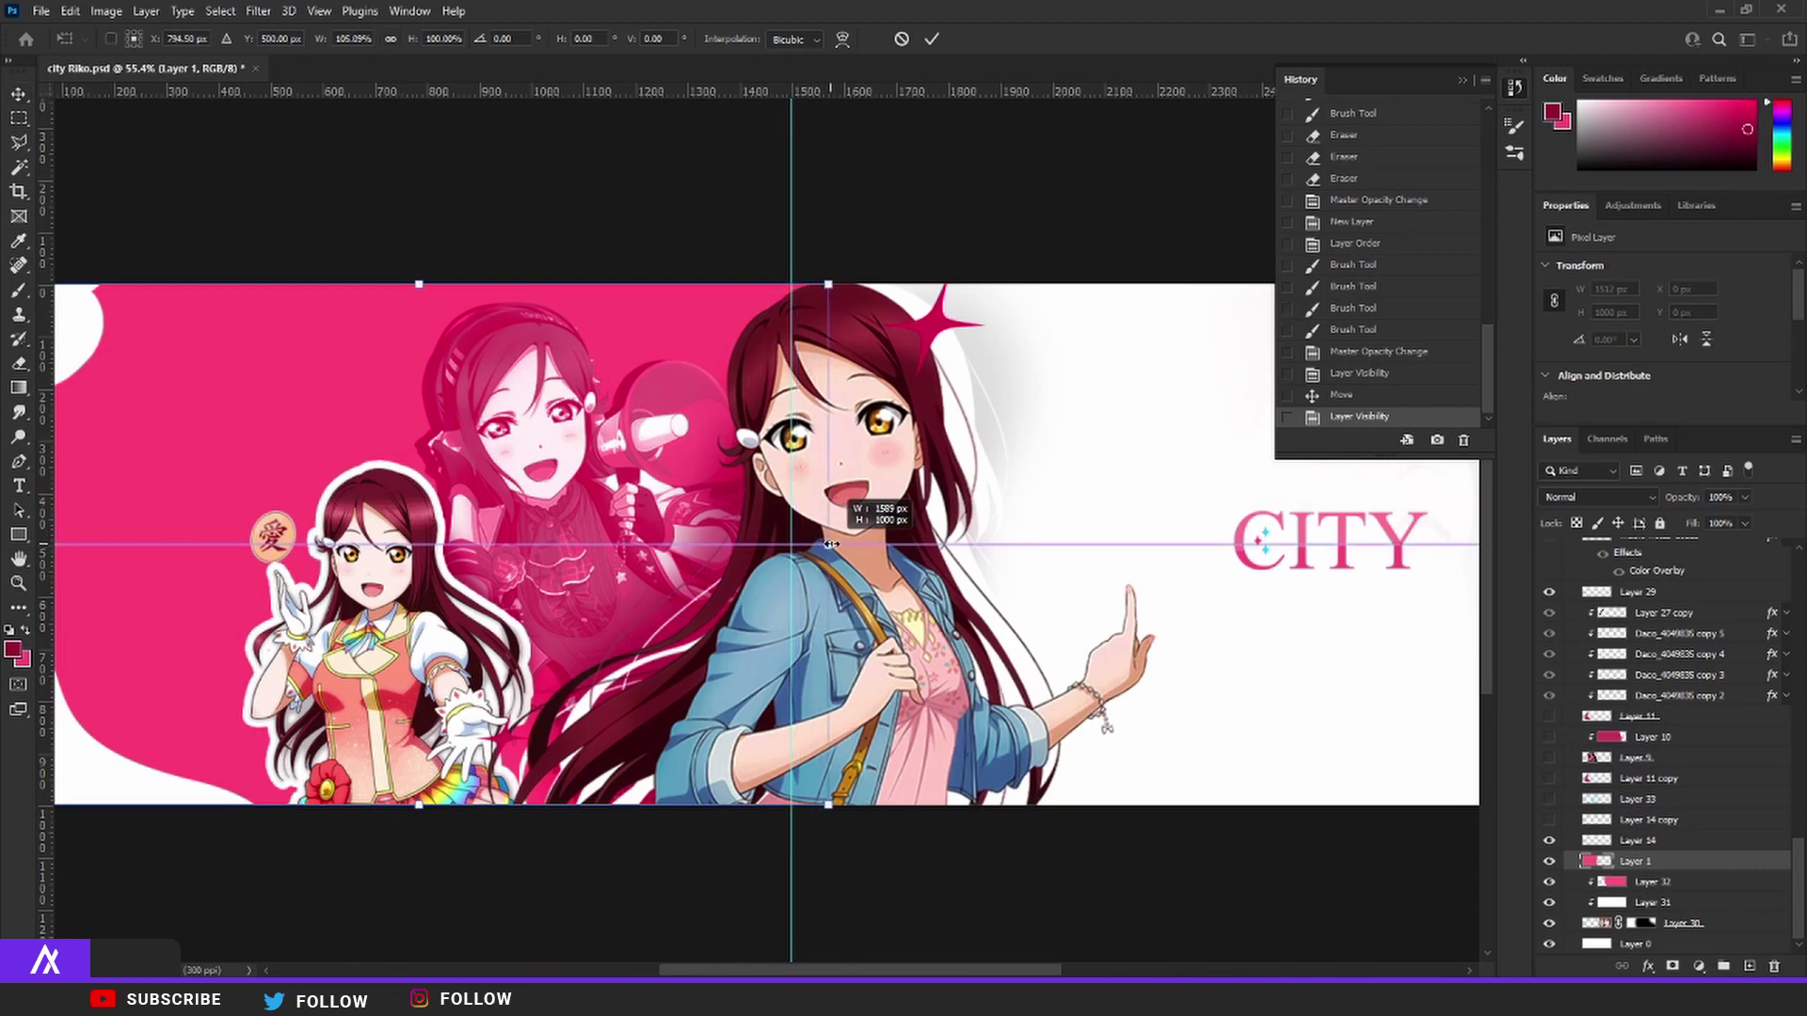
key("Return")
scroll(832, 544, "down", 3)
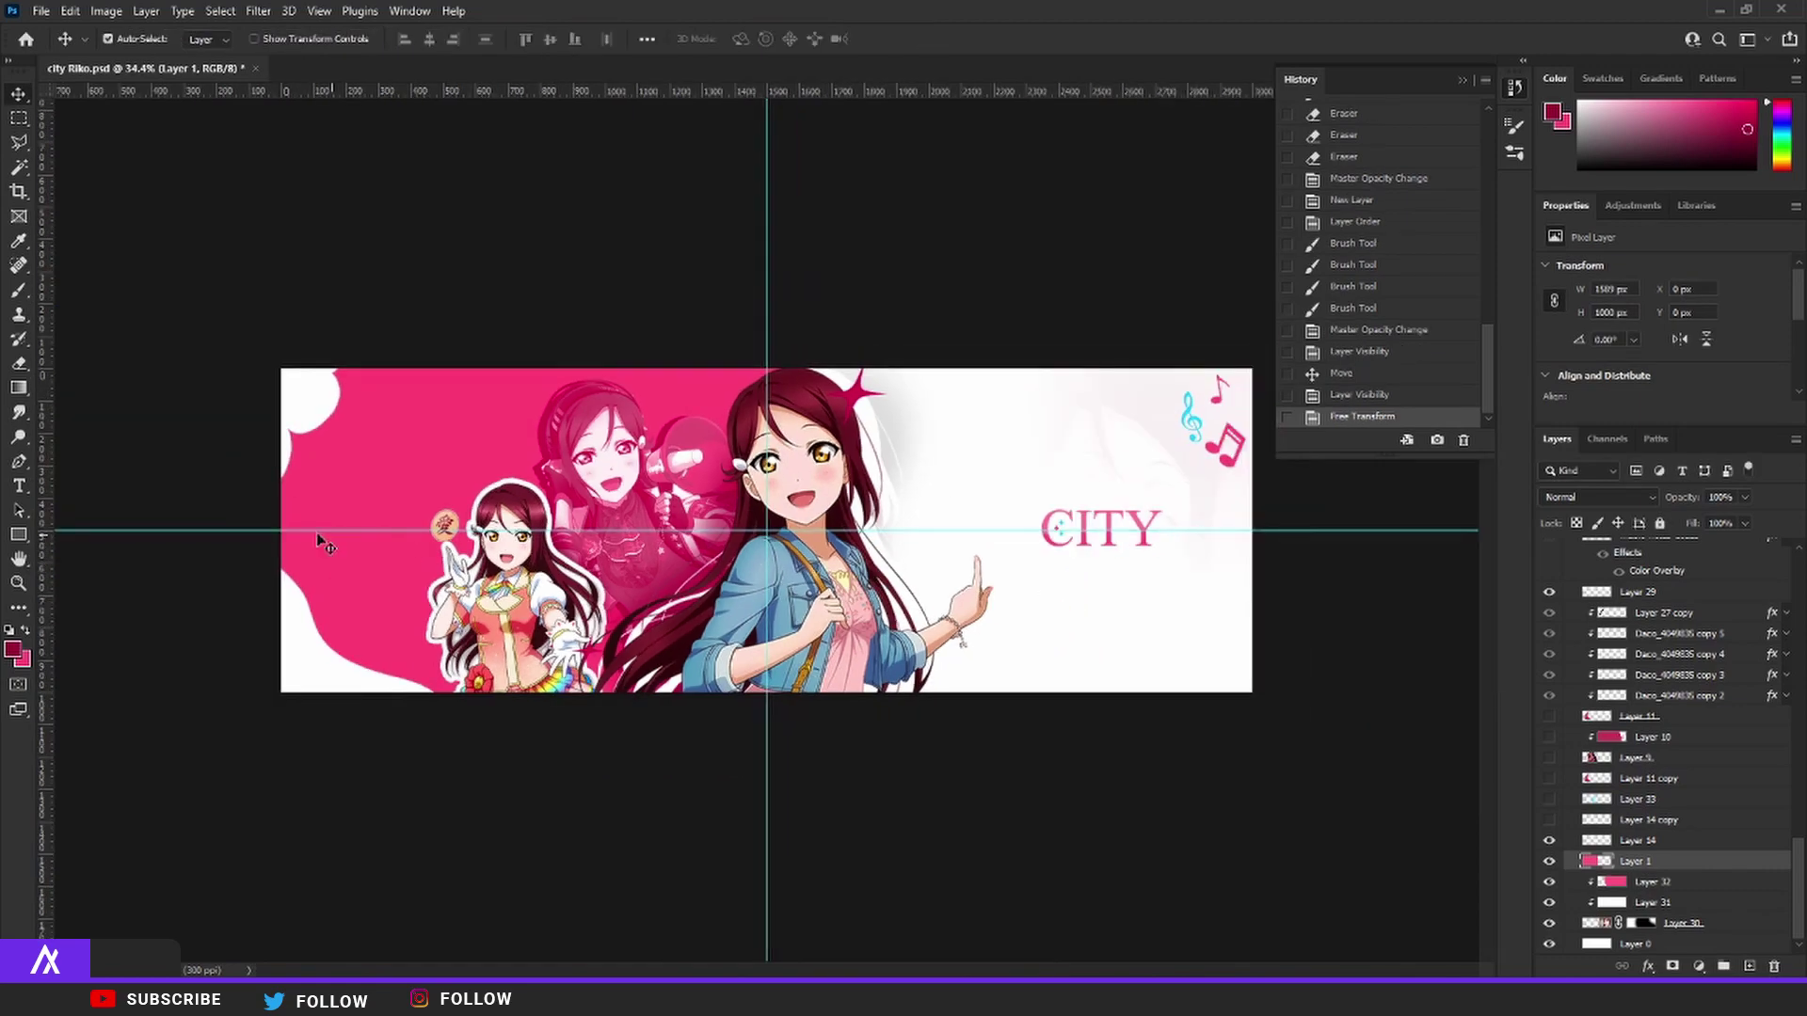
scroll(317, 533, "up", 3)
- Show the dark flame, grid building Layers 10/9 and cyan Layer 3 backgrounds
left_click(1549, 717)
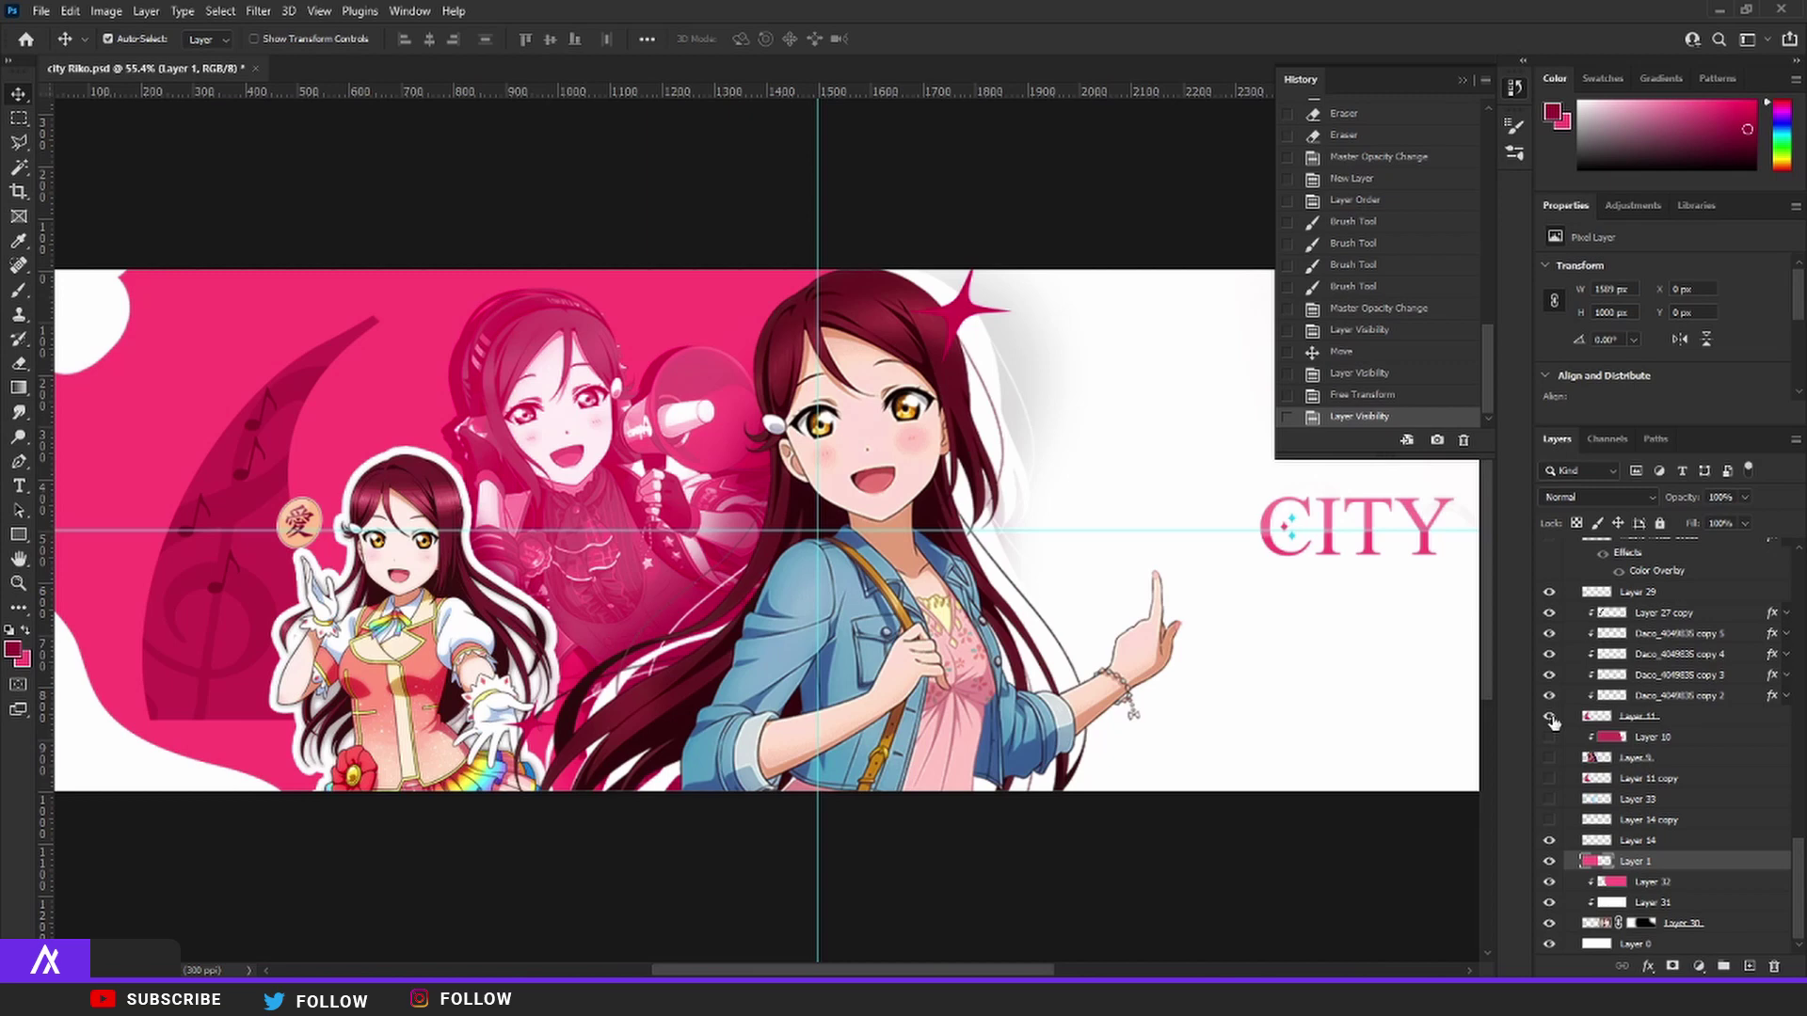
mouse_move(1549, 737)
left_mouse_down()
mouse_move(1550, 757)
mouse_move(1548, 741)
left_mouse_up()
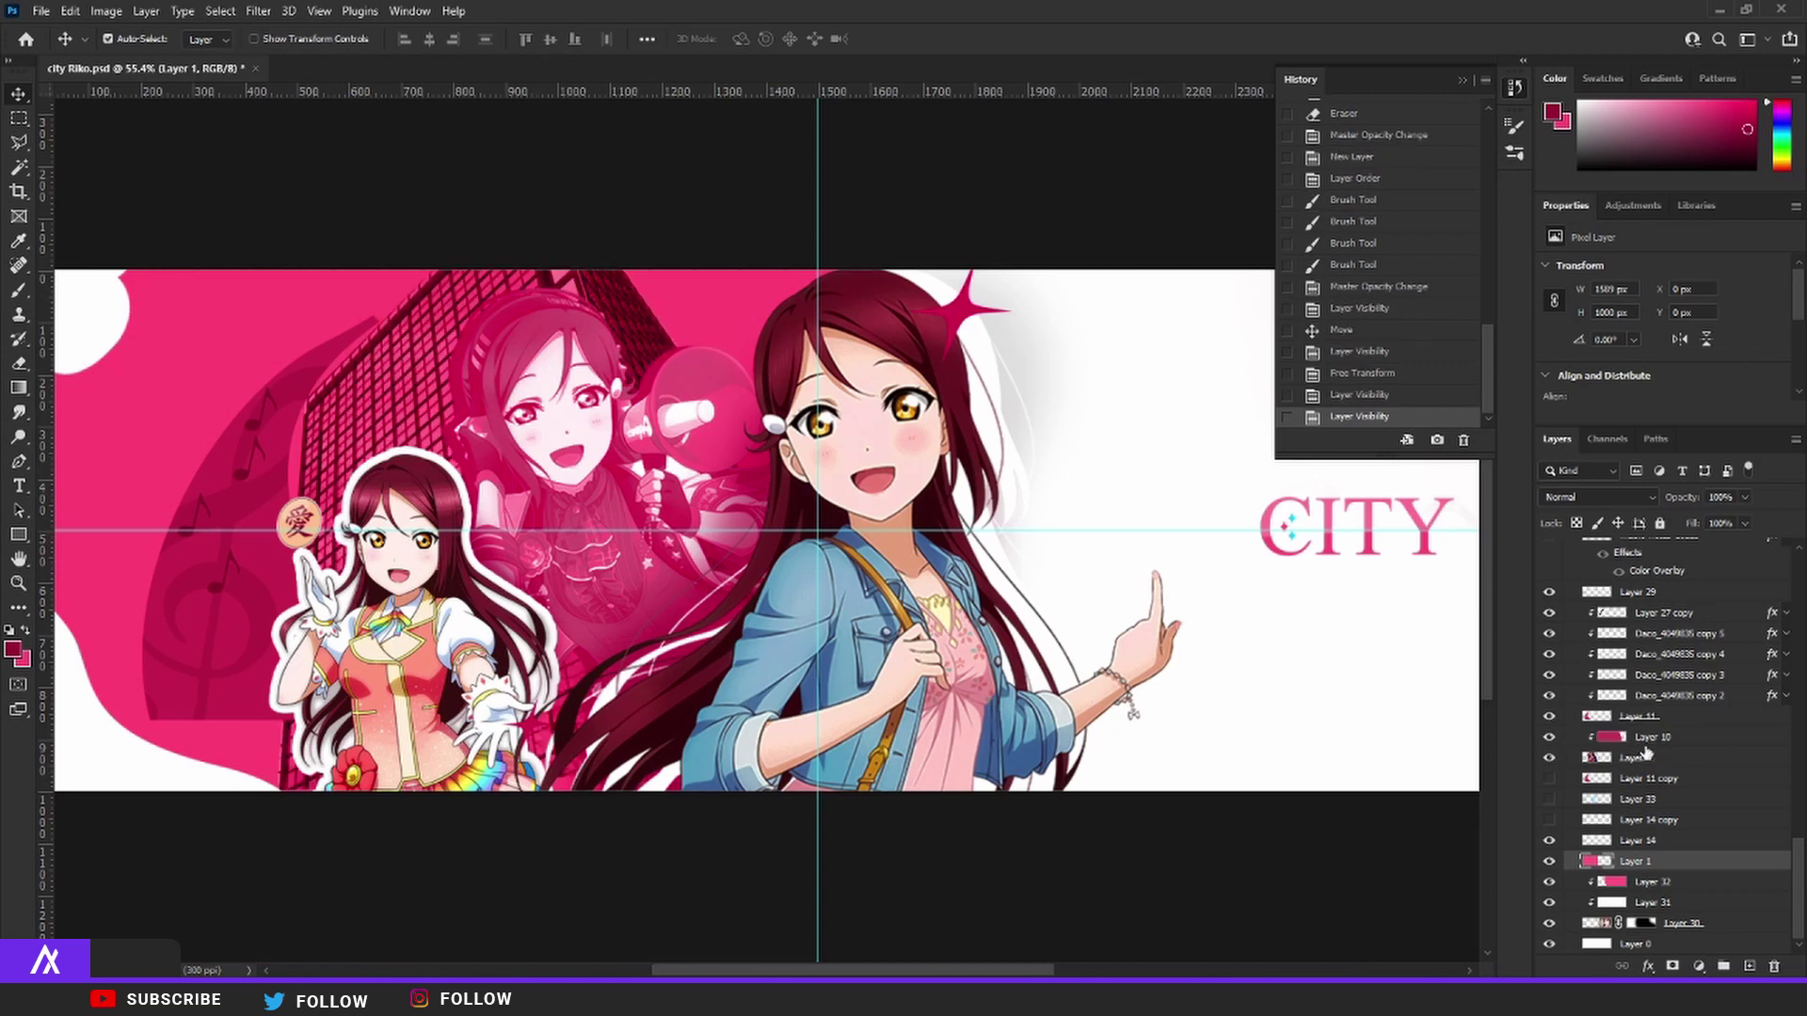
scroll(1627, 762, "up", 2)
left_click(1549, 556)
left_click(1637, 556)
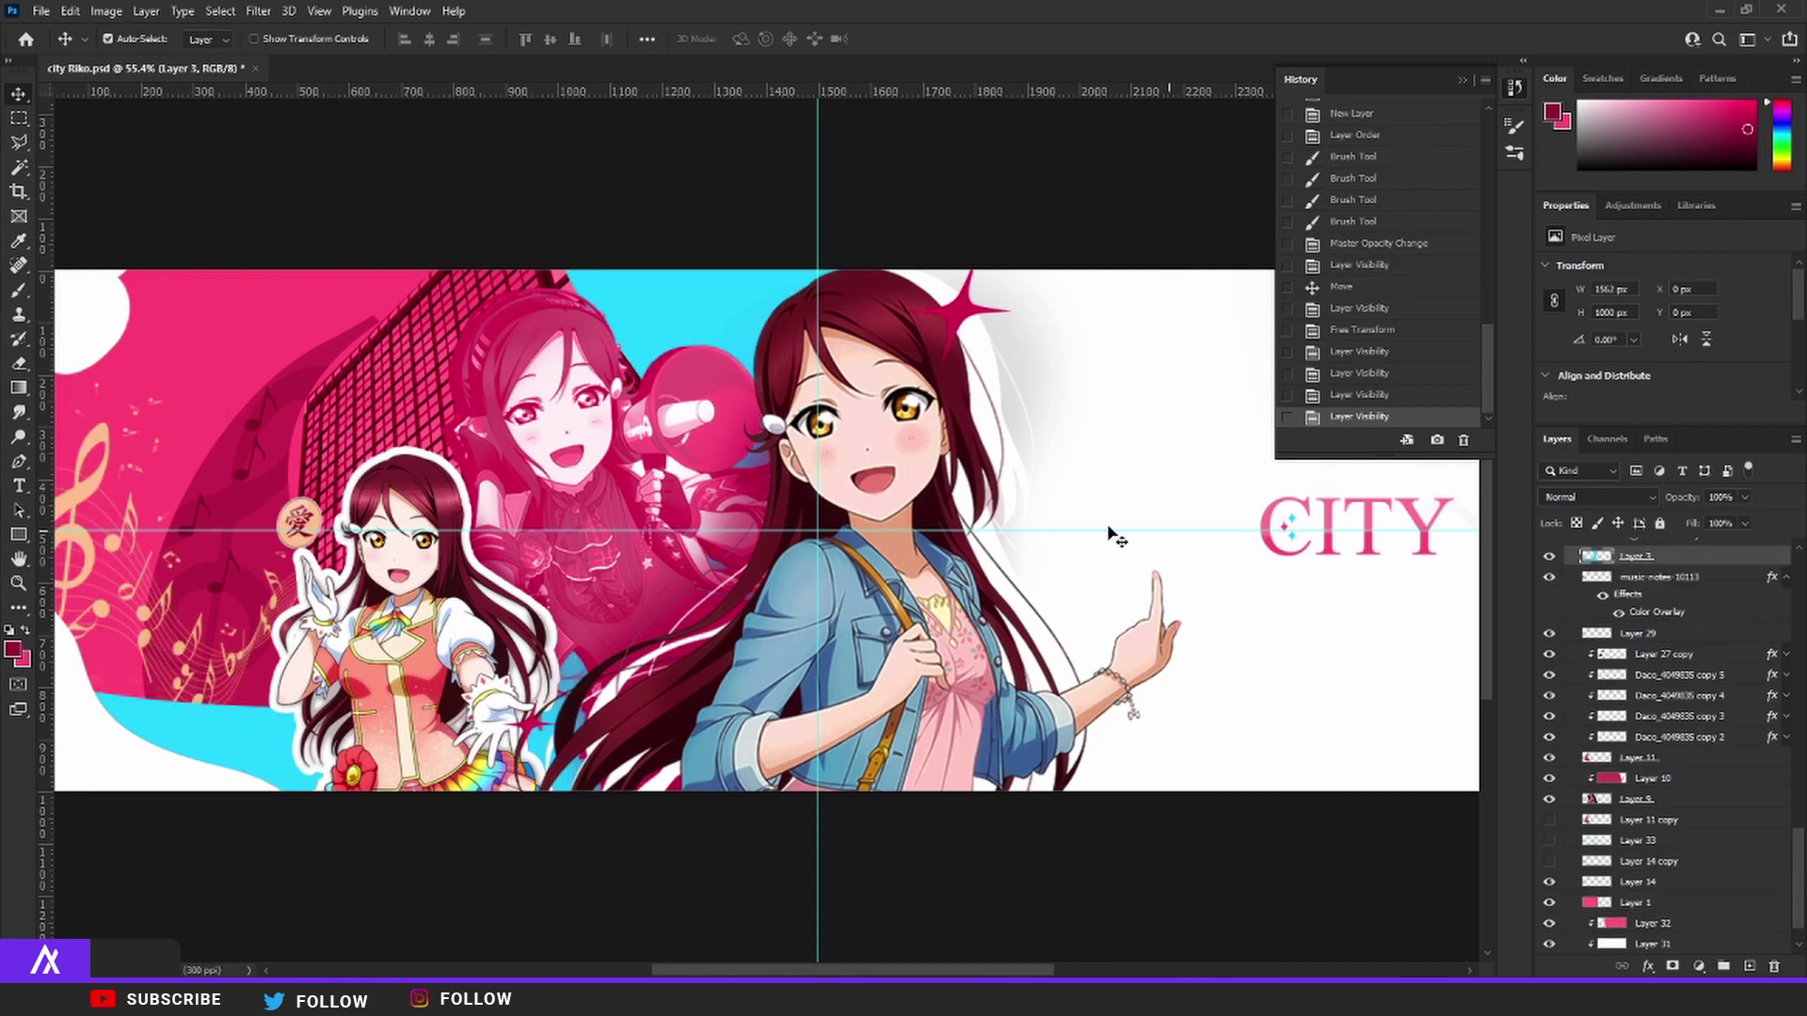
scroll(696, 433, "up", 2)
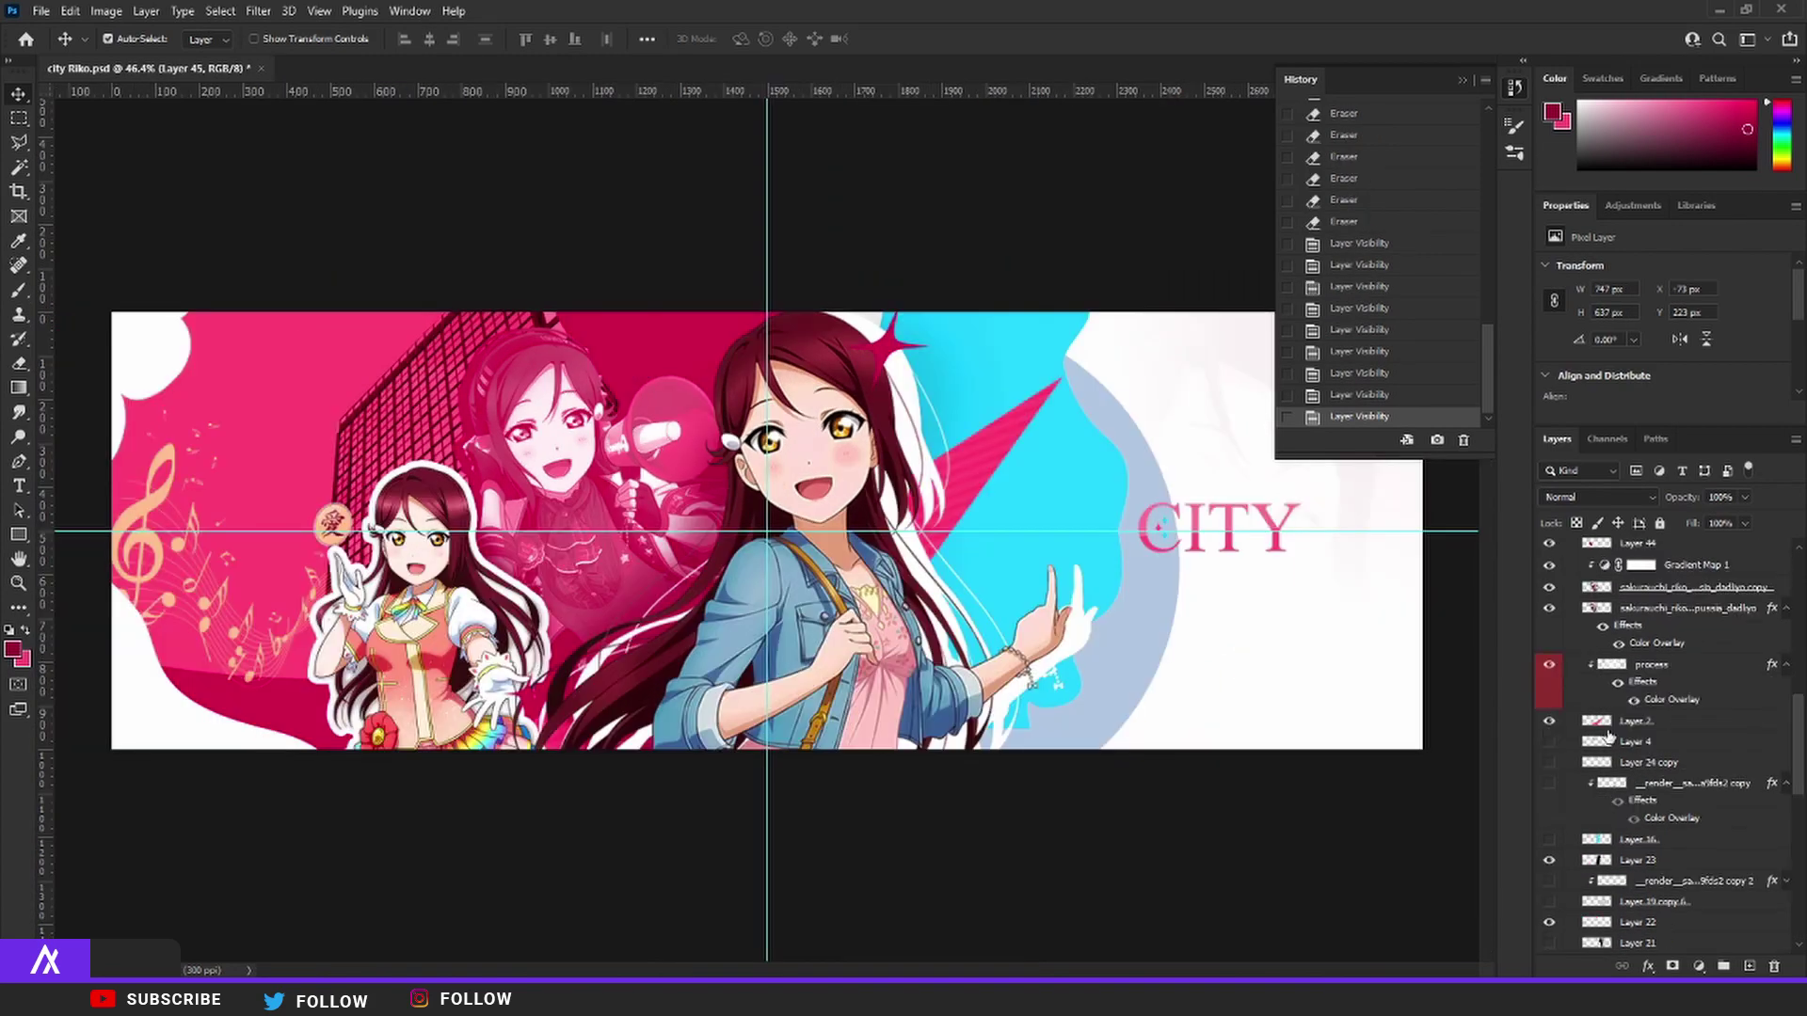
- Move the render copy up and right, release its clipping mask, and place it above Layer 23
left_click(1605, 721)
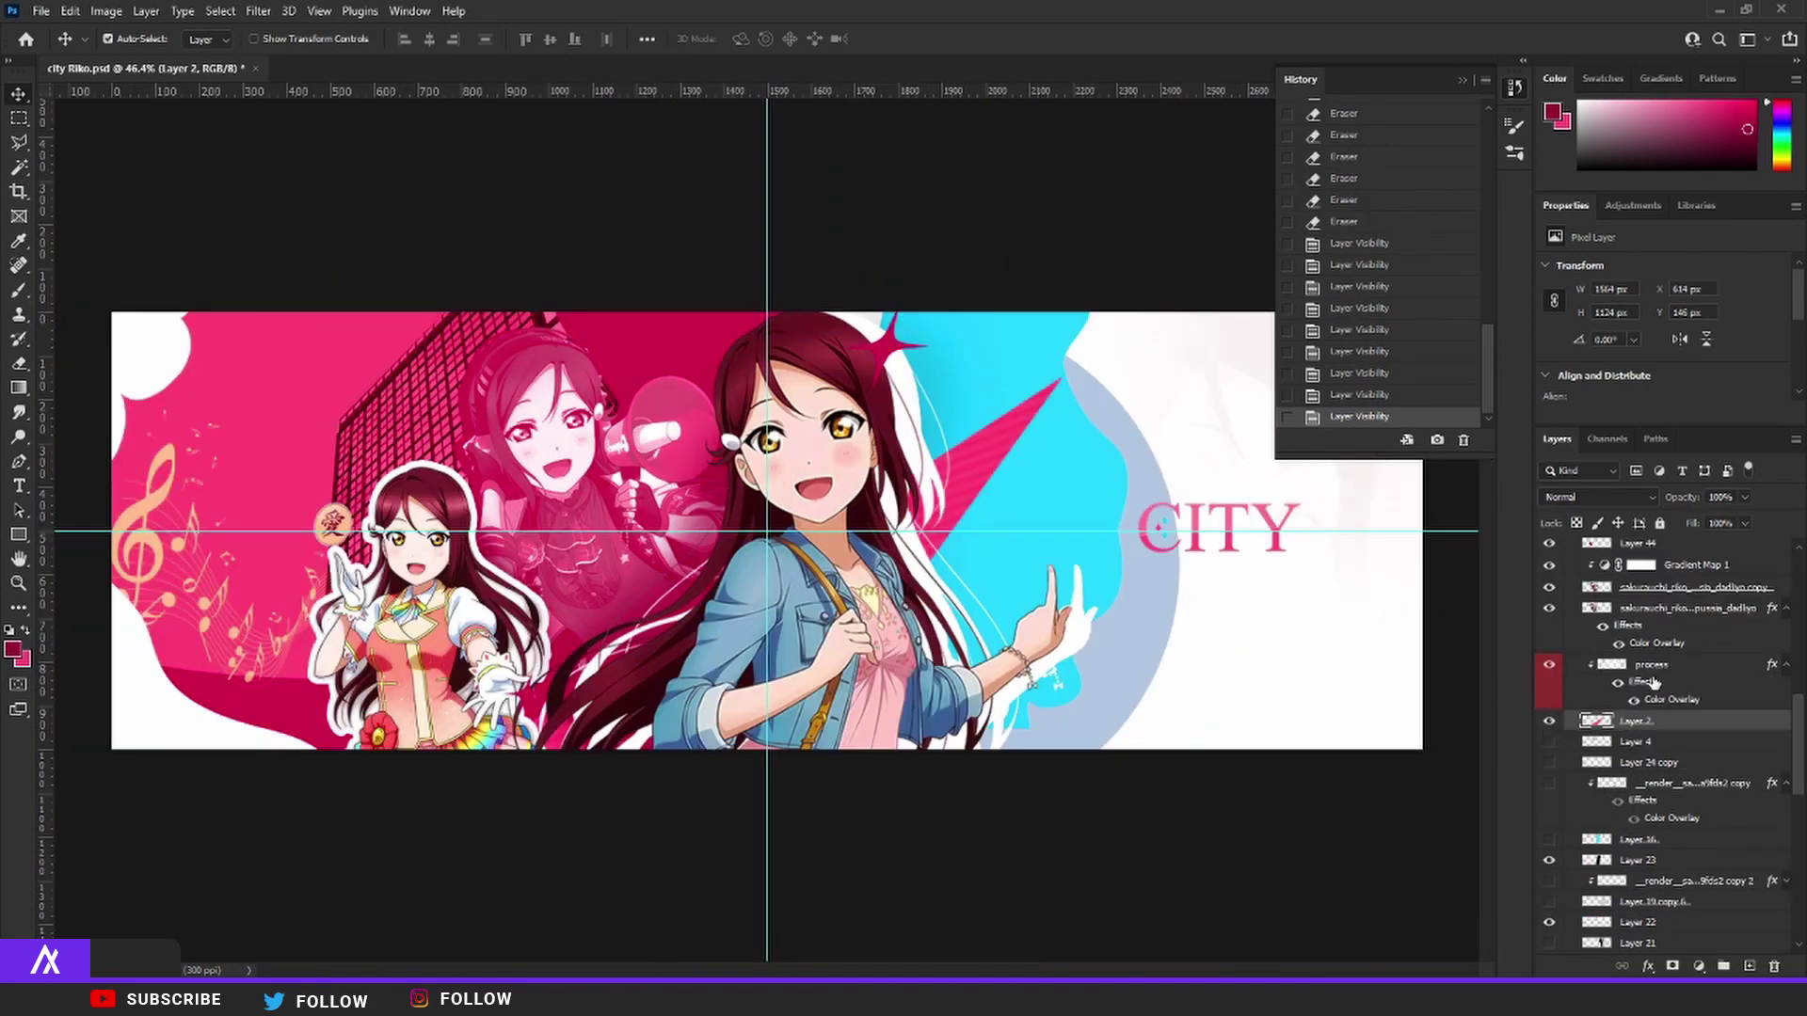
key("ctrl+t")
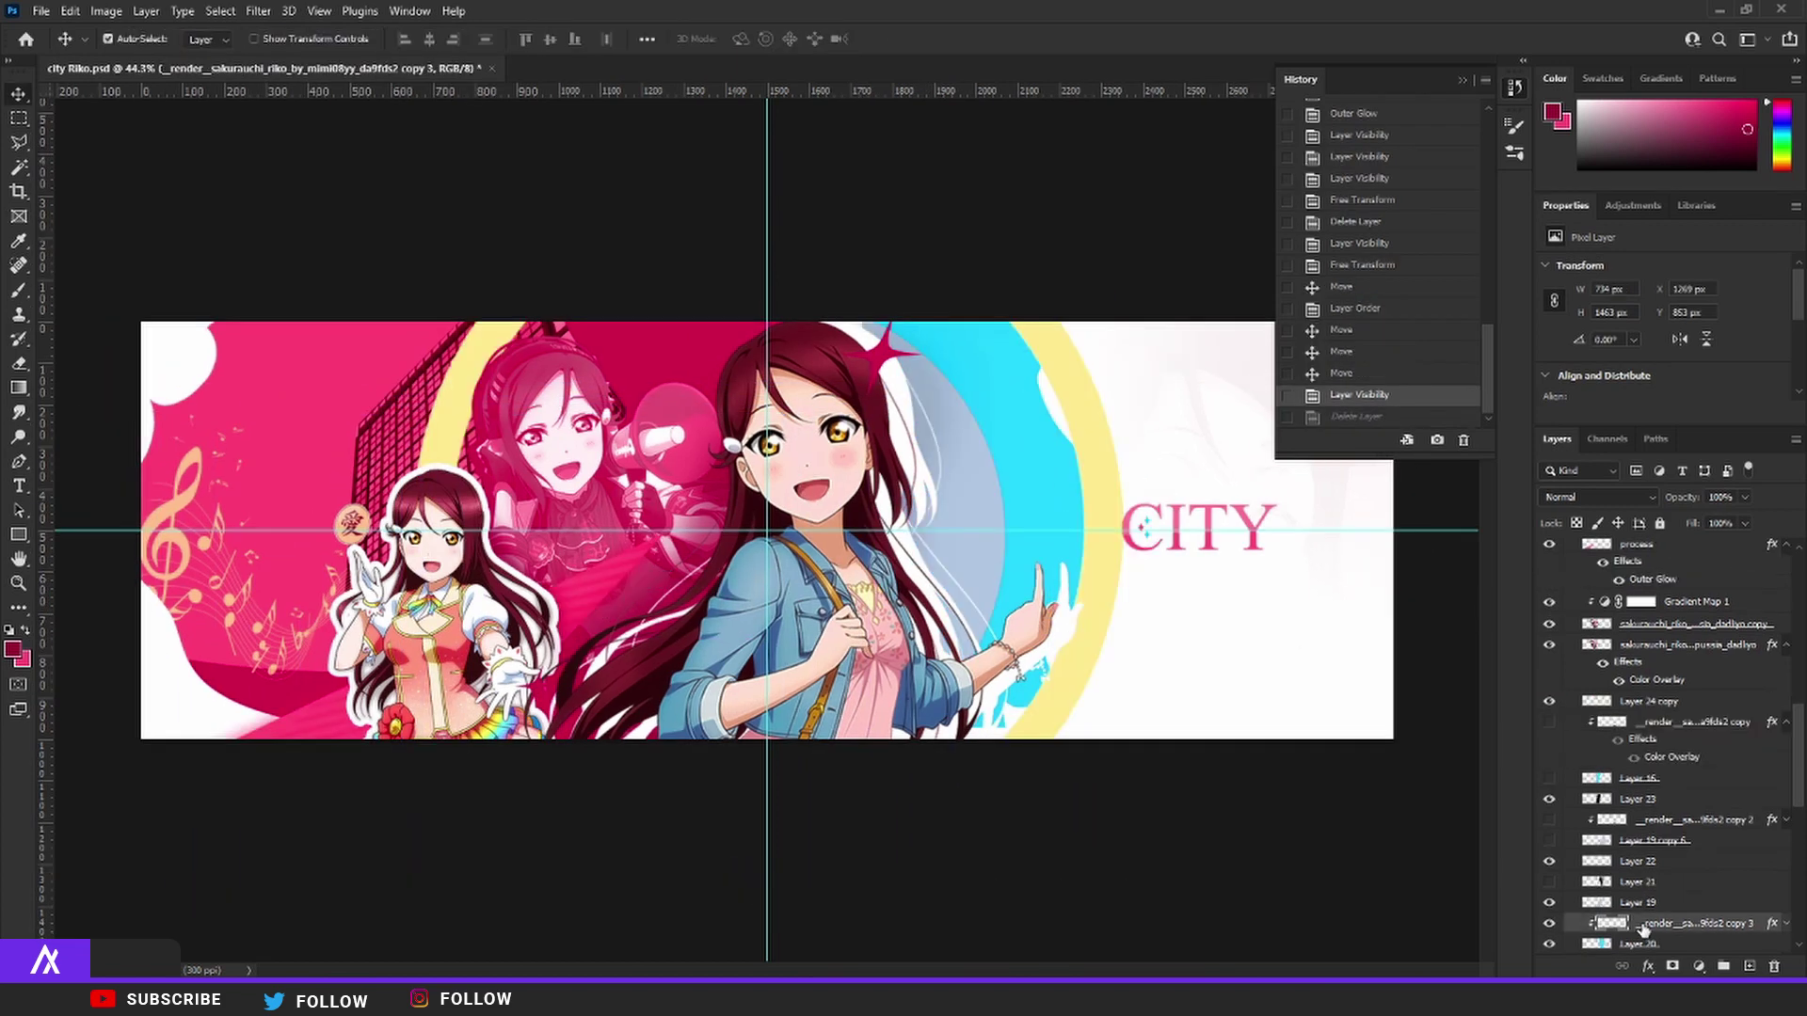
key("ctrl+t")
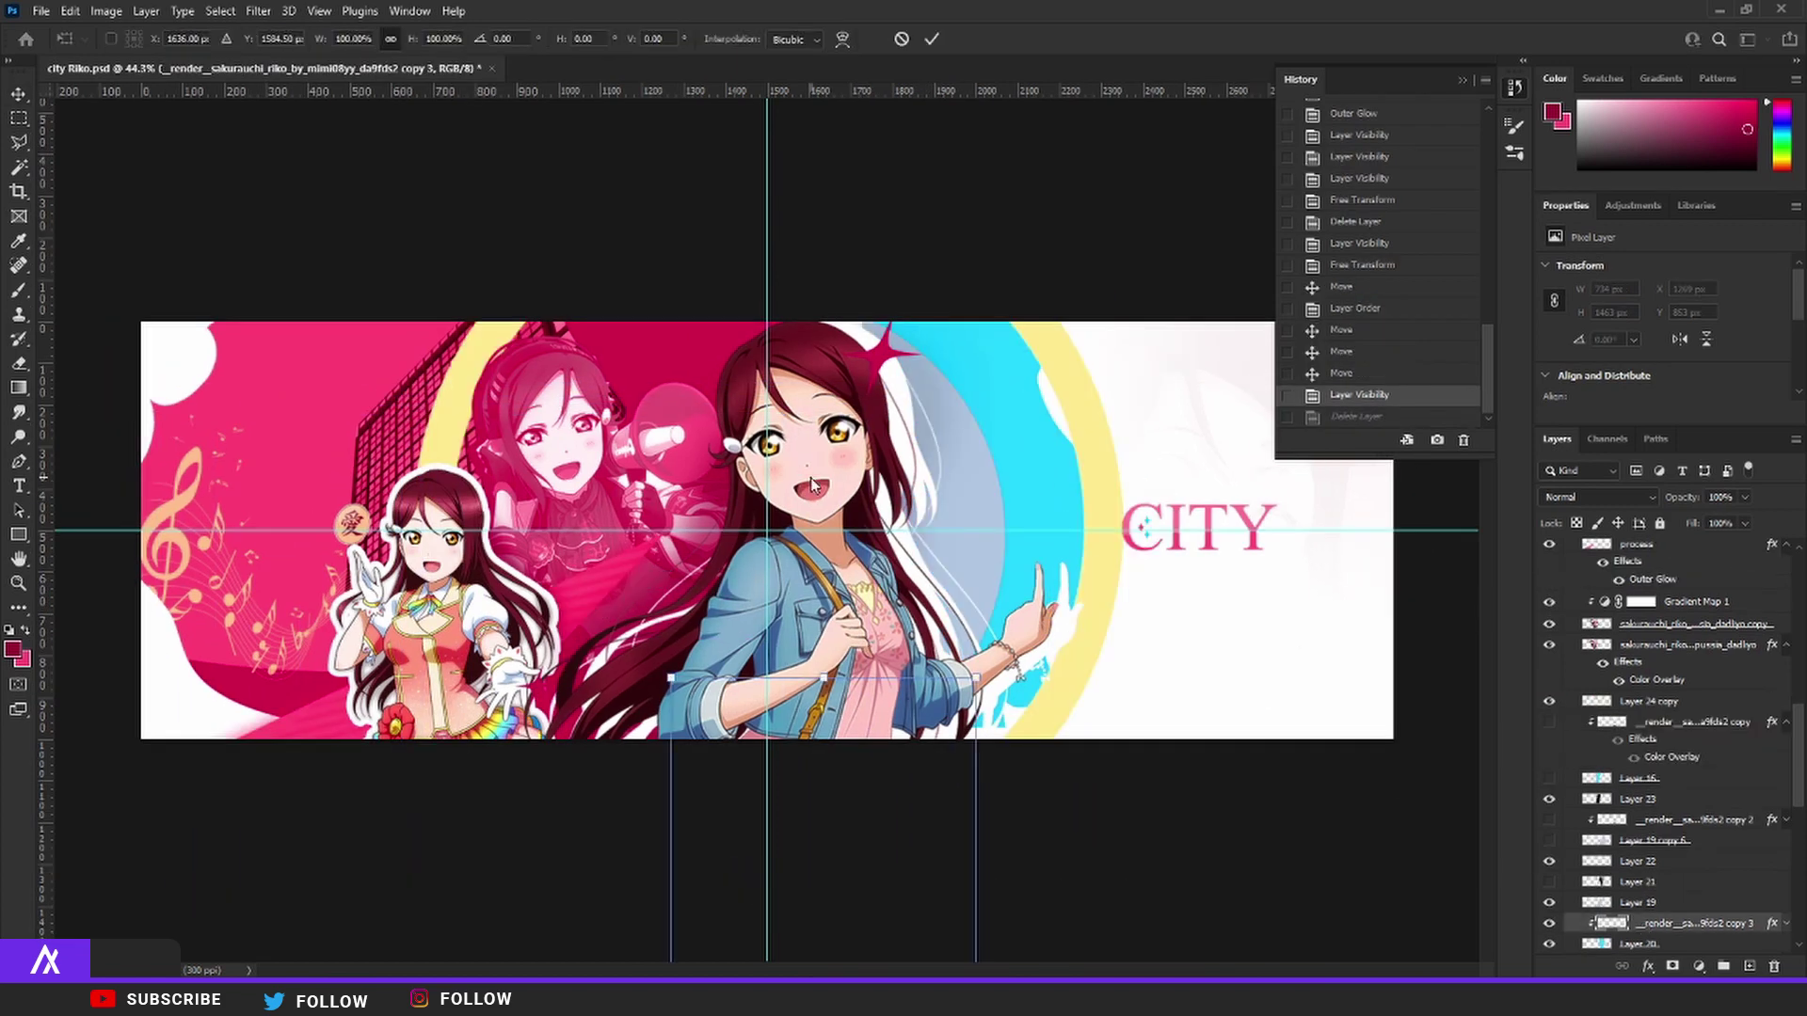
left_click_drag(950, 766, 1075, 397)
key("Return")
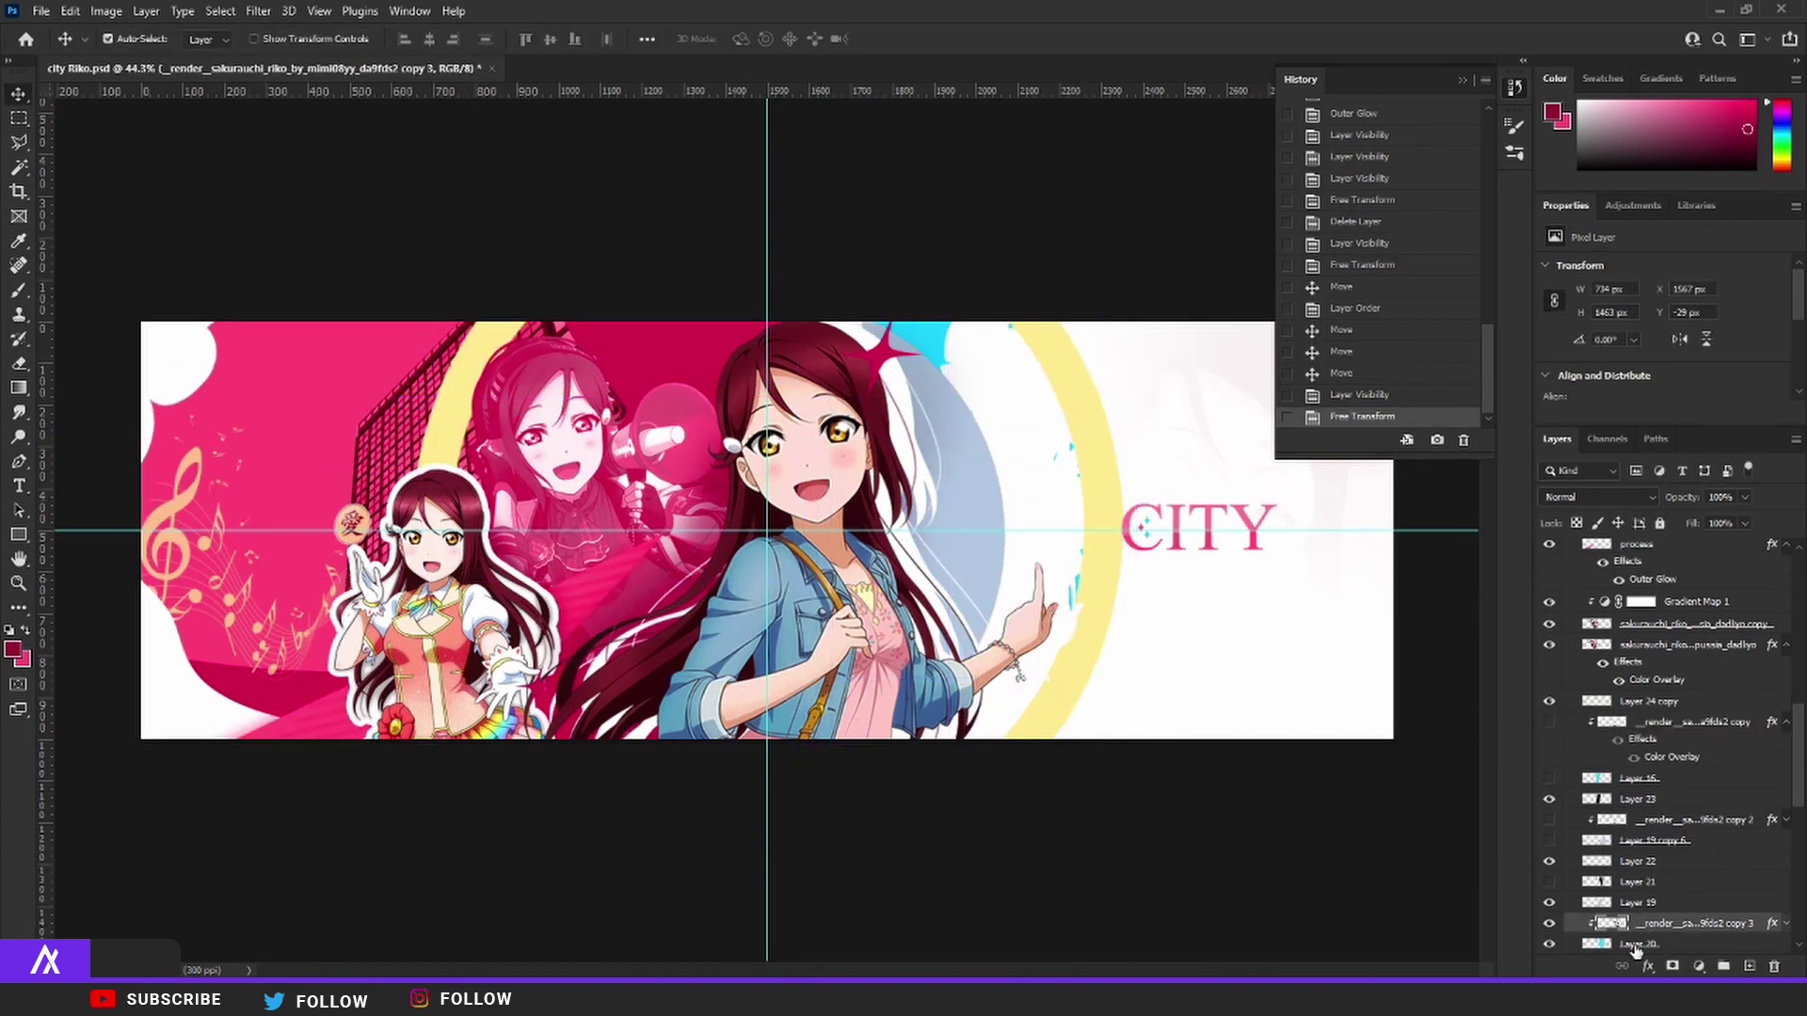
left_click(1594, 926, "alt")
left_click_drag(1661, 937, 1611, 789)
- Clear the render's layer style so the uniformed girl shows, then nudge it slightly
key("ctrl+t")
key("Escape")
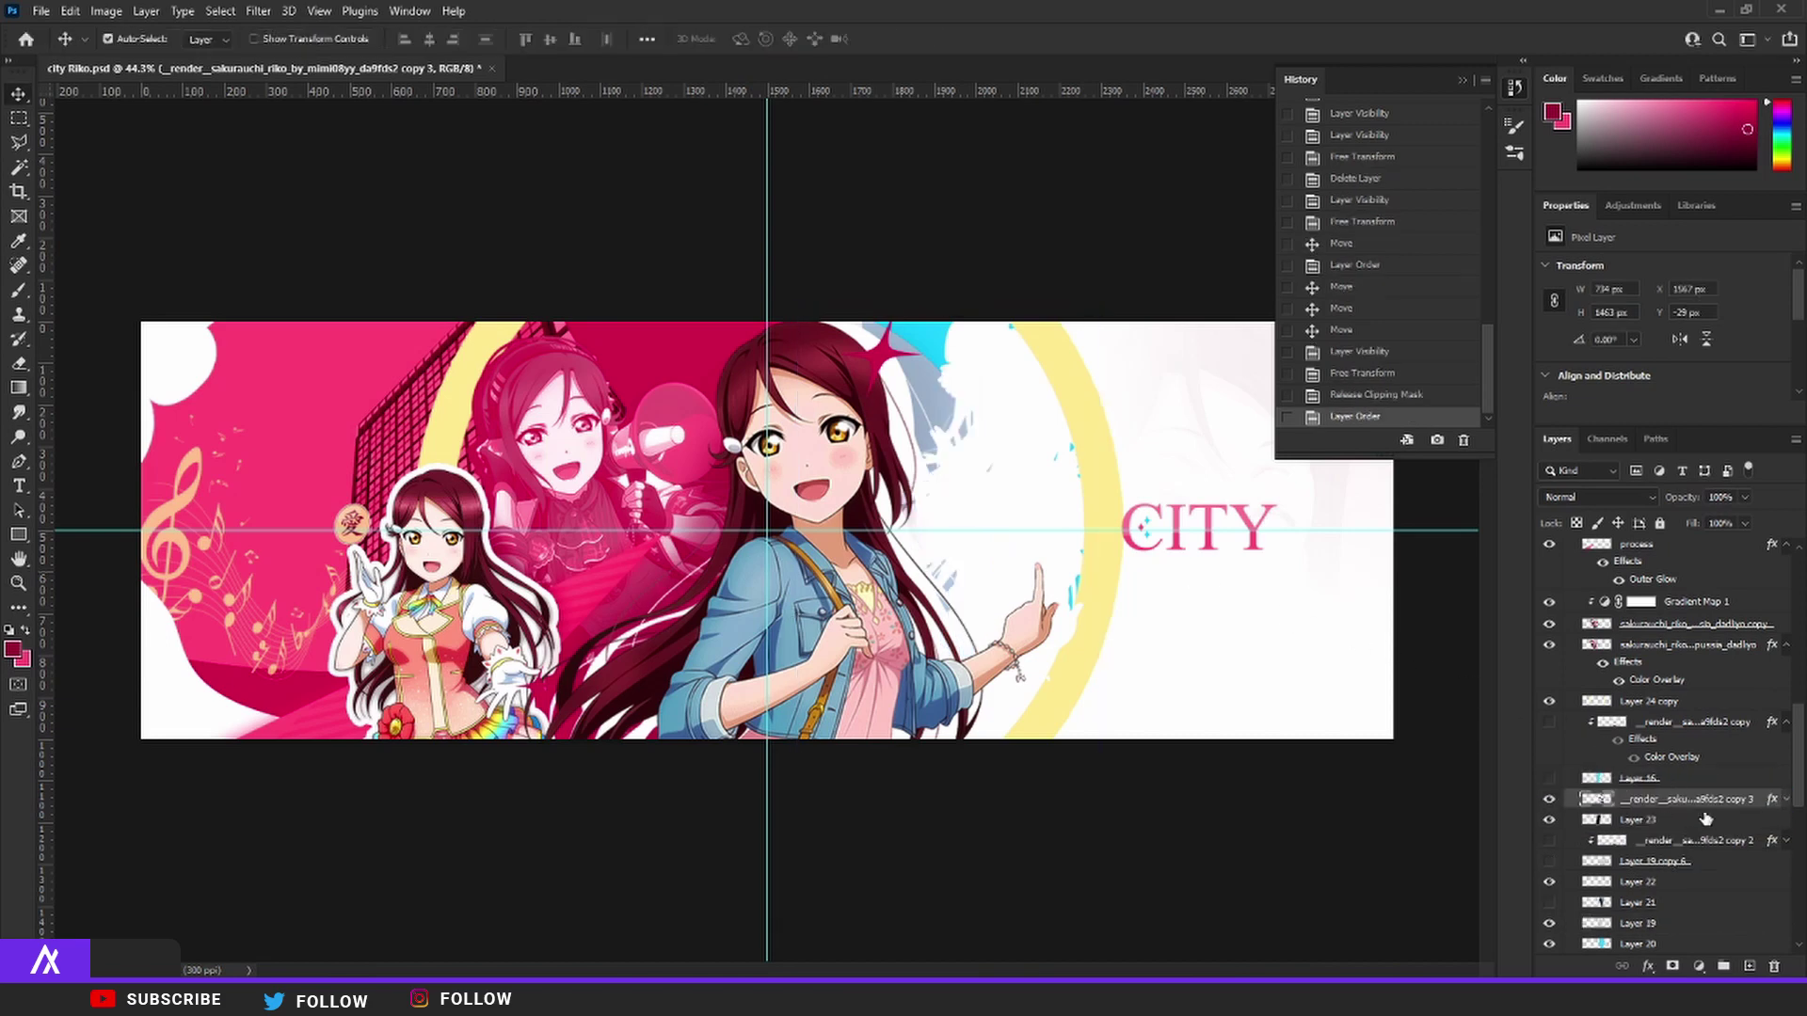
right_click(1720, 798)
left_click(1607, 463)
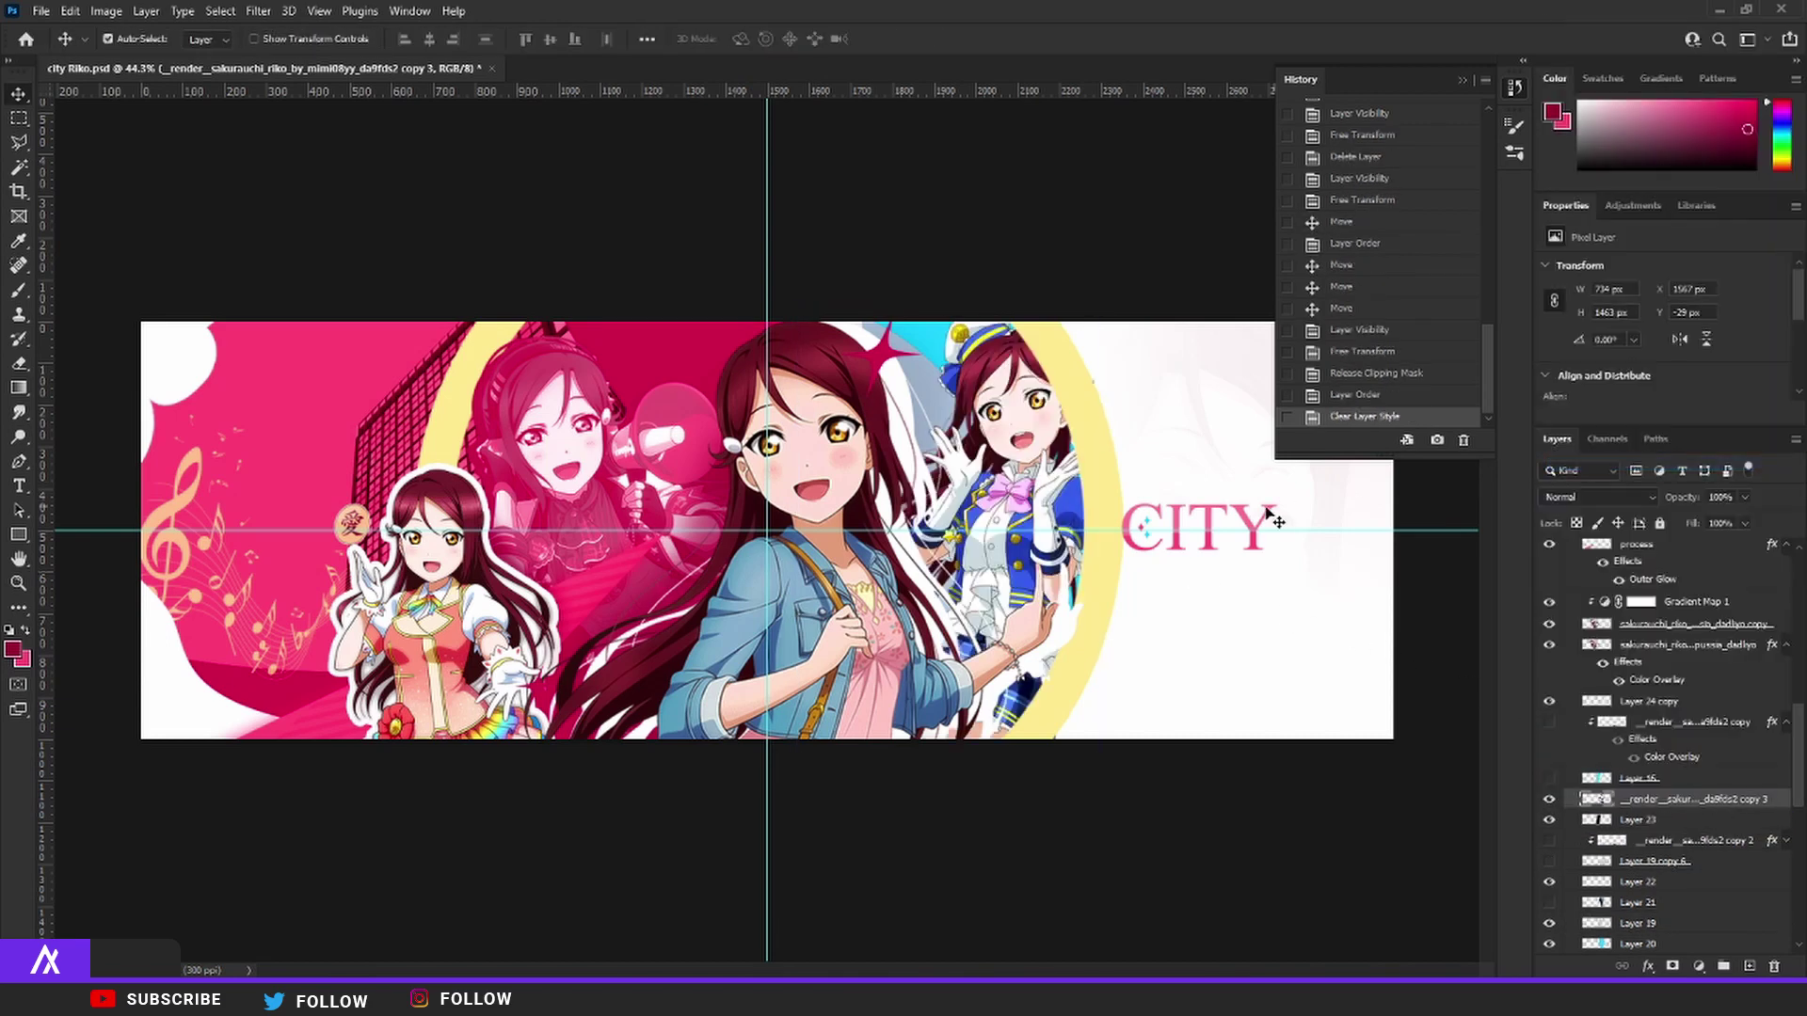
key("ctrl+t")
mouse_move(1023, 496)
left_mouse_down()
mouse_move(1002, 497)
mouse_move(1028, 505)
left_mouse_up()
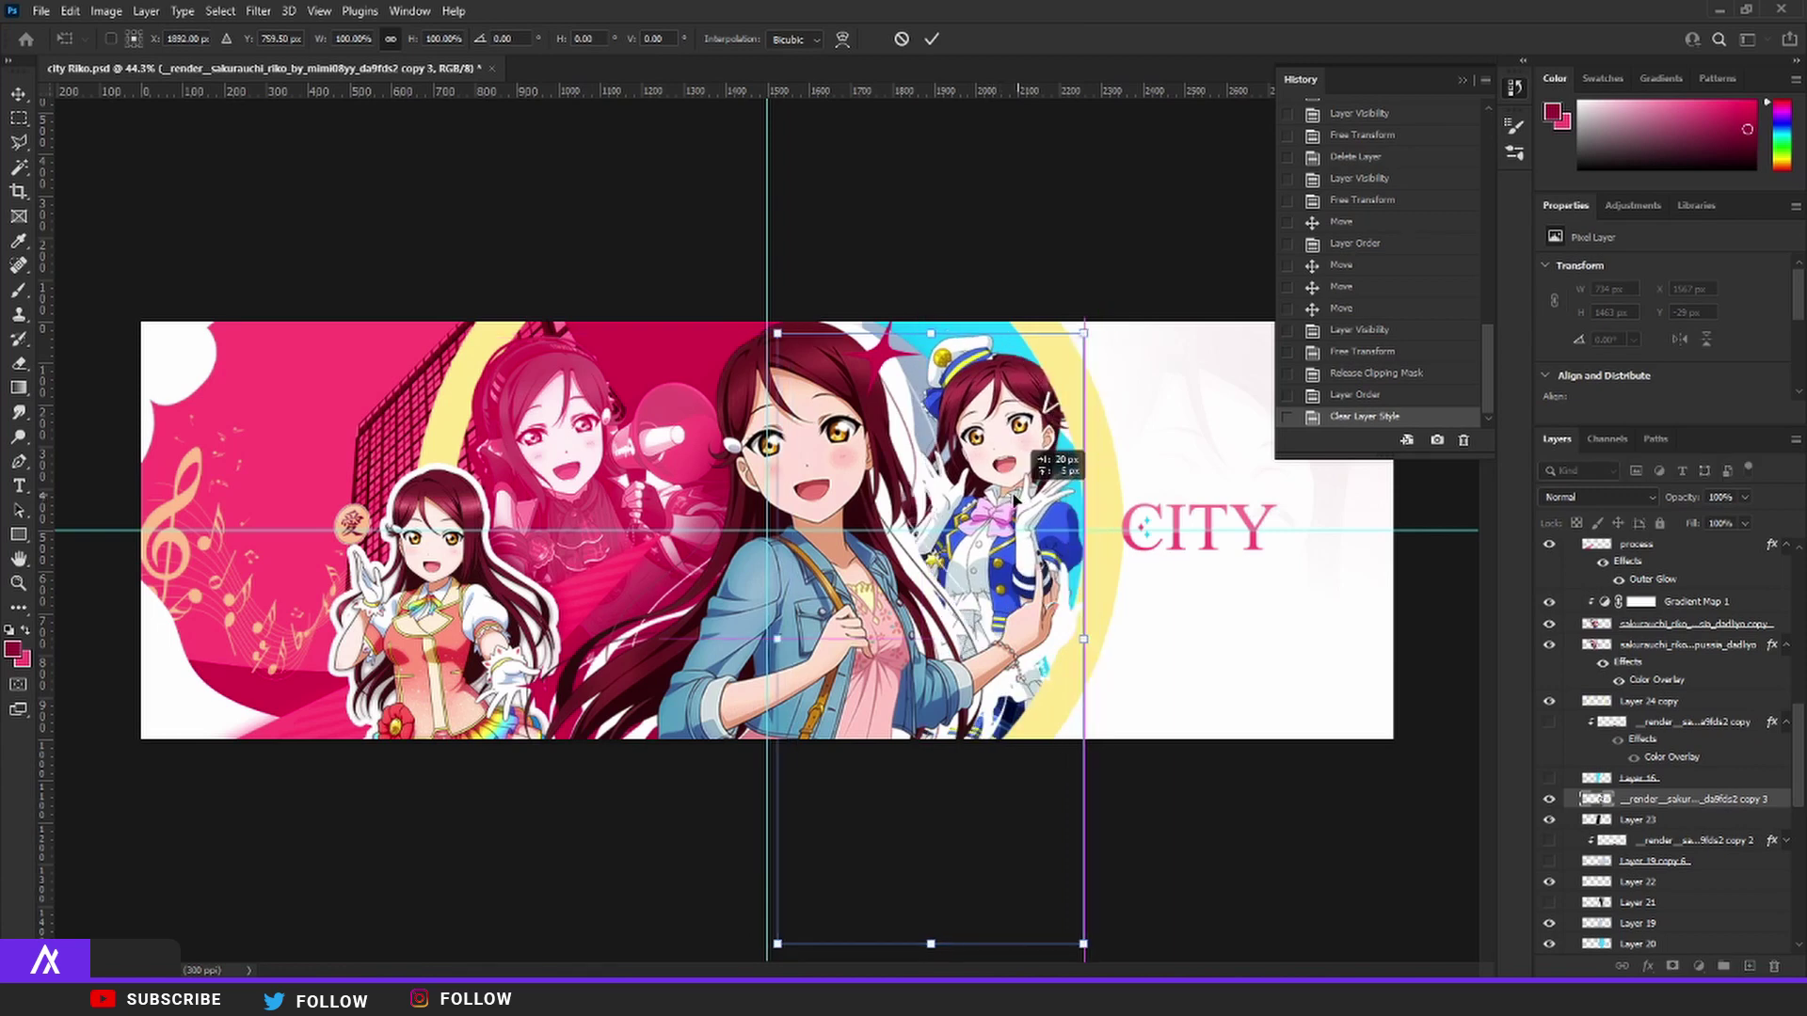
key("Return")
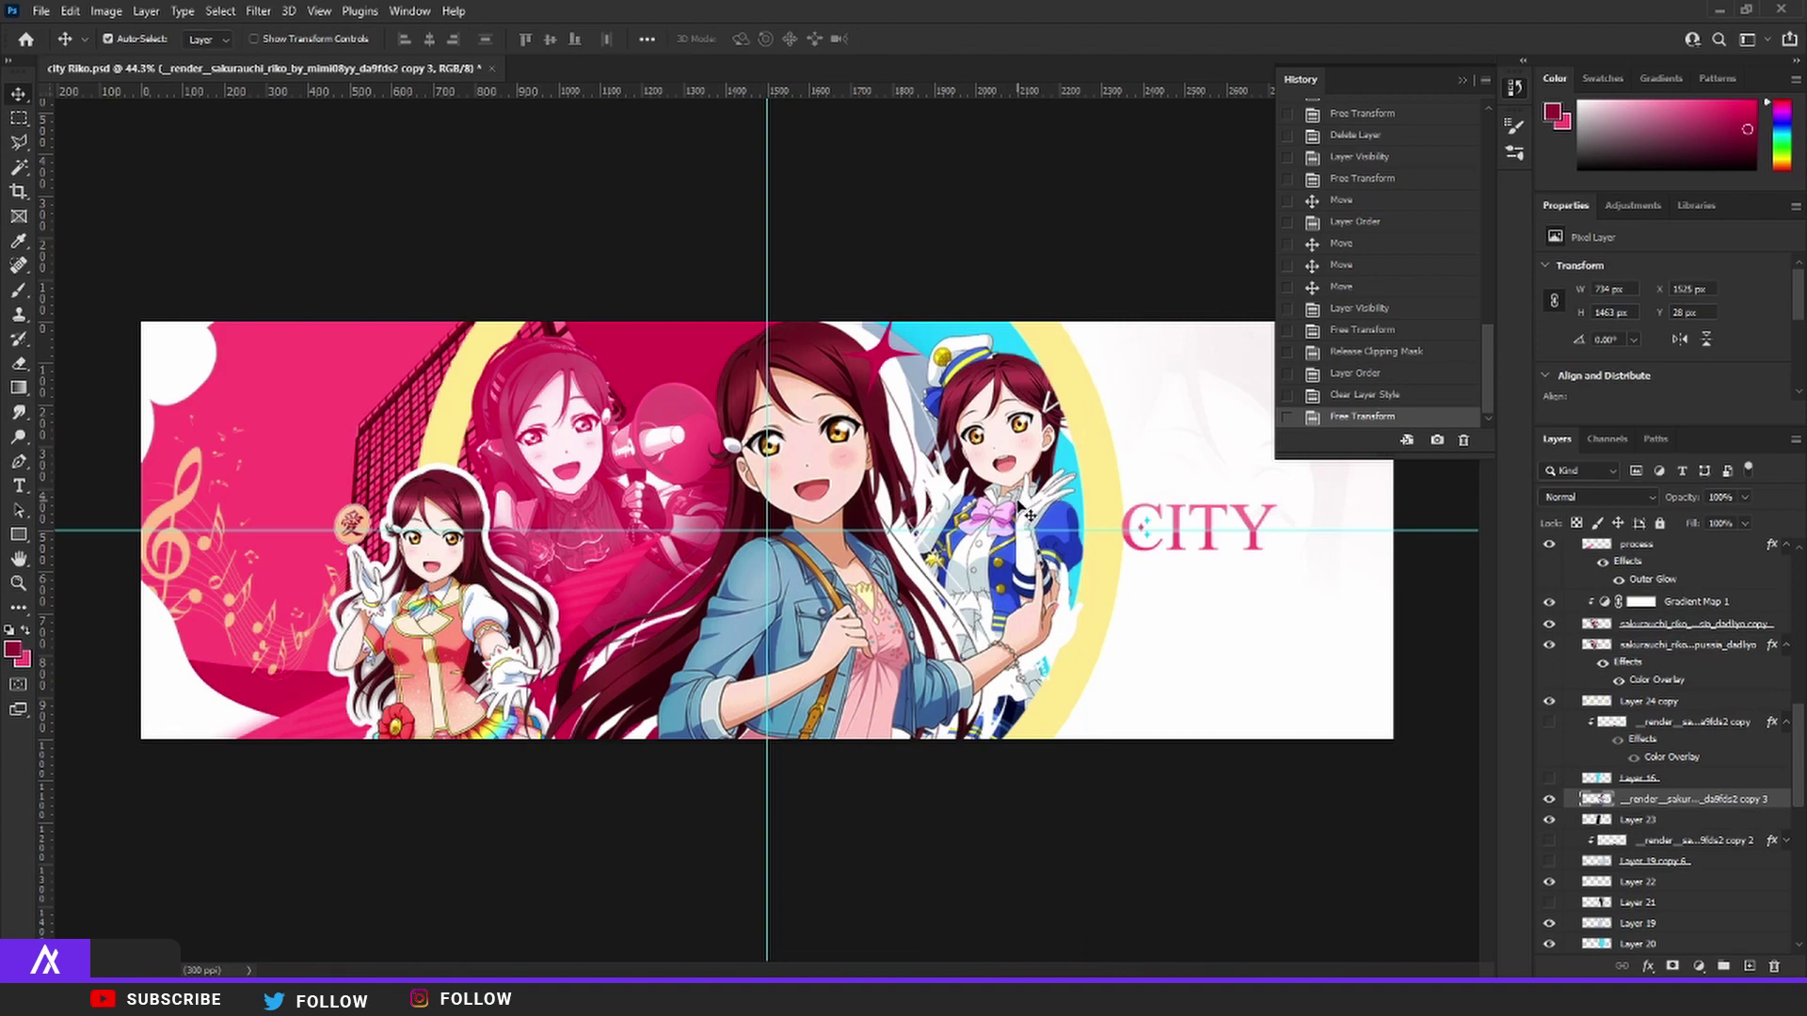
- Zoom in on the banner and show Layer 40
scroll(1657, 640, "up", 10)
key("ctrl+plus")
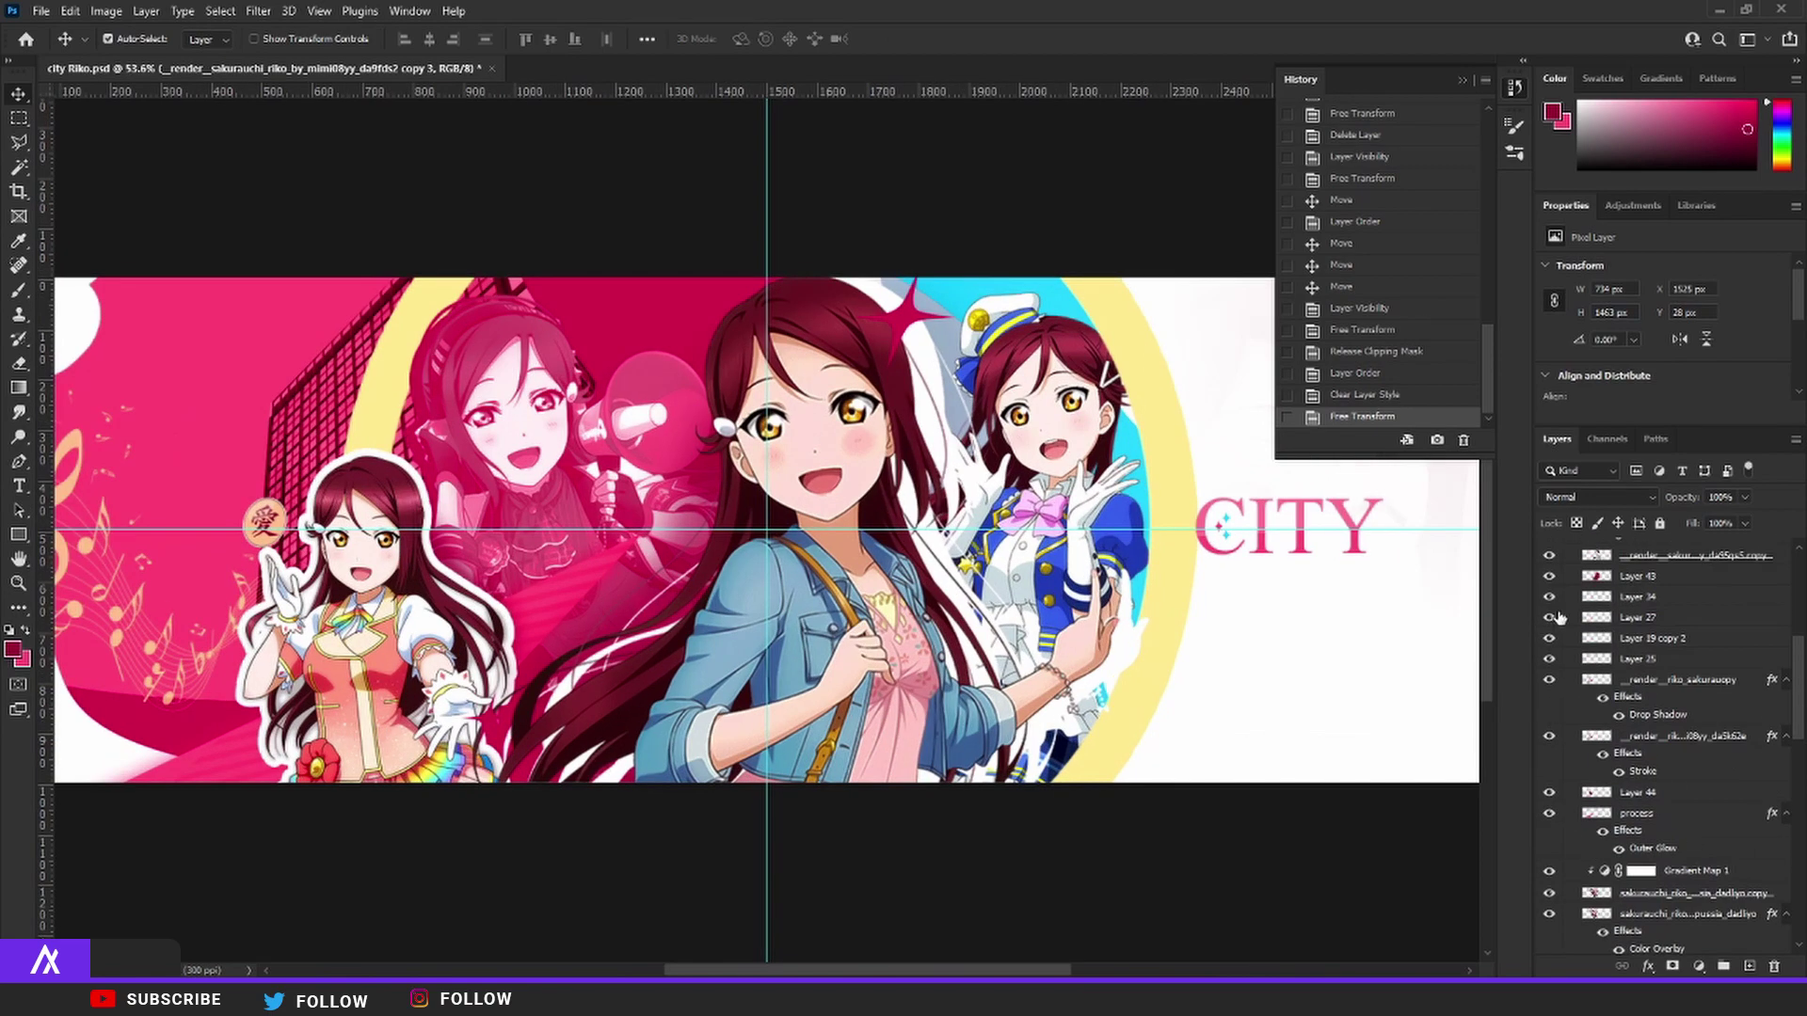
left_click(1549, 549)
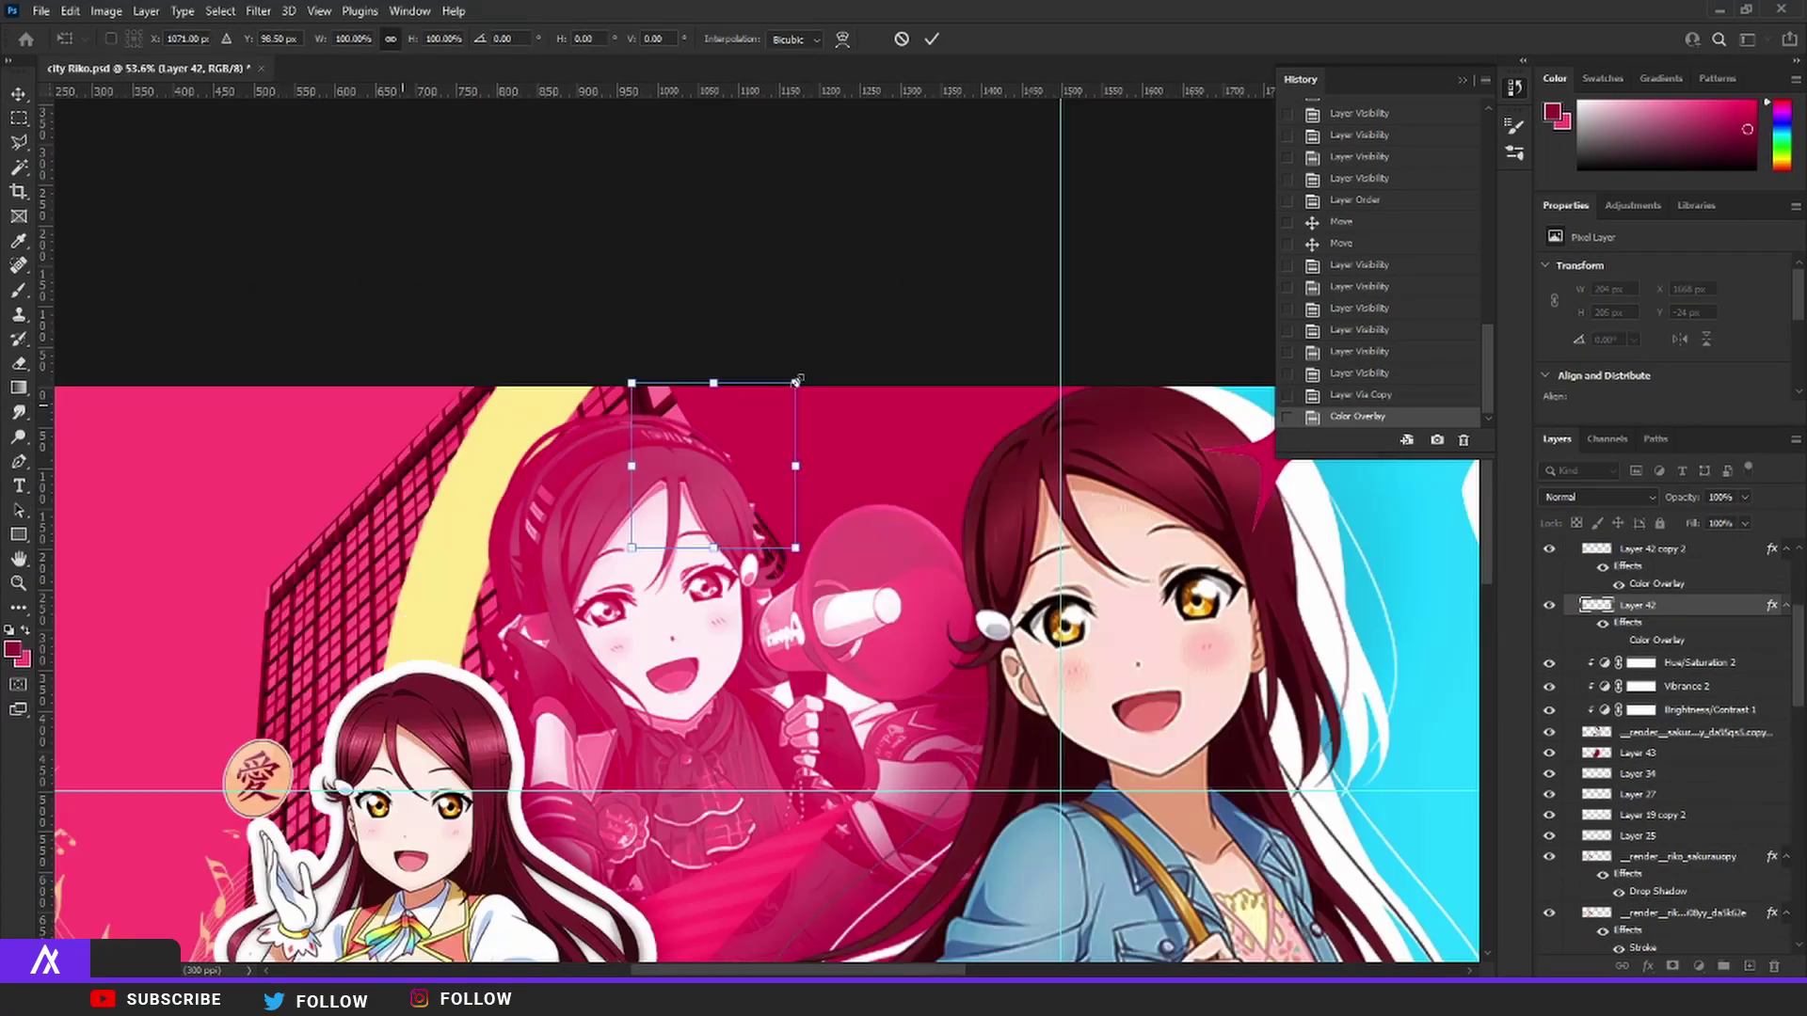
- Flip the white sparkle horizontally and scale it down slightly
key("ctrl+t")
right_click(692, 484)
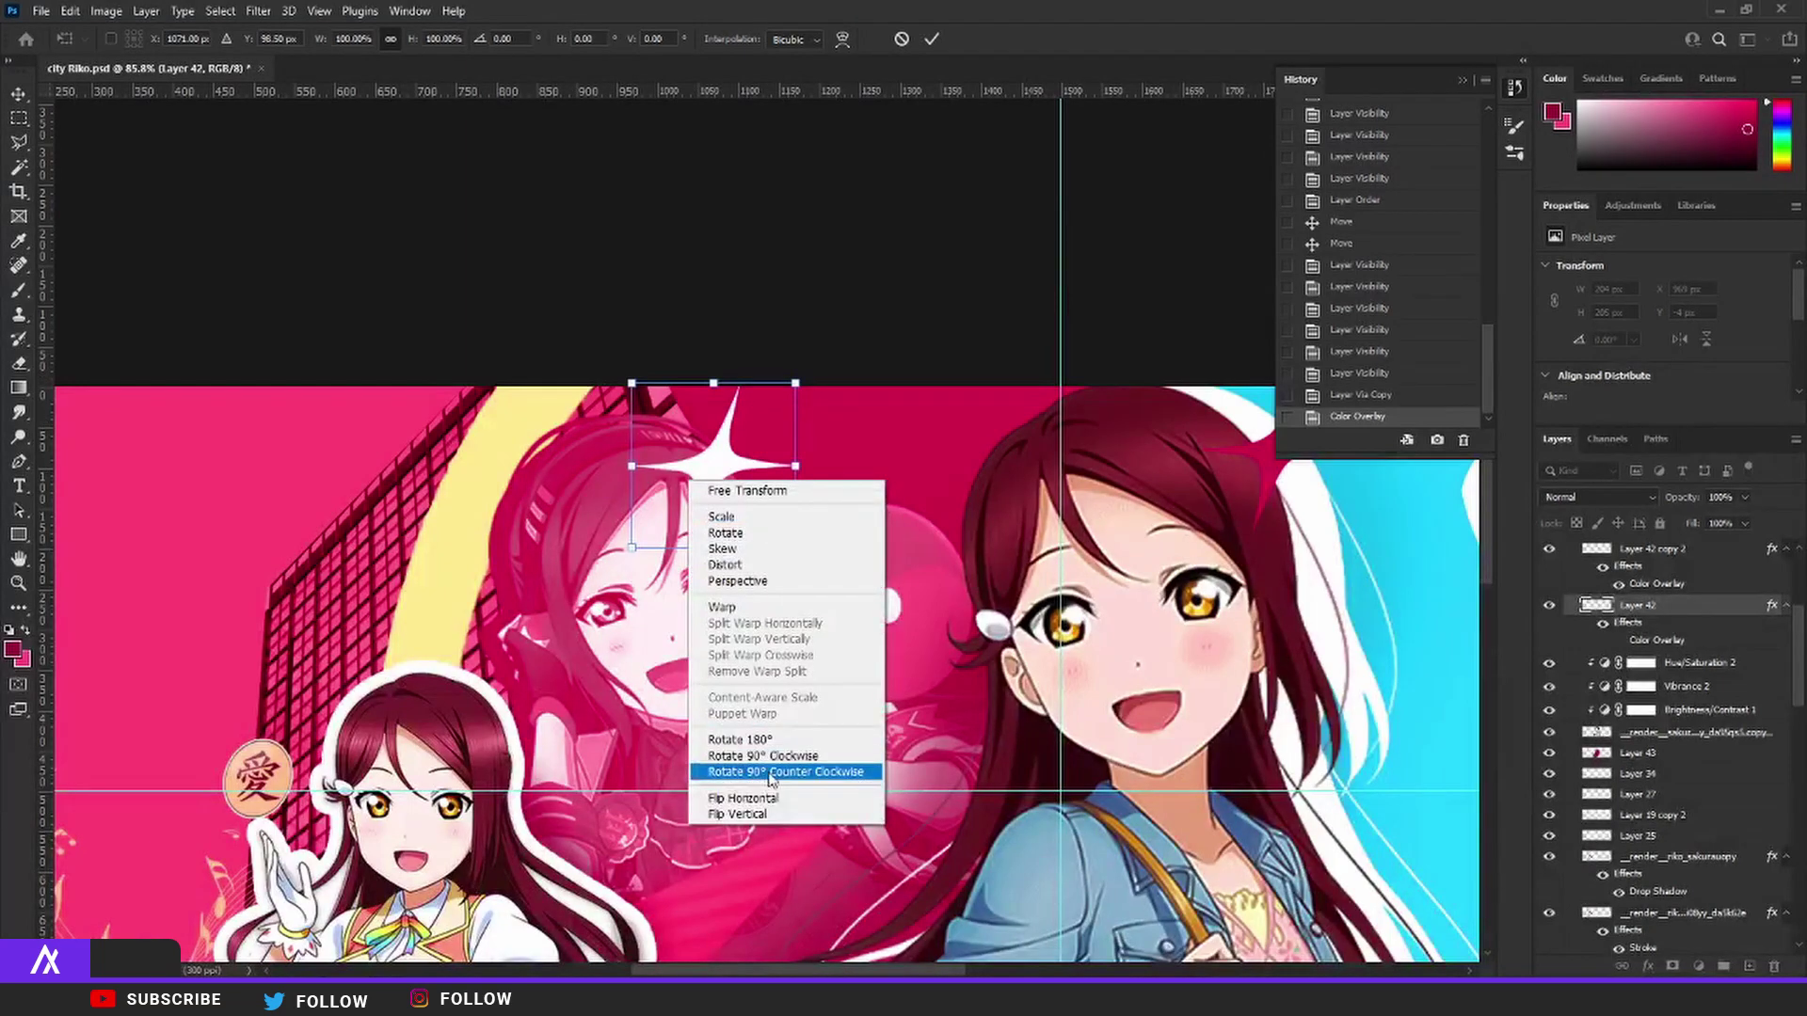
left_click(744, 798)
right_click(711, 487)
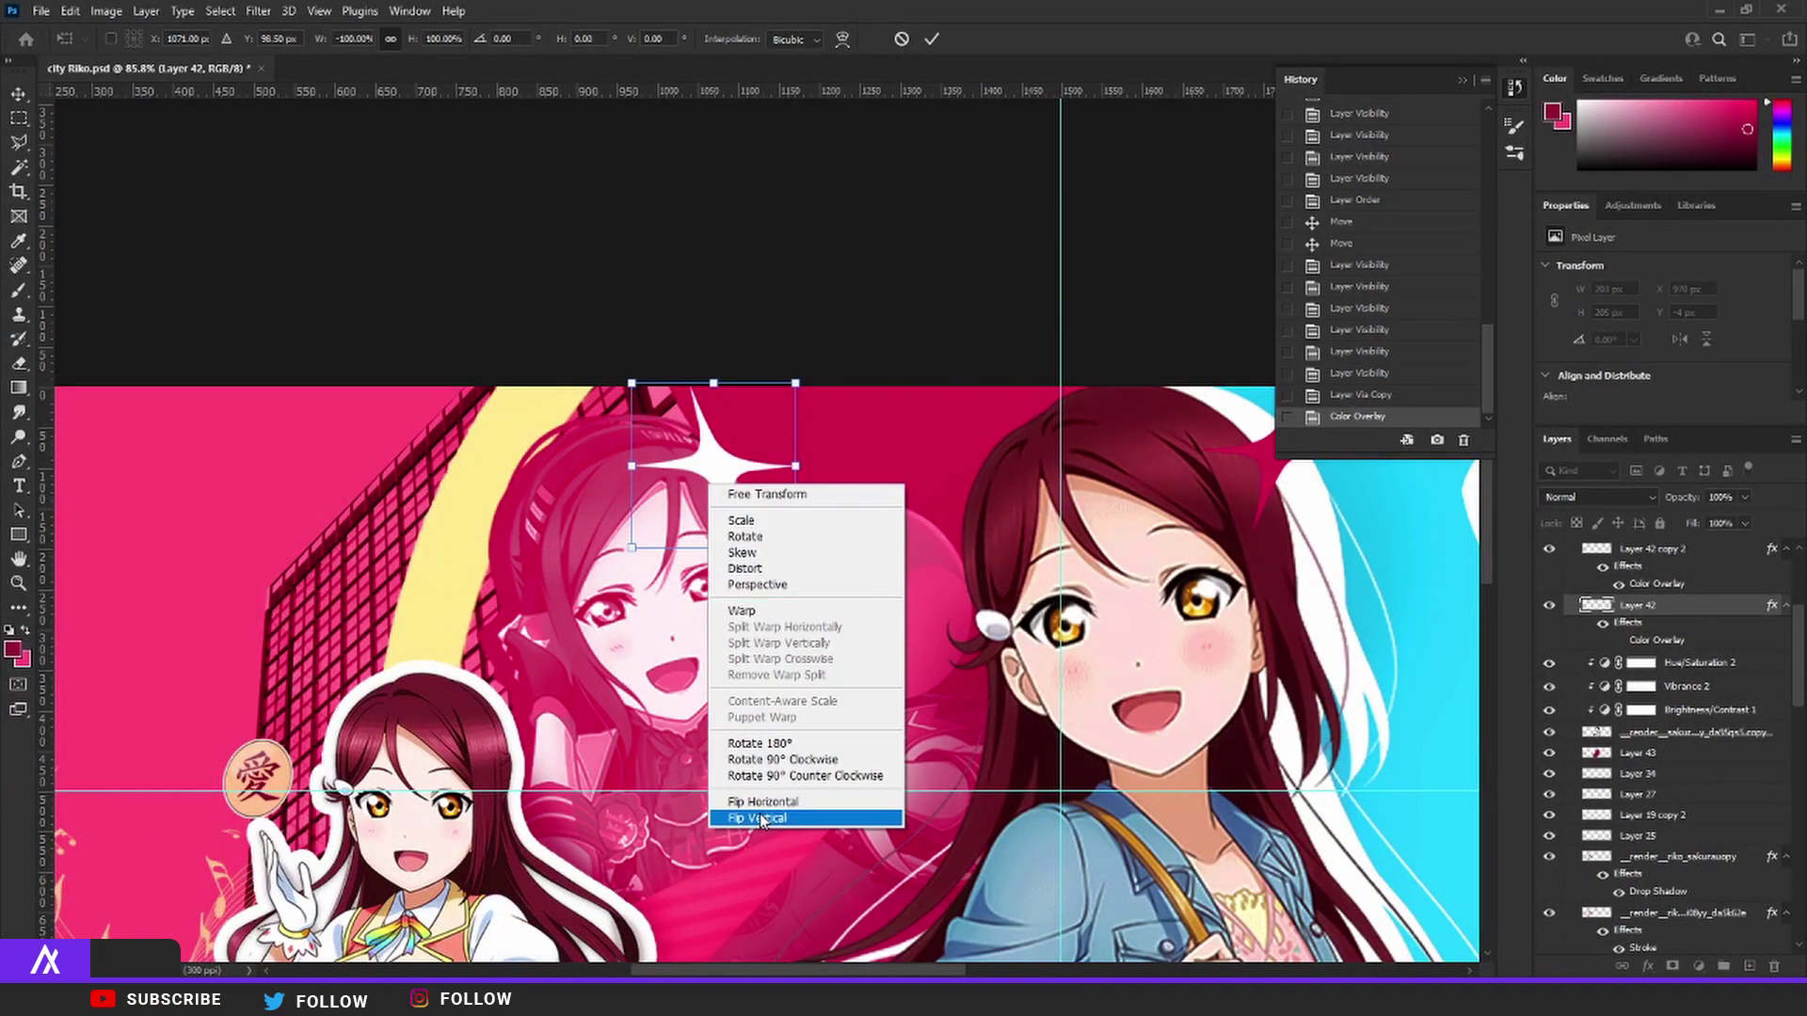
left_click(762, 802)
left_click_drag(795, 383, 739, 403)
key("Return")
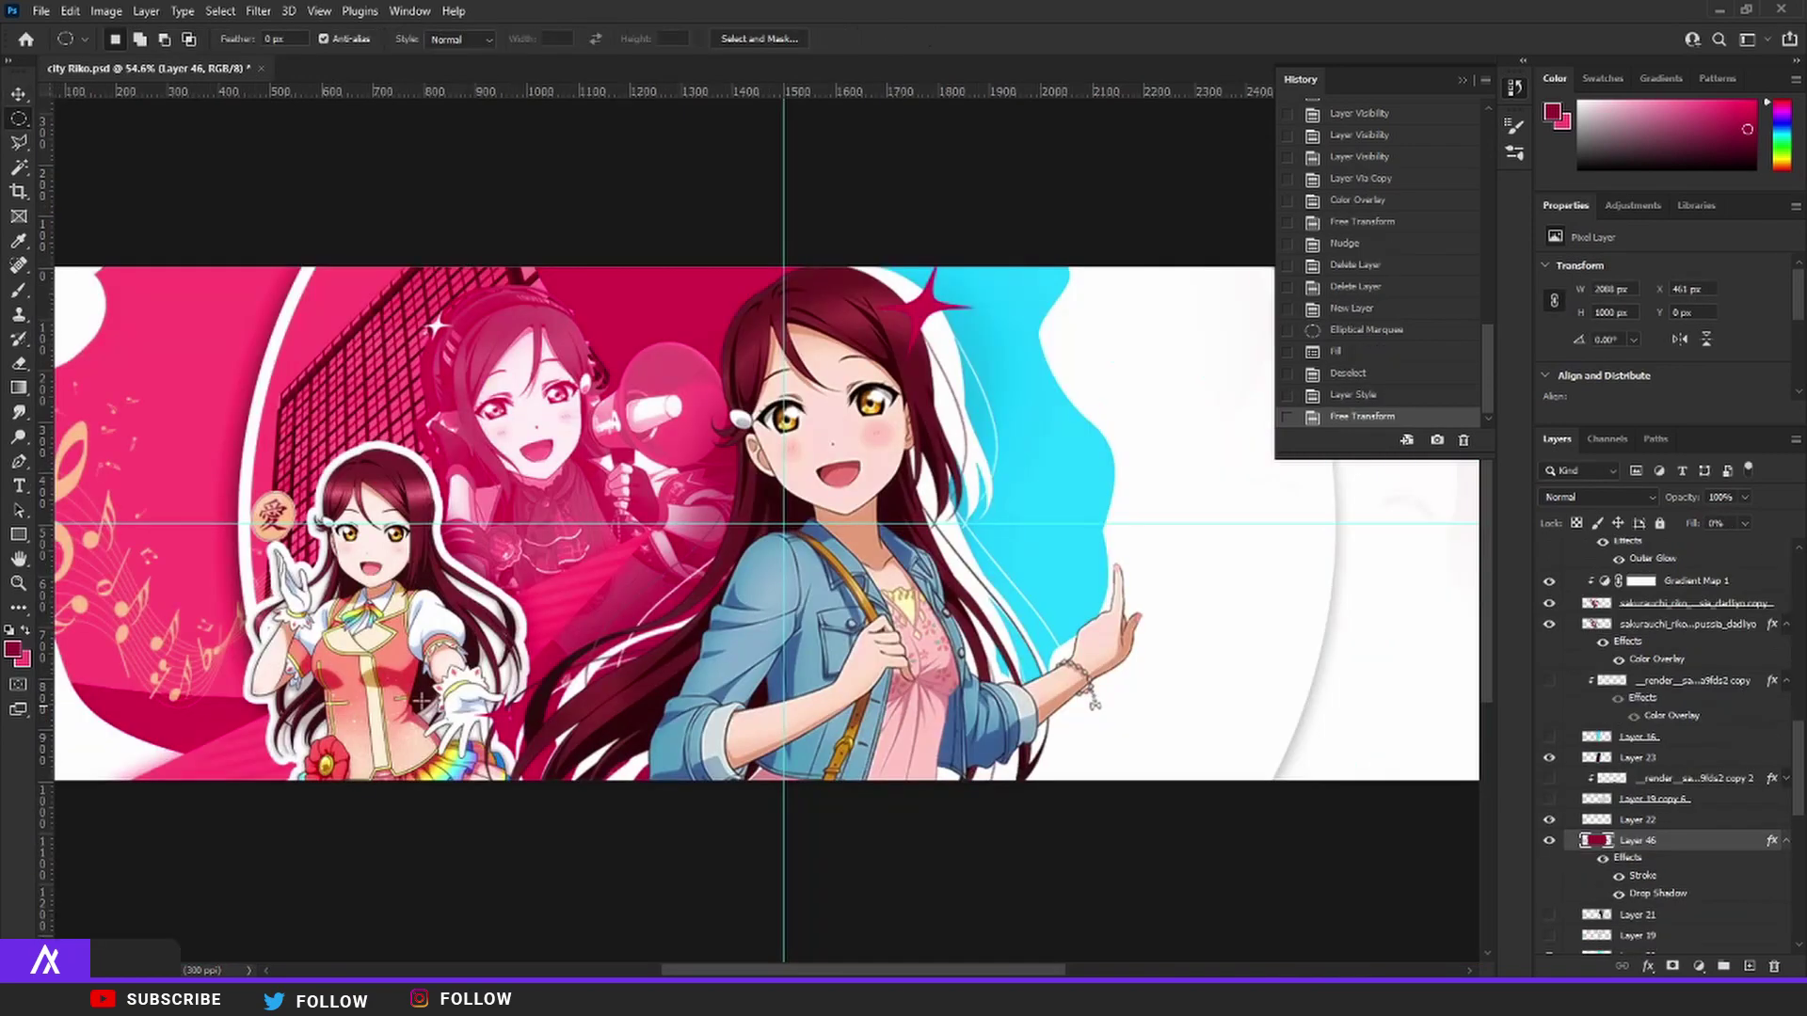
- Duplicate the process layer, flip it horizontally, and rotate it onto the banner's right side
key("v")
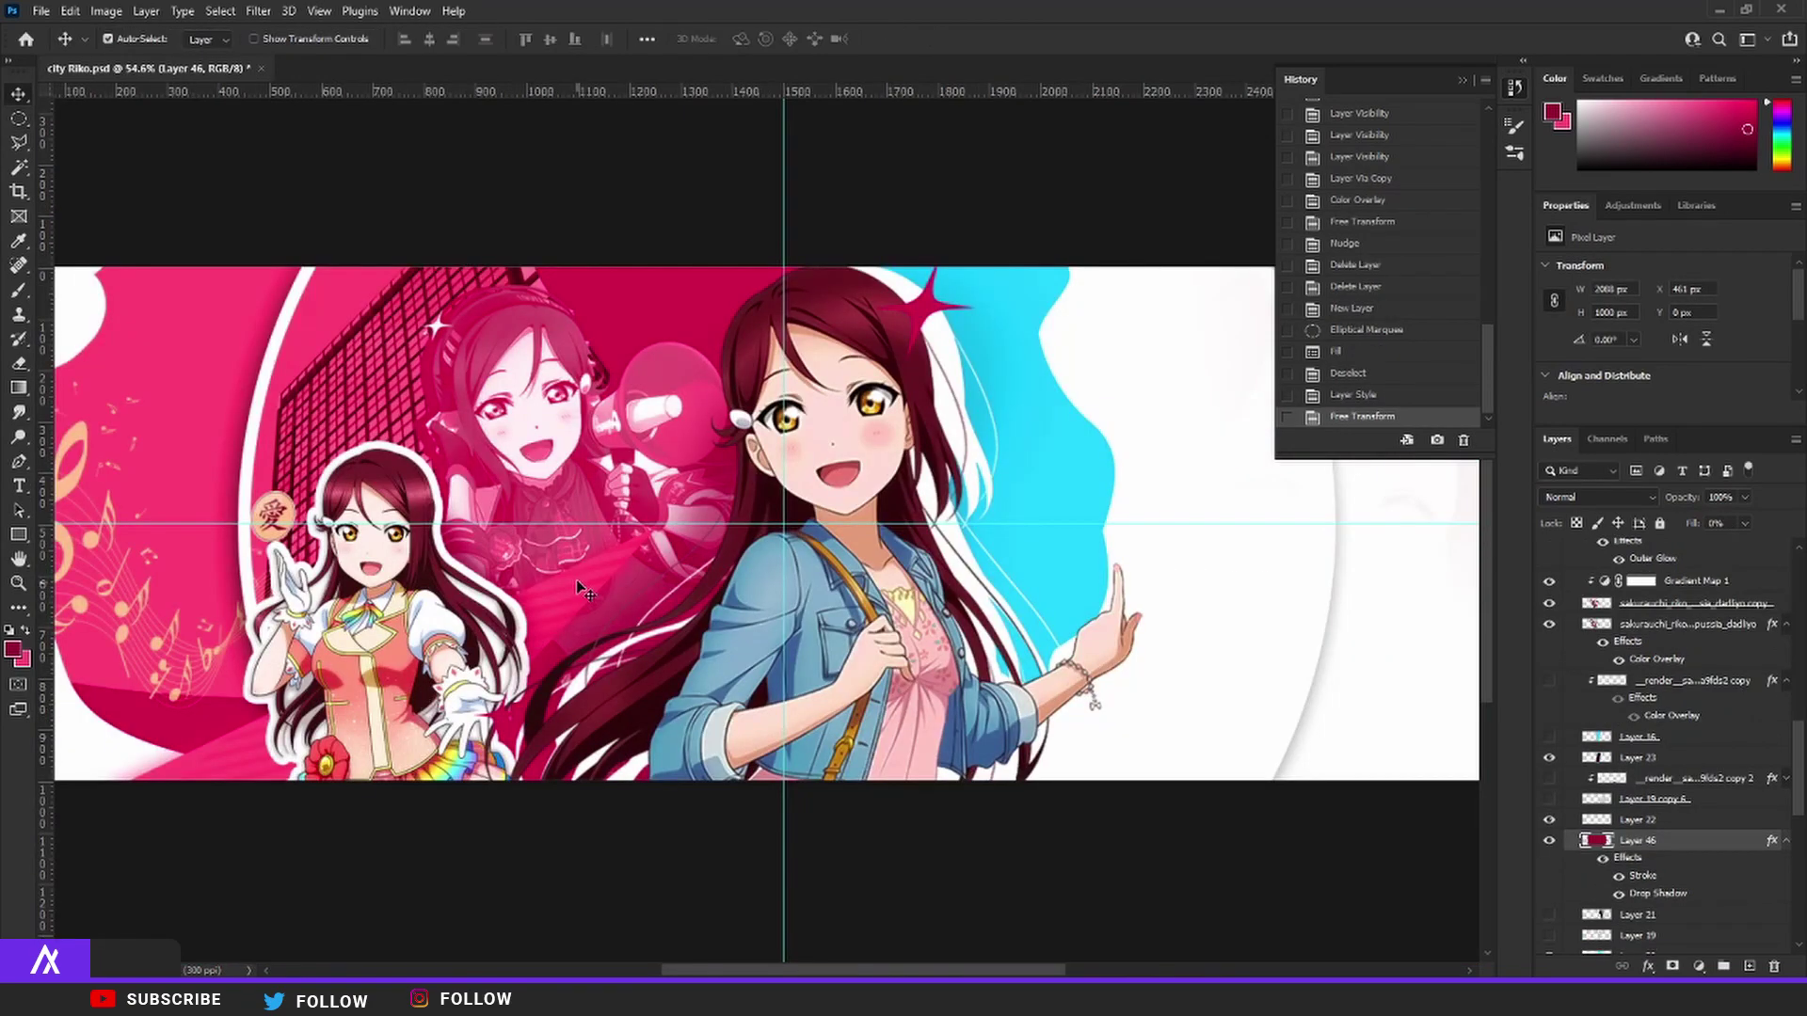
left_click(582, 588)
key("ctrl+j")
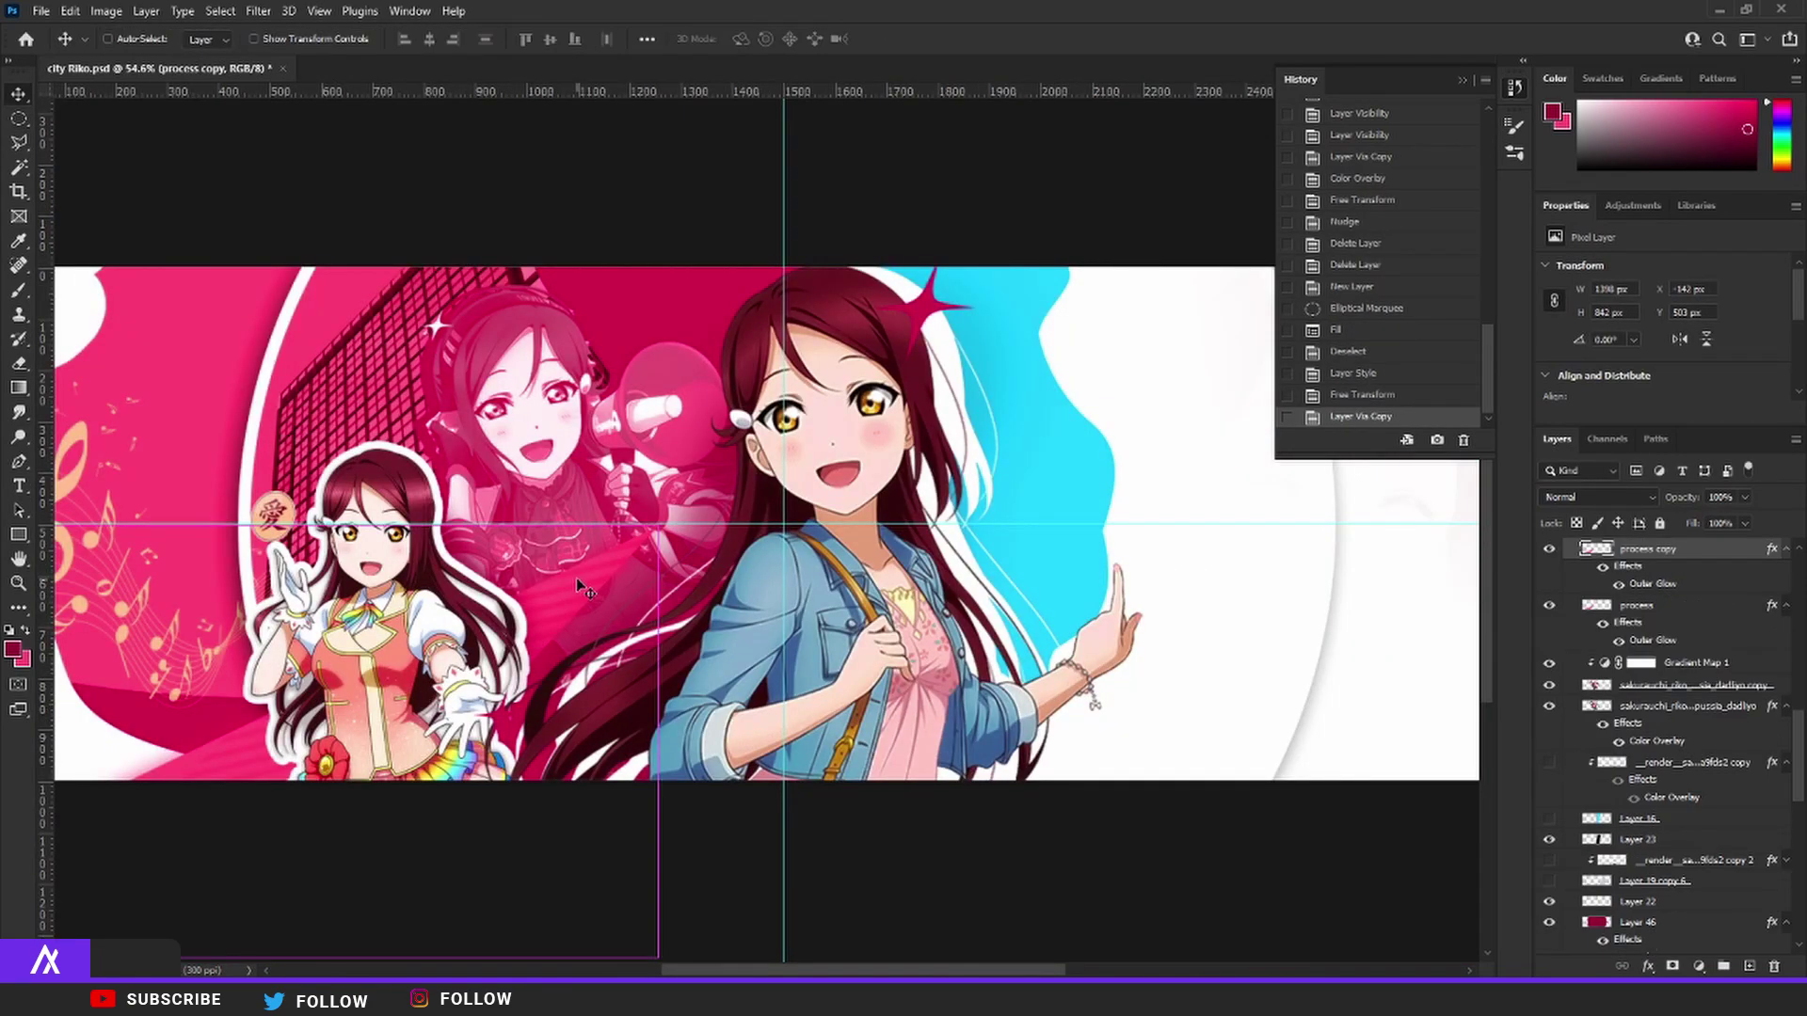
key("ctrl+t")
right_click(546, 672)
left_click(598, 639)
scroll(638, 694, "down", 2)
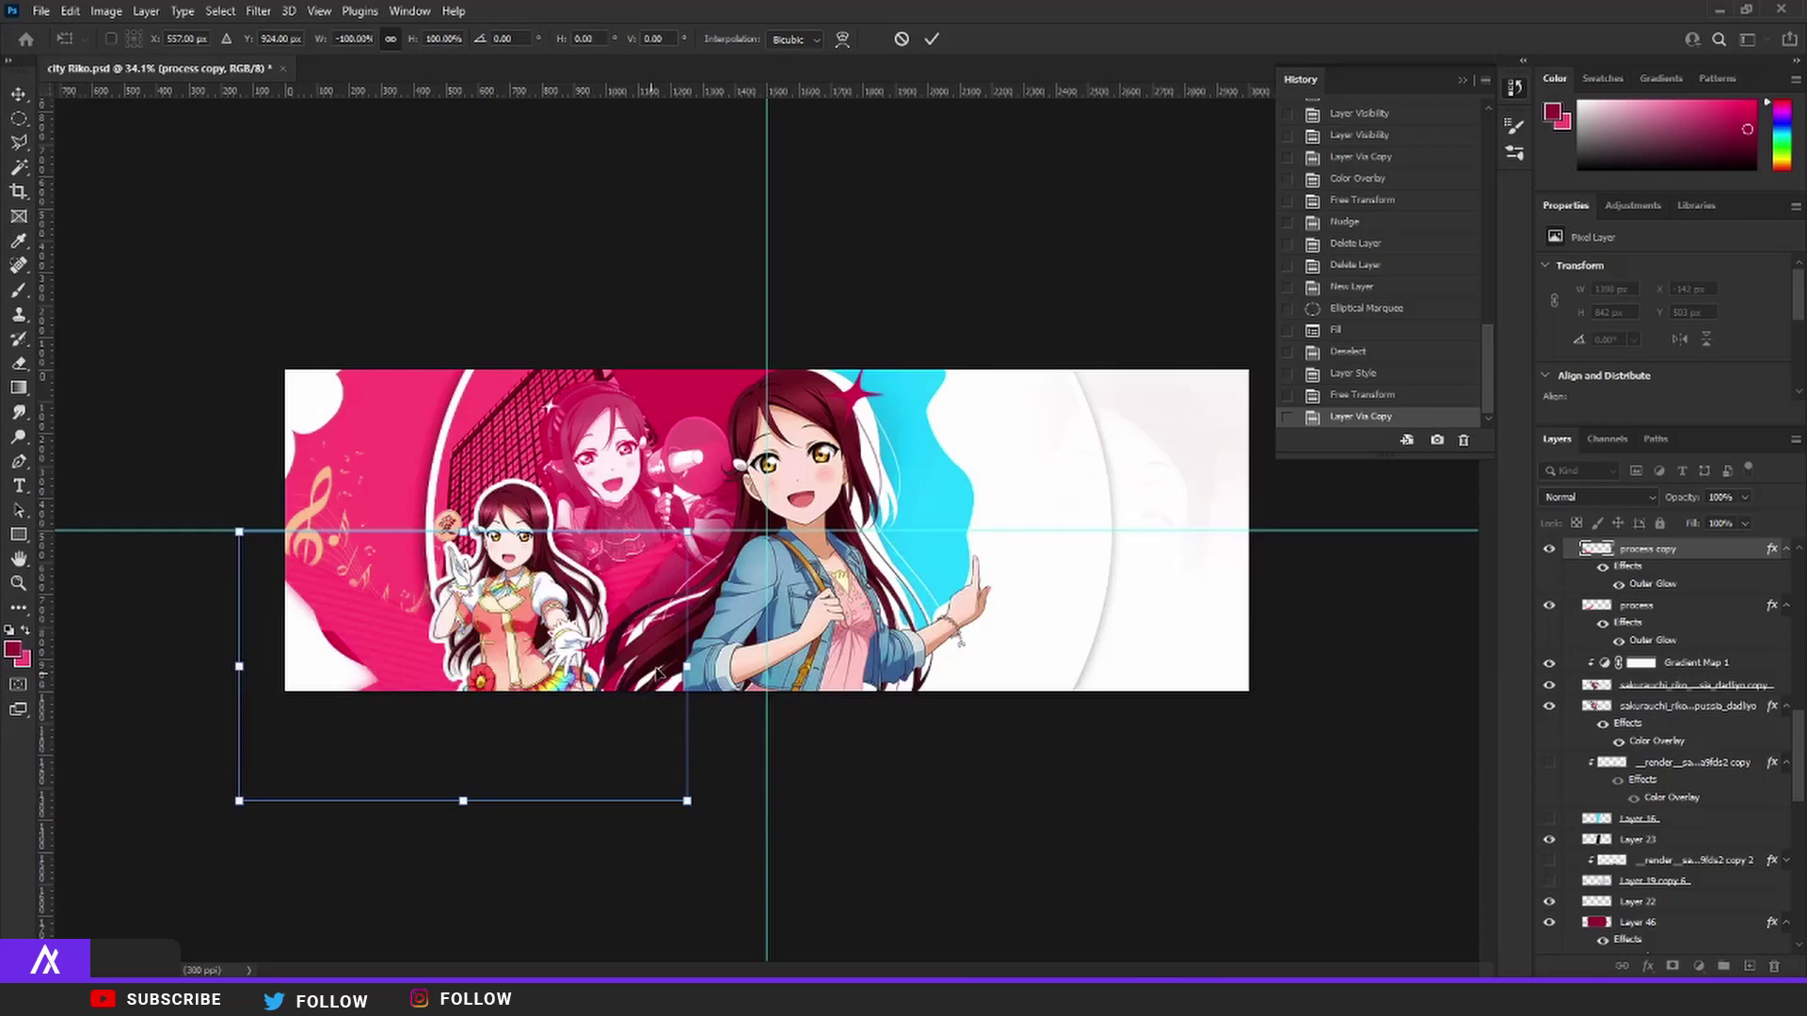
left_click_drag(576, 664, 1207, 649)
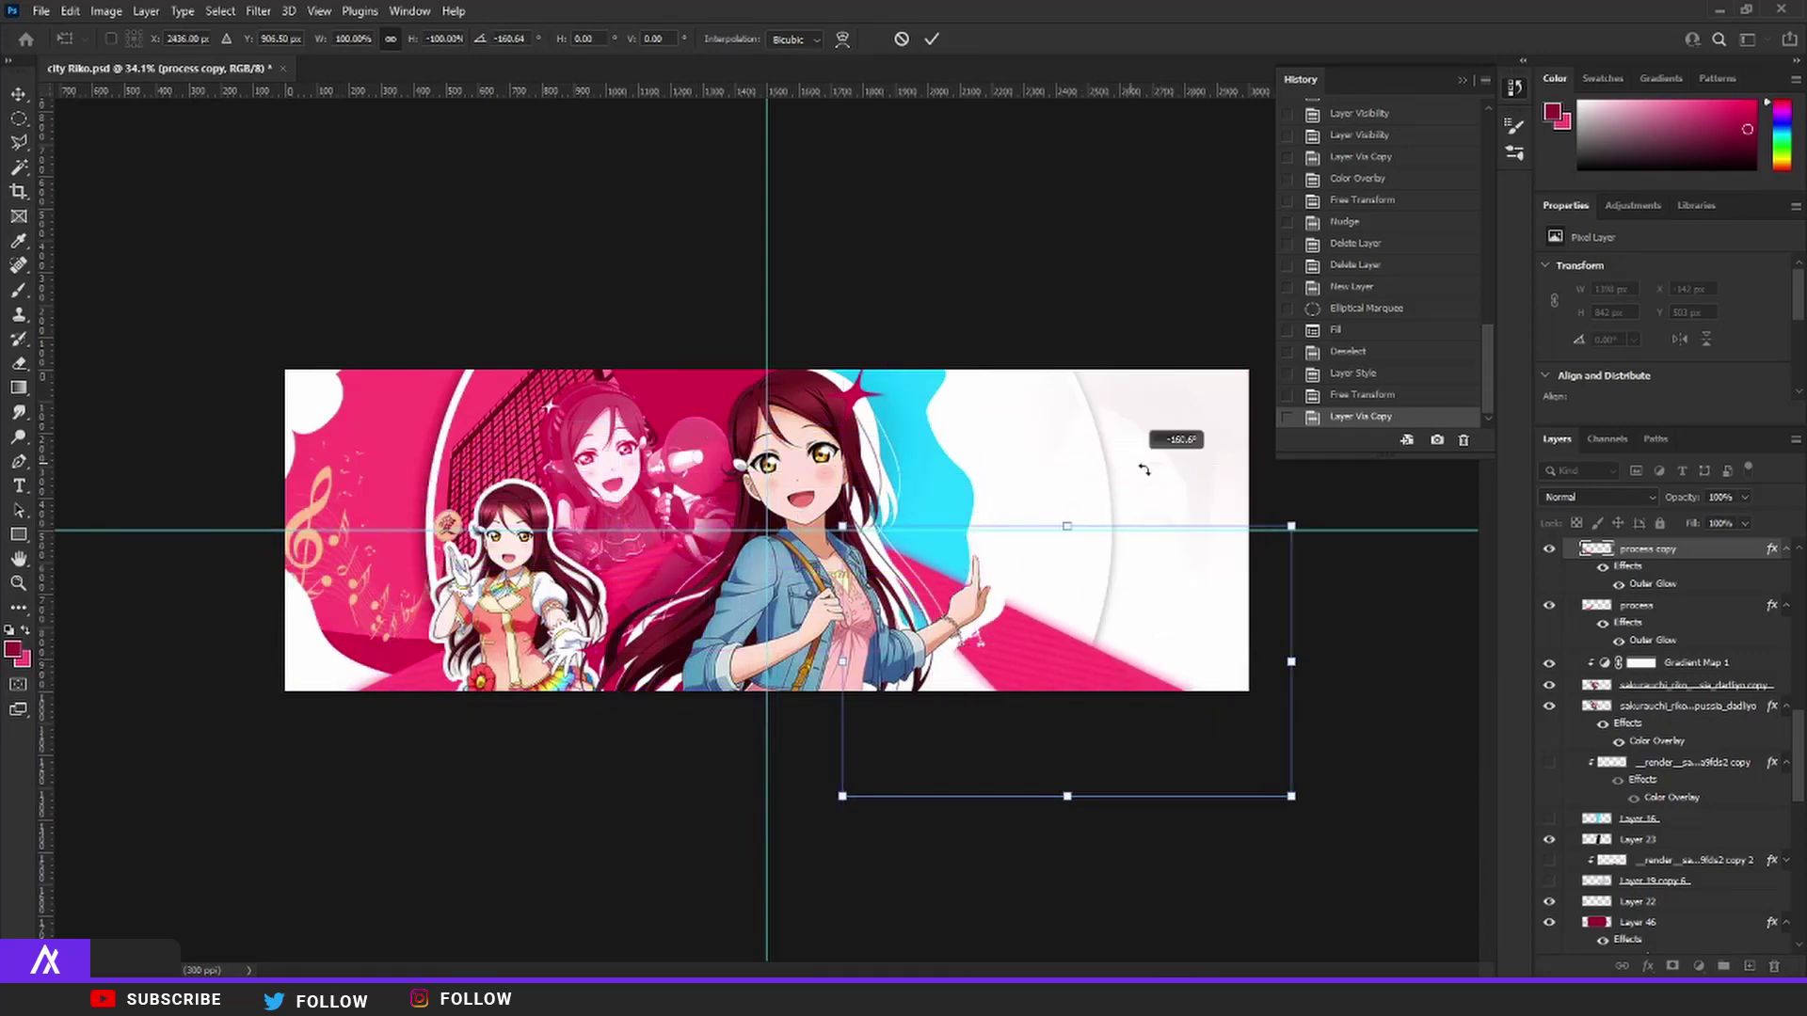
left_click_drag(1146, 471, 1082, 715)
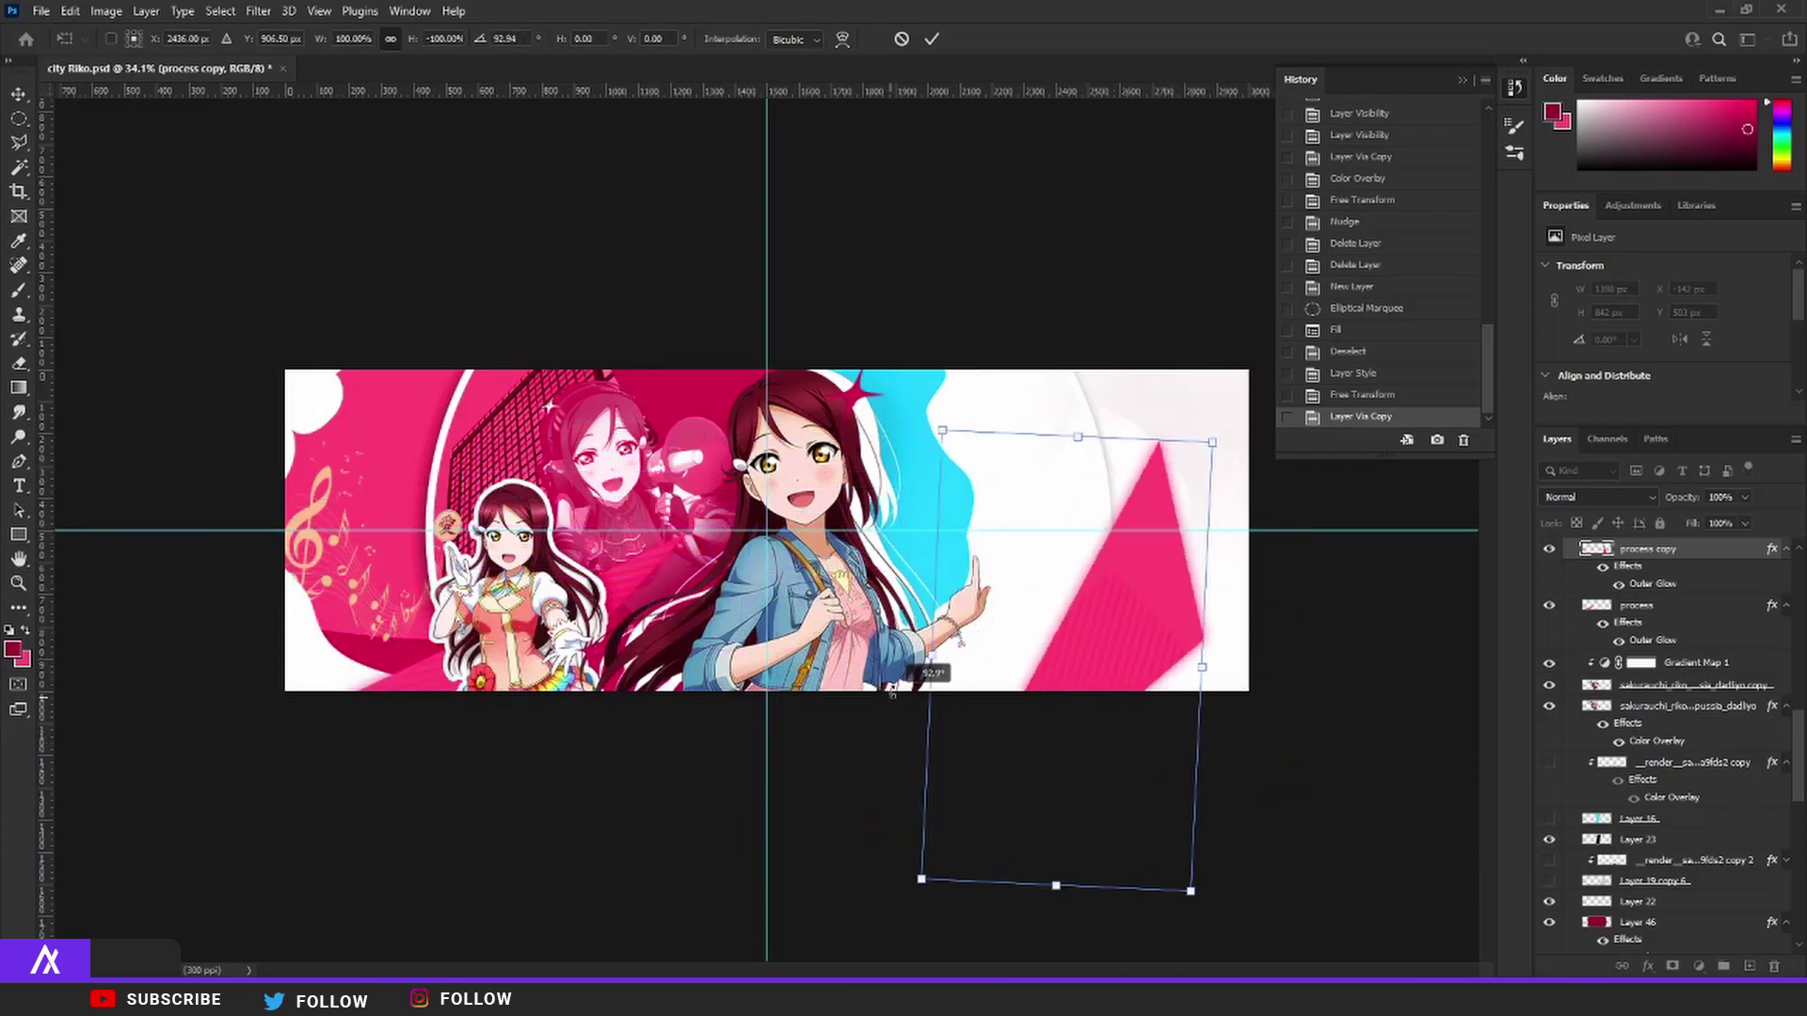
left_click_drag(1050, 616, 1000, 349)
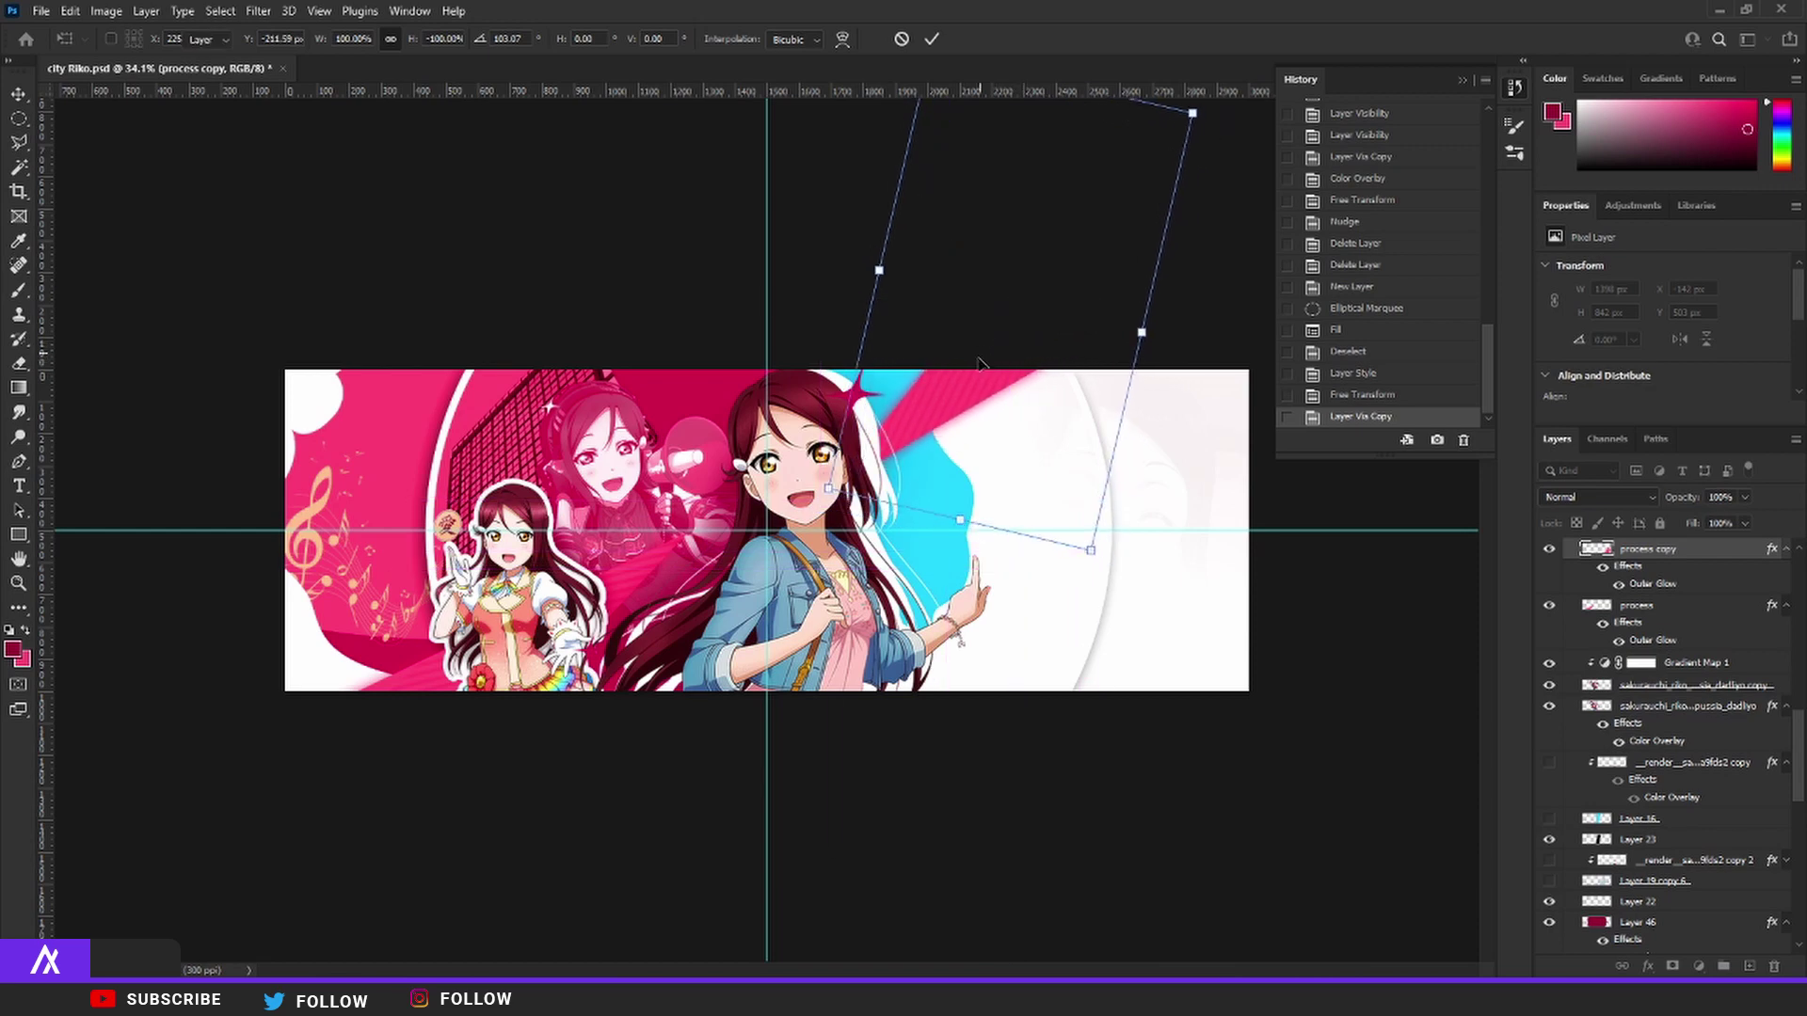
key("Return")
key("ctrl+0")
- Give the copy a 13 px white outline stroke in Layer Style
double_click(1707, 562)
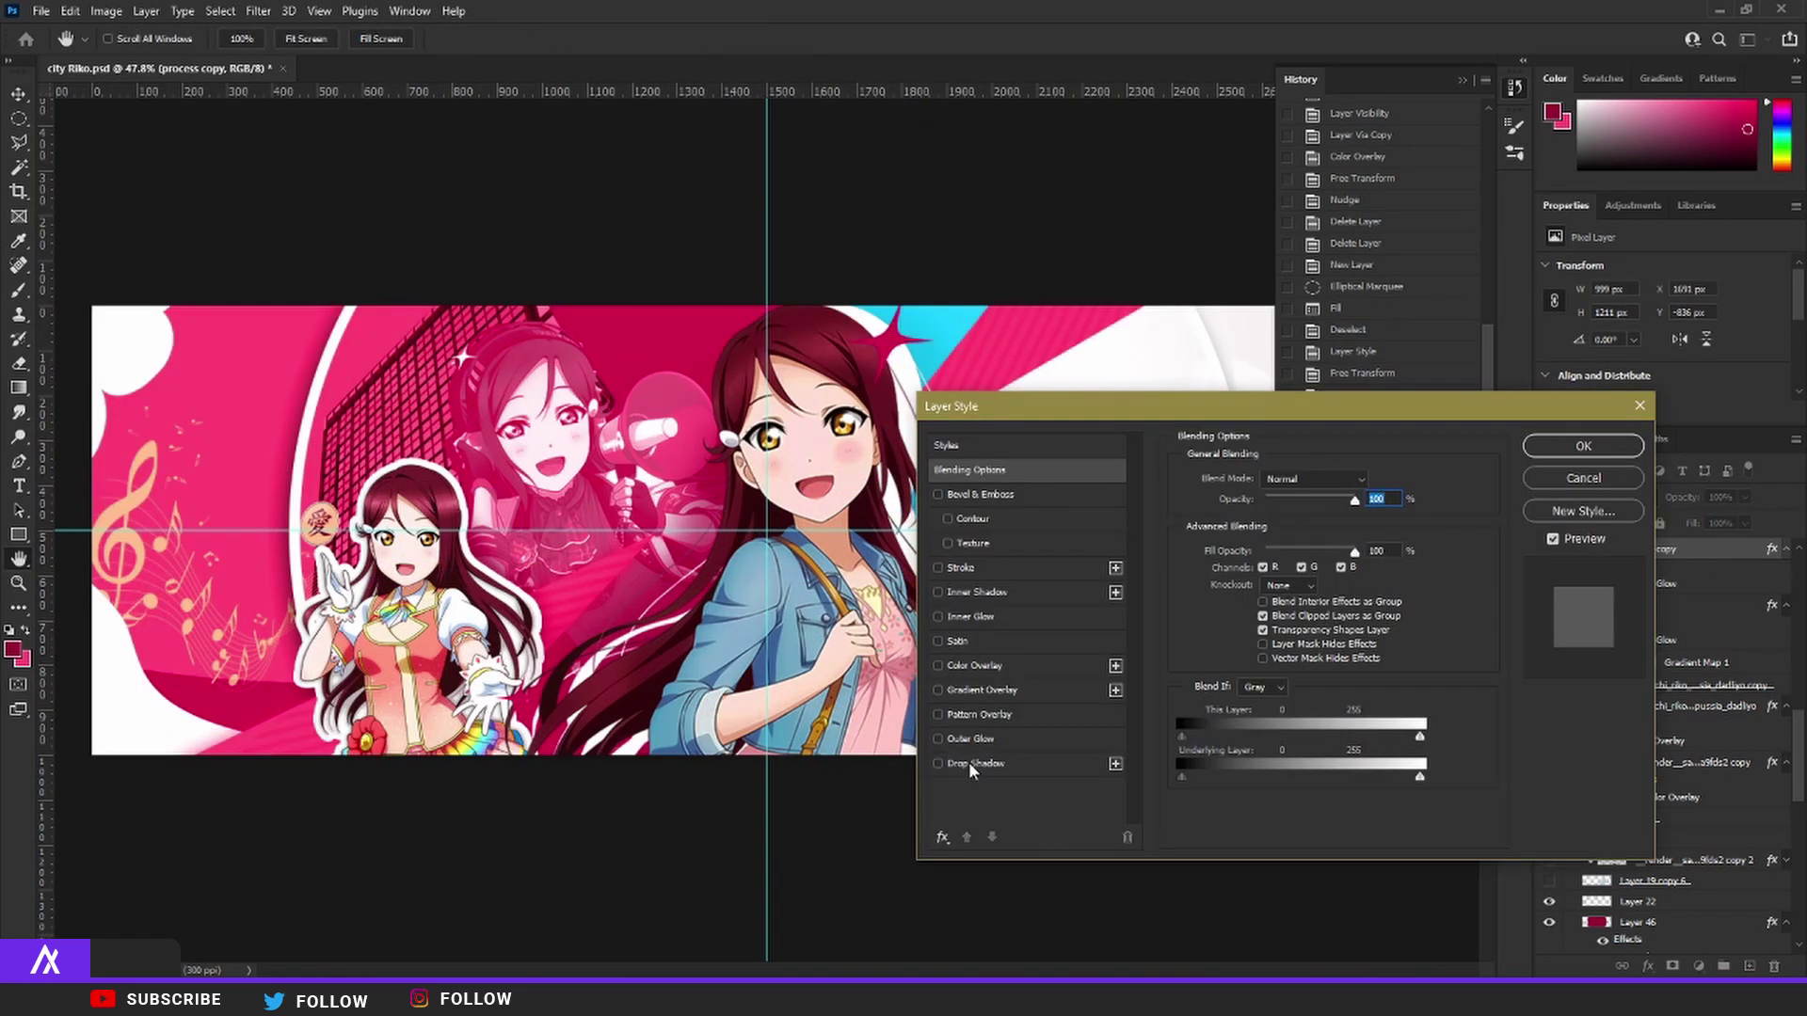
left_click(973, 765)
left_click(1380, 483)
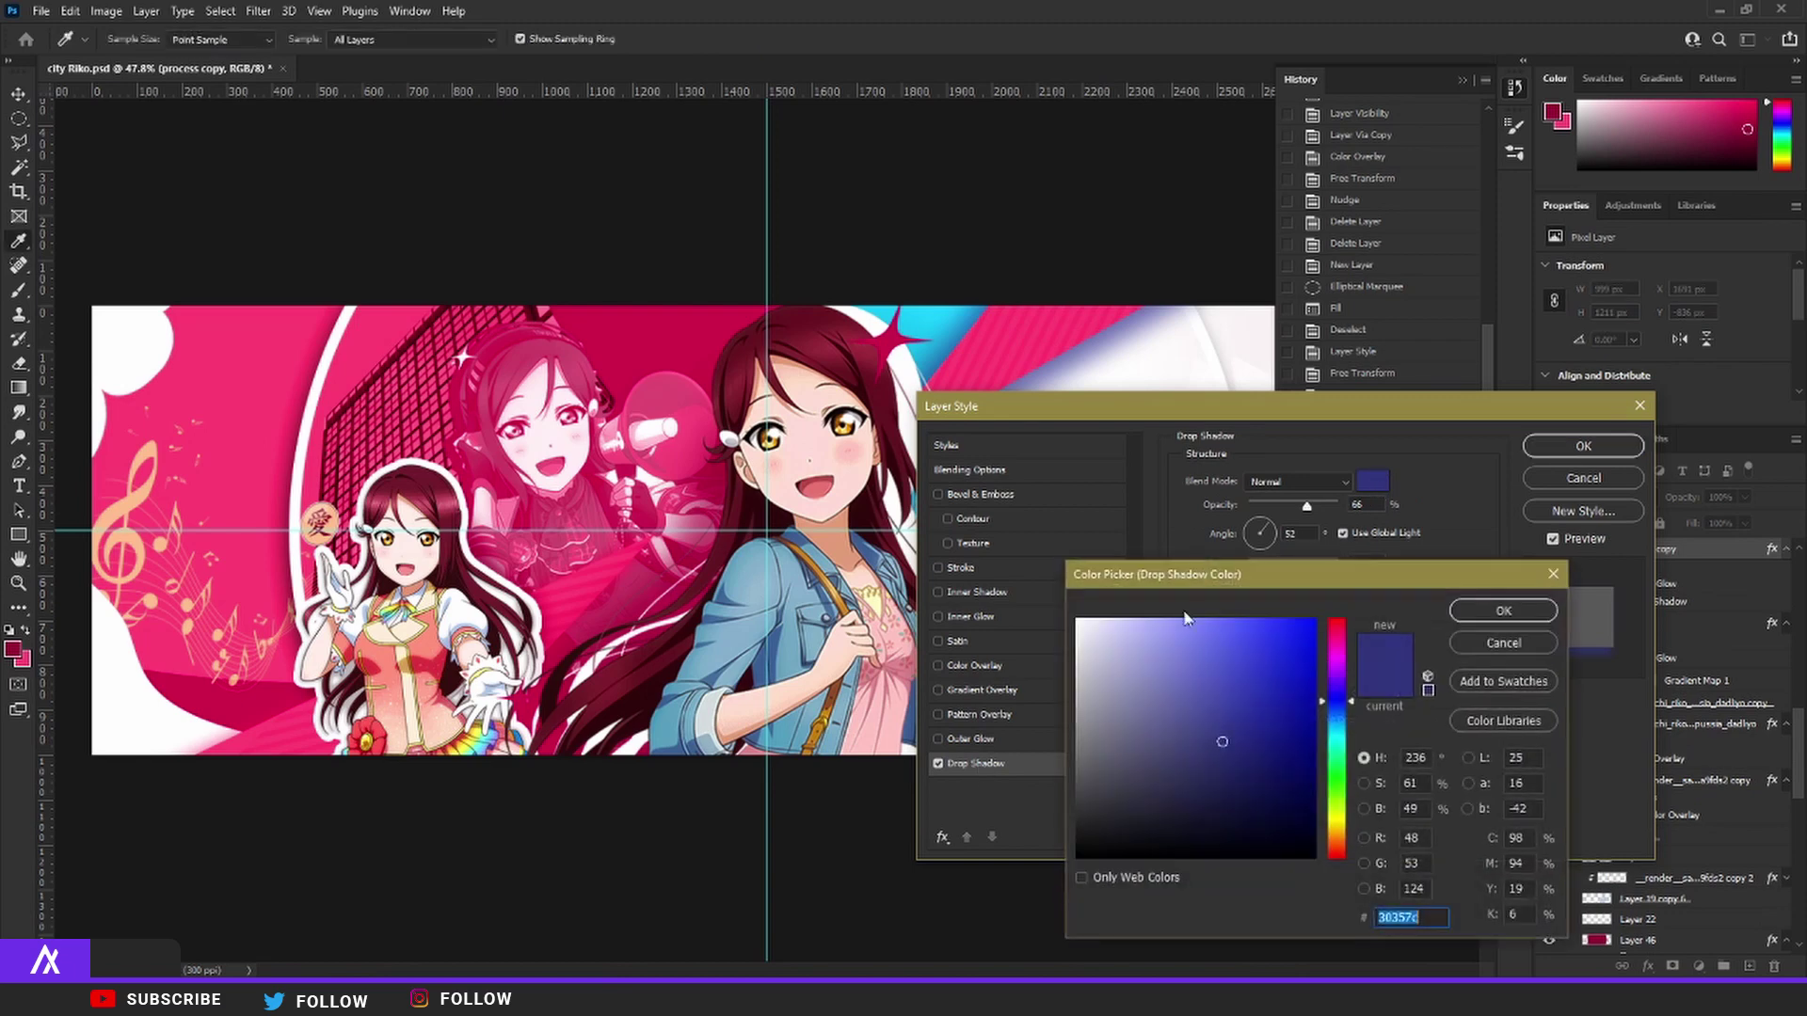
left_click(1129, 875)
left_click(1498, 607)
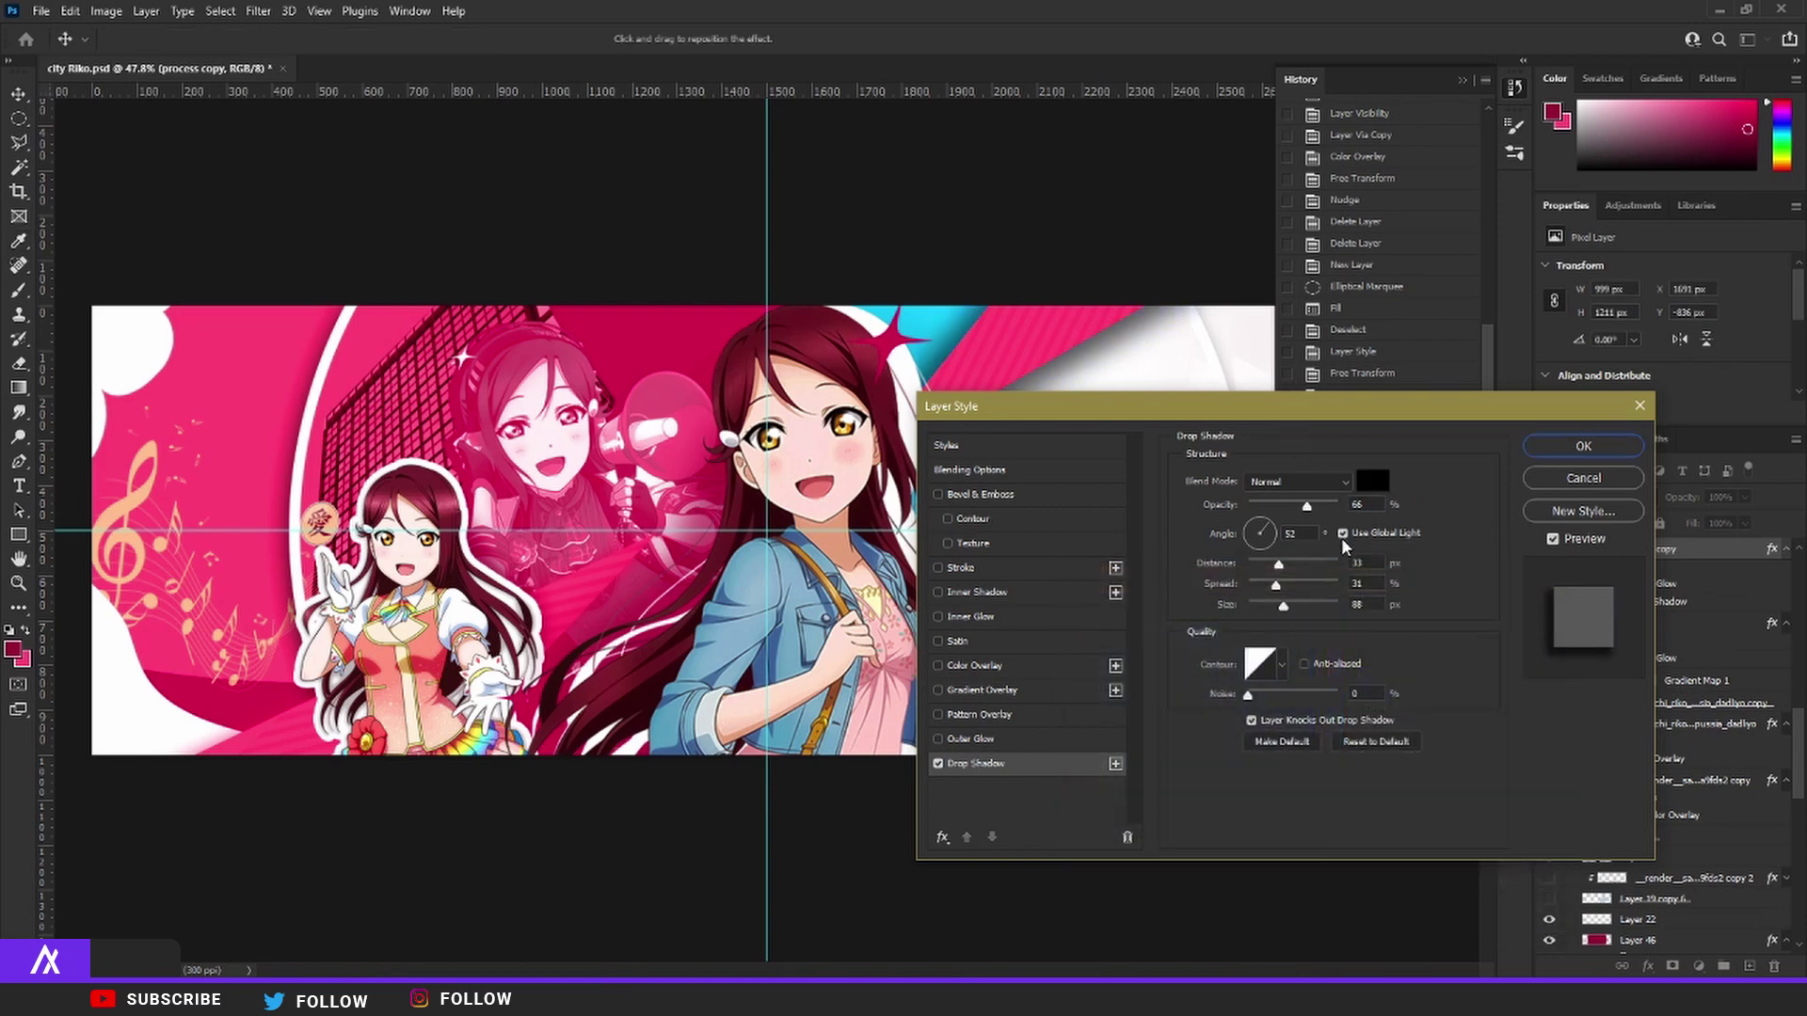
left_click(938, 763)
left_click(957, 569)
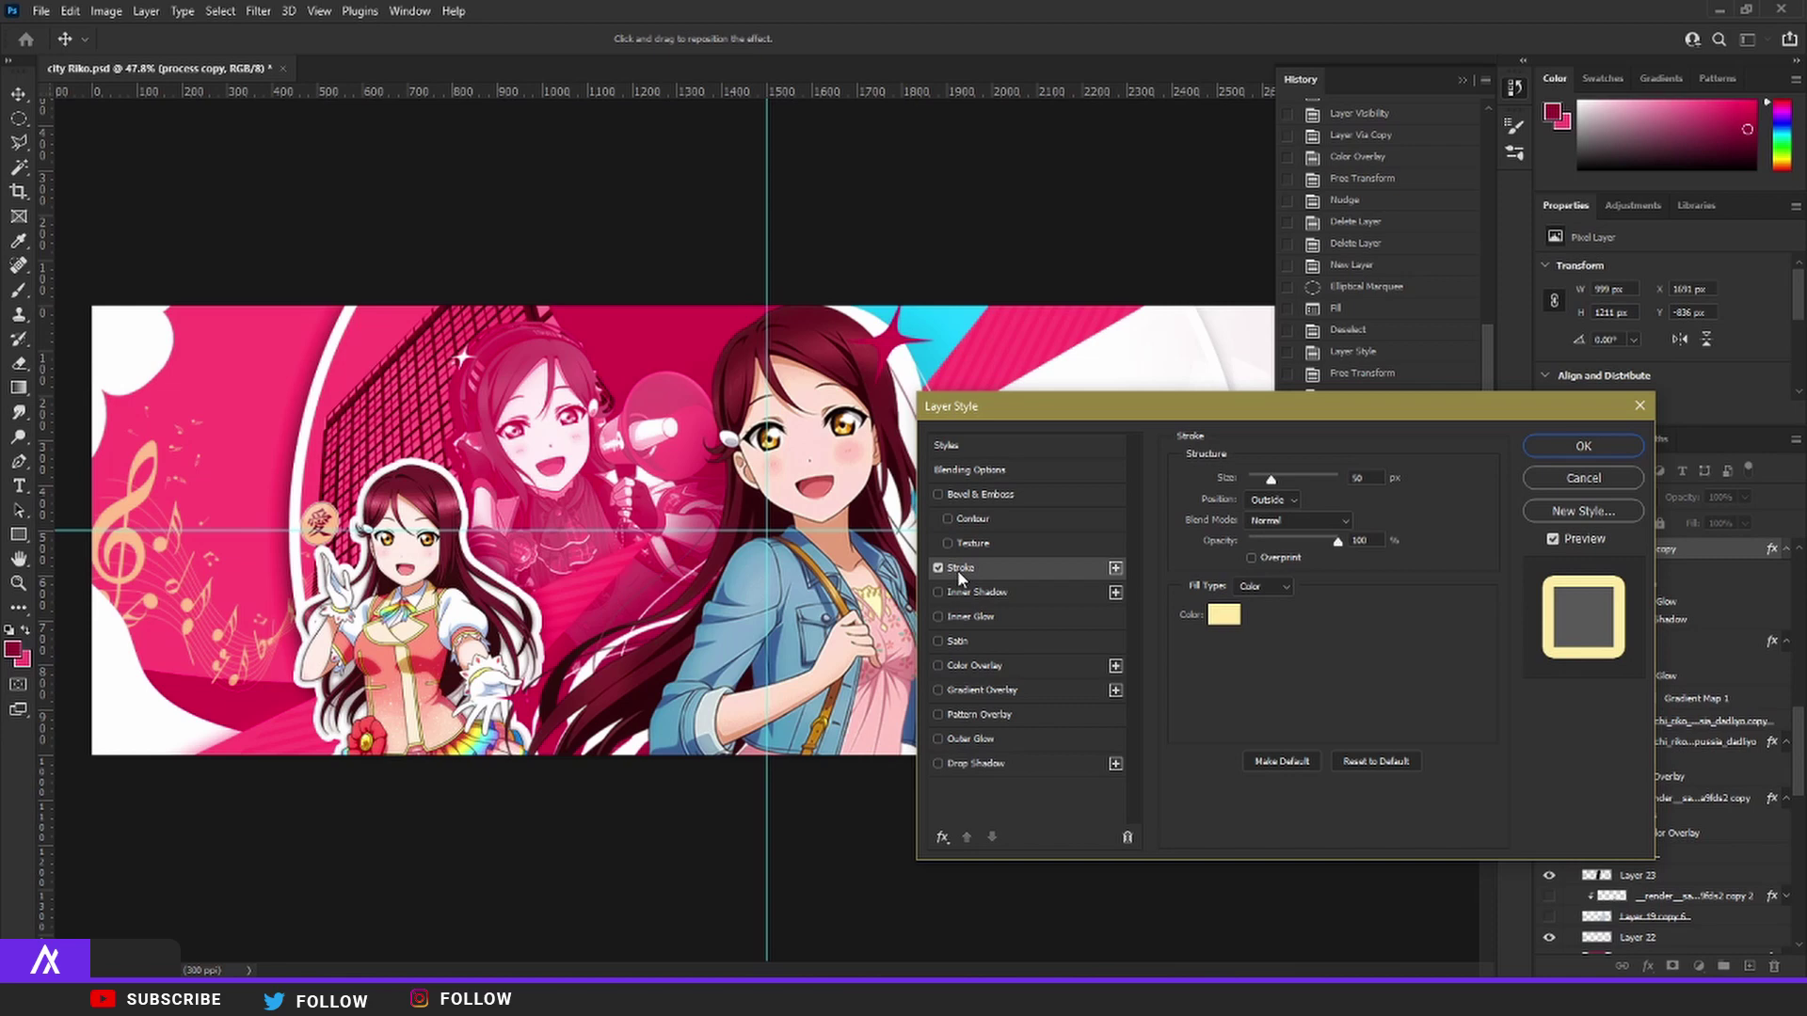
left_click_drag(1271, 482, 1258, 482)
left_click(1223, 615)
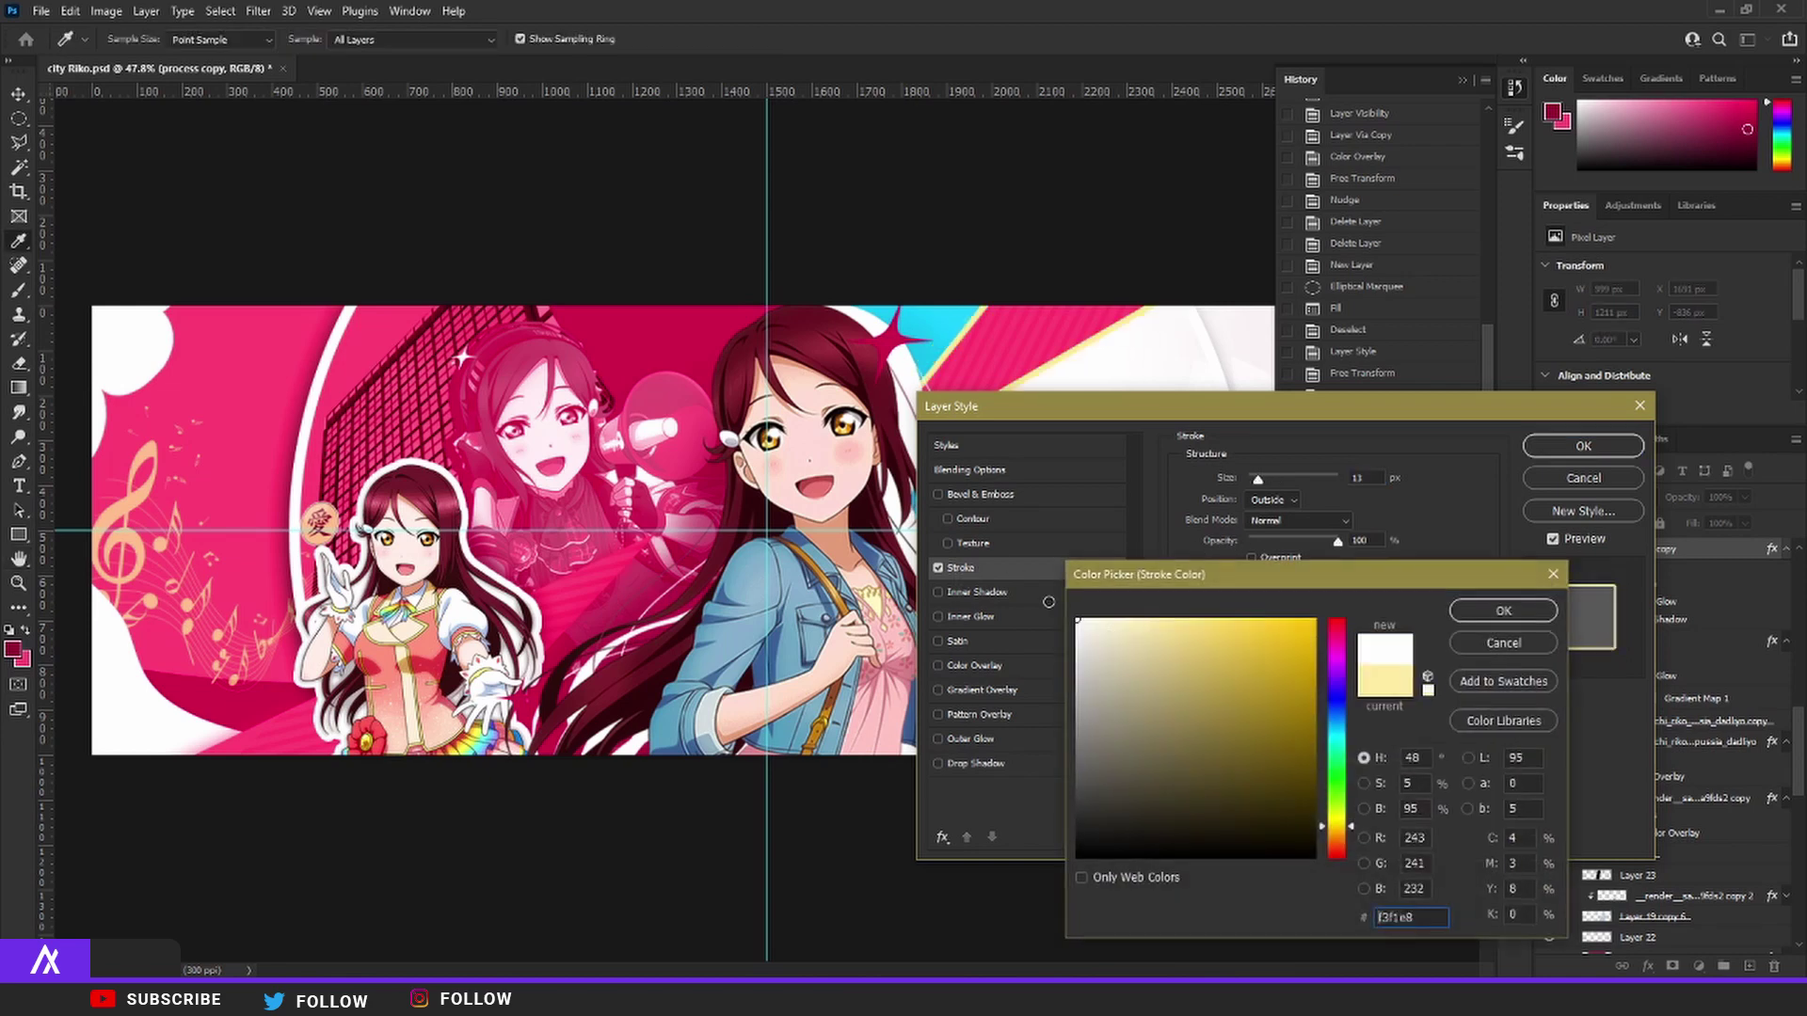
left_click(1503, 611)
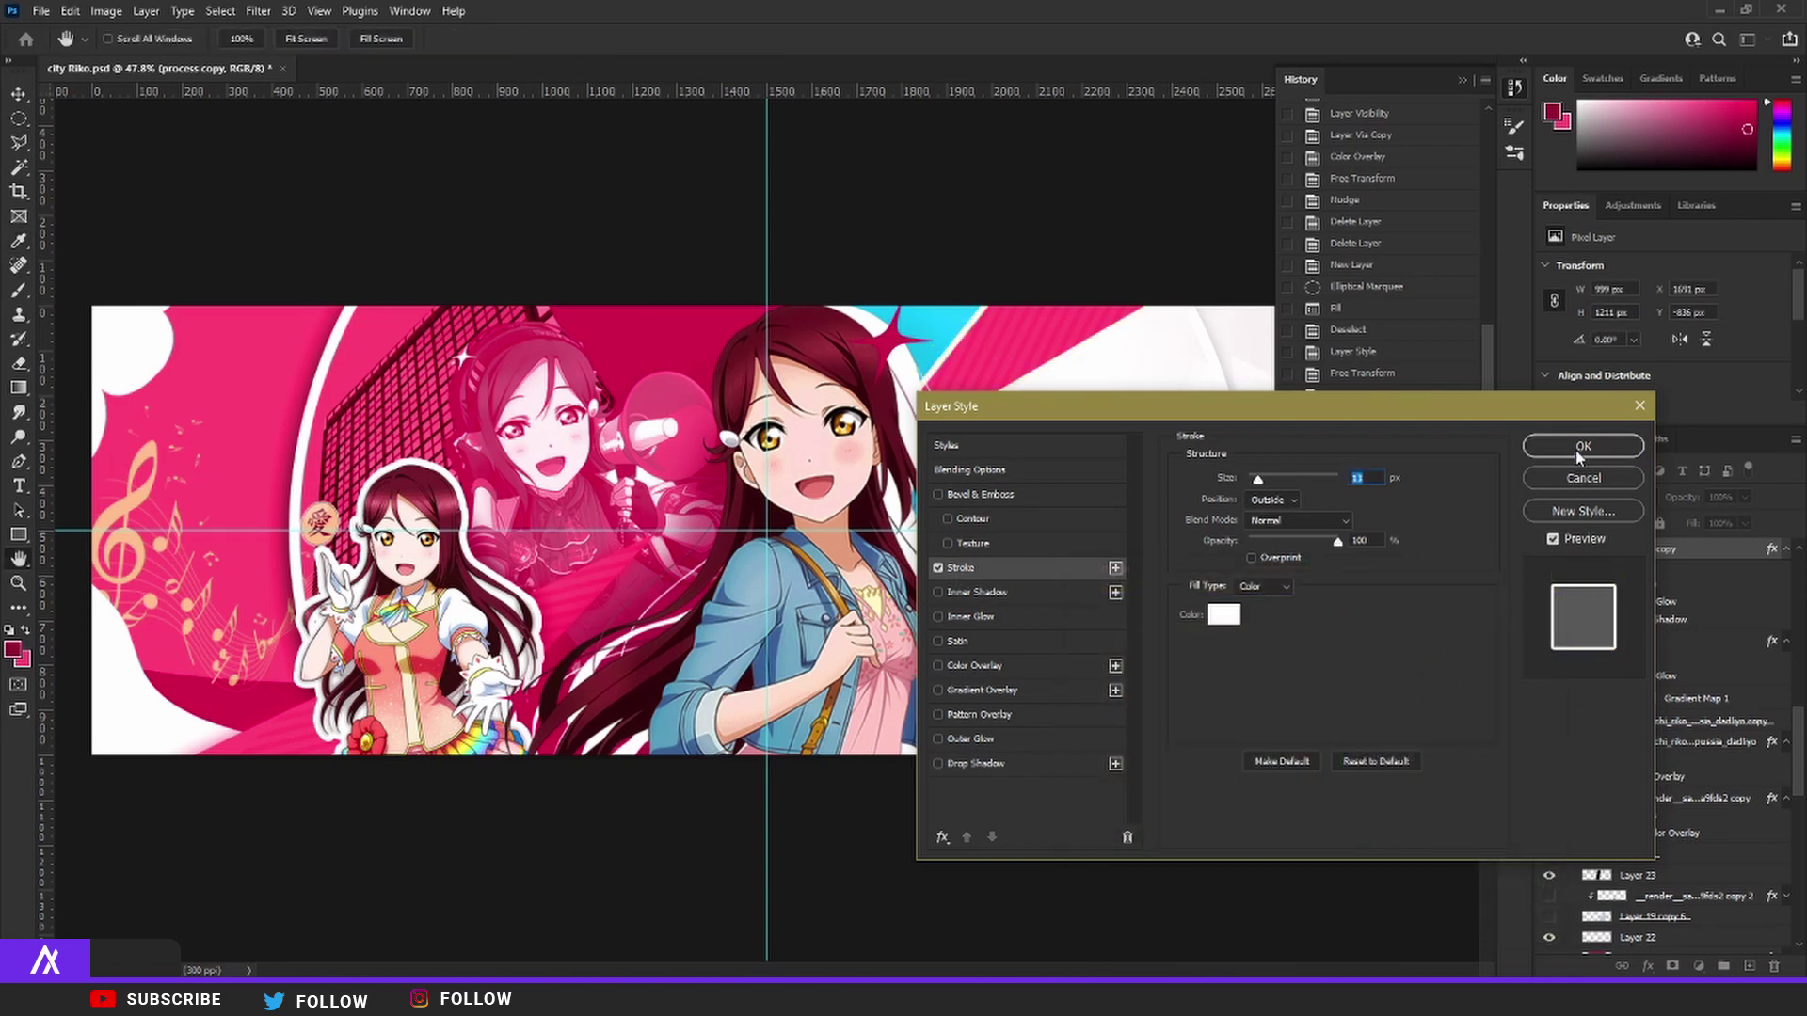
left_click(1584, 446)
- Duplicate the stroked layer and add a drop shadow of size 32, distance 5, opacity 28
key("ctrl+j")
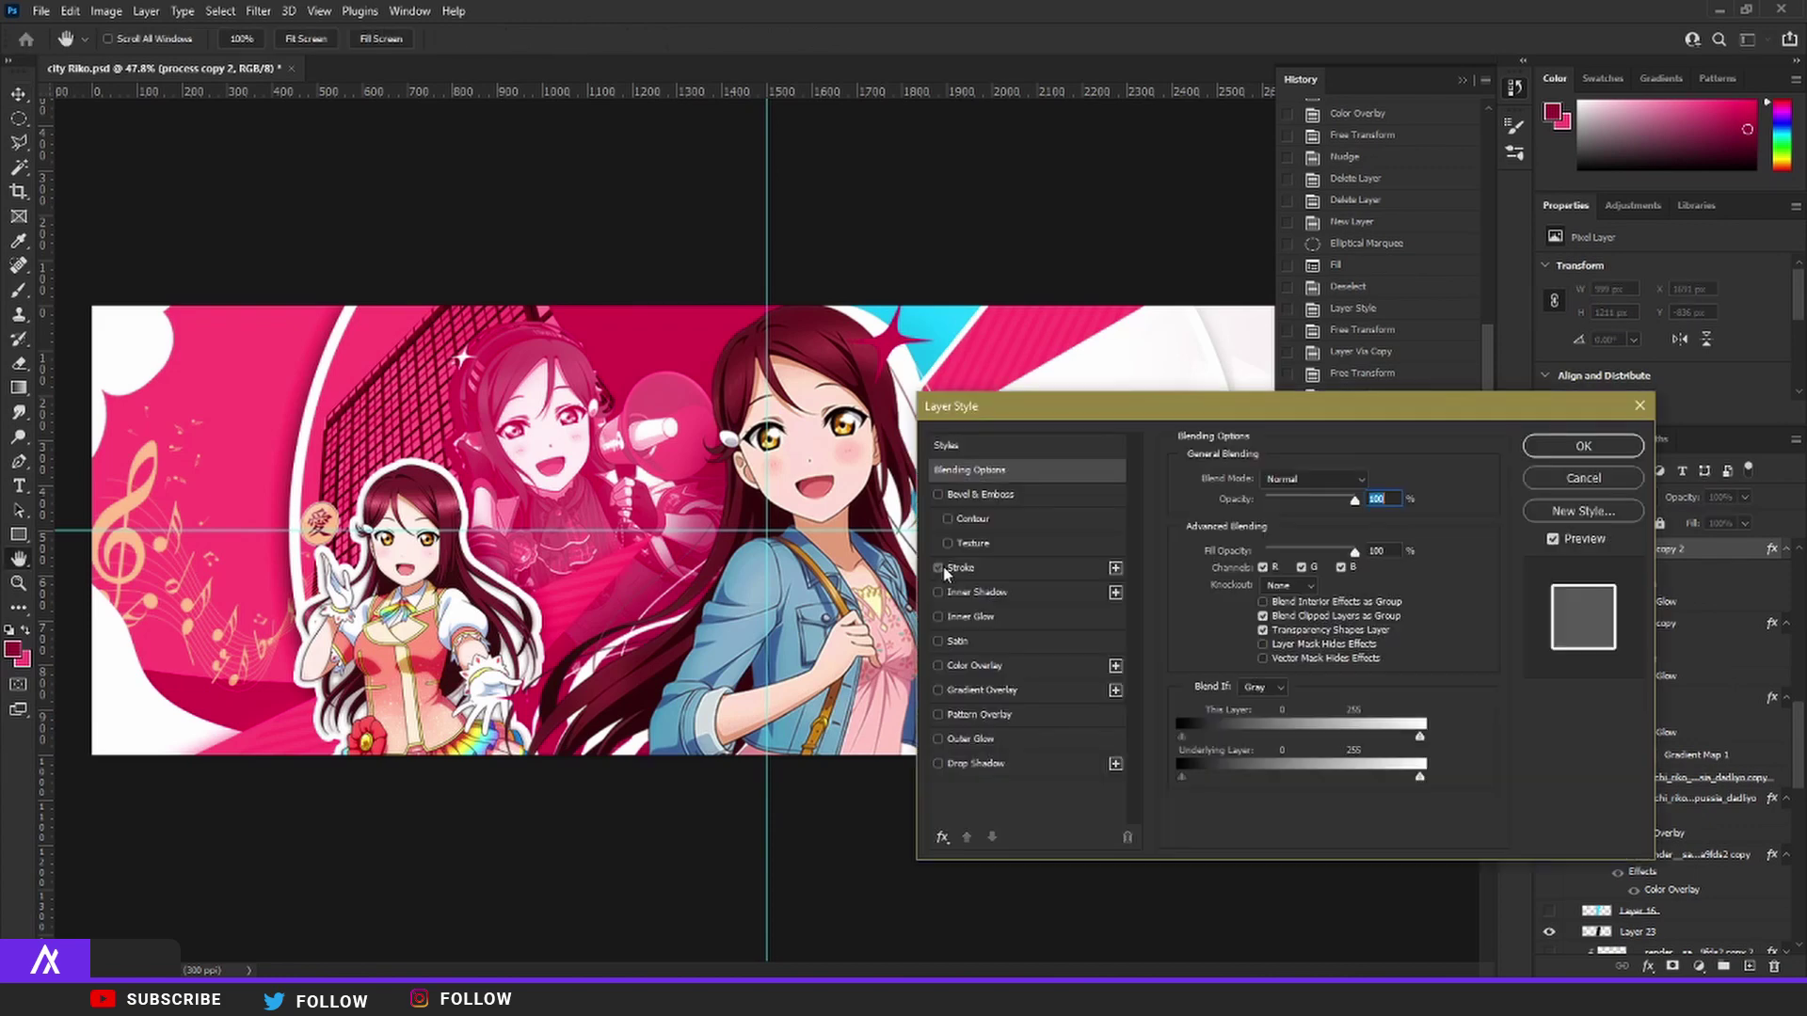
double_click(1723, 556)
left_click(979, 763)
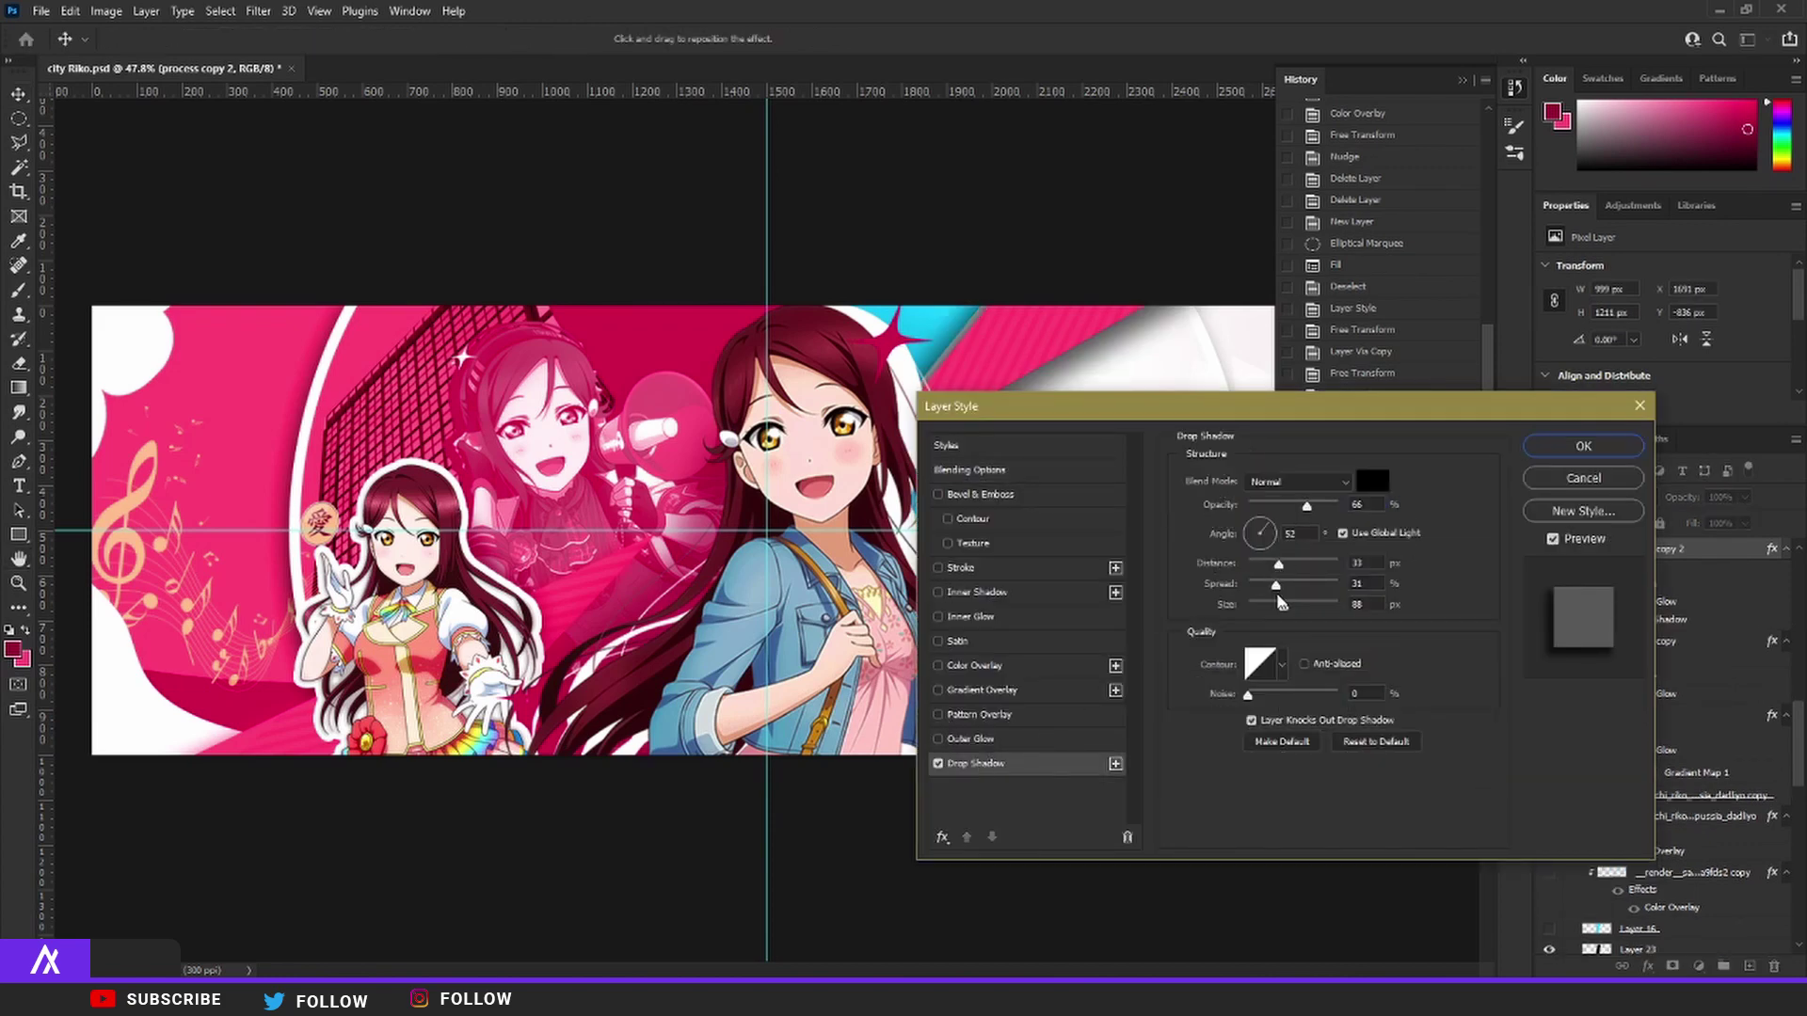
left_click_drag(1280, 602, 1252, 565)
left_click_drag(1306, 507, 1274, 508)
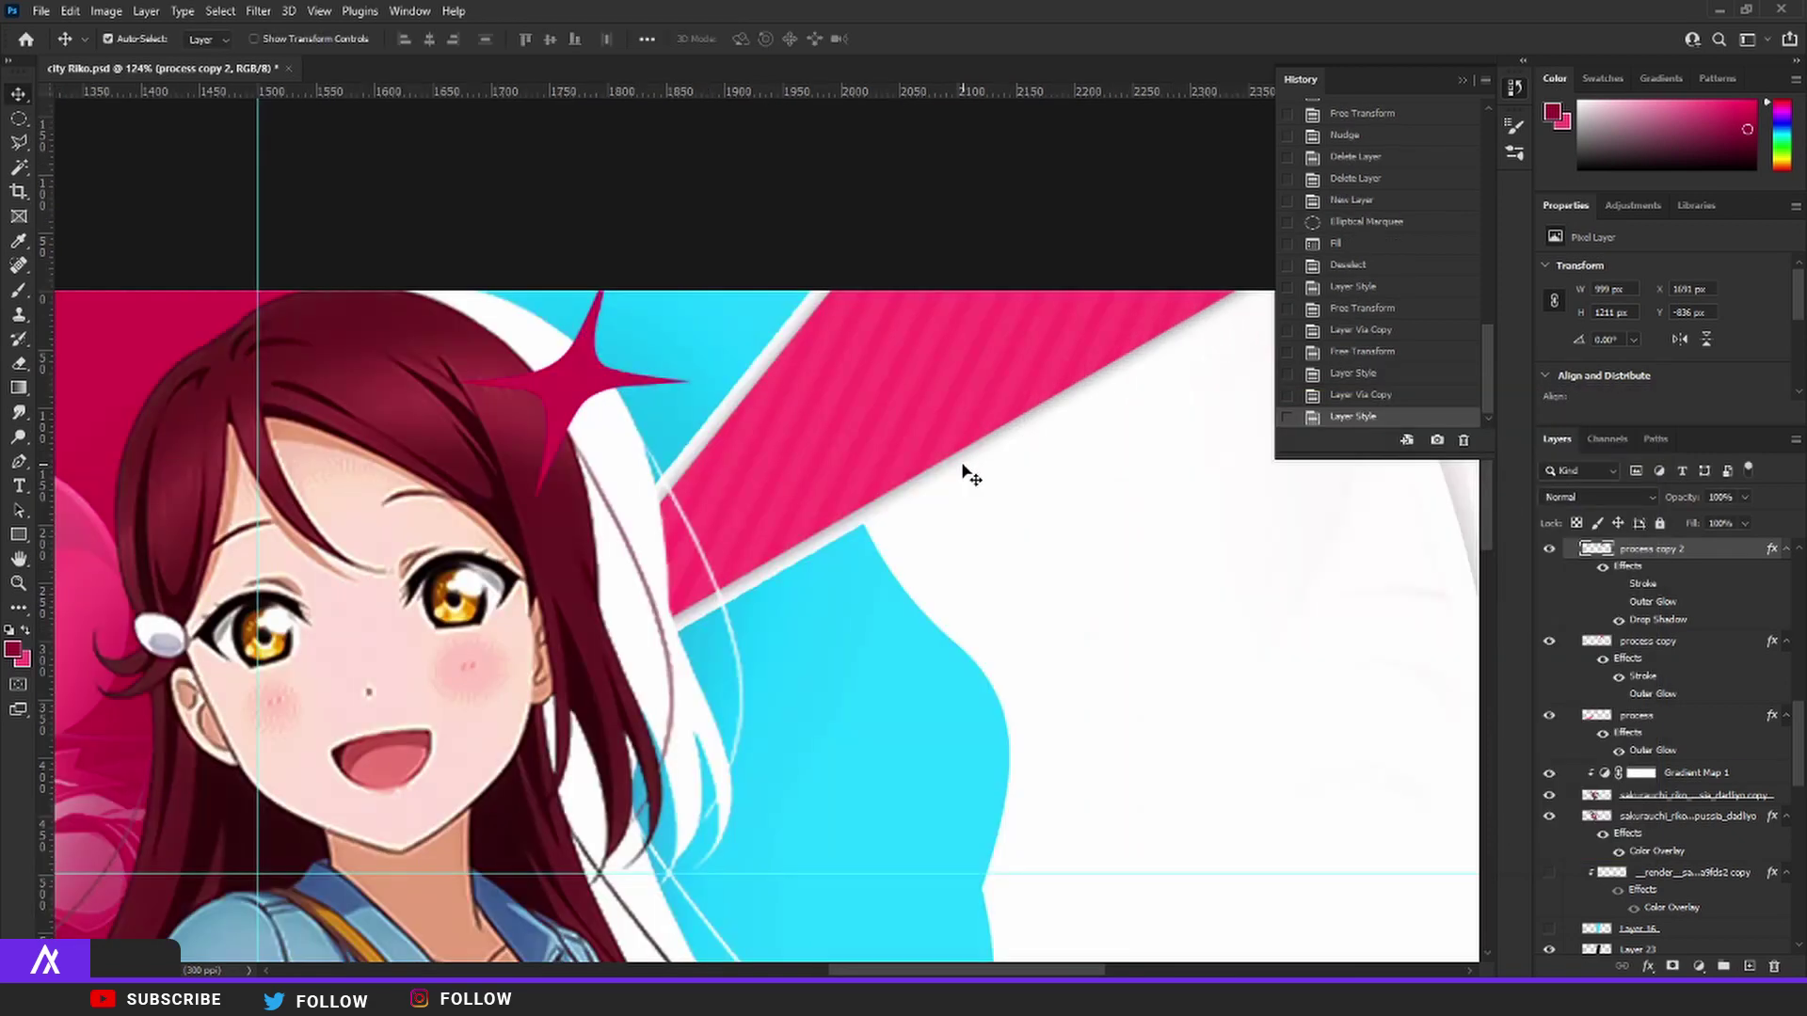
- Set the duplicate's stroke to Inside with pink ff316a sampled from the banner
double_click(1728, 563)
left_click(991, 568)
left_click(1272, 499)
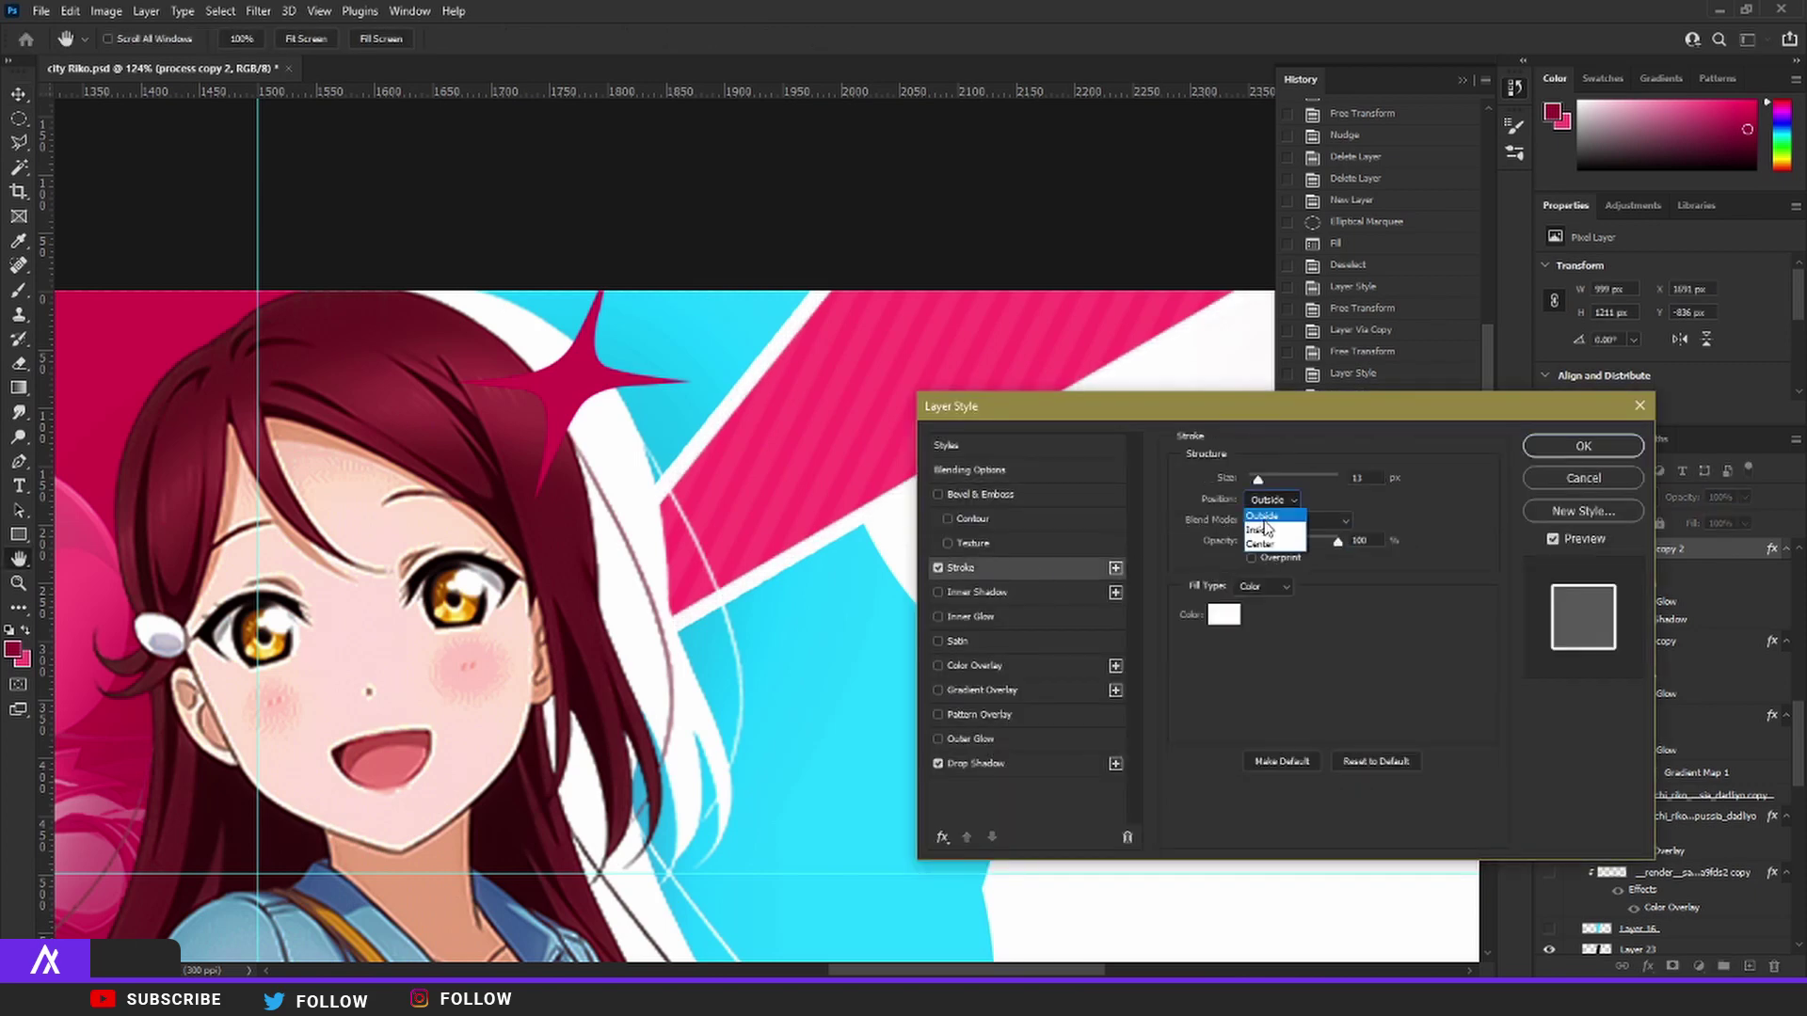
left_click(1261, 530)
left_click(1224, 615)
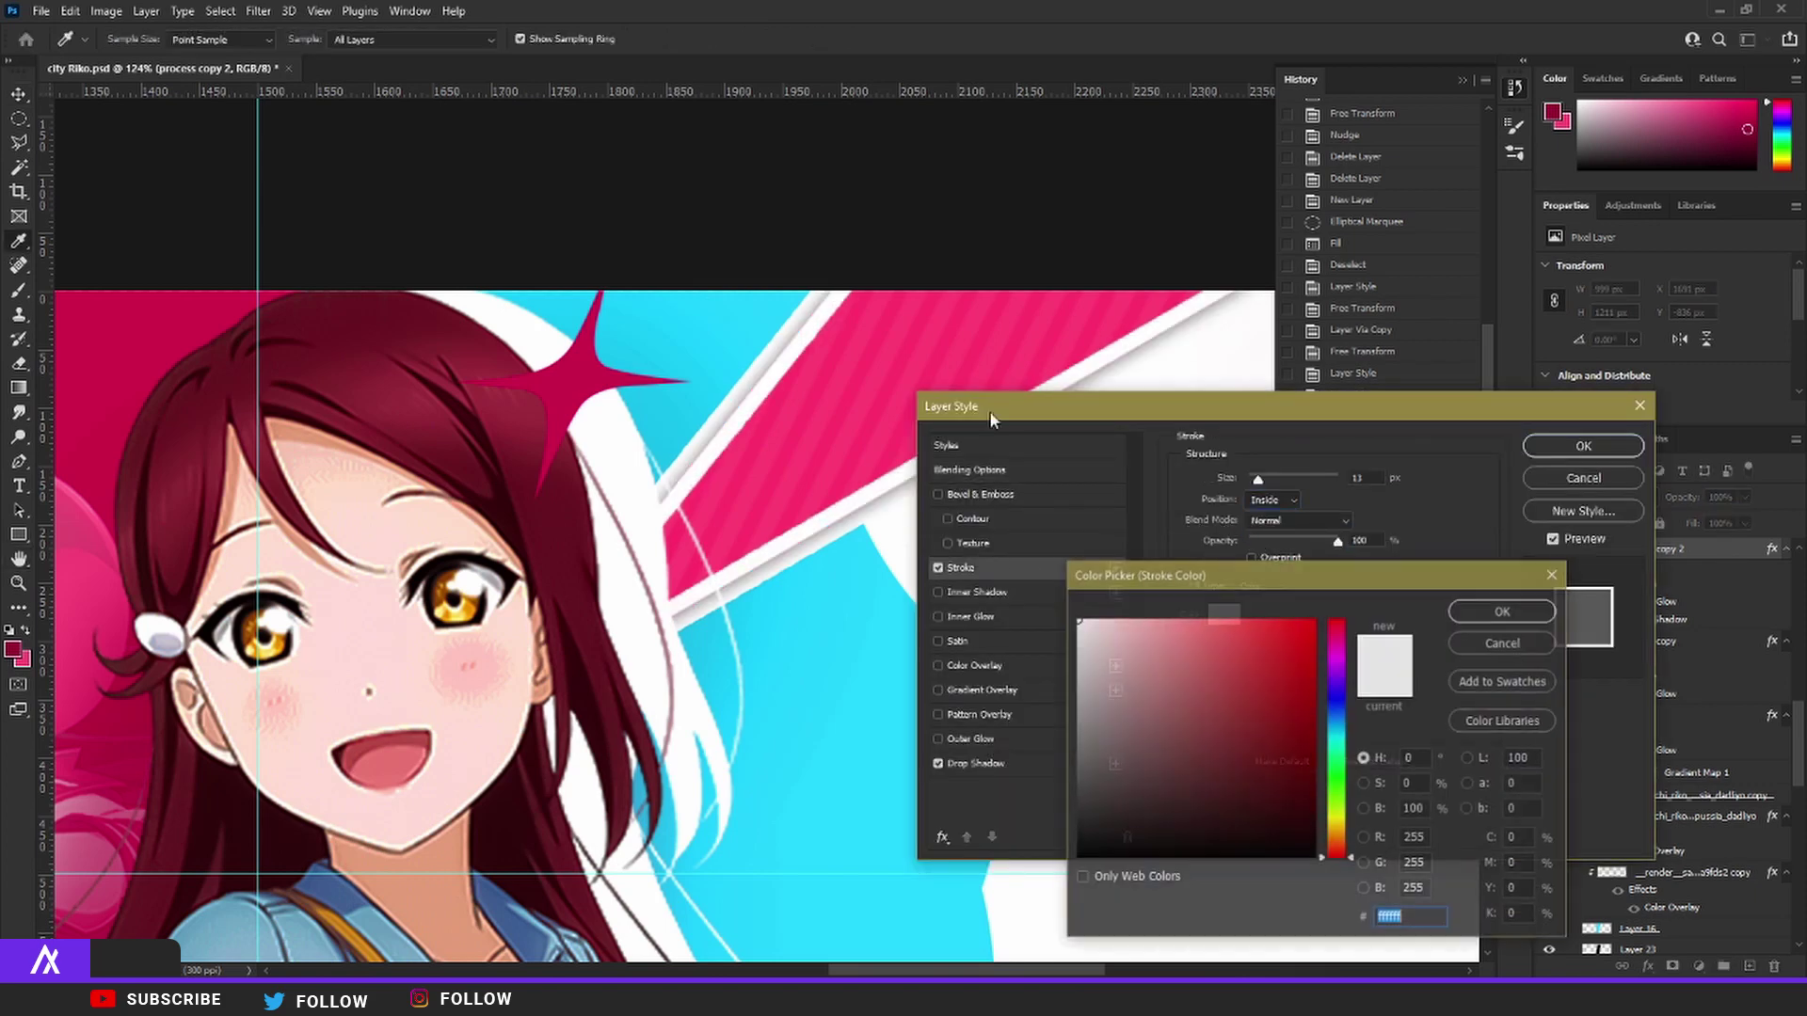
left_click(945, 344)
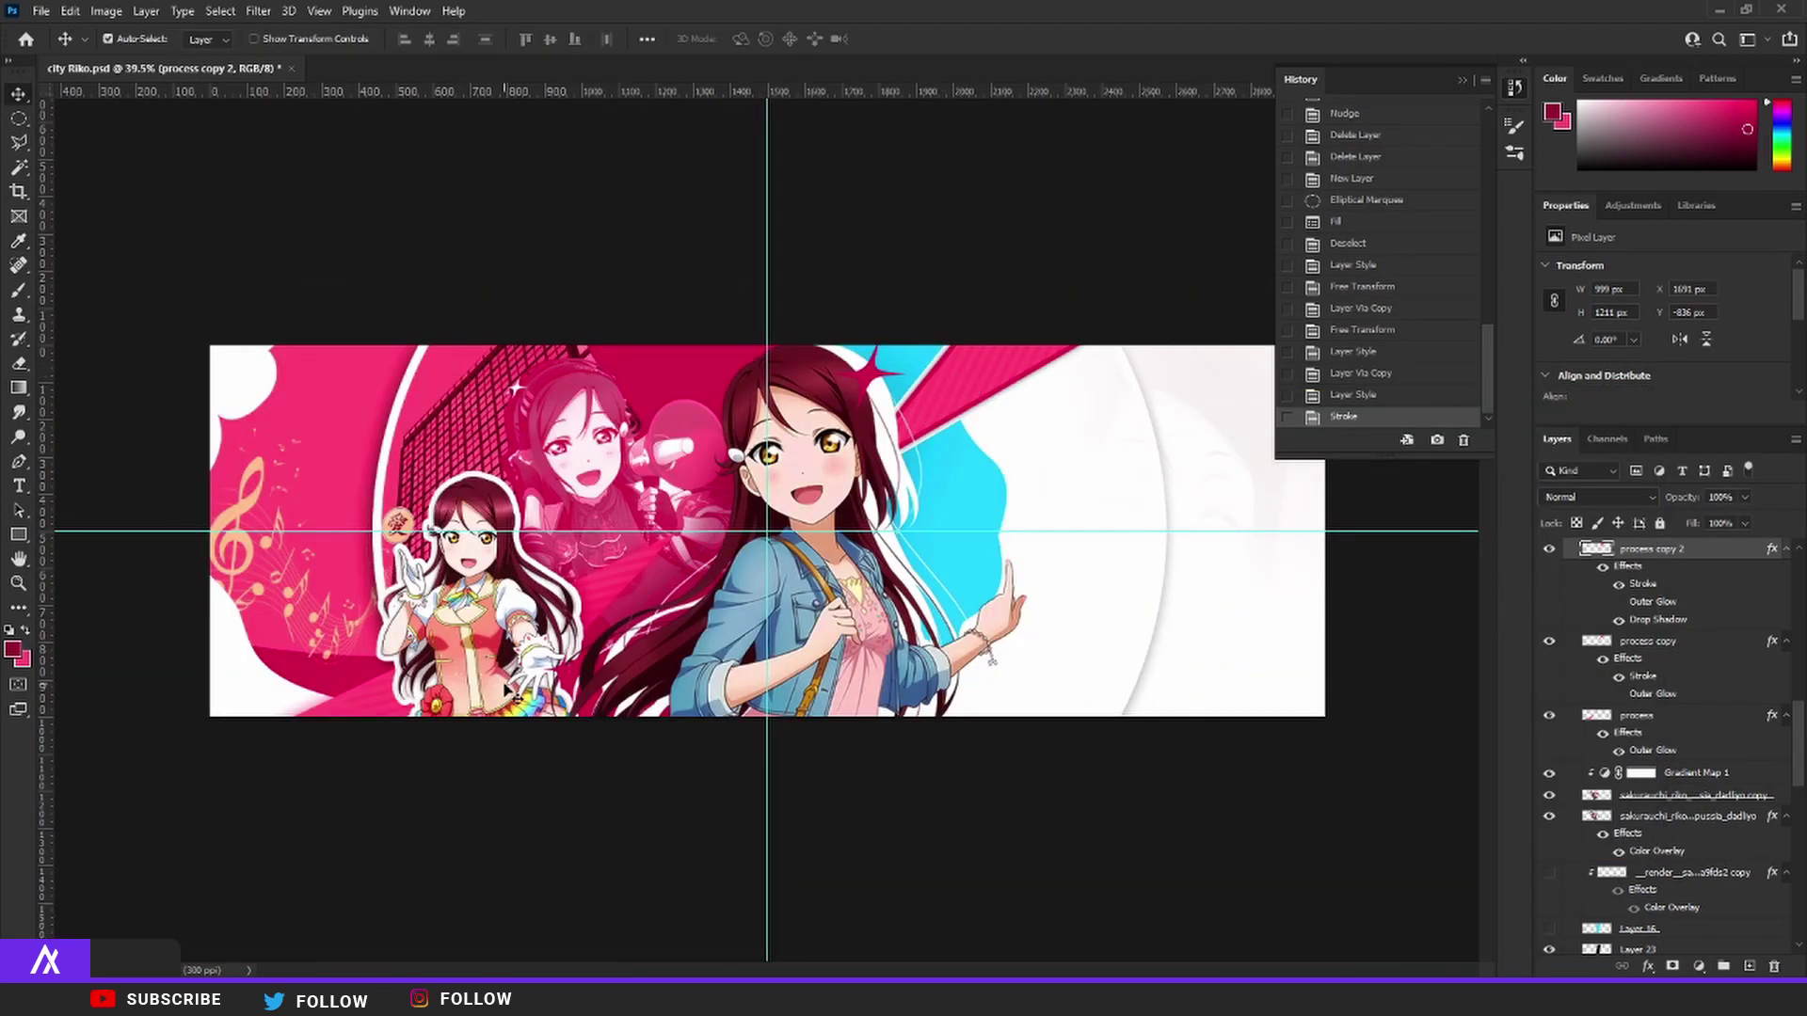
- Open the Layer Style settings for the process copy layer
scroll(545, 598, "up", 2)
left_click(1656, 715)
key("alt+bracketright")
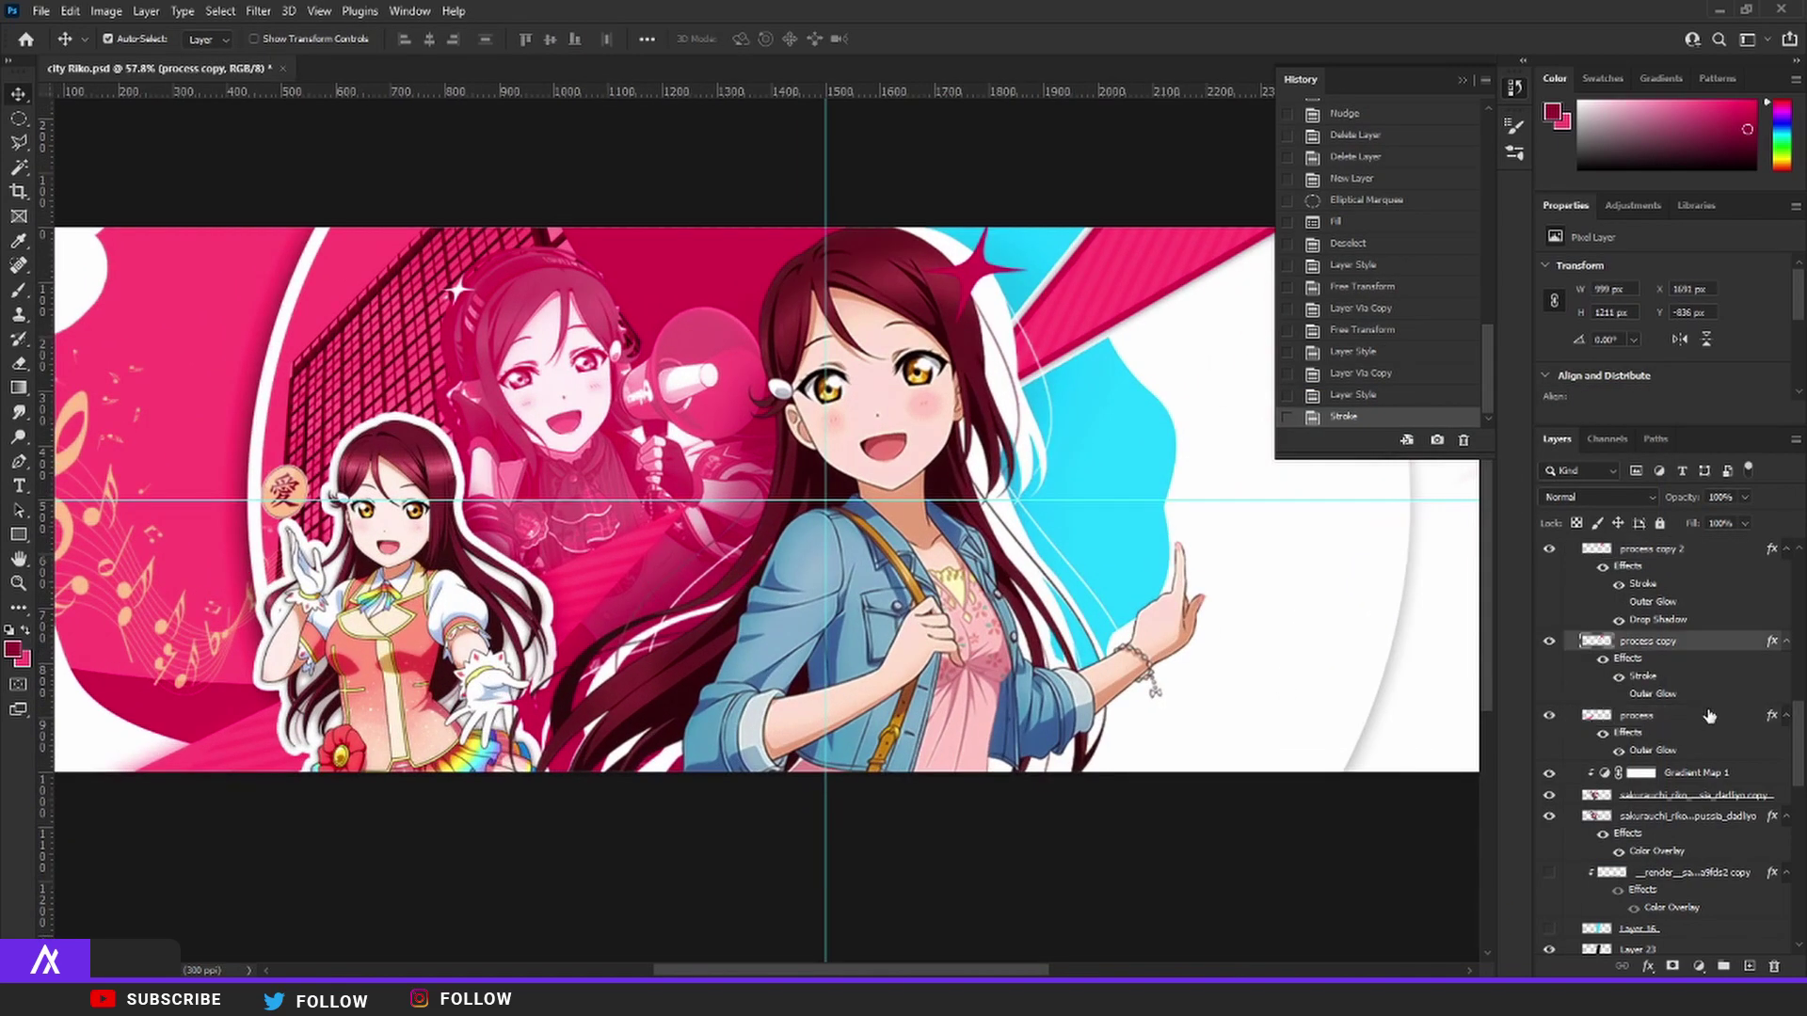
double_click(1709, 715)
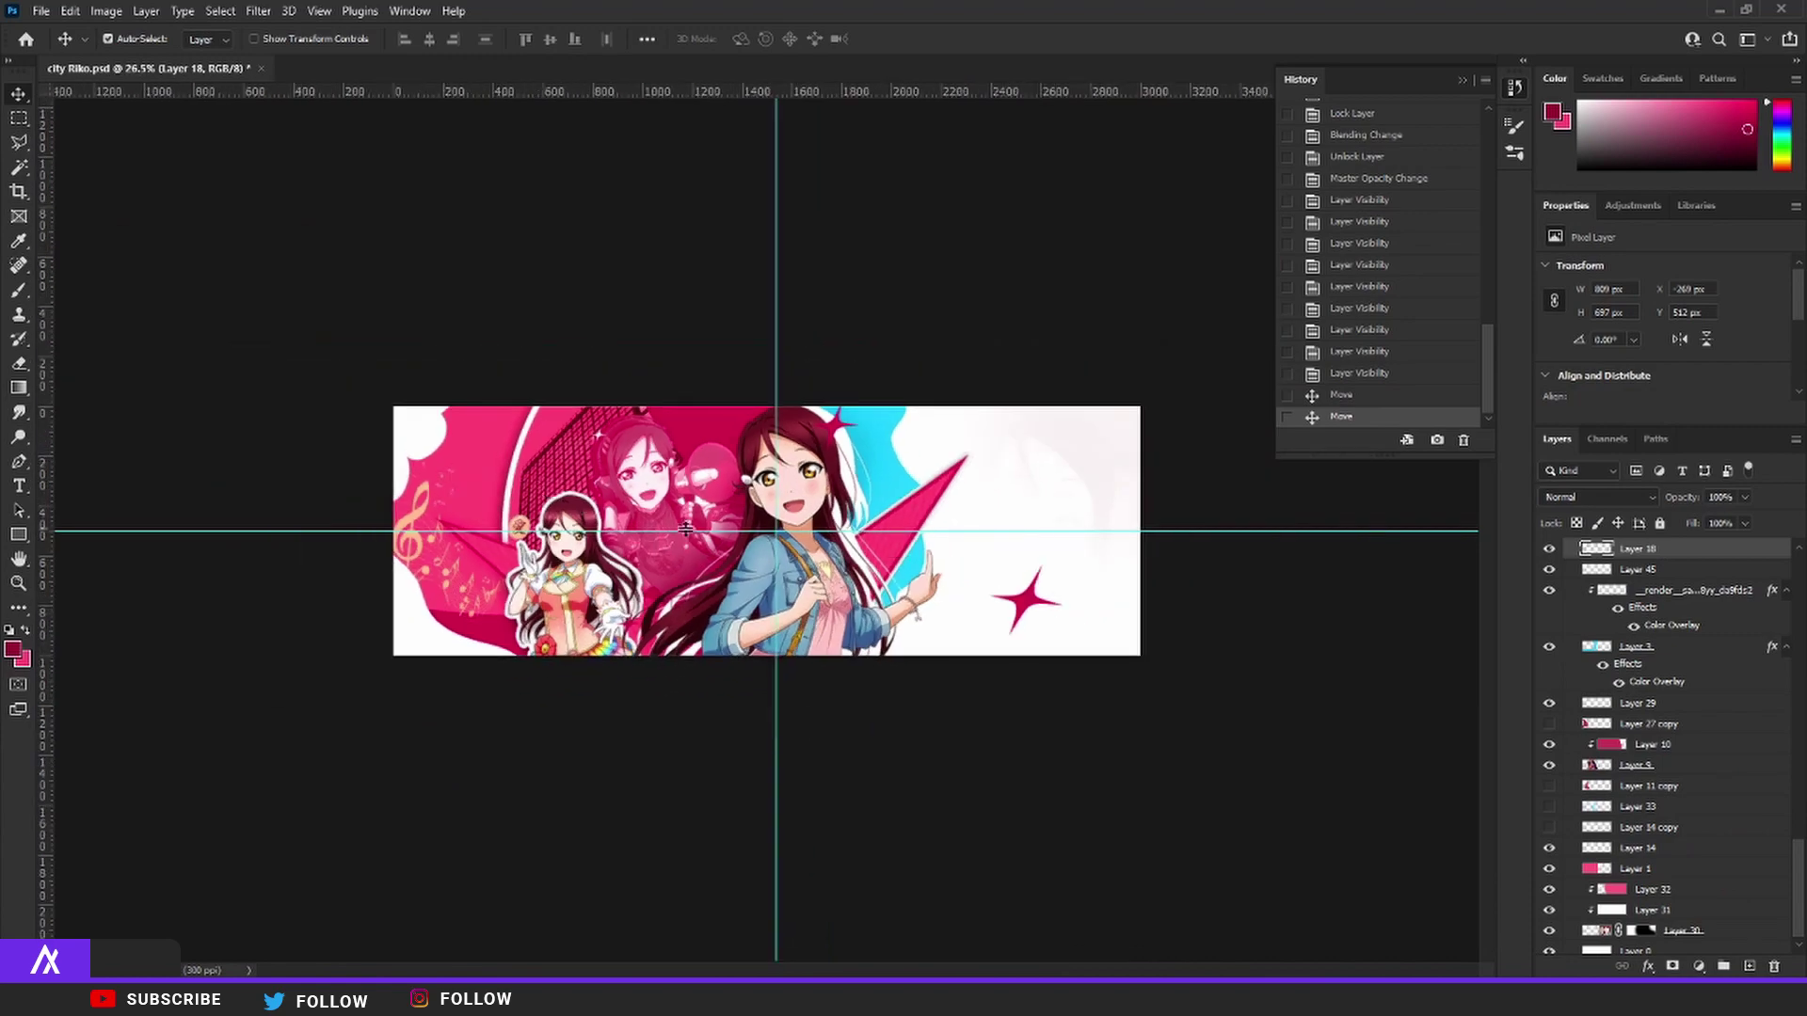
scroll(685, 530, "up", 5)
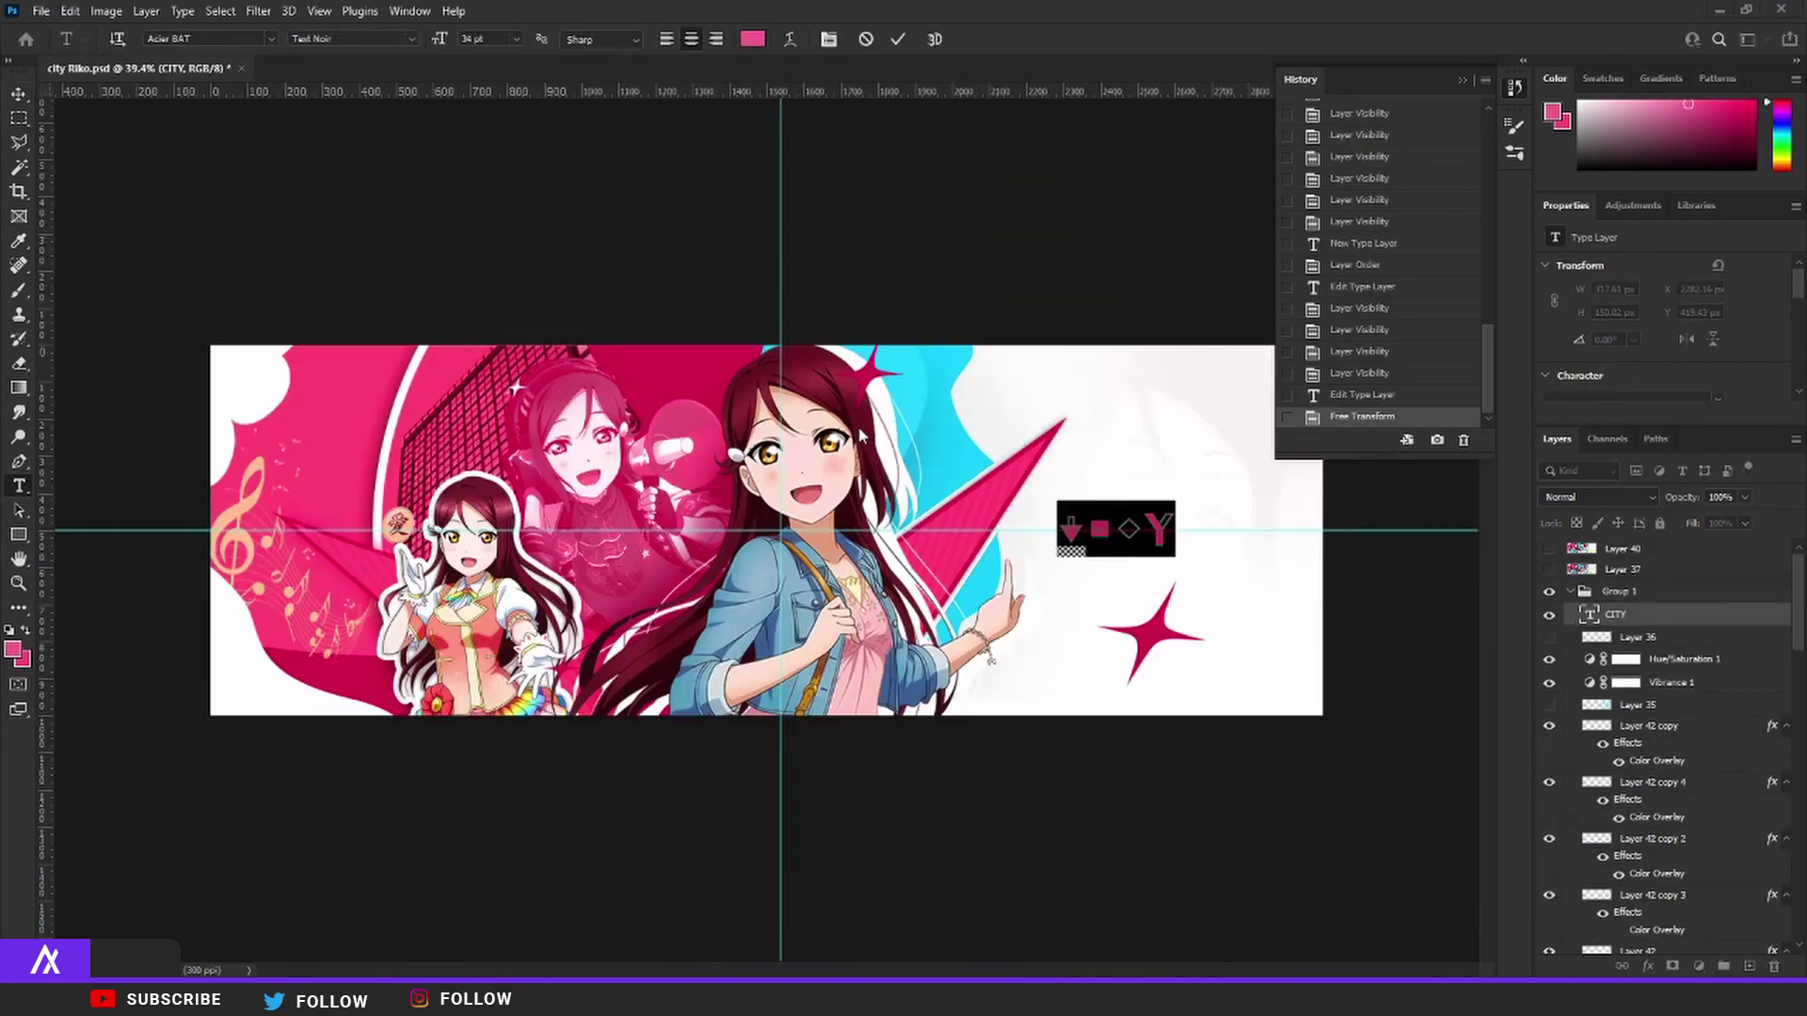
- Choose a bold font for CITY, then switch to the Lasso and foreground colour picker
left_click(272, 38)
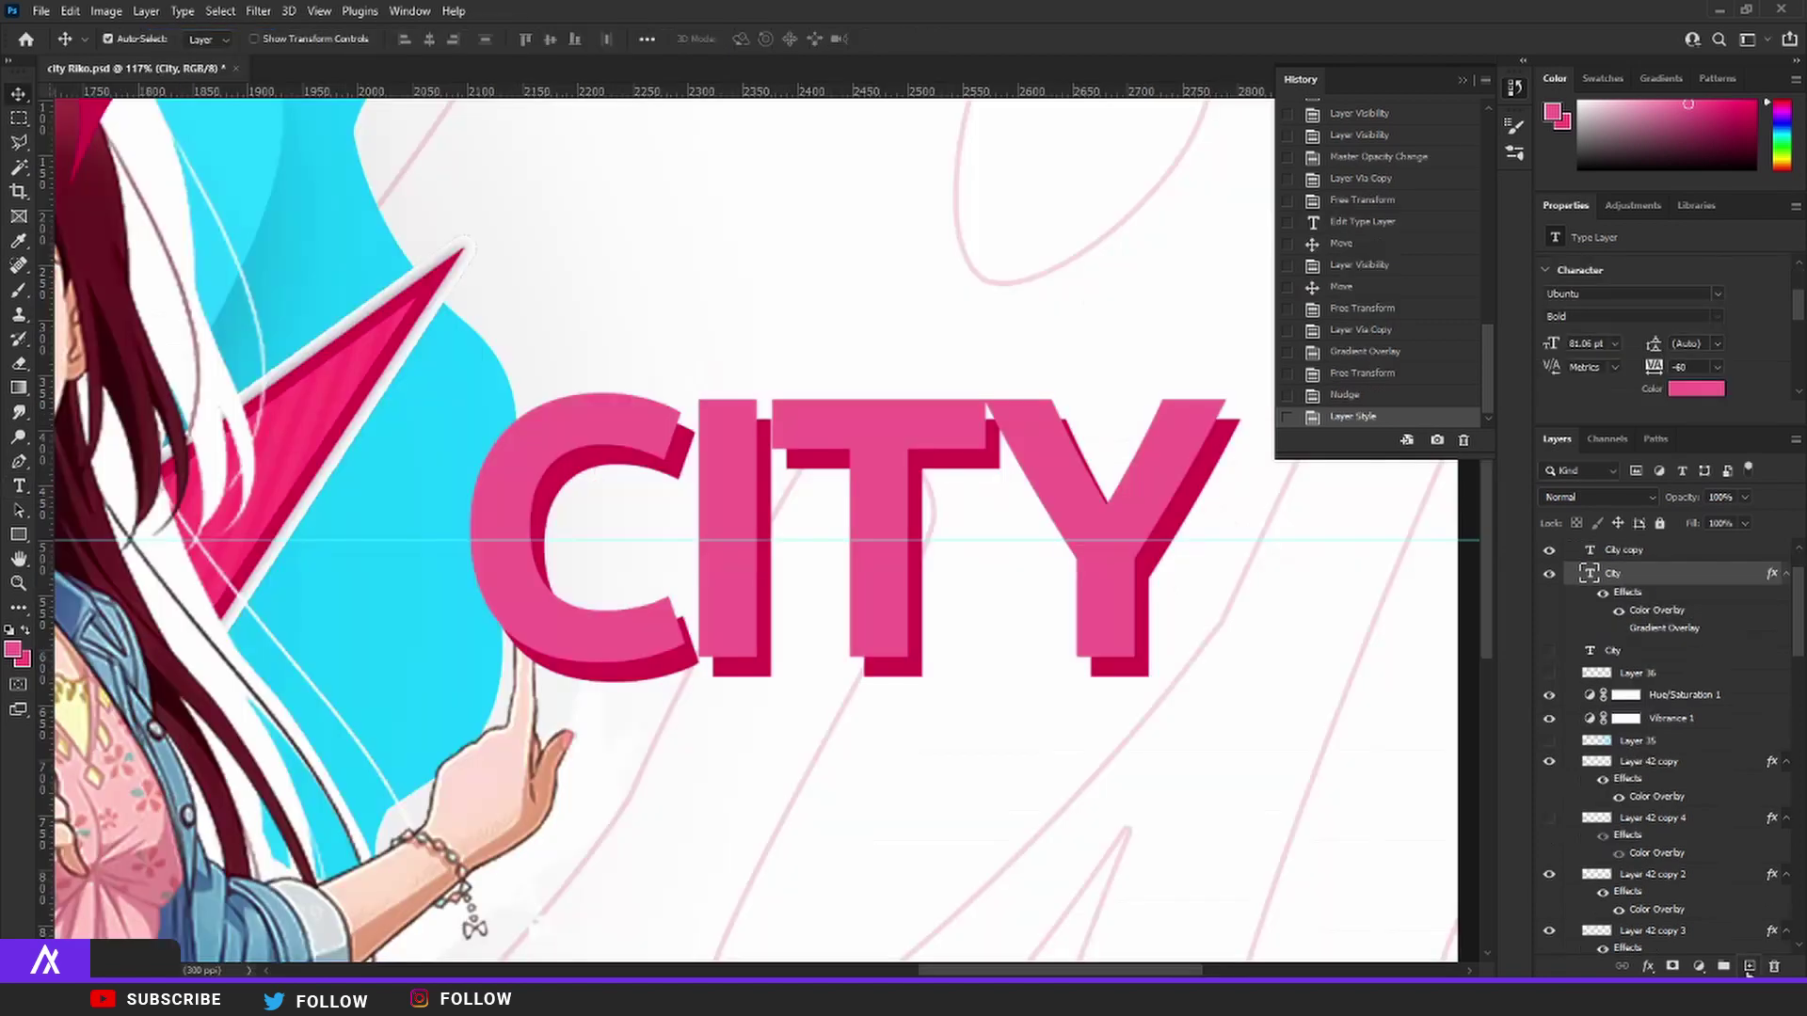
left_click(1750, 966)
left_click(22, 142)
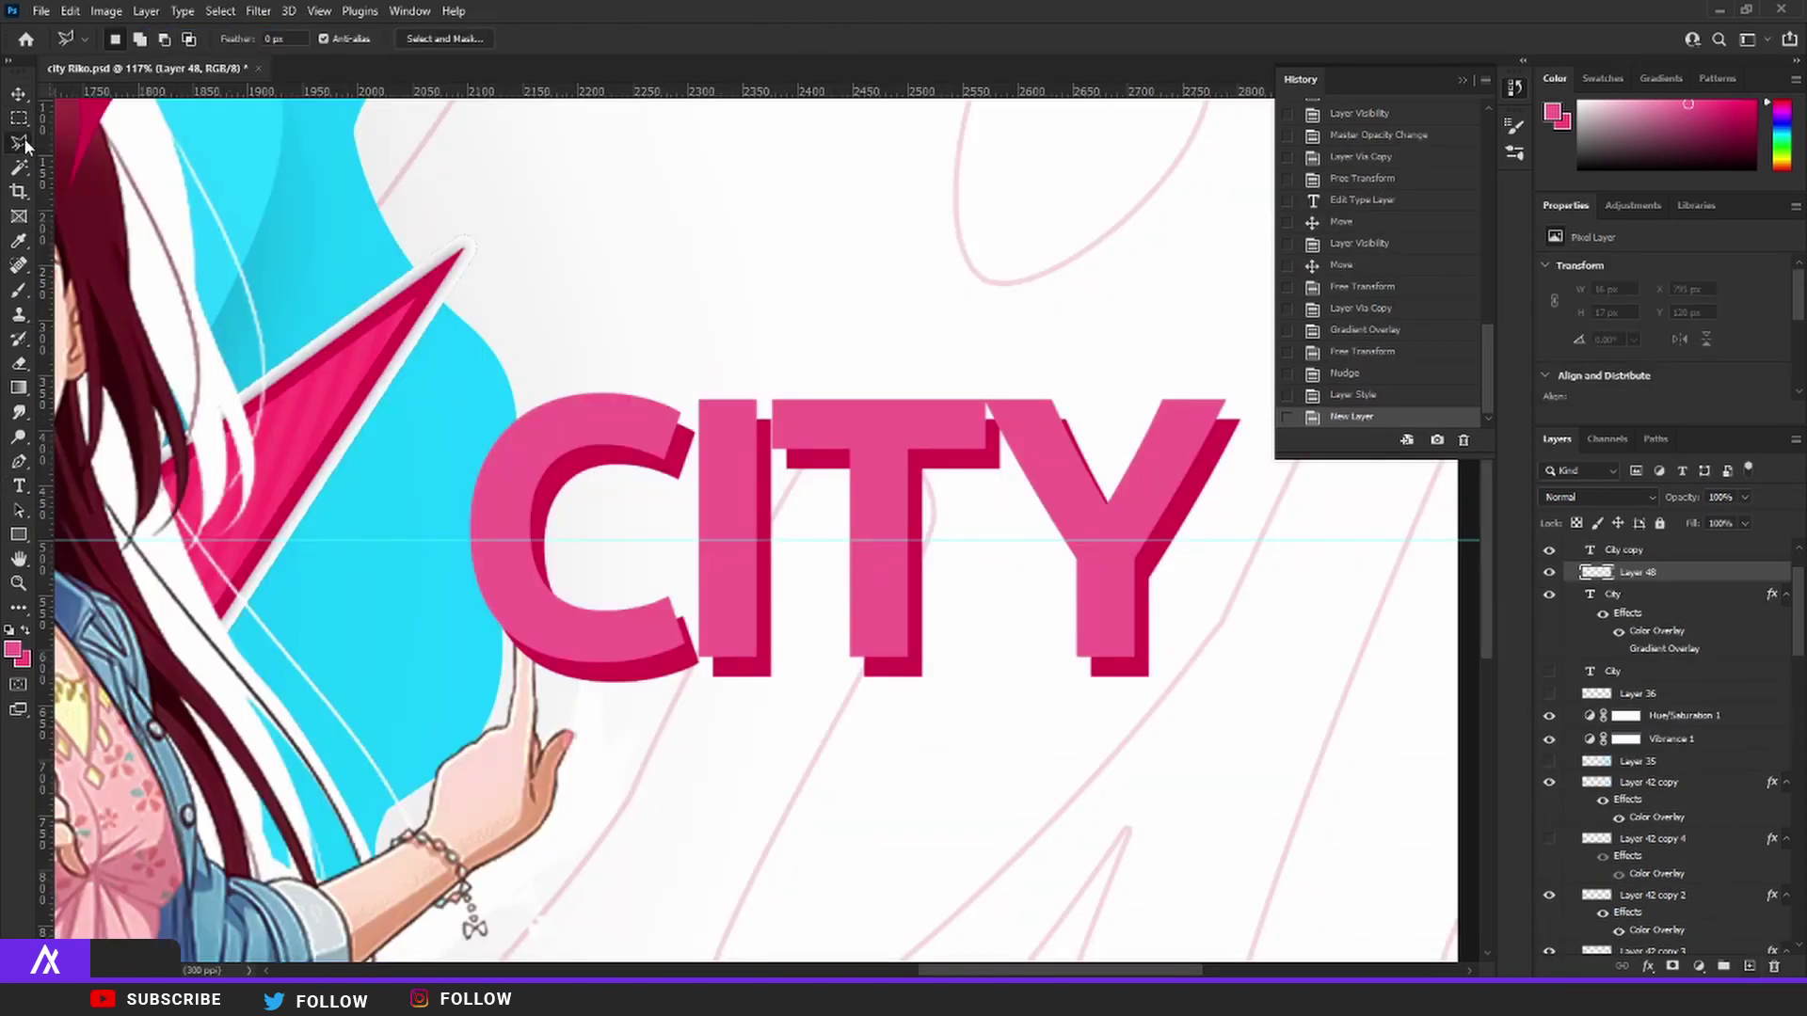
left_click(13, 649)
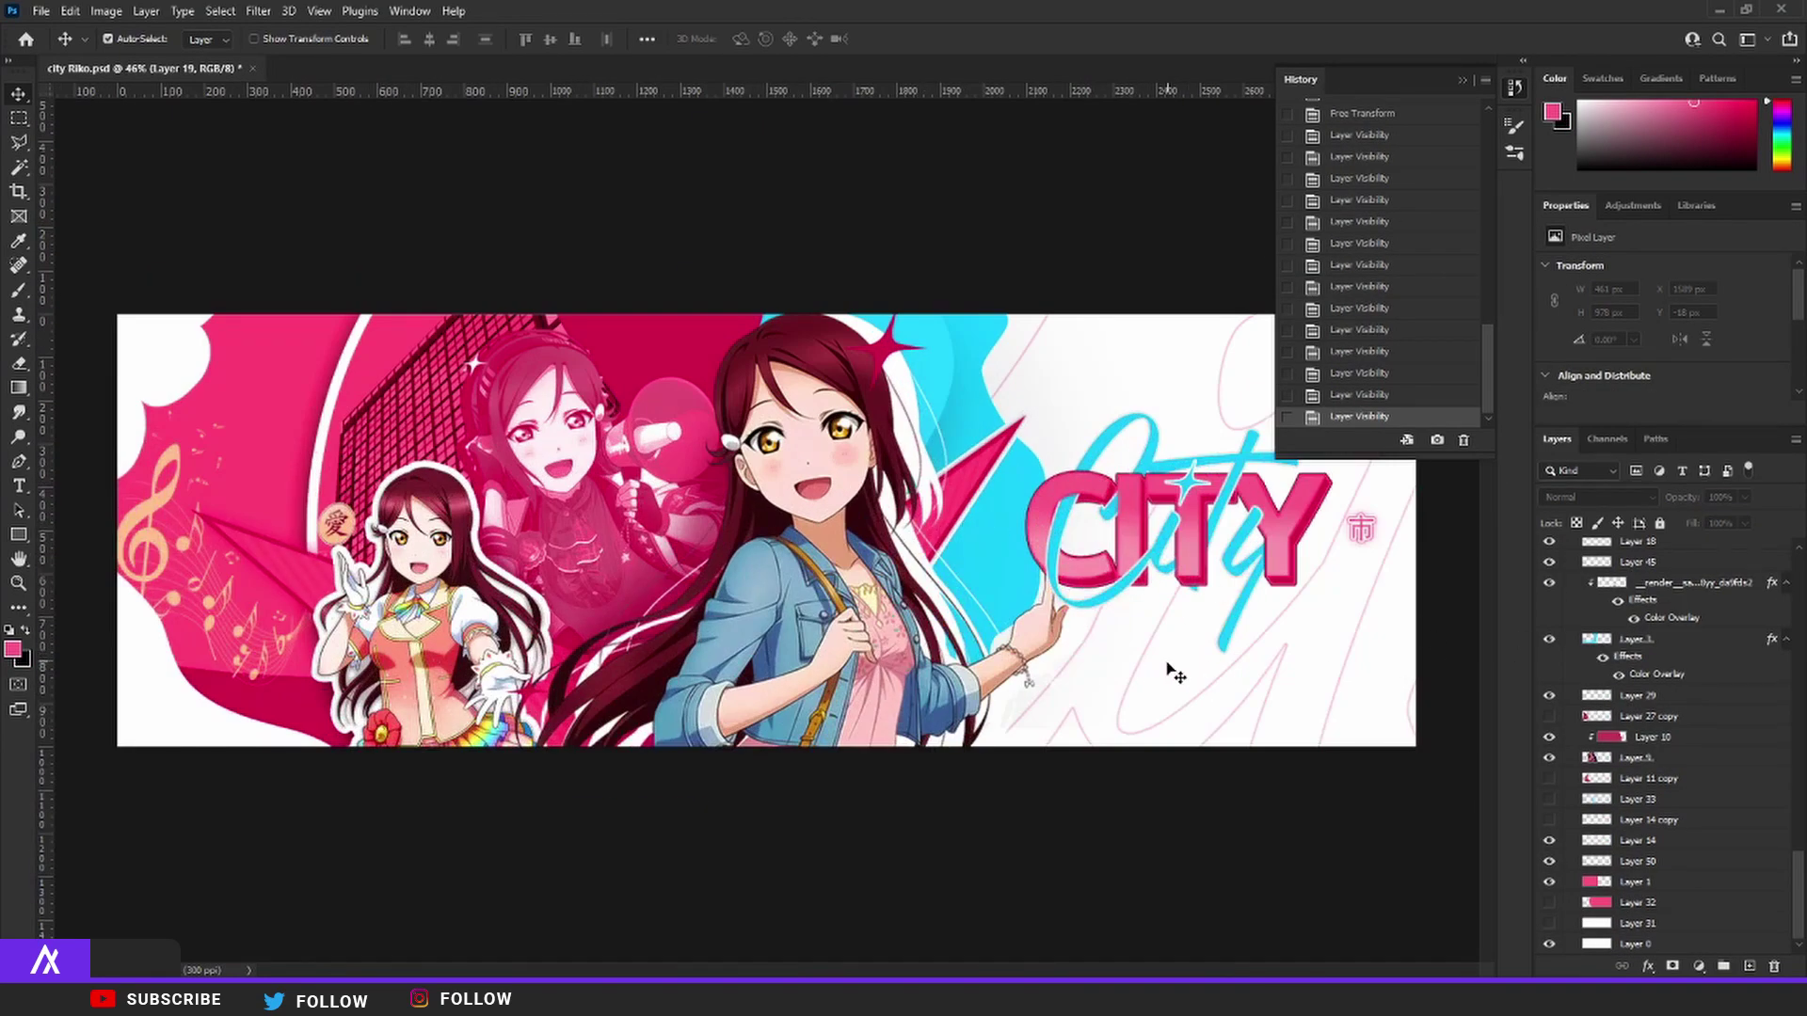
- Duplicate and merge Group 1, cut the full banner to its own layer, delete the leftover
key("ctrl+j")
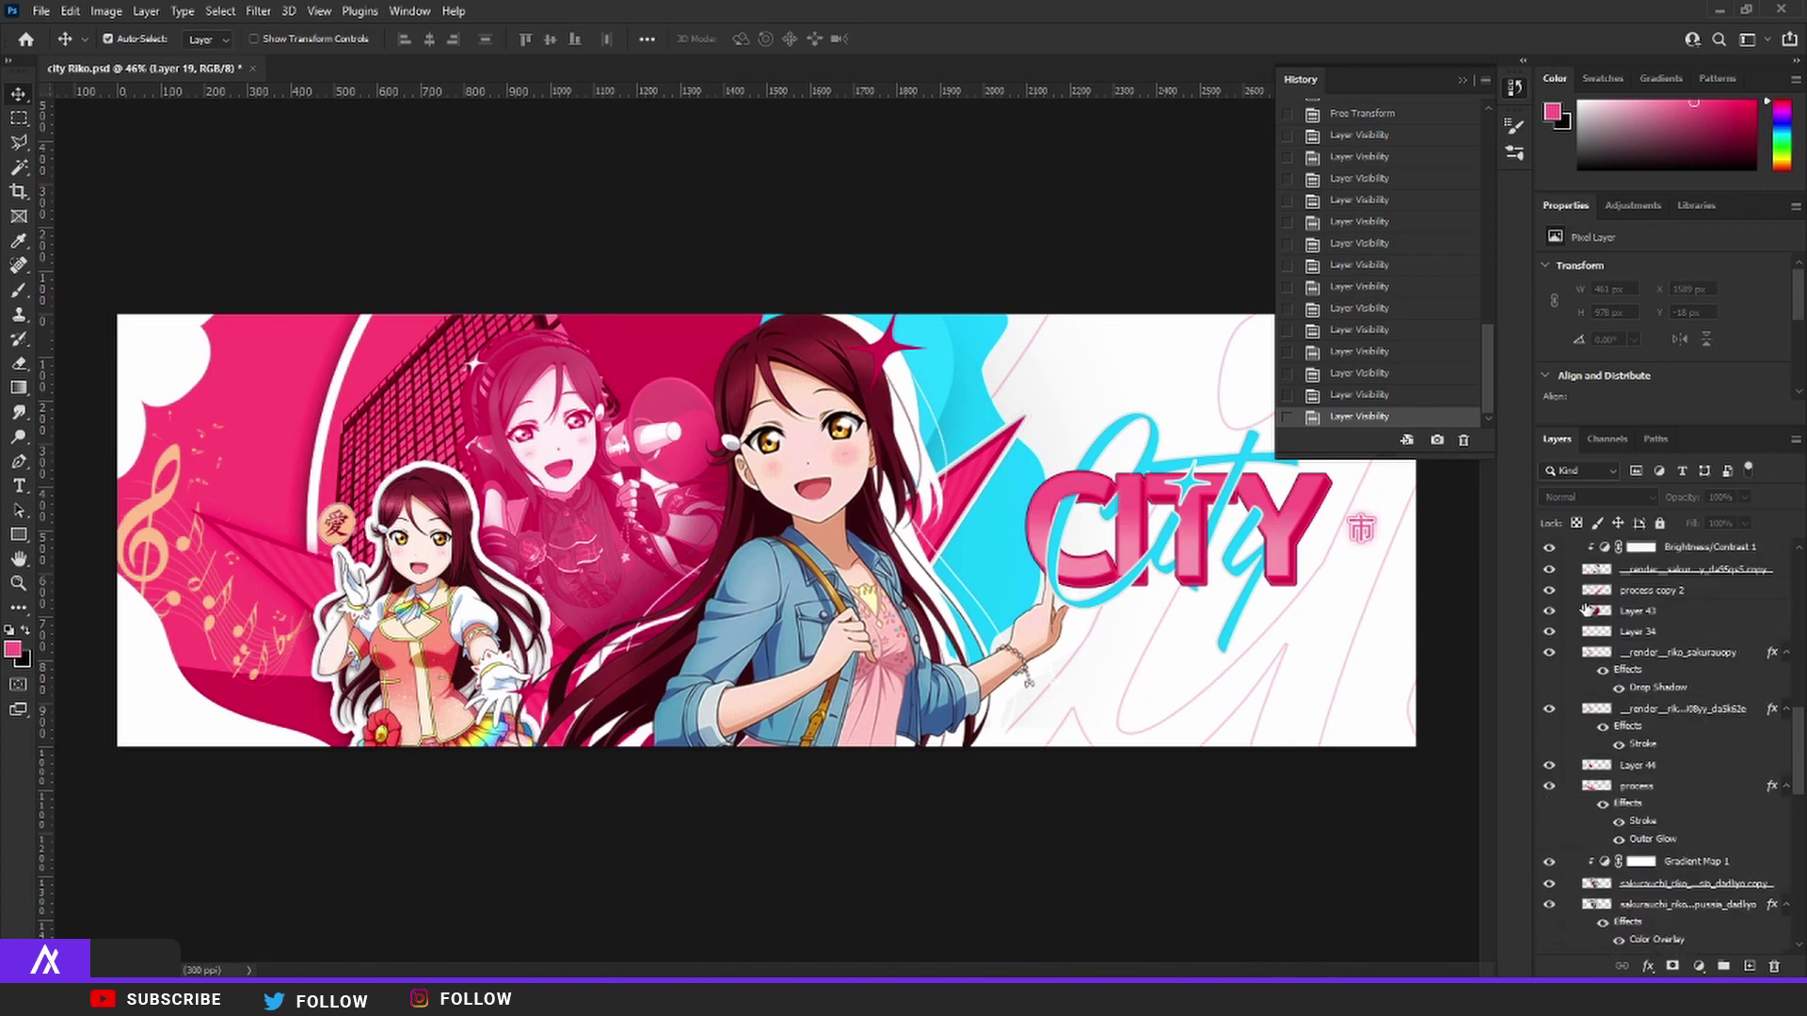
left_click(1570, 592)
key("ctrl+e")
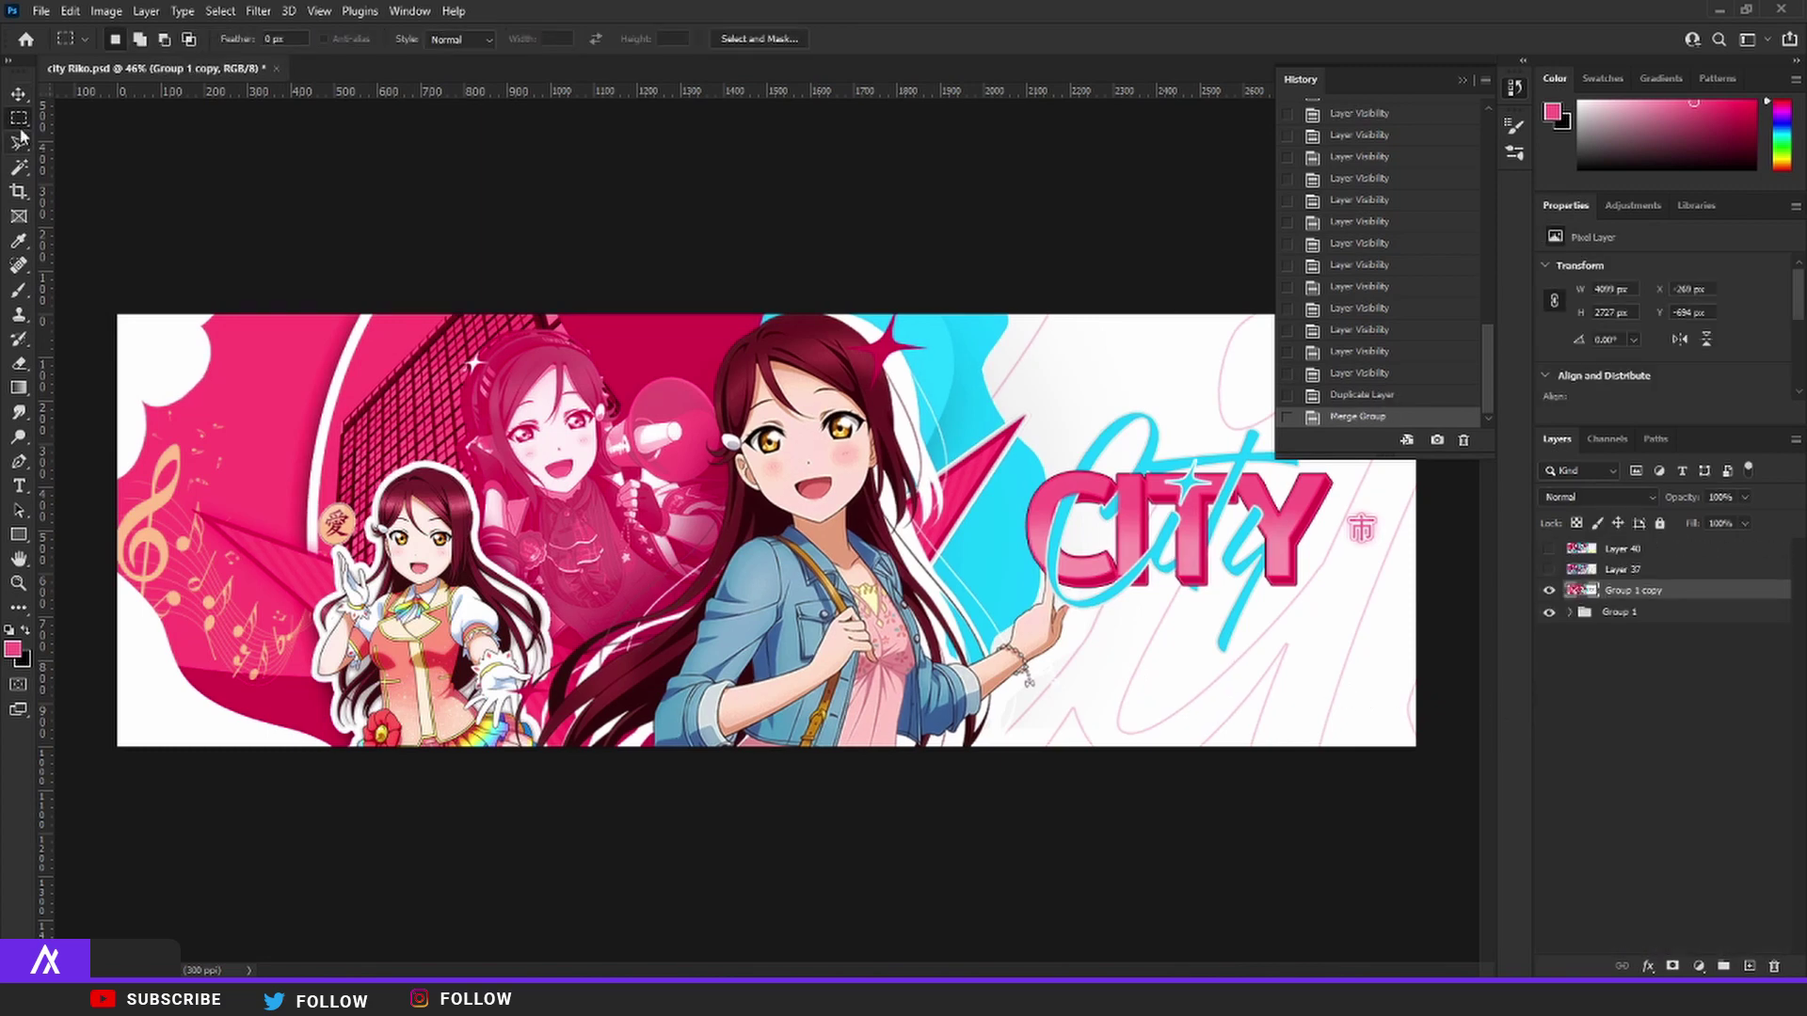
key("m")
scroll(768, 541, "down", 1)
left_click_drag(194, 311, 1464, 796)
right_click(1231, 567)
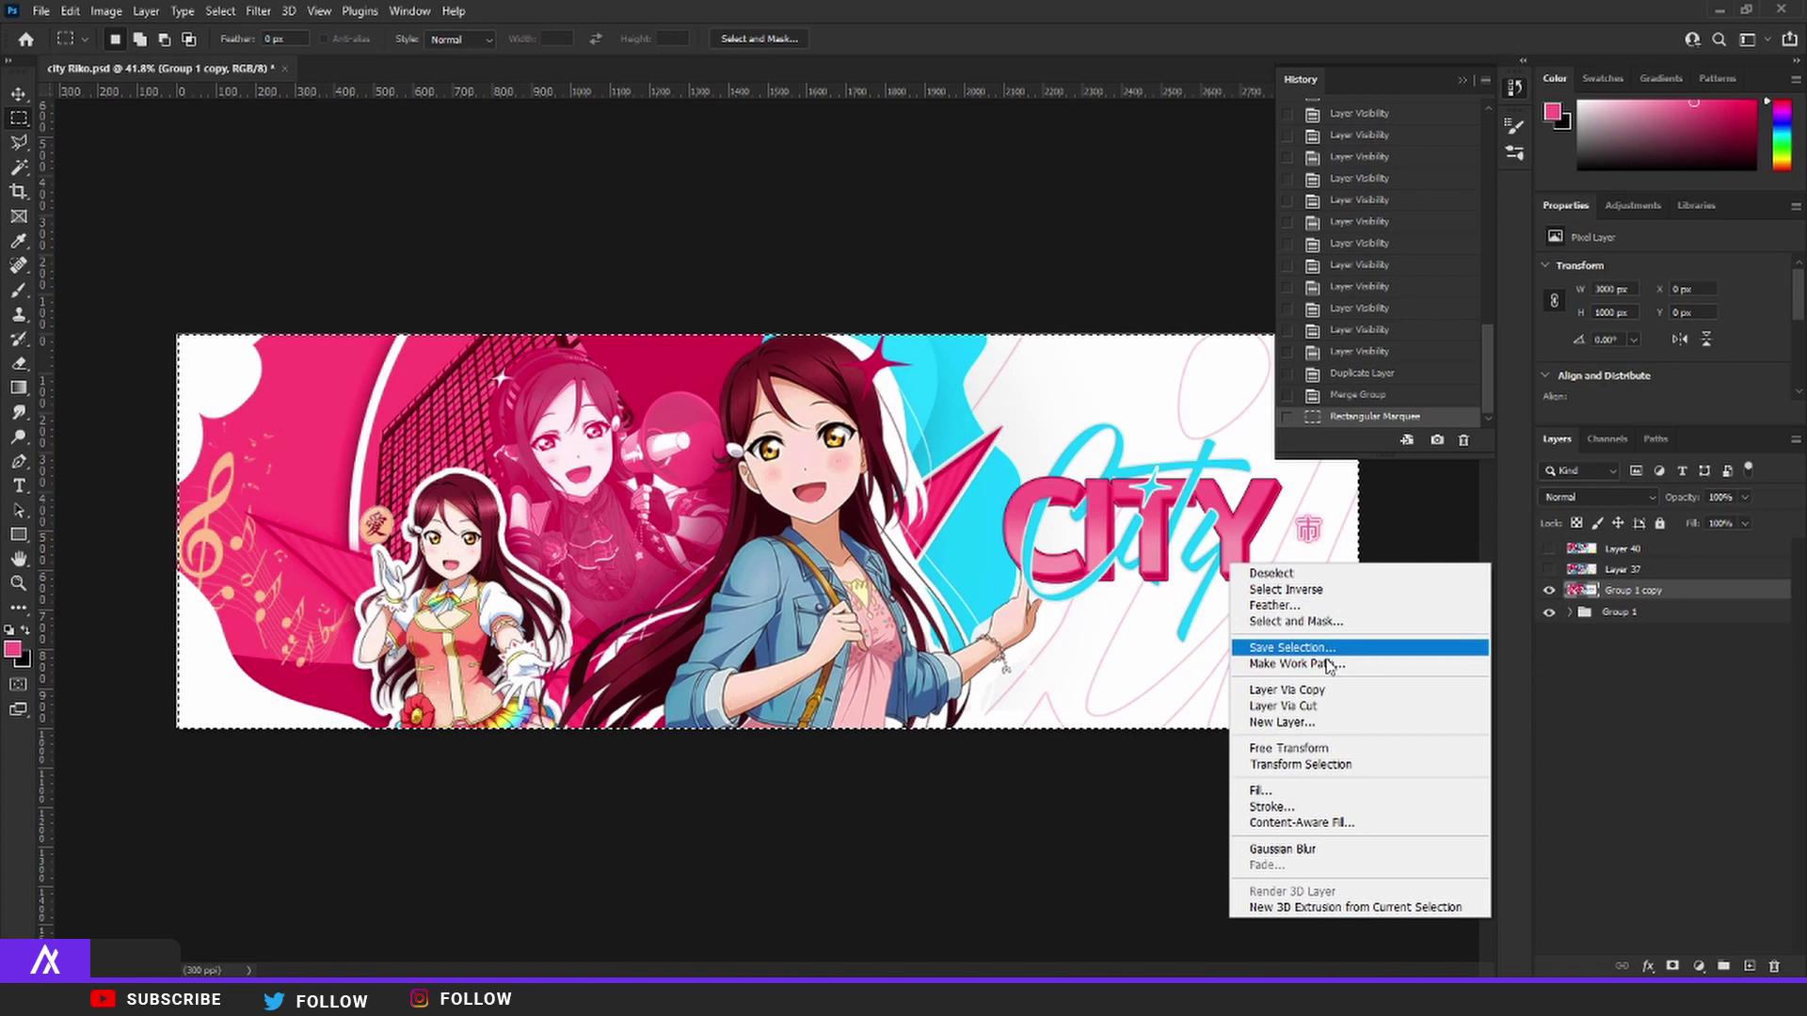
left_click(1396, 658)
left_click(1653, 611)
key("Delete")
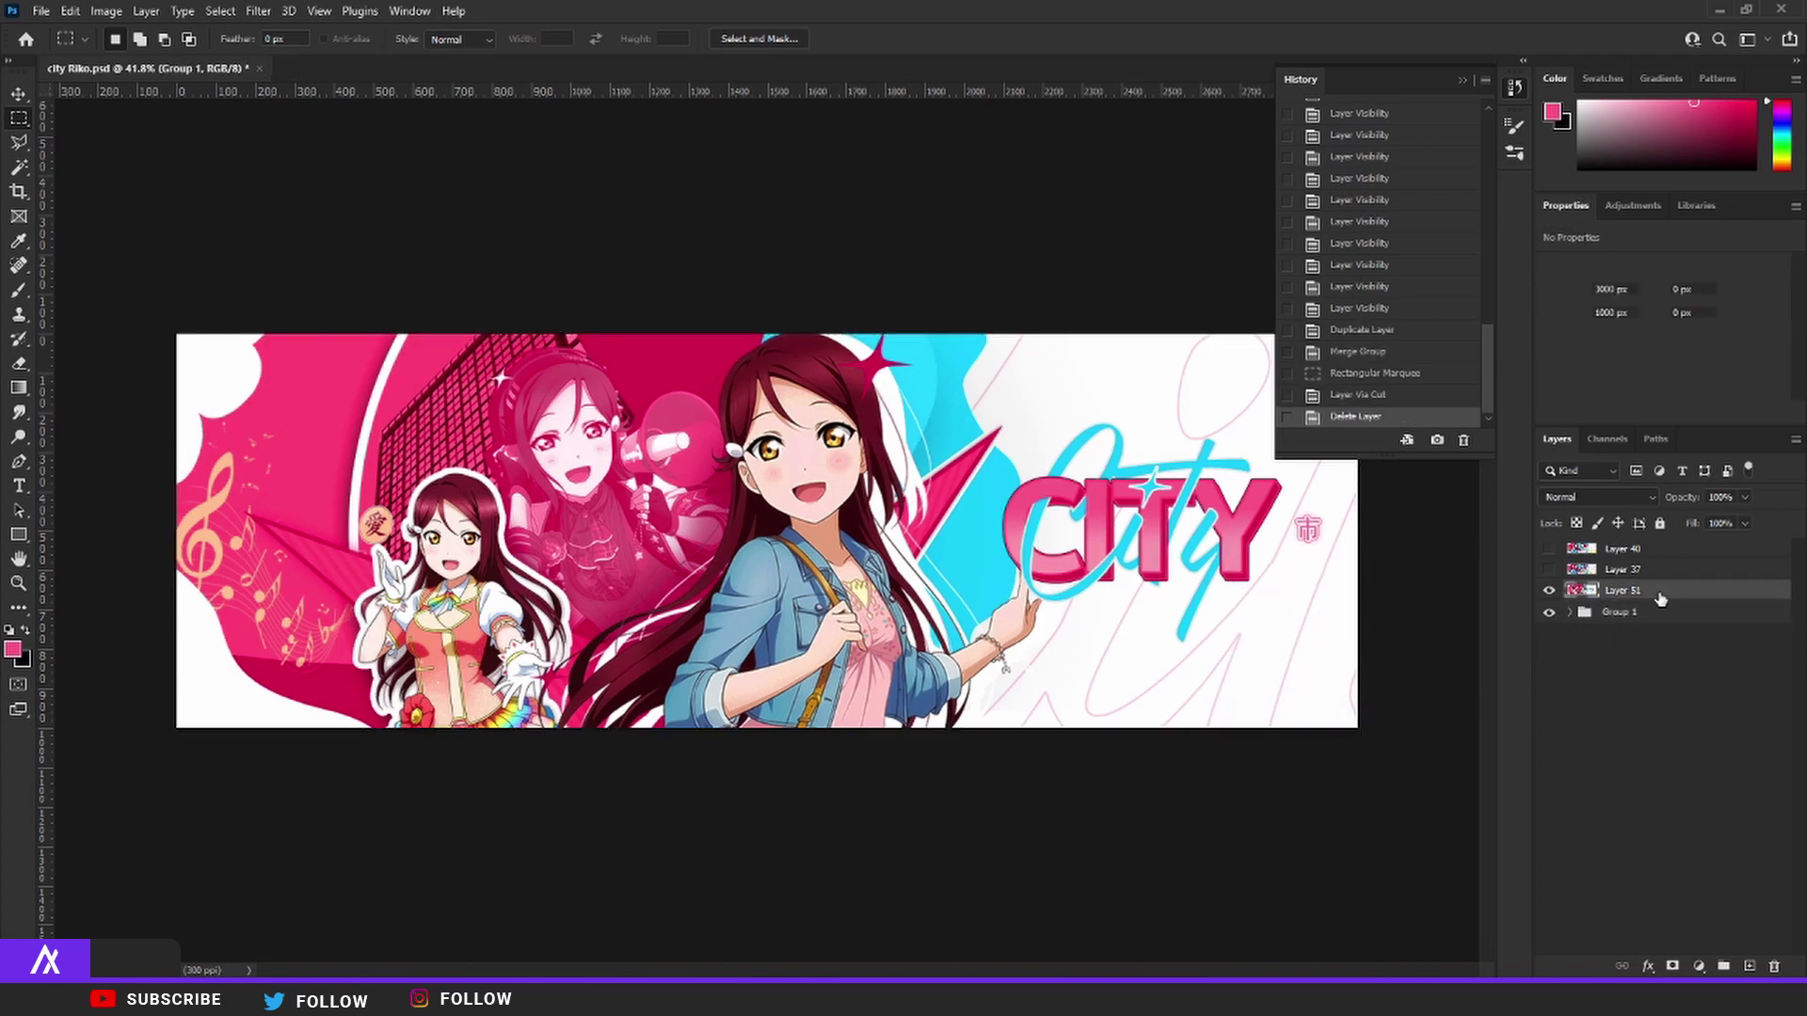
- Duplicate the flattened banner and grade it in the Camera Raw Filter's HSL Color Mixer
key("ctrl+j")
left_click(257, 11)
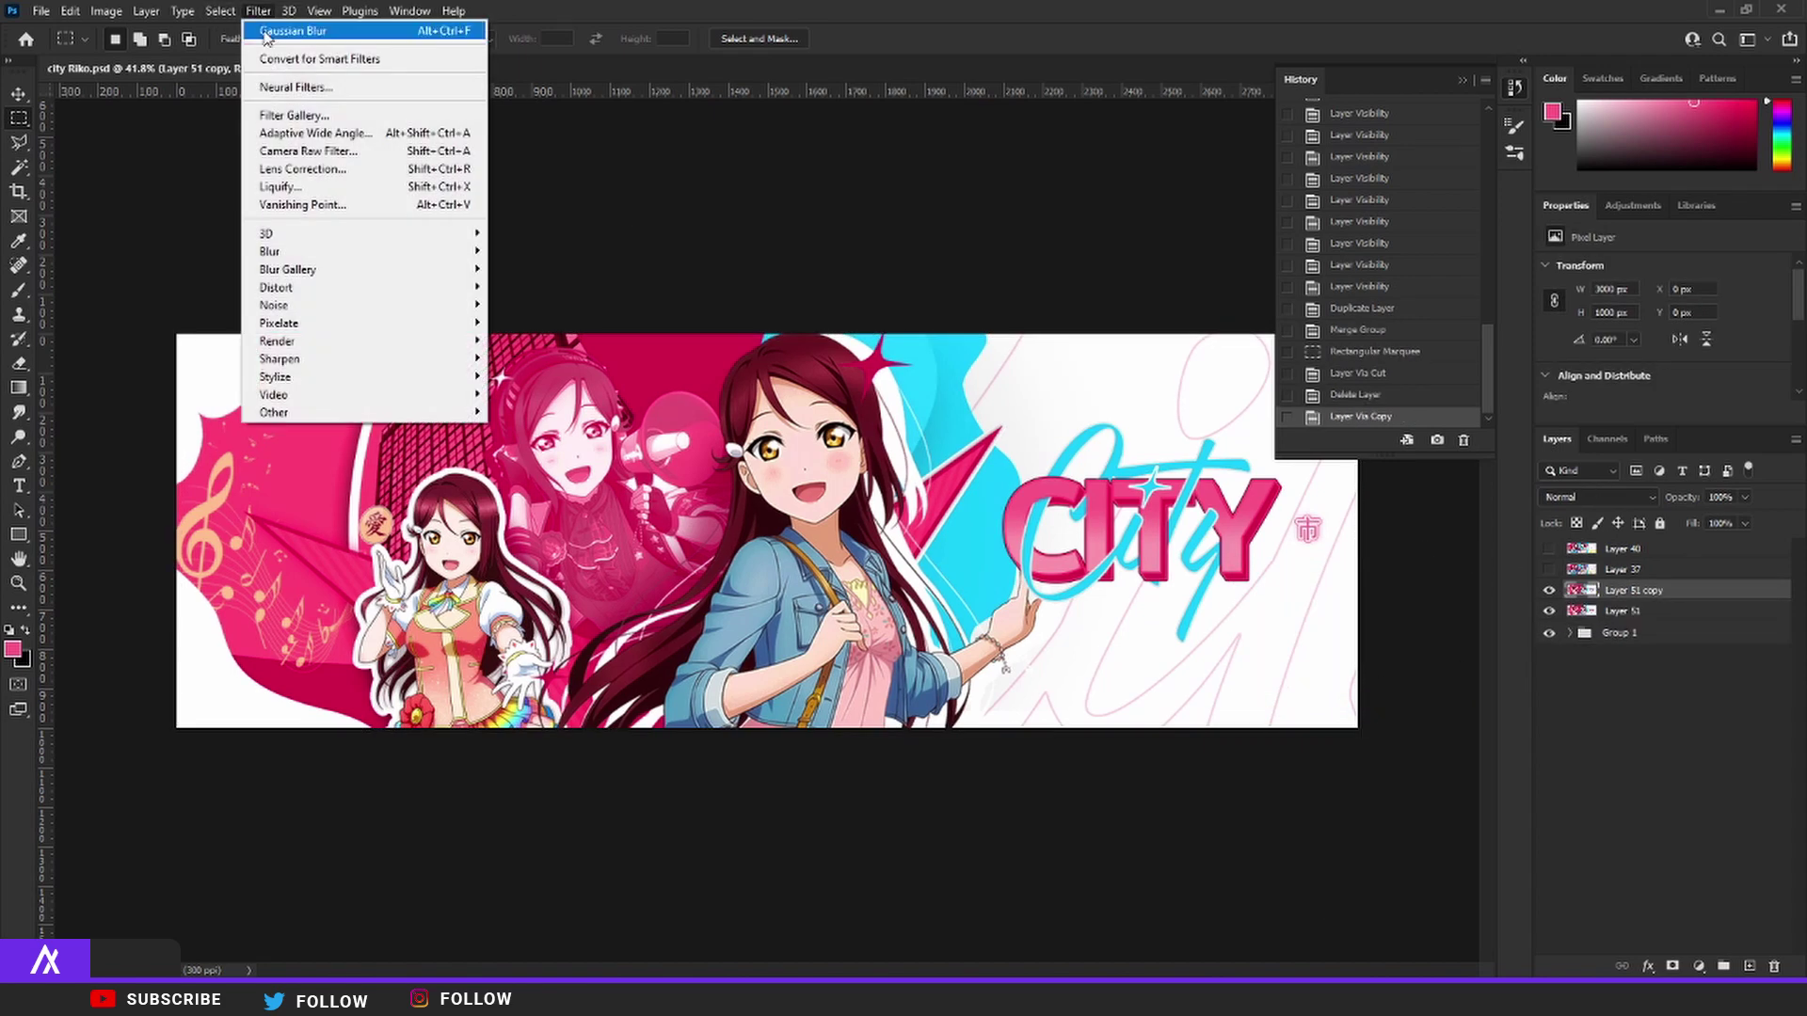
left_click(327, 169)
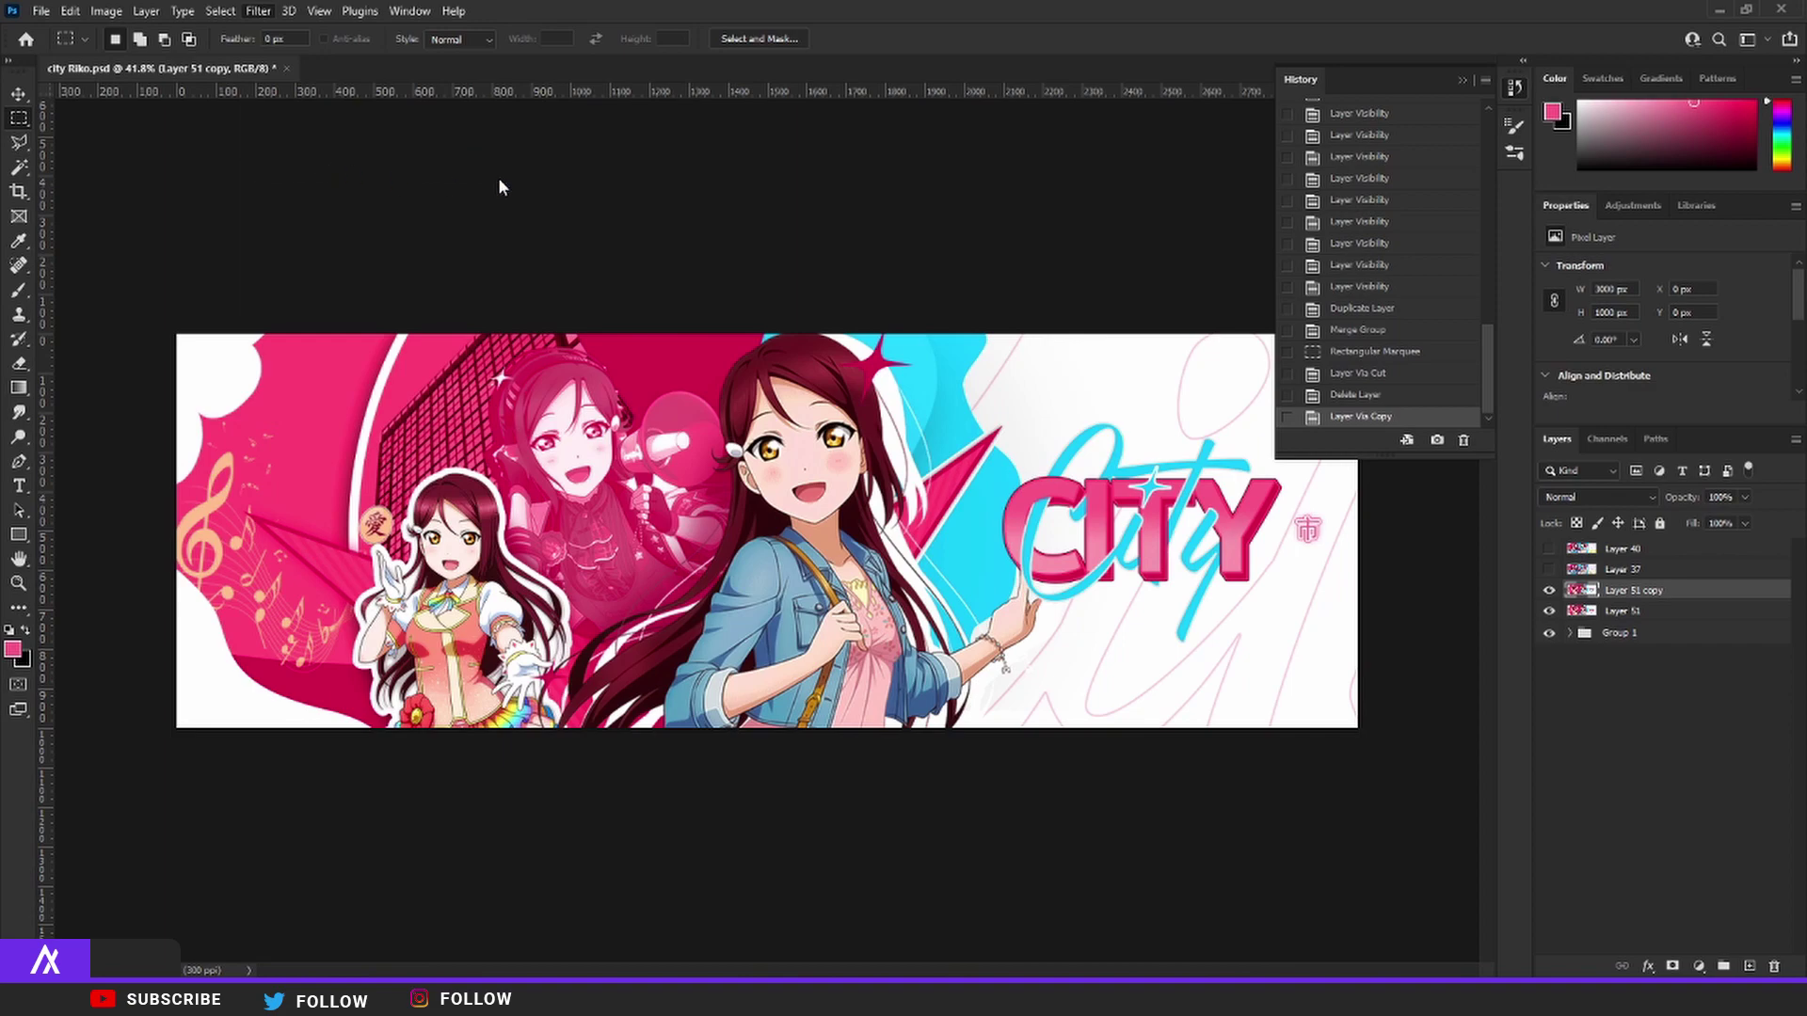
key("Escape")
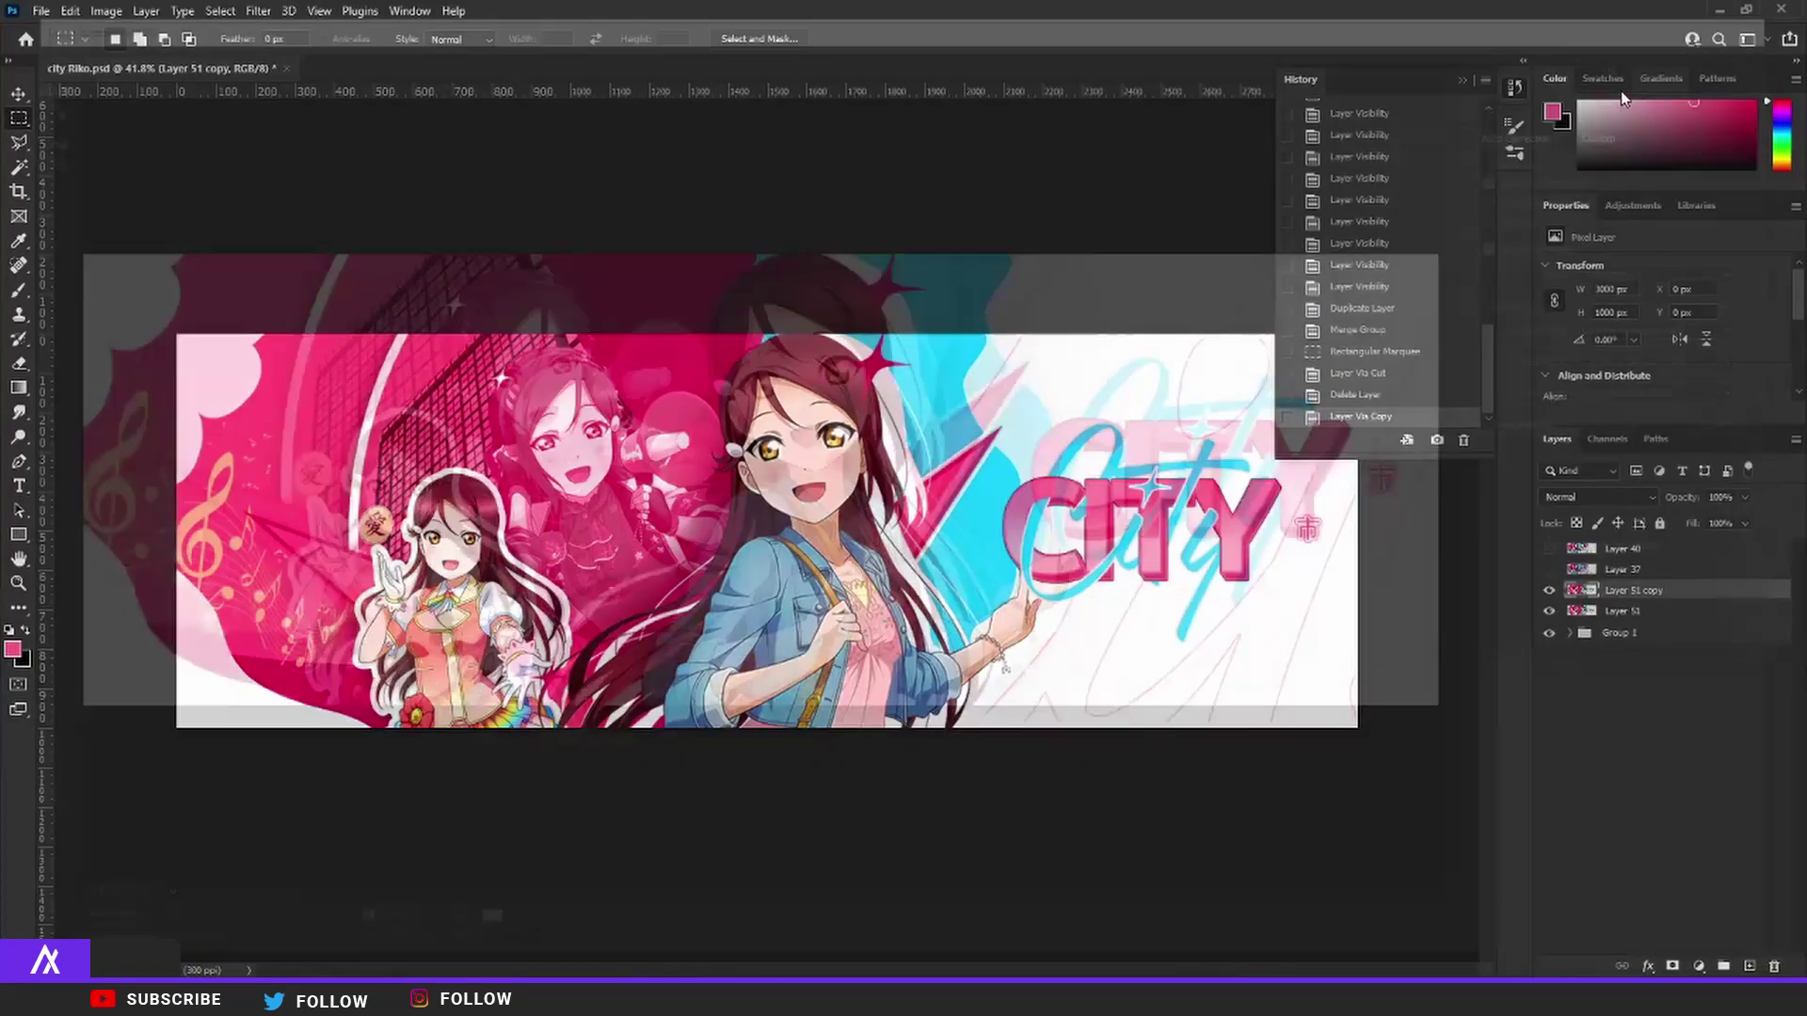
left_click(258, 10)
left_click(322, 151)
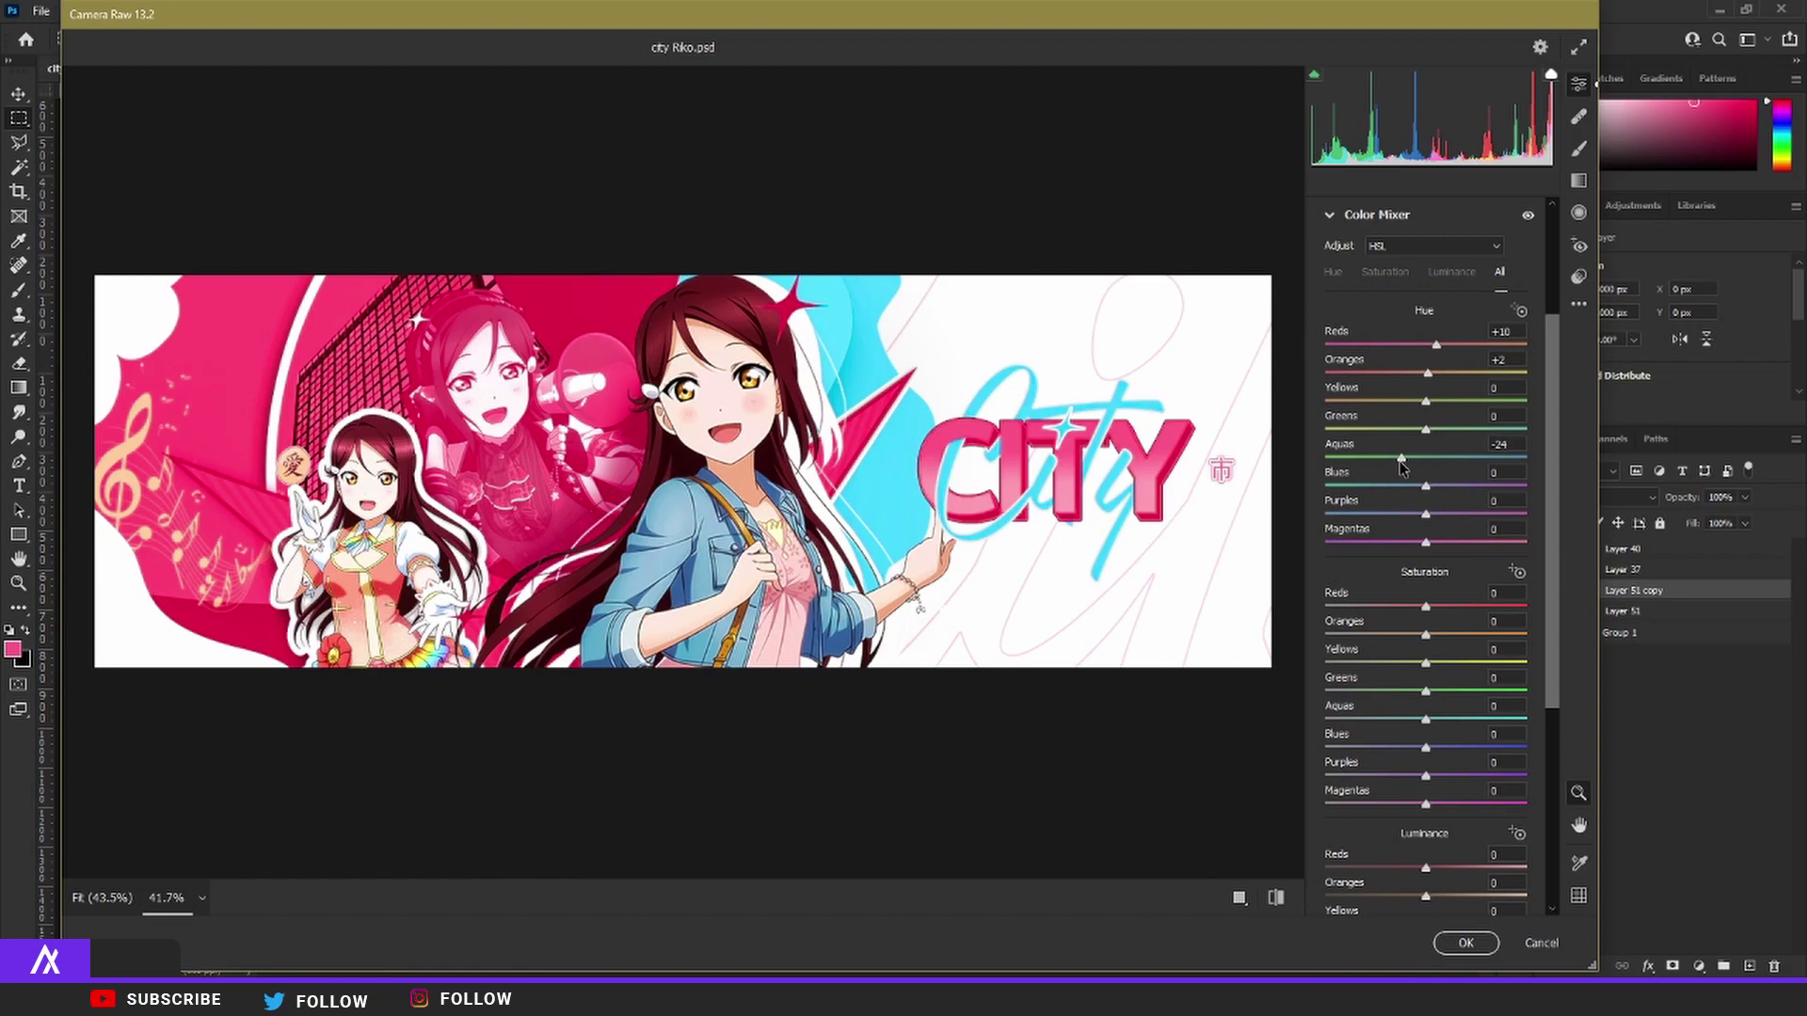
scroll(1426, 565, "down", 5)
left_click_drag(1426, 686, 1386, 690)
scroll(1386, 690, "down", 5)
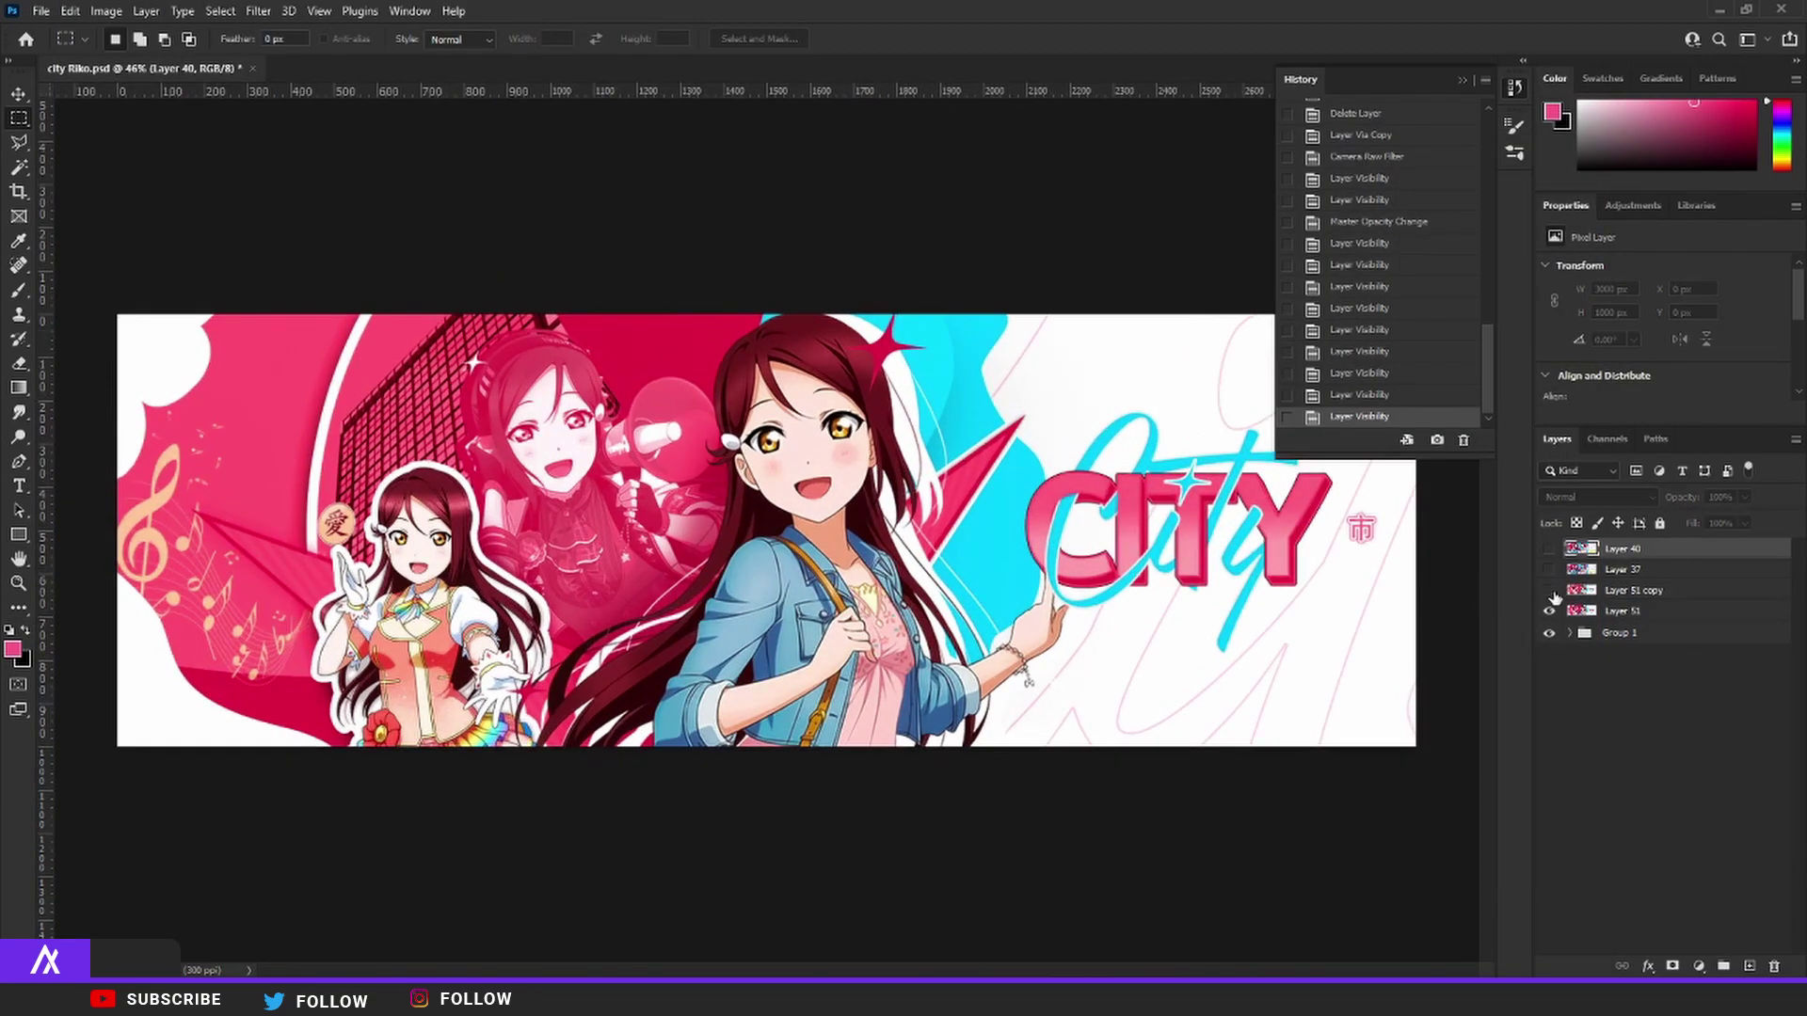
- Merge the graded copy with Layer 51 into one banner layer
left_click(1551, 593)
left_click(1551, 593)
left_click(1621, 591)
left_click(1617, 611, "shift")
key("ctrl+e")
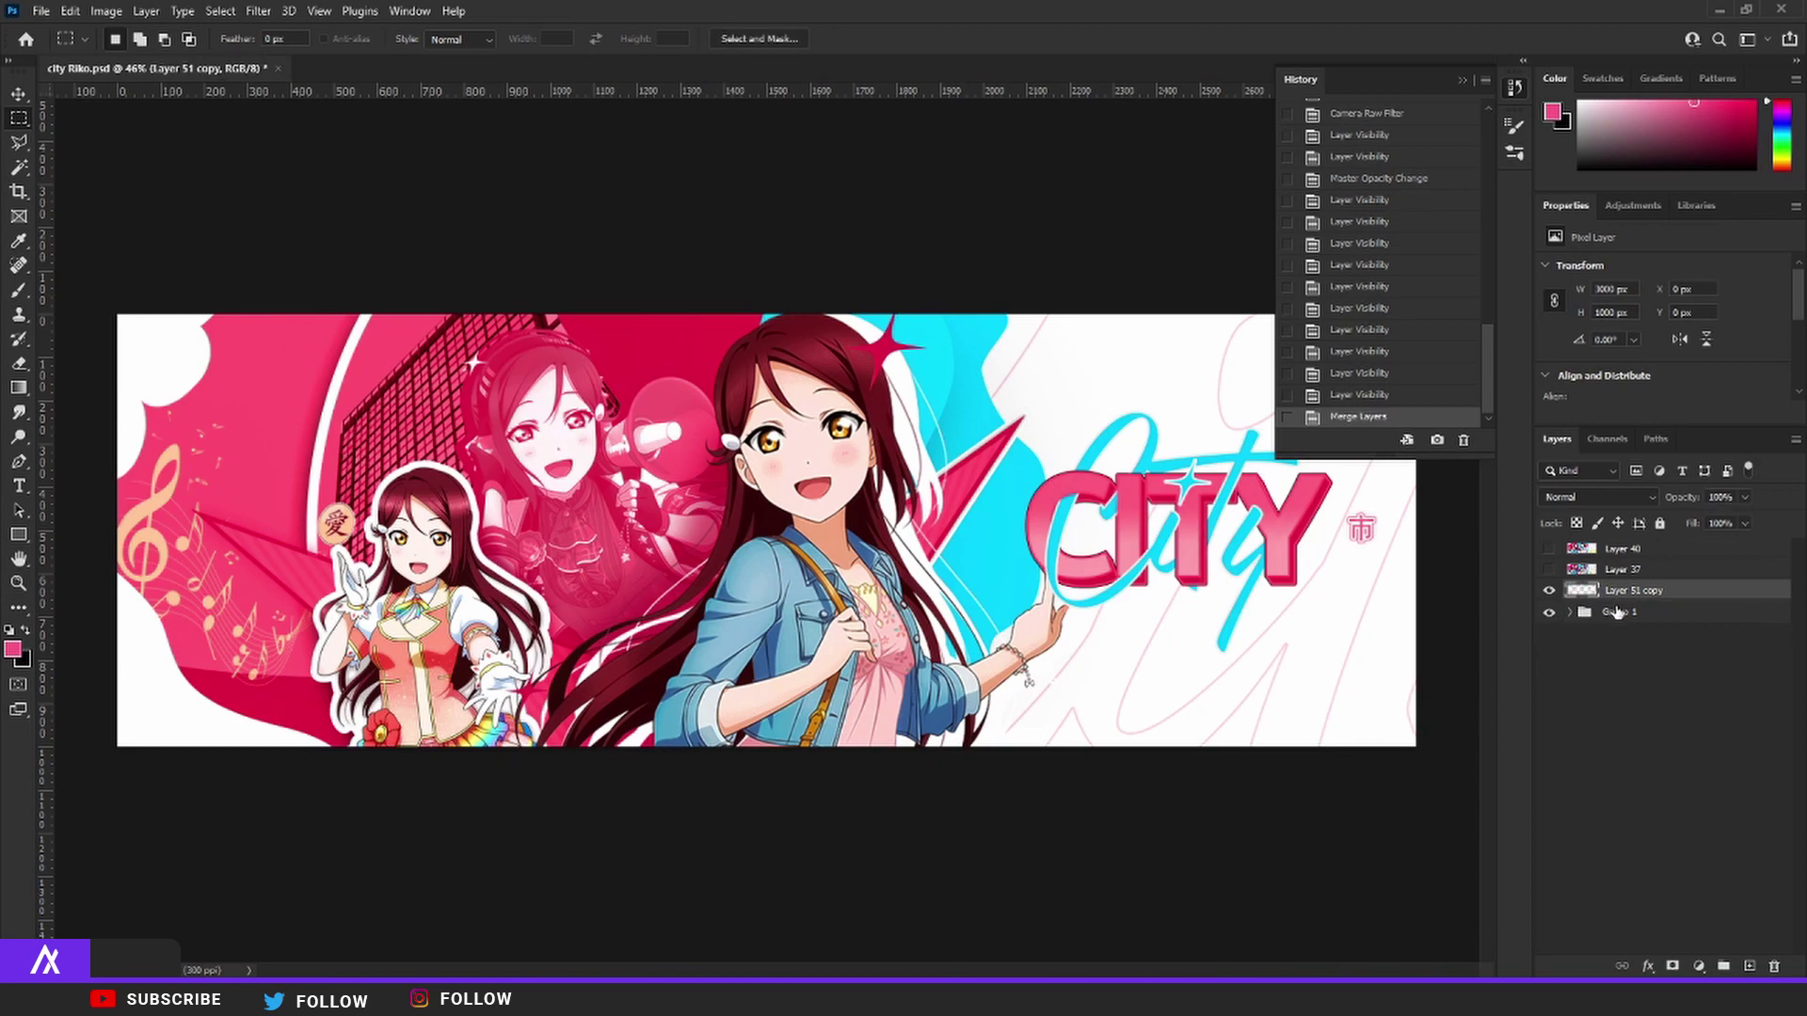
- Duplicate the merged banner and apply the Filter Gallery's Artistic Poster Edges filter
left_click(258, 10)
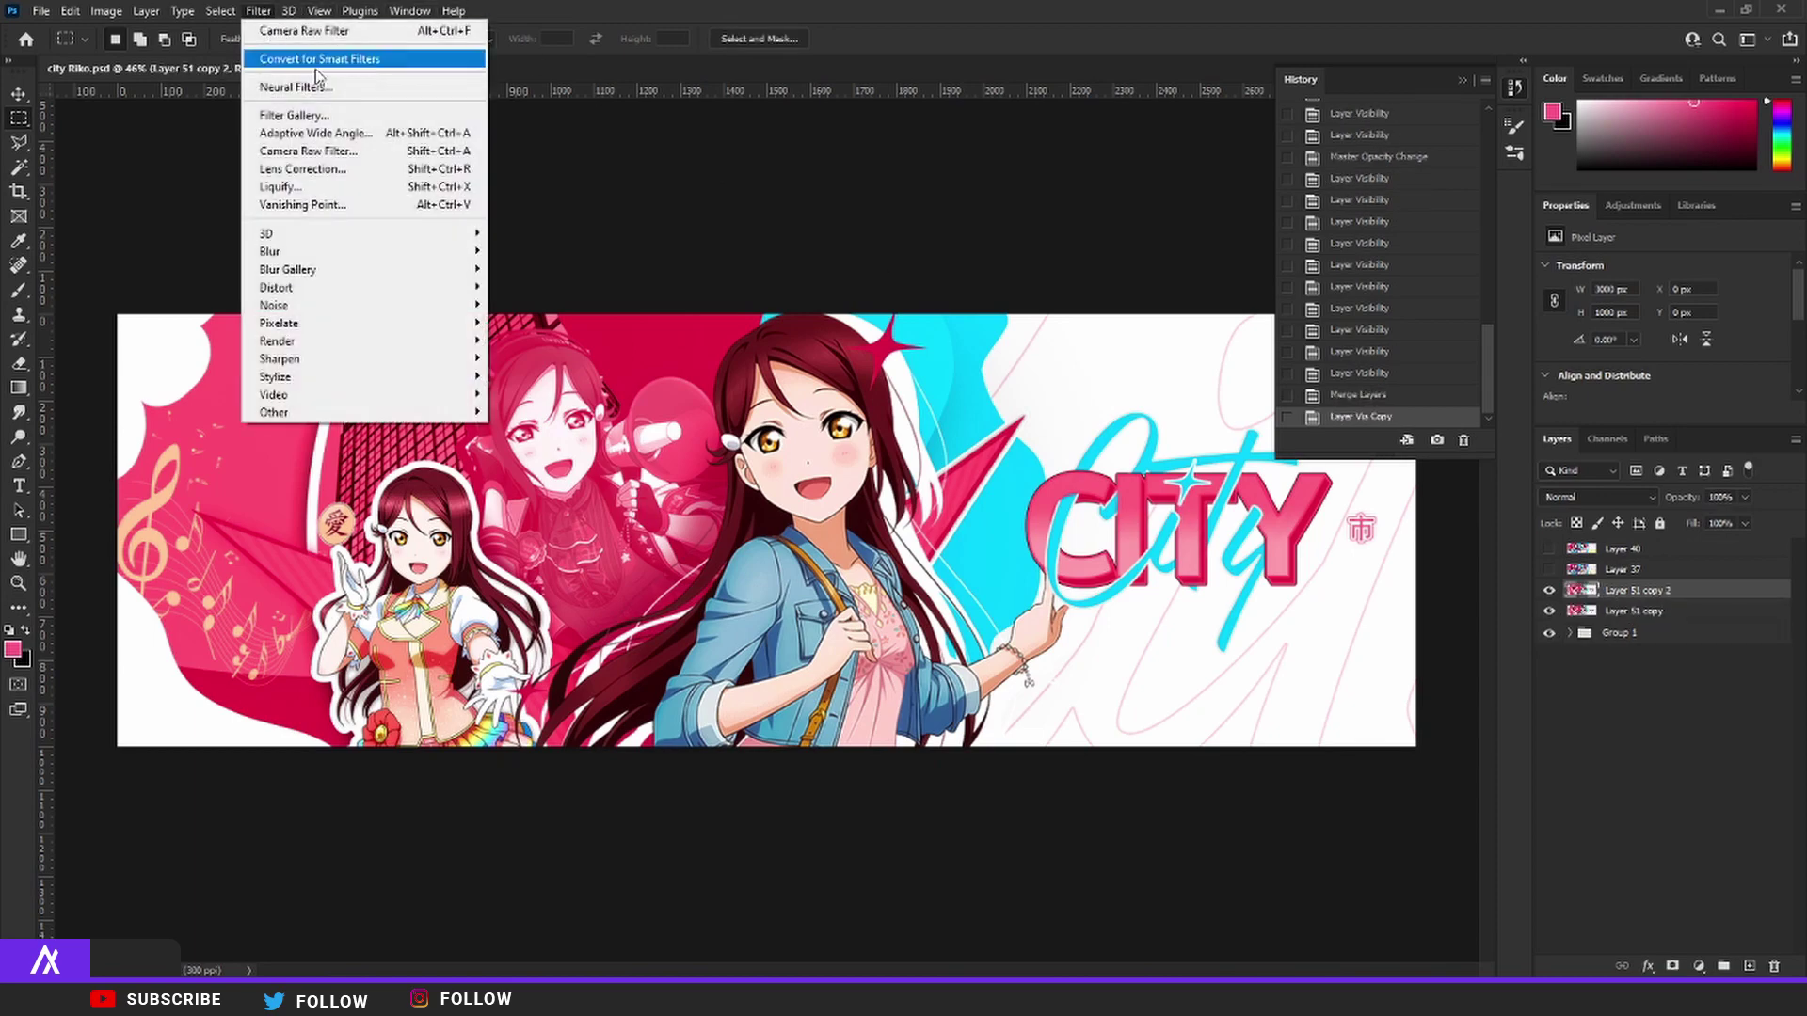
key("Escape")
key("ctrl+j")
key("ctrl+alt+f")
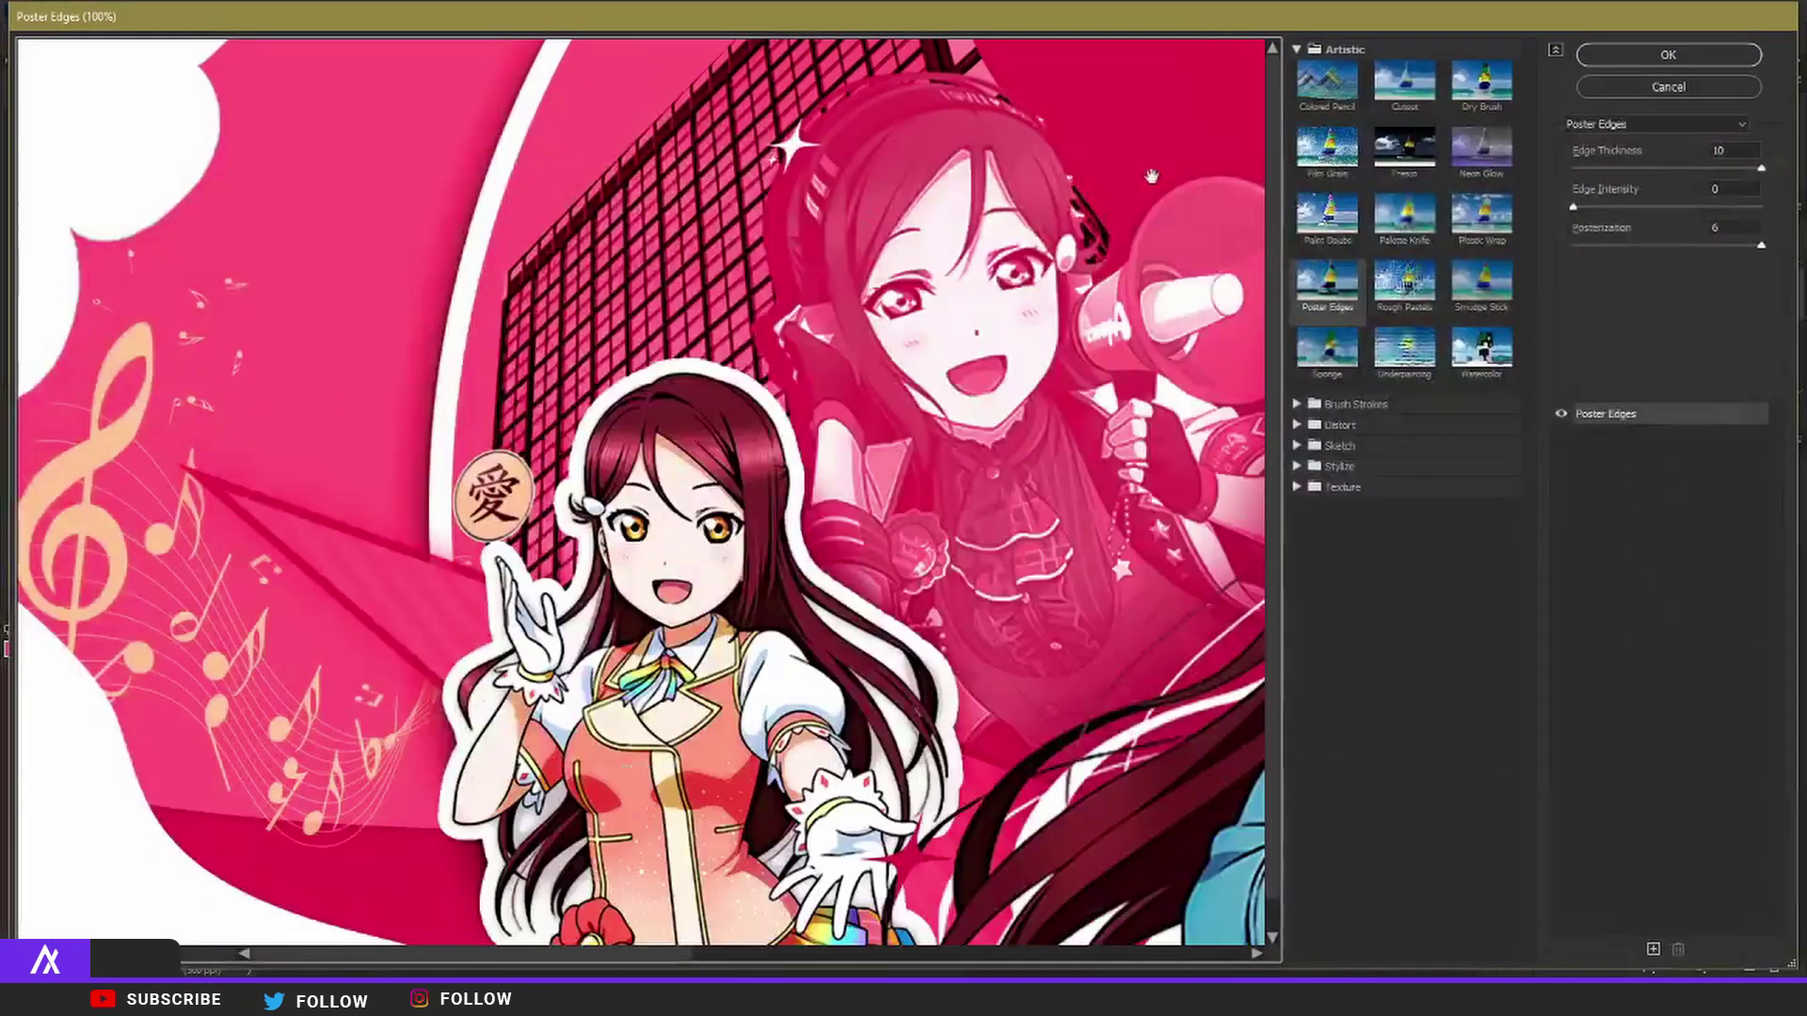
left_click(1594, 59)
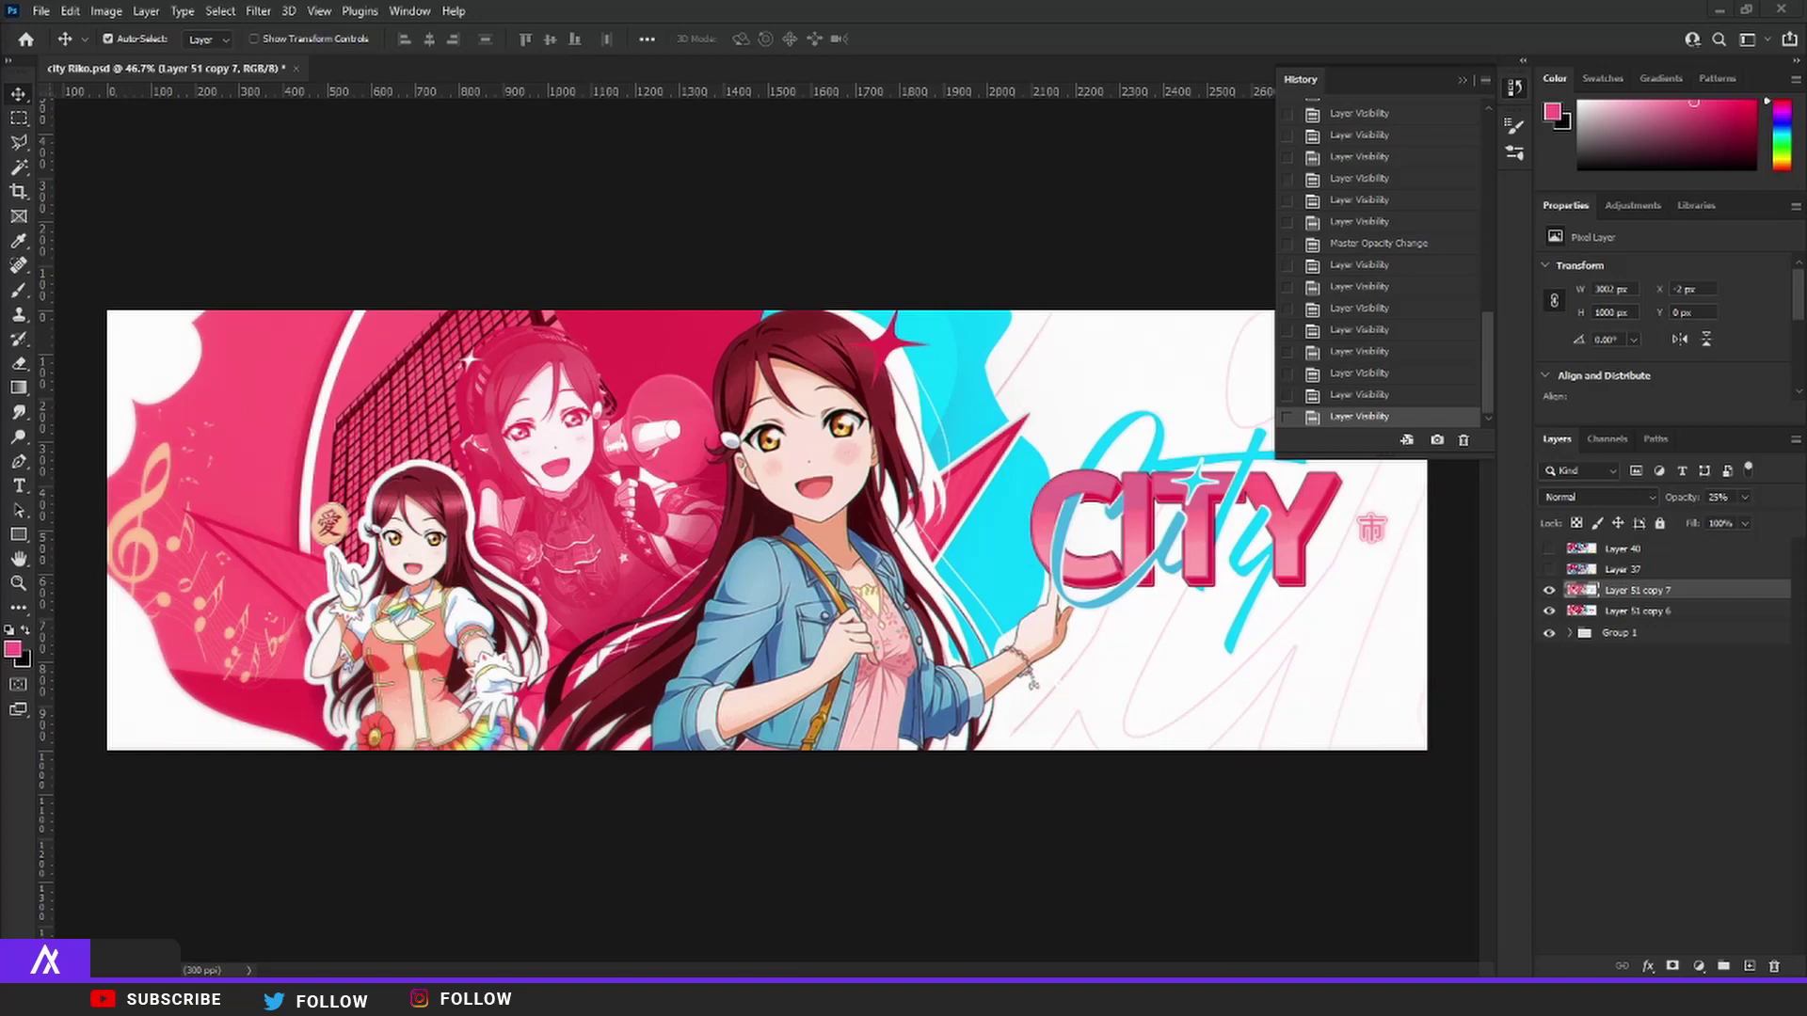
- Add a Hue/Saturation adjustment layer to the CITY banner from the Layers panel
scroll(817, 527, "down", 4)
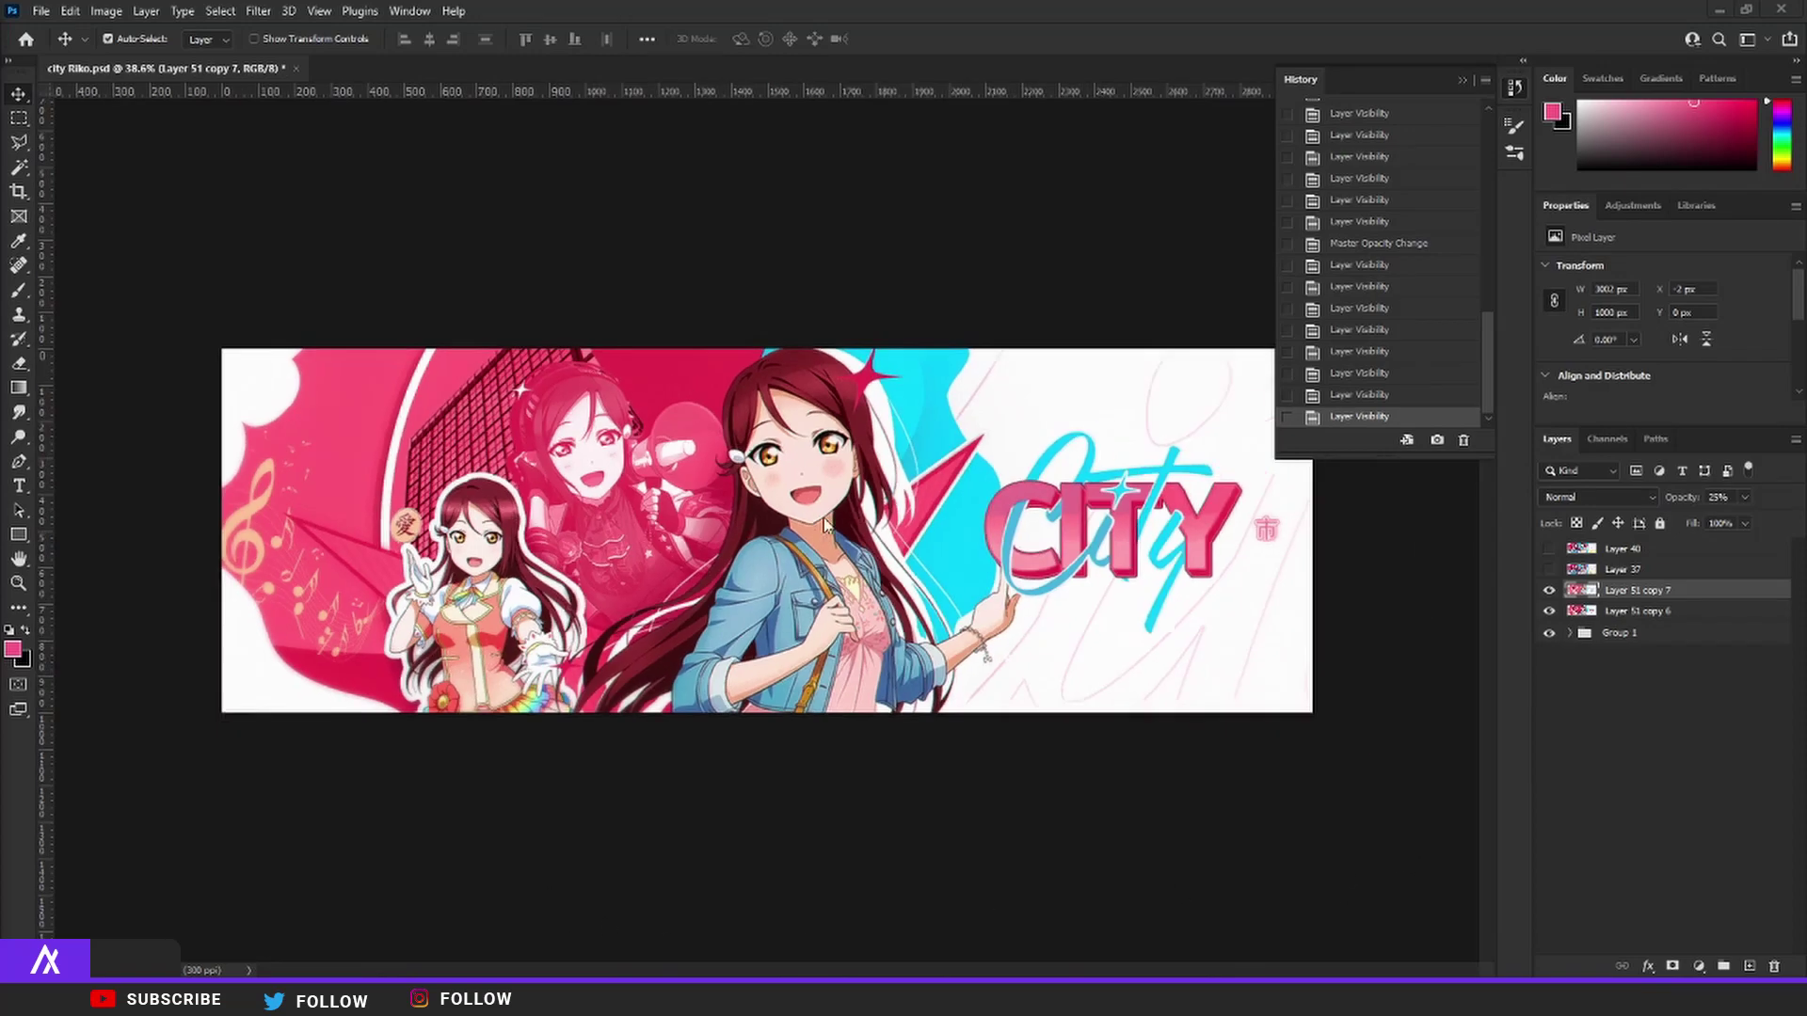
scroll(818, 533, "up", 3)
left_click(1700, 964)
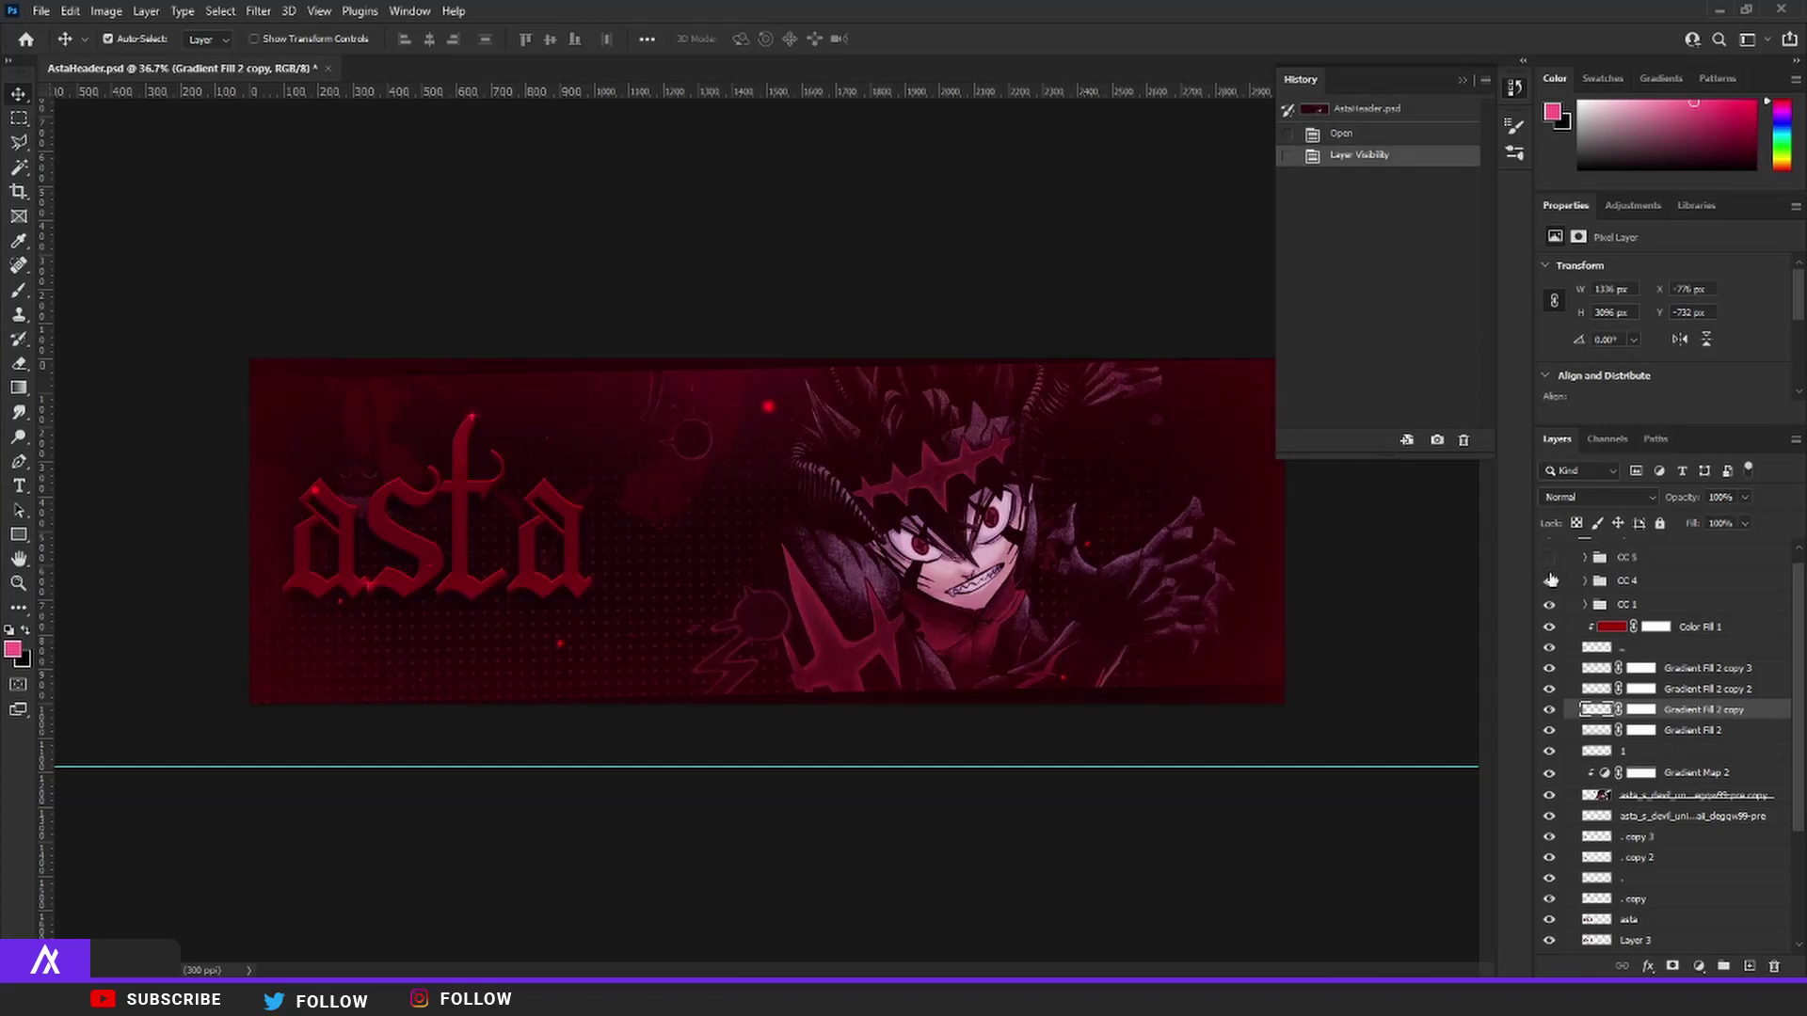
- Hide CC 5 and CC 4 and inspect the layers inside the CC 5 group
left_click(1548, 581)
left_click(1548, 605)
scroll(1545, 613, "up", 1)
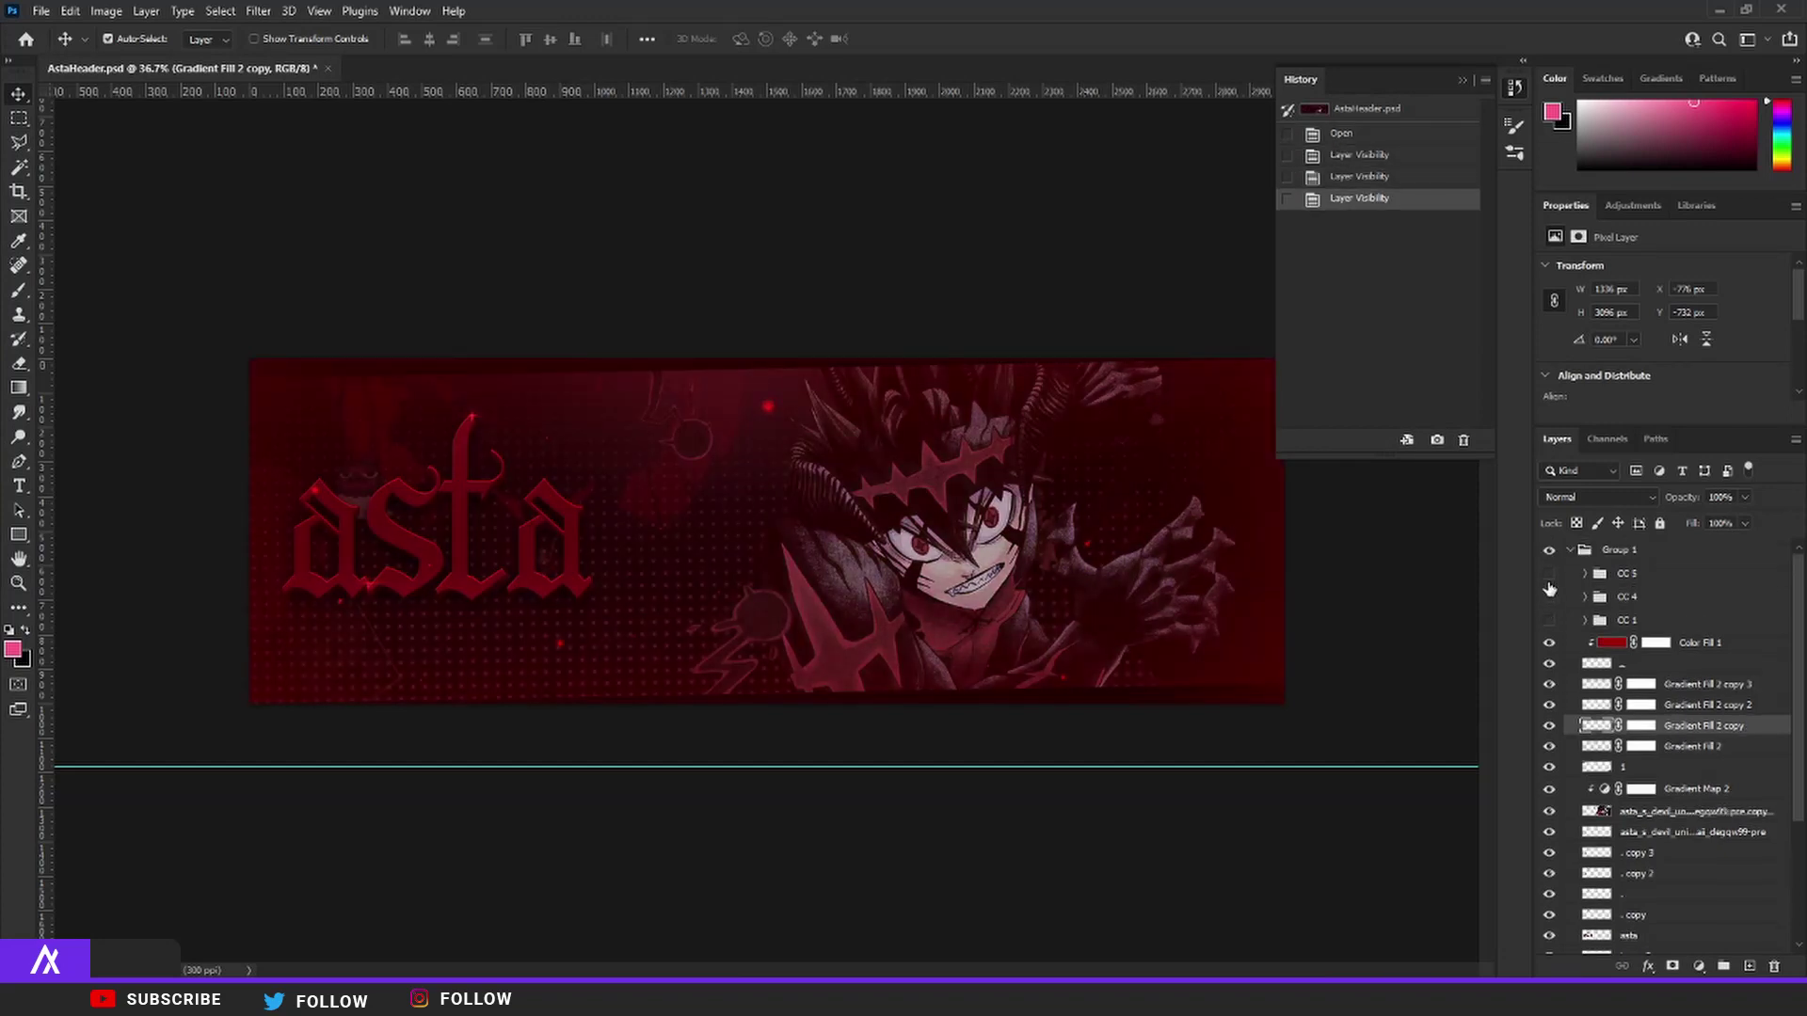
left_click(1549, 574)
left_click(1549, 575)
left_click(1621, 581)
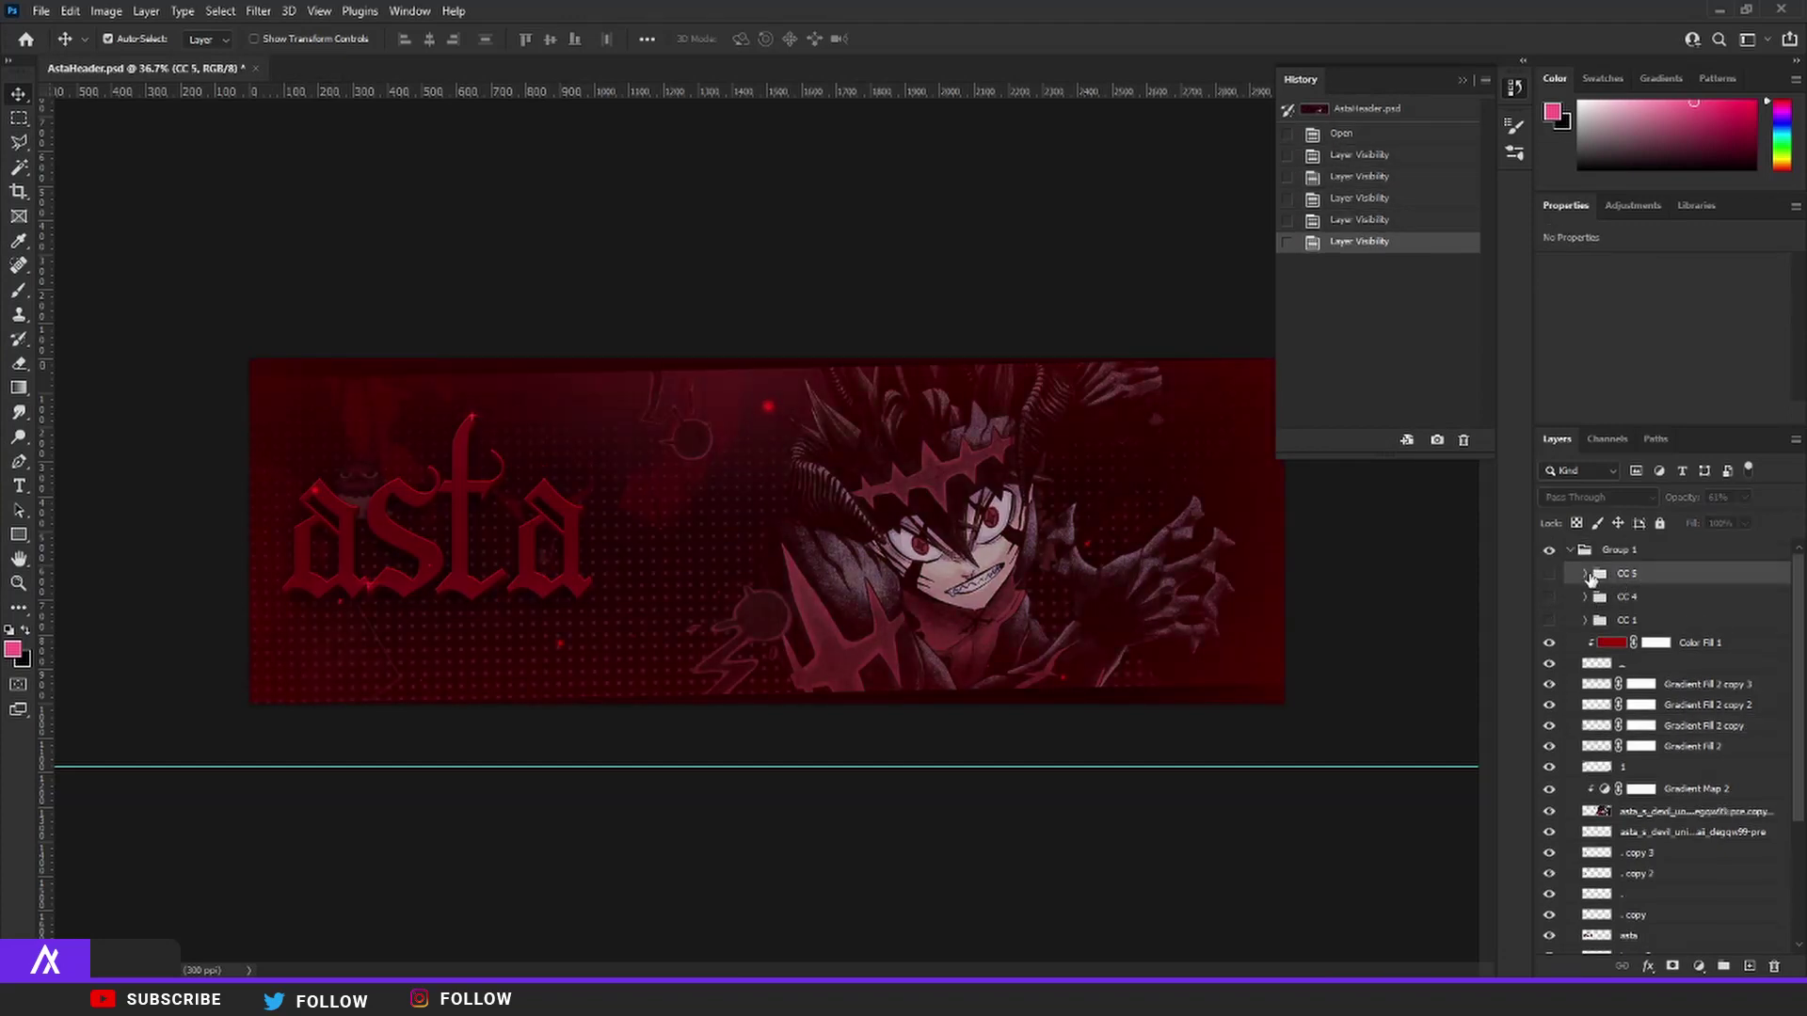
left_click(1587, 574)
left_click(1587, 574)
- Show CC 5, CC 4 and CC 1 again, then switch all three off
left_click(1549, 574)
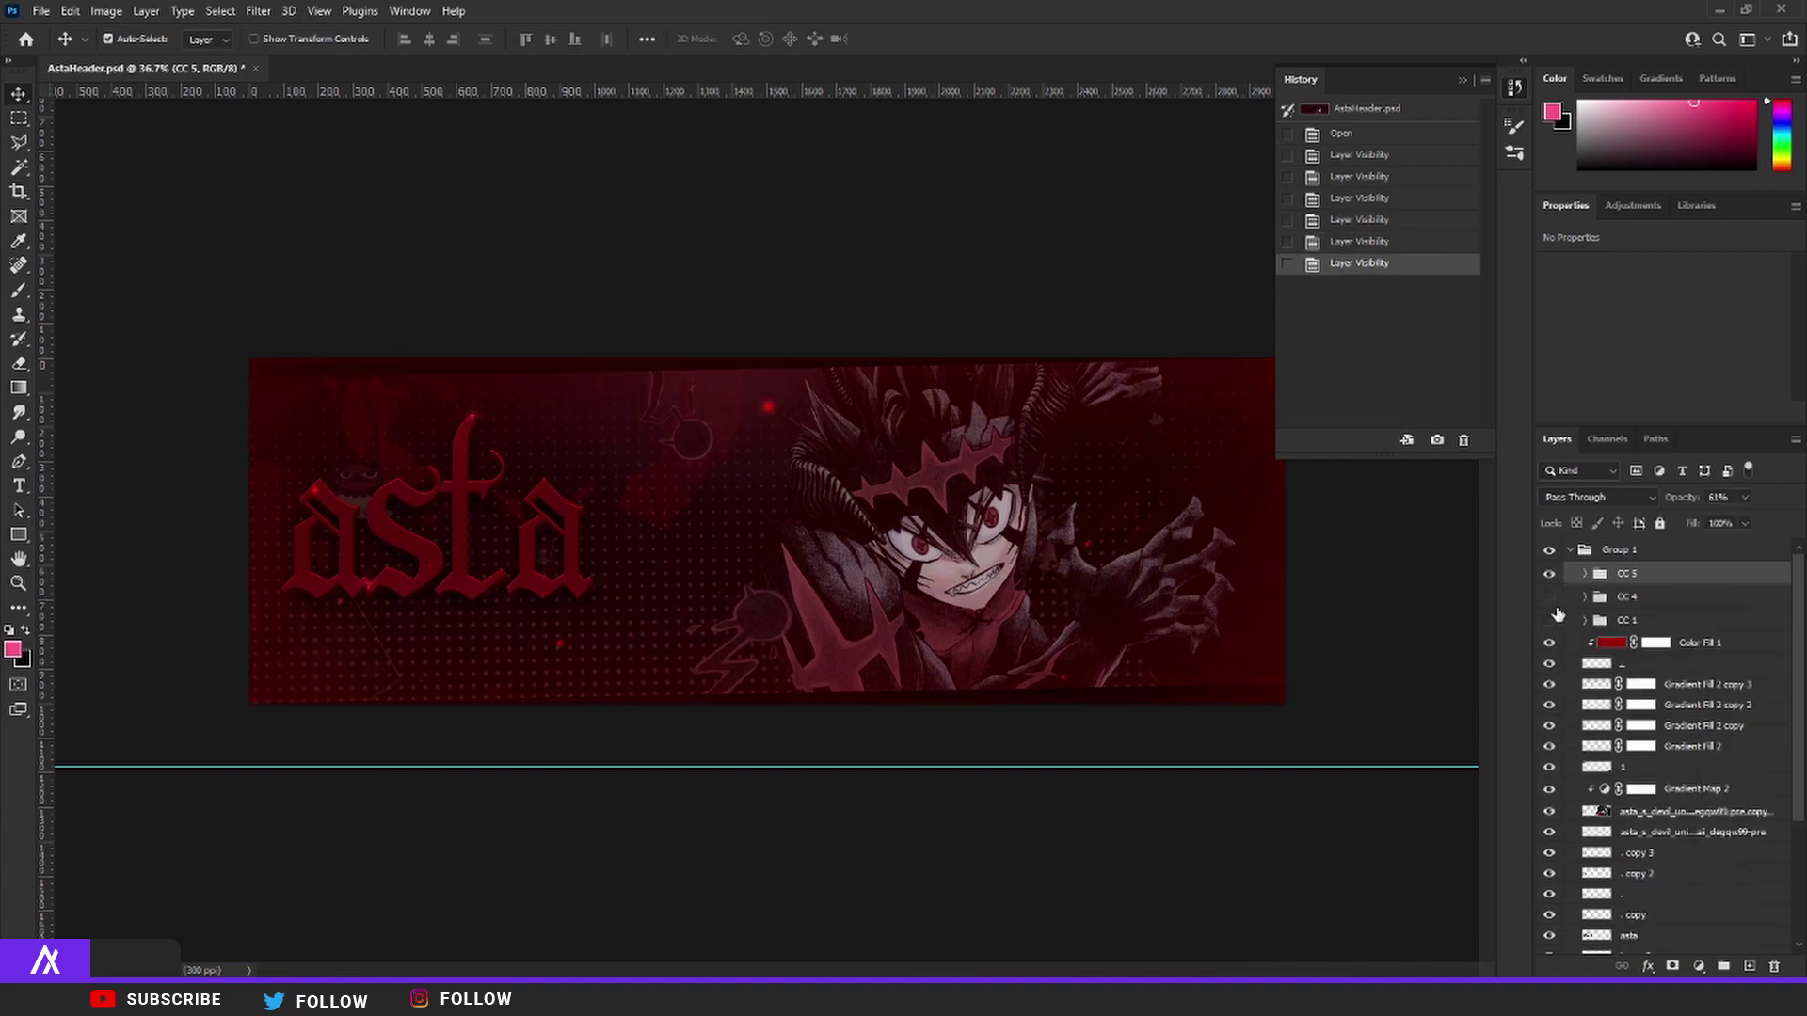
left_click(1550, 596)
left_click(1549, 620)
left_click(1549, 620)
left_click(1549, 597)
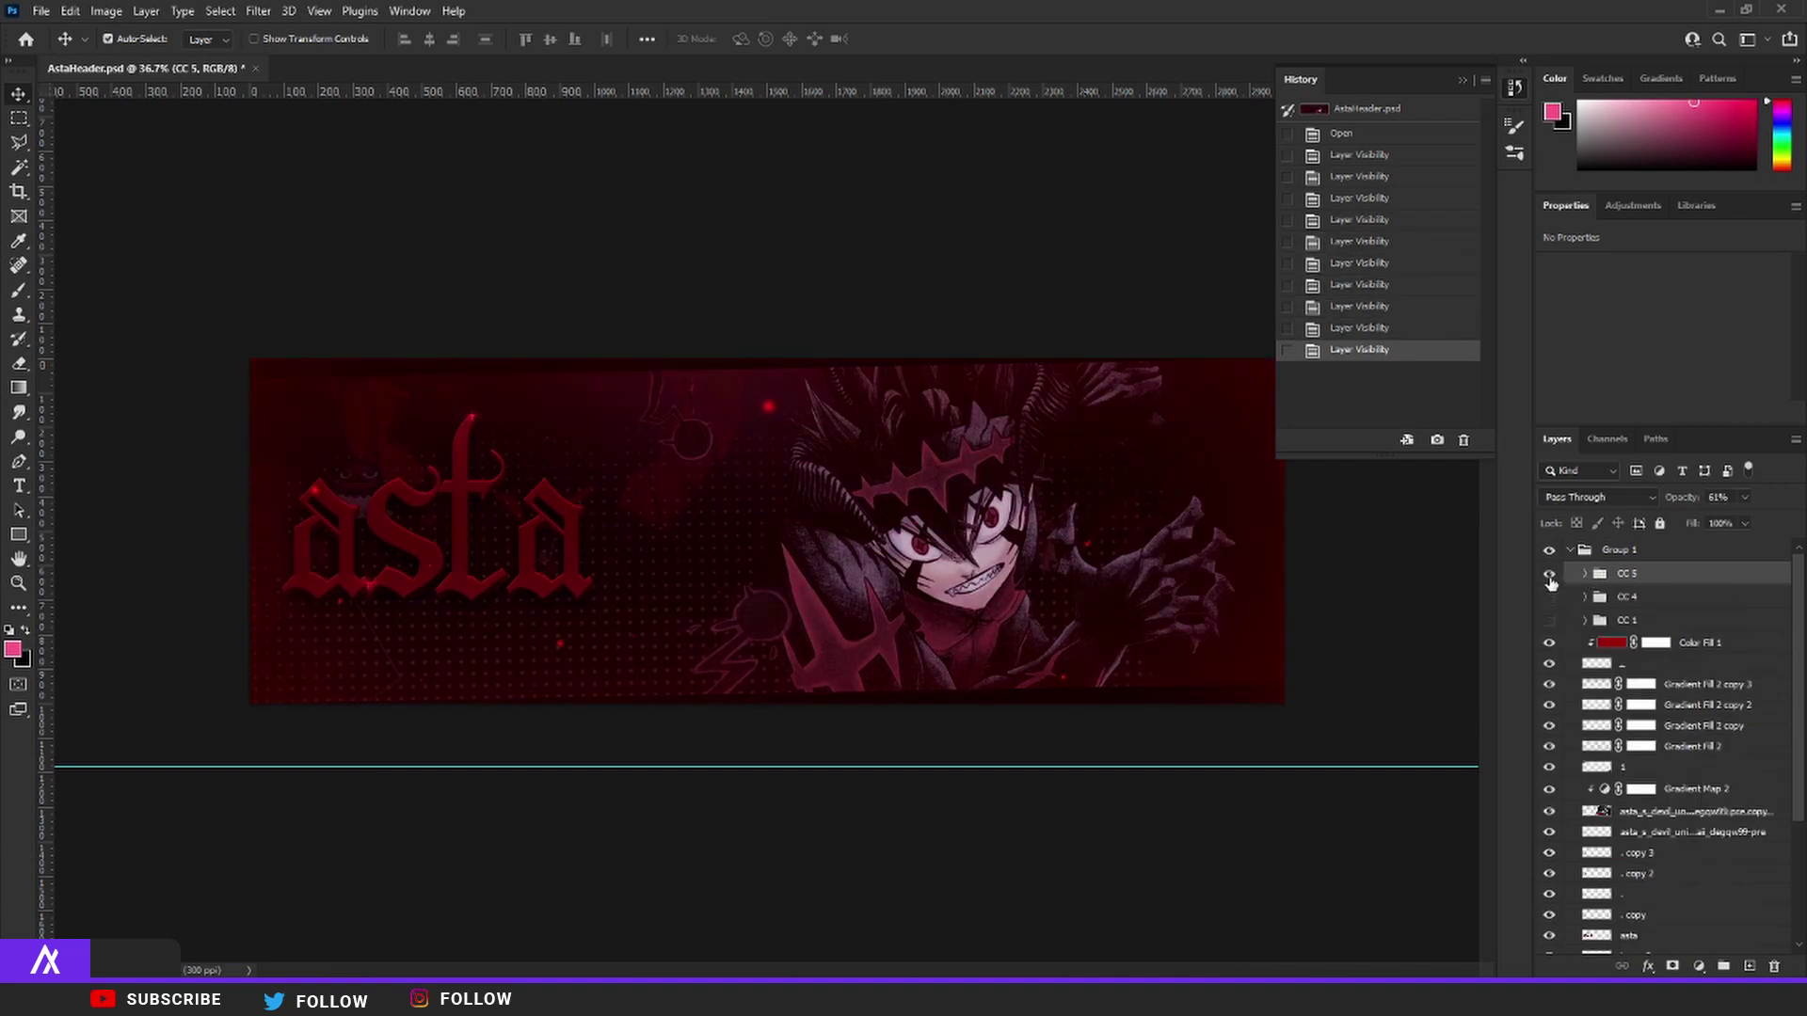
left_click(1550, 574)
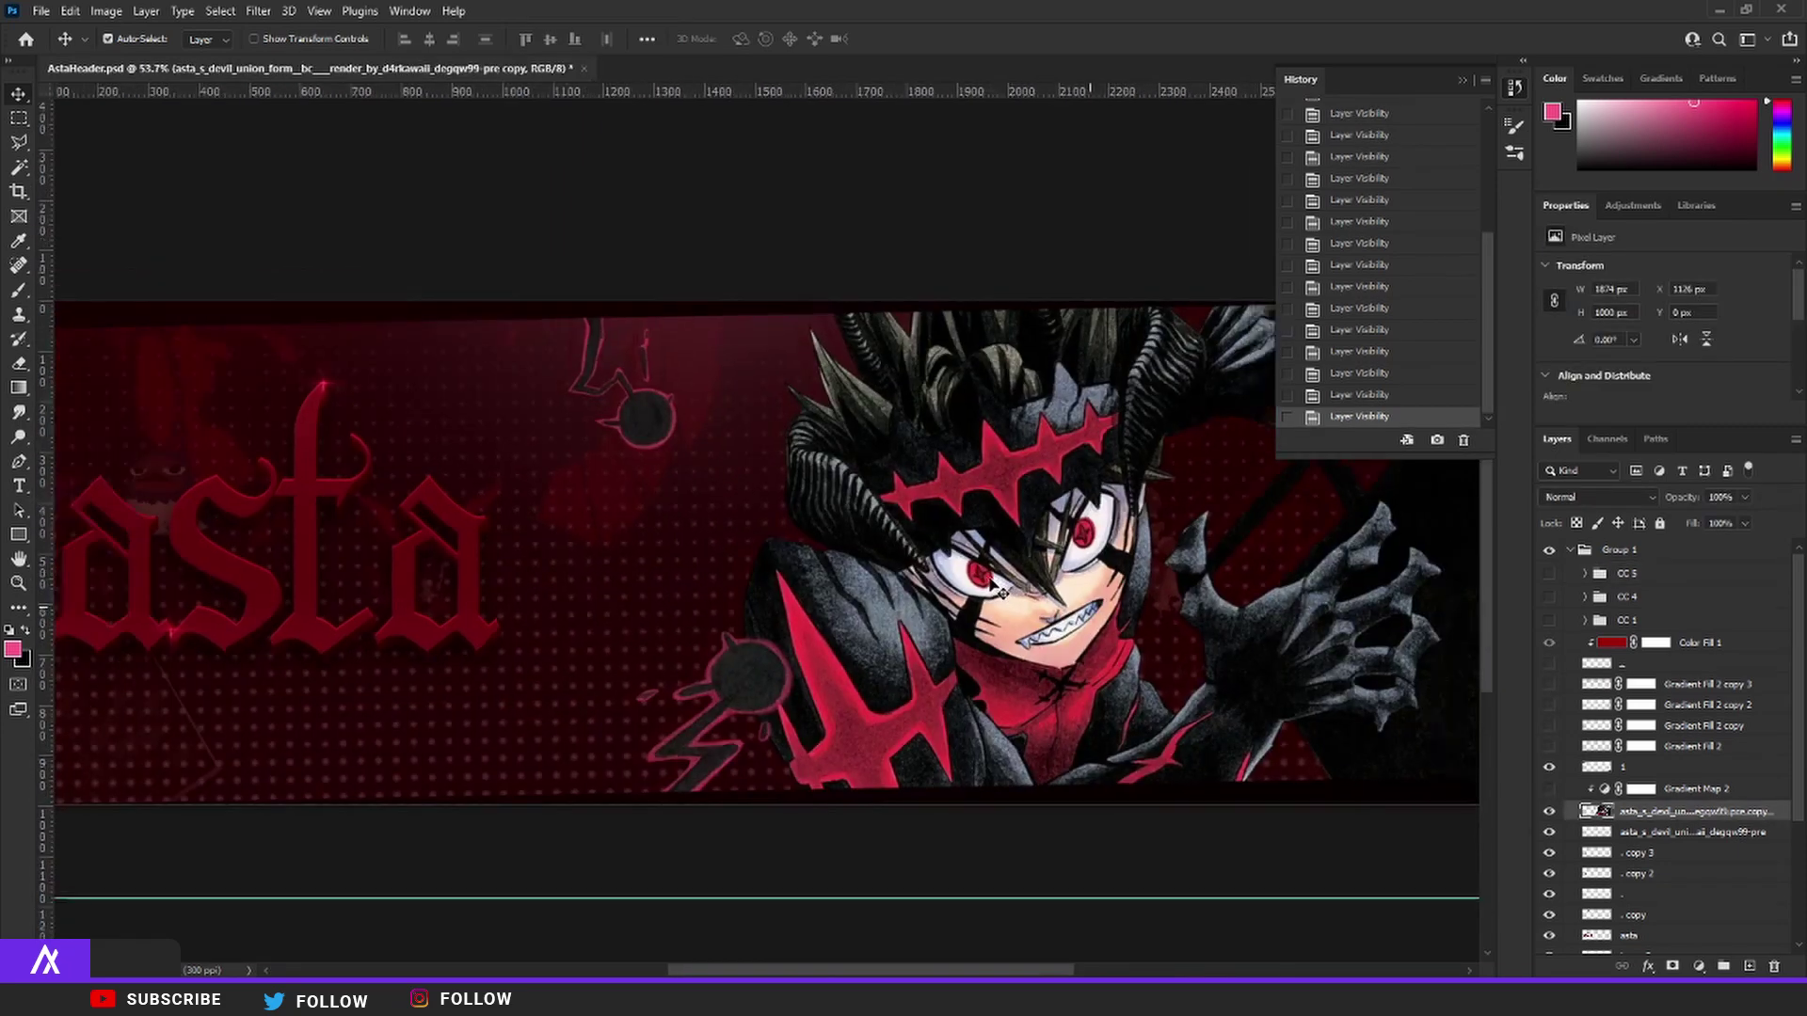
- Scale the Asta render up, shift the asta title right, hide Gradient Map 1, raise Layer 6
scroll(1000, 591, "down", 1)
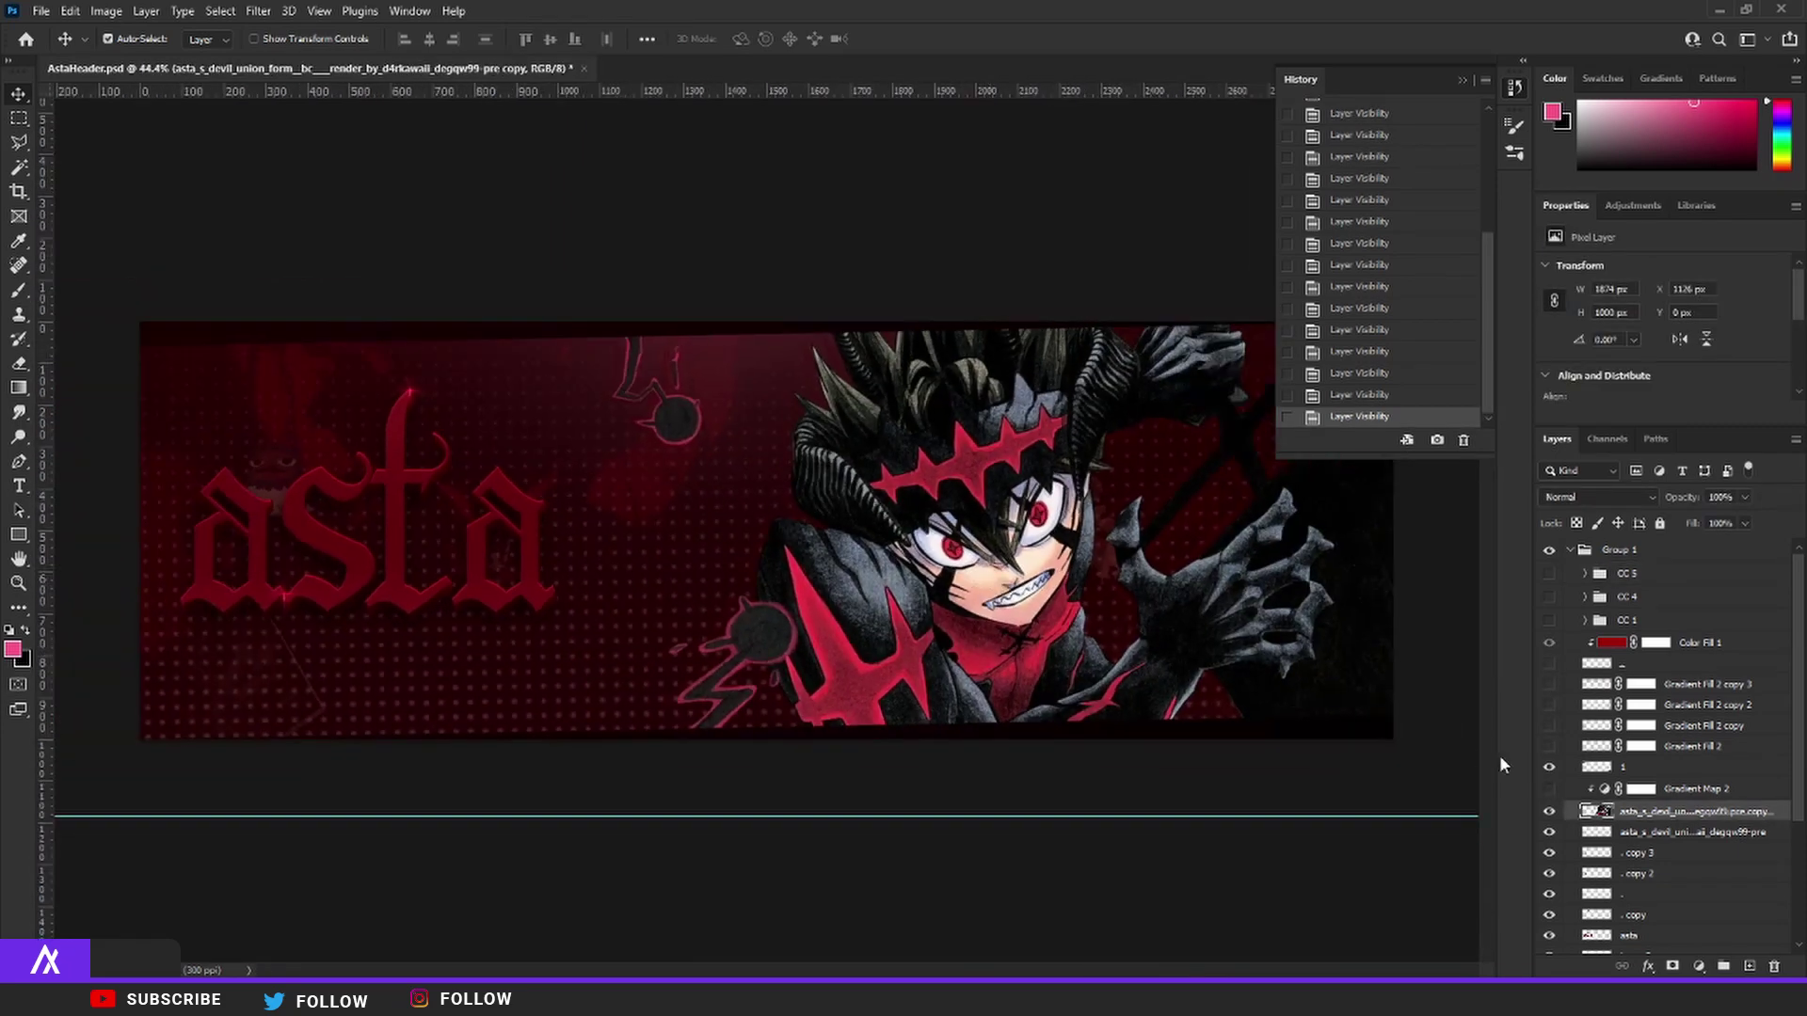
key("ctrl+t")
left_click_drag(1393, 739, 1409, 748)
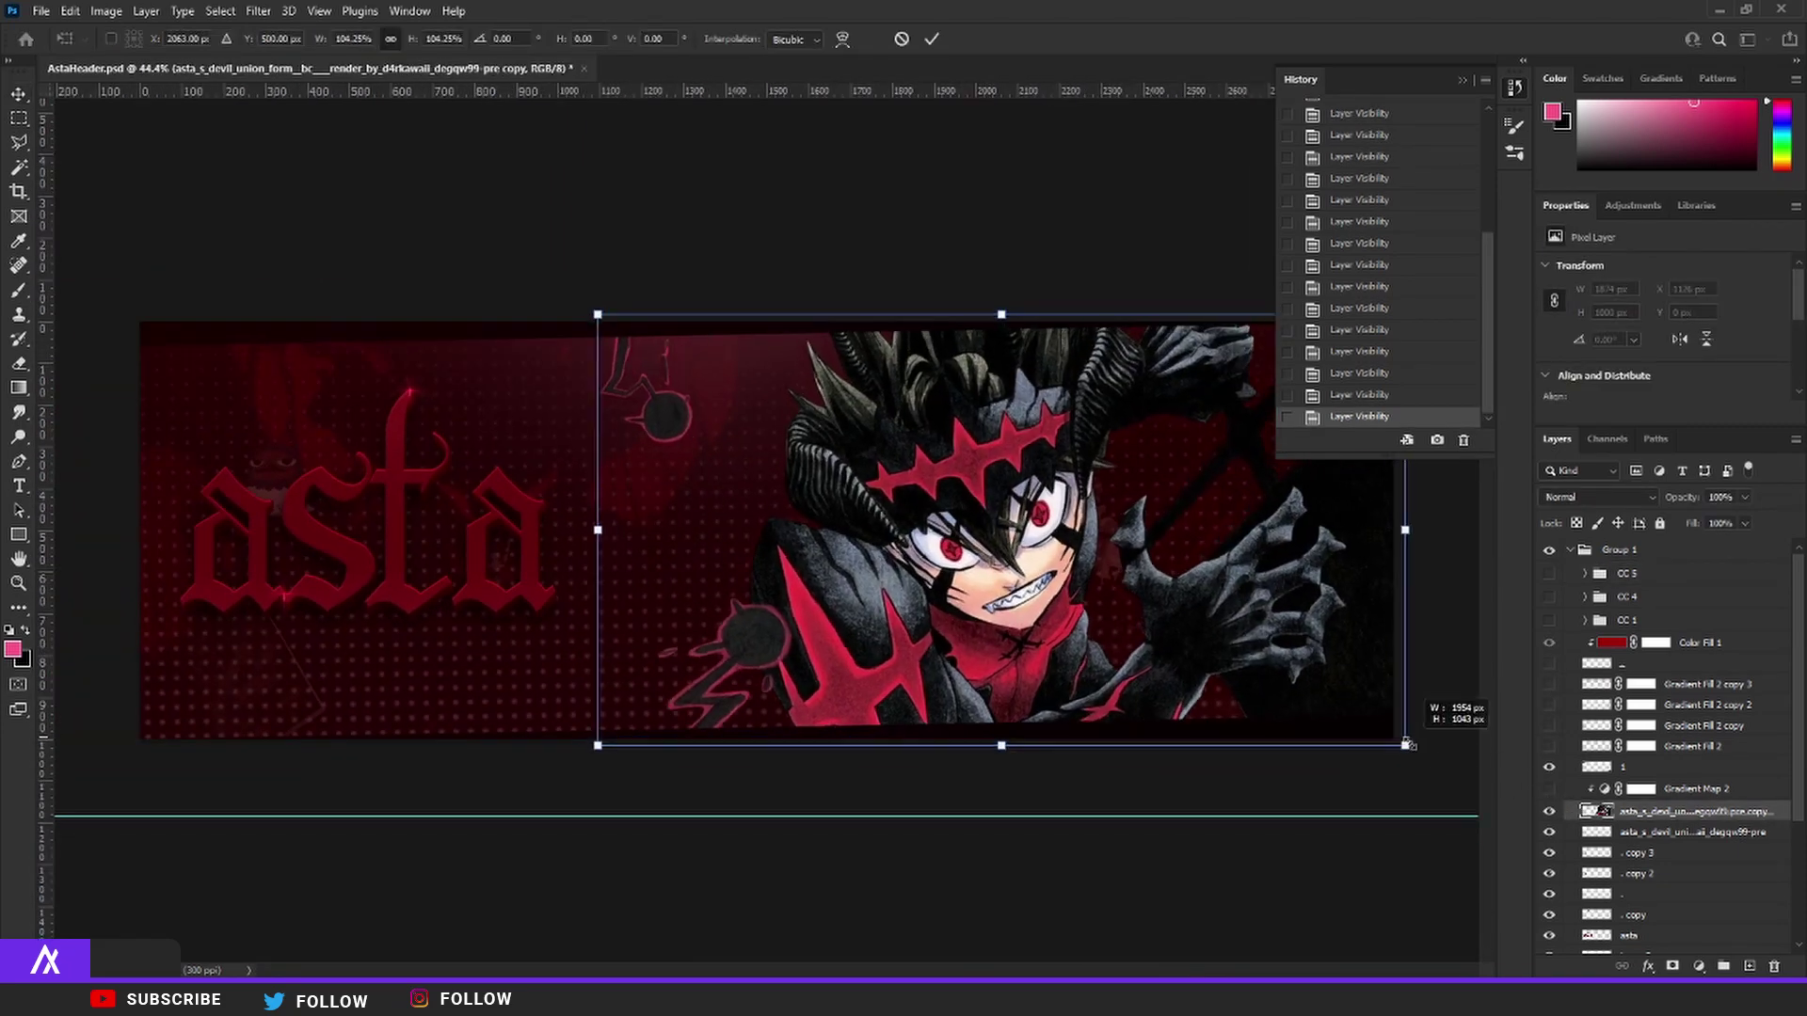
key("Return")
left_click_drag(401, 525, 484, 576)
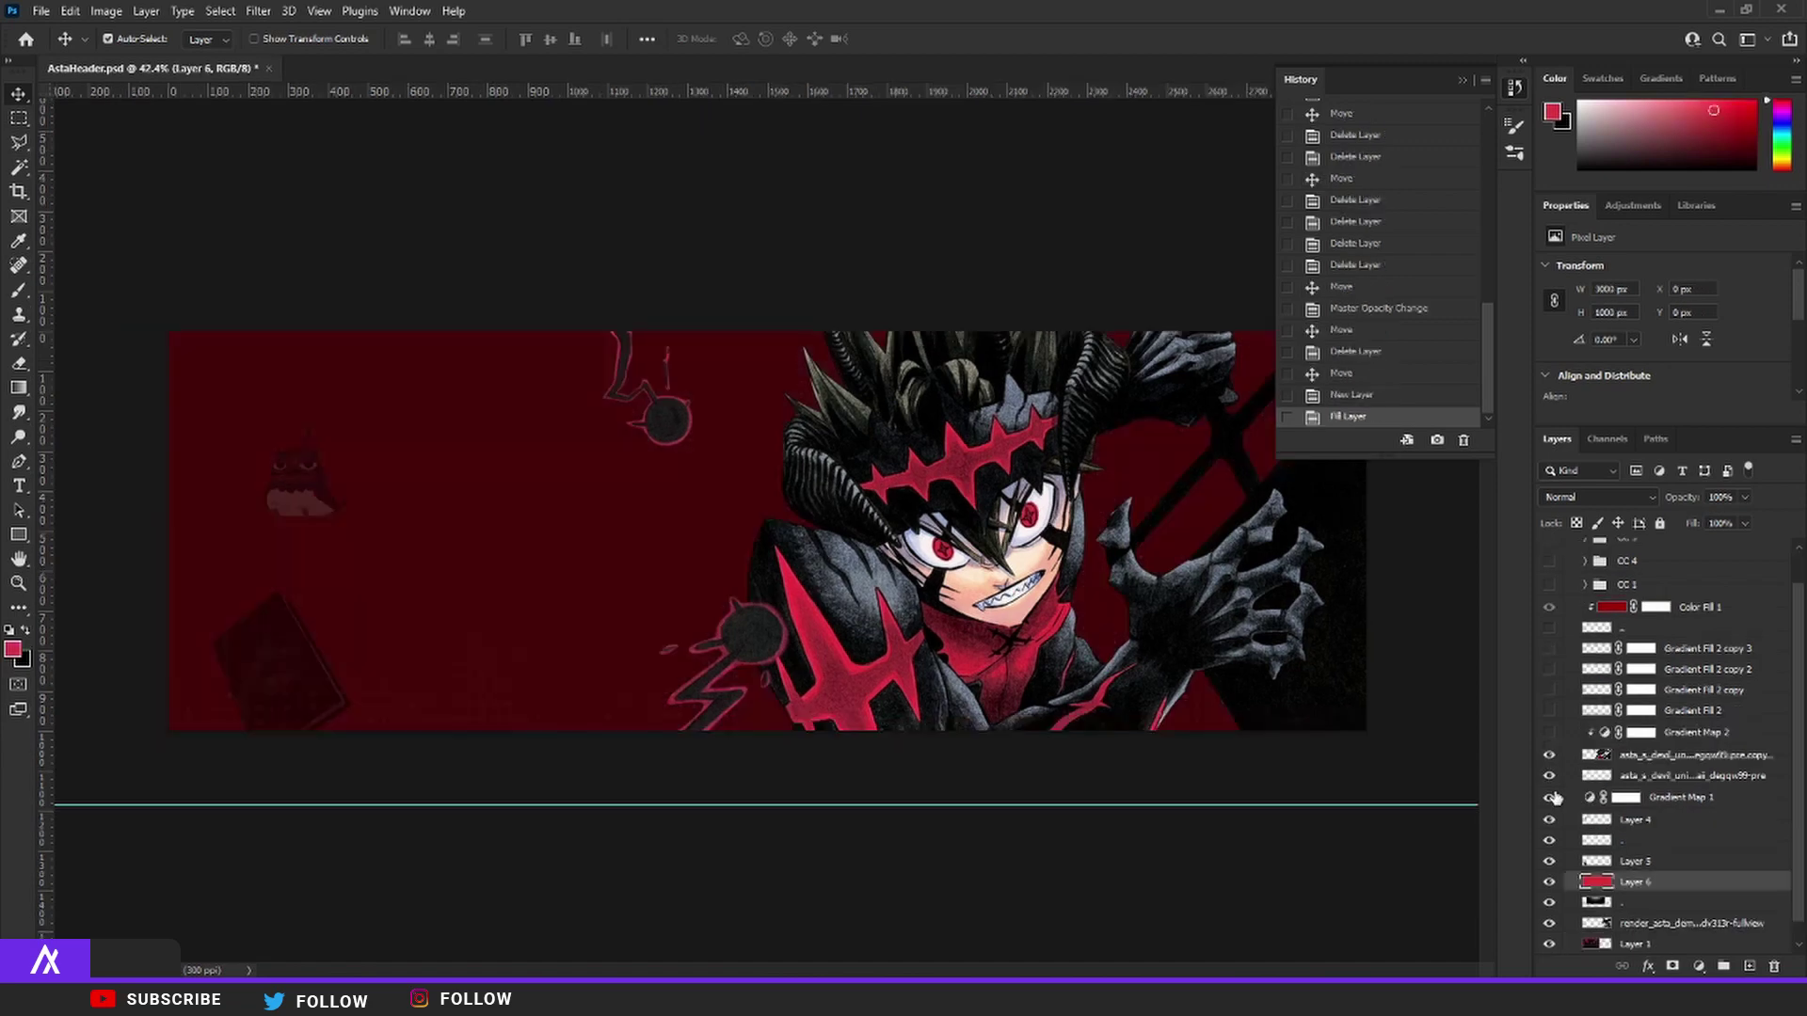
left_click(1550, 798)
left_click_drag(1645, 896, 1643, 798)
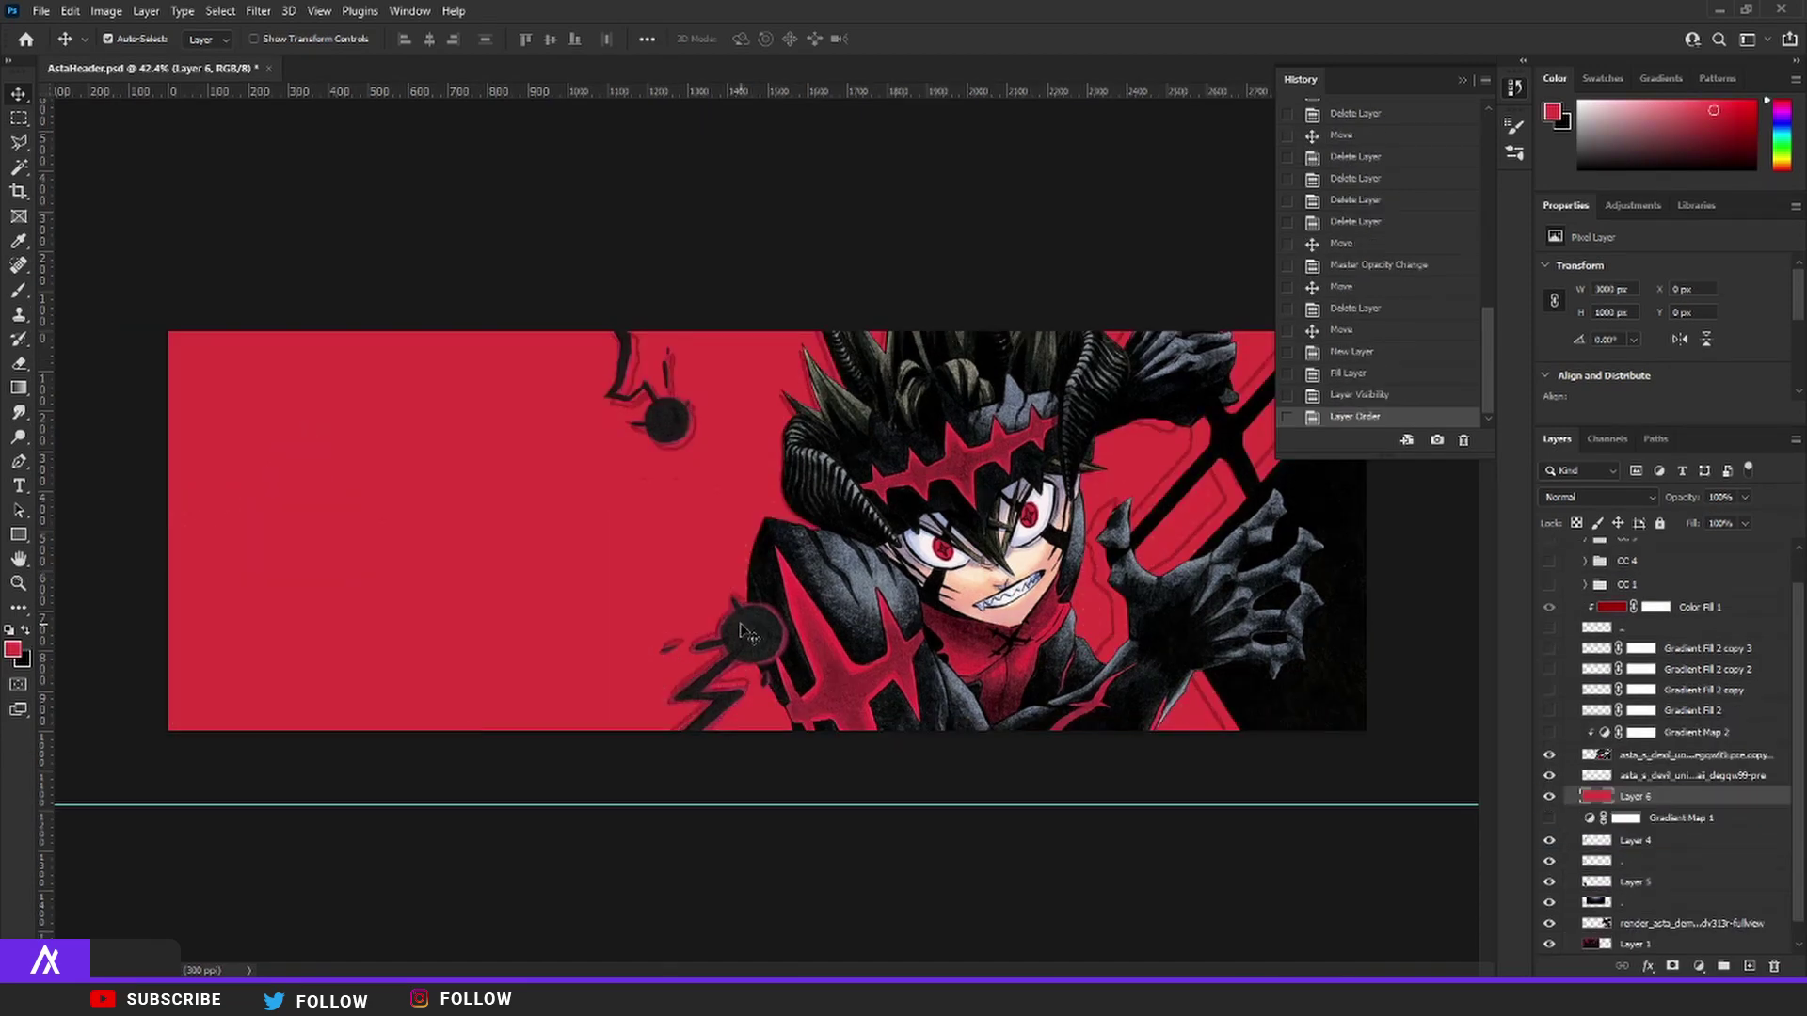
- Reposition and hide the black layer, then move the demon-form Asta render above Layer 6
scroll(1573, 631, "up", 2)
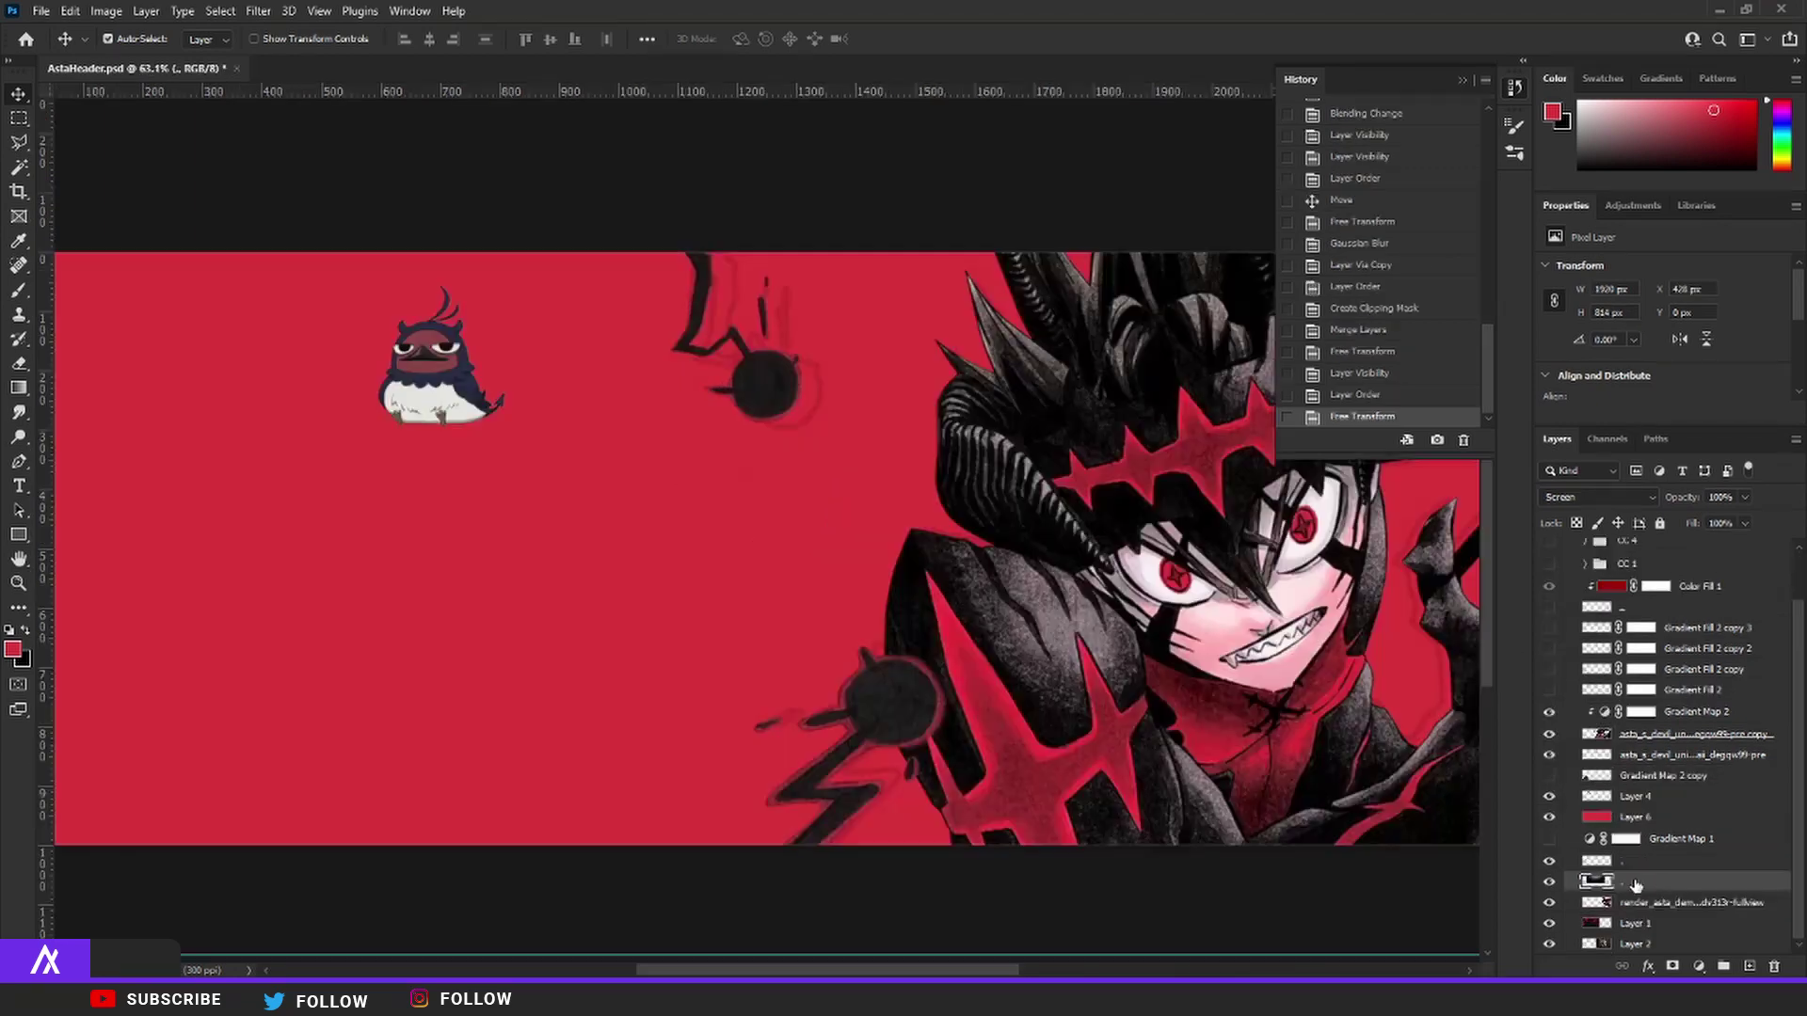
left_click_drag(1636, 885, 1642, 809)
scroll(534, 497, "down", 3)
key("ctrl+t")
left_click_drag(771, 425, 1026, 419)
key("Return")
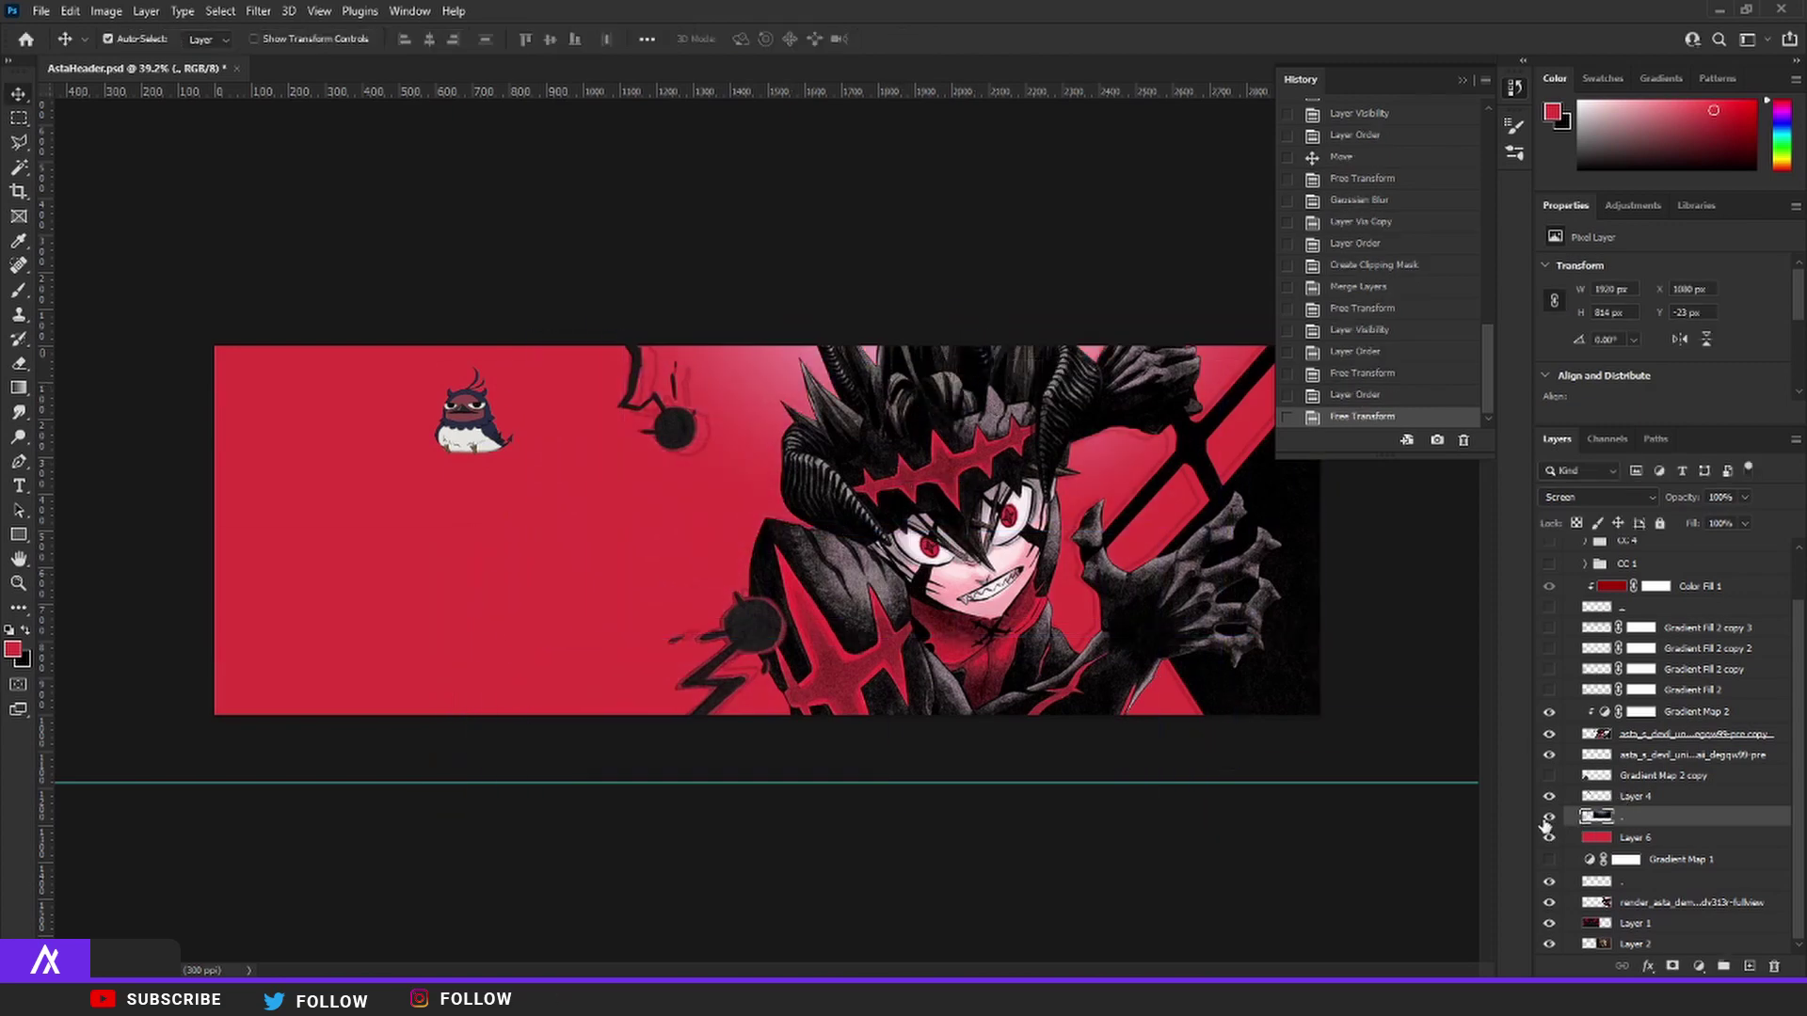
left_click(1549, 817)
left_click_drag(1600, 902, 1567, 852)
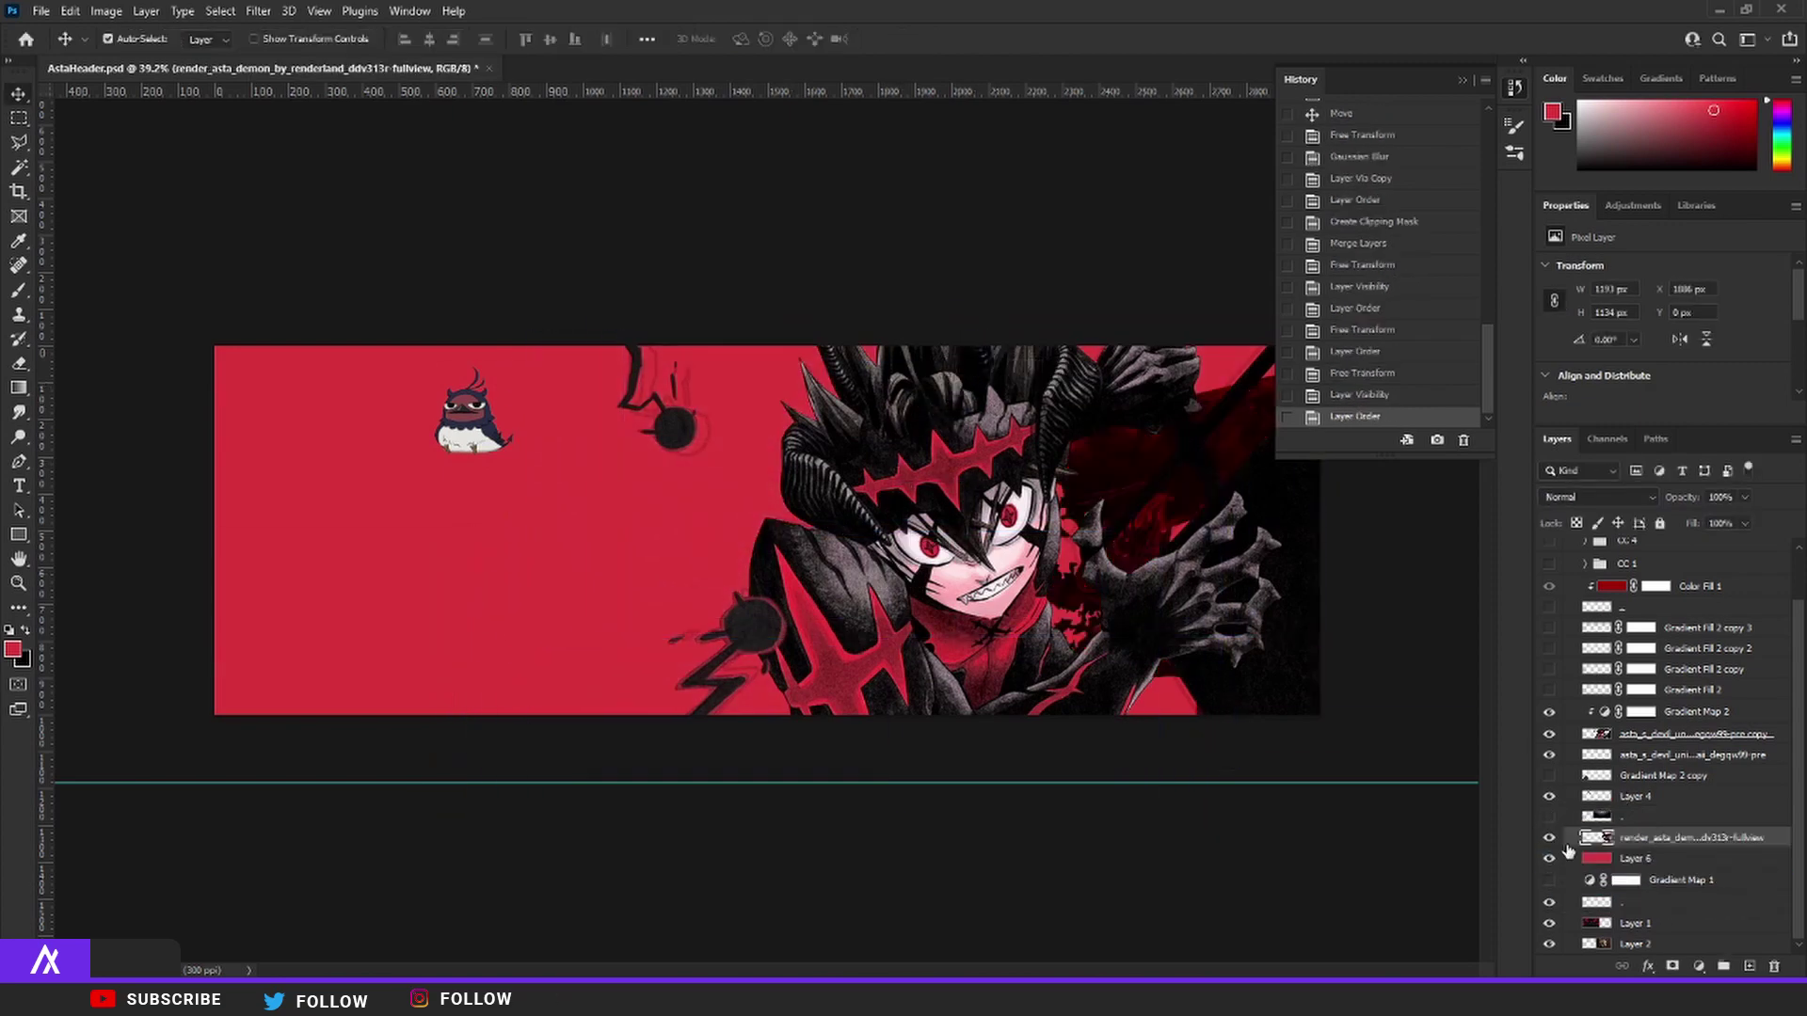
key("ctrl+t")
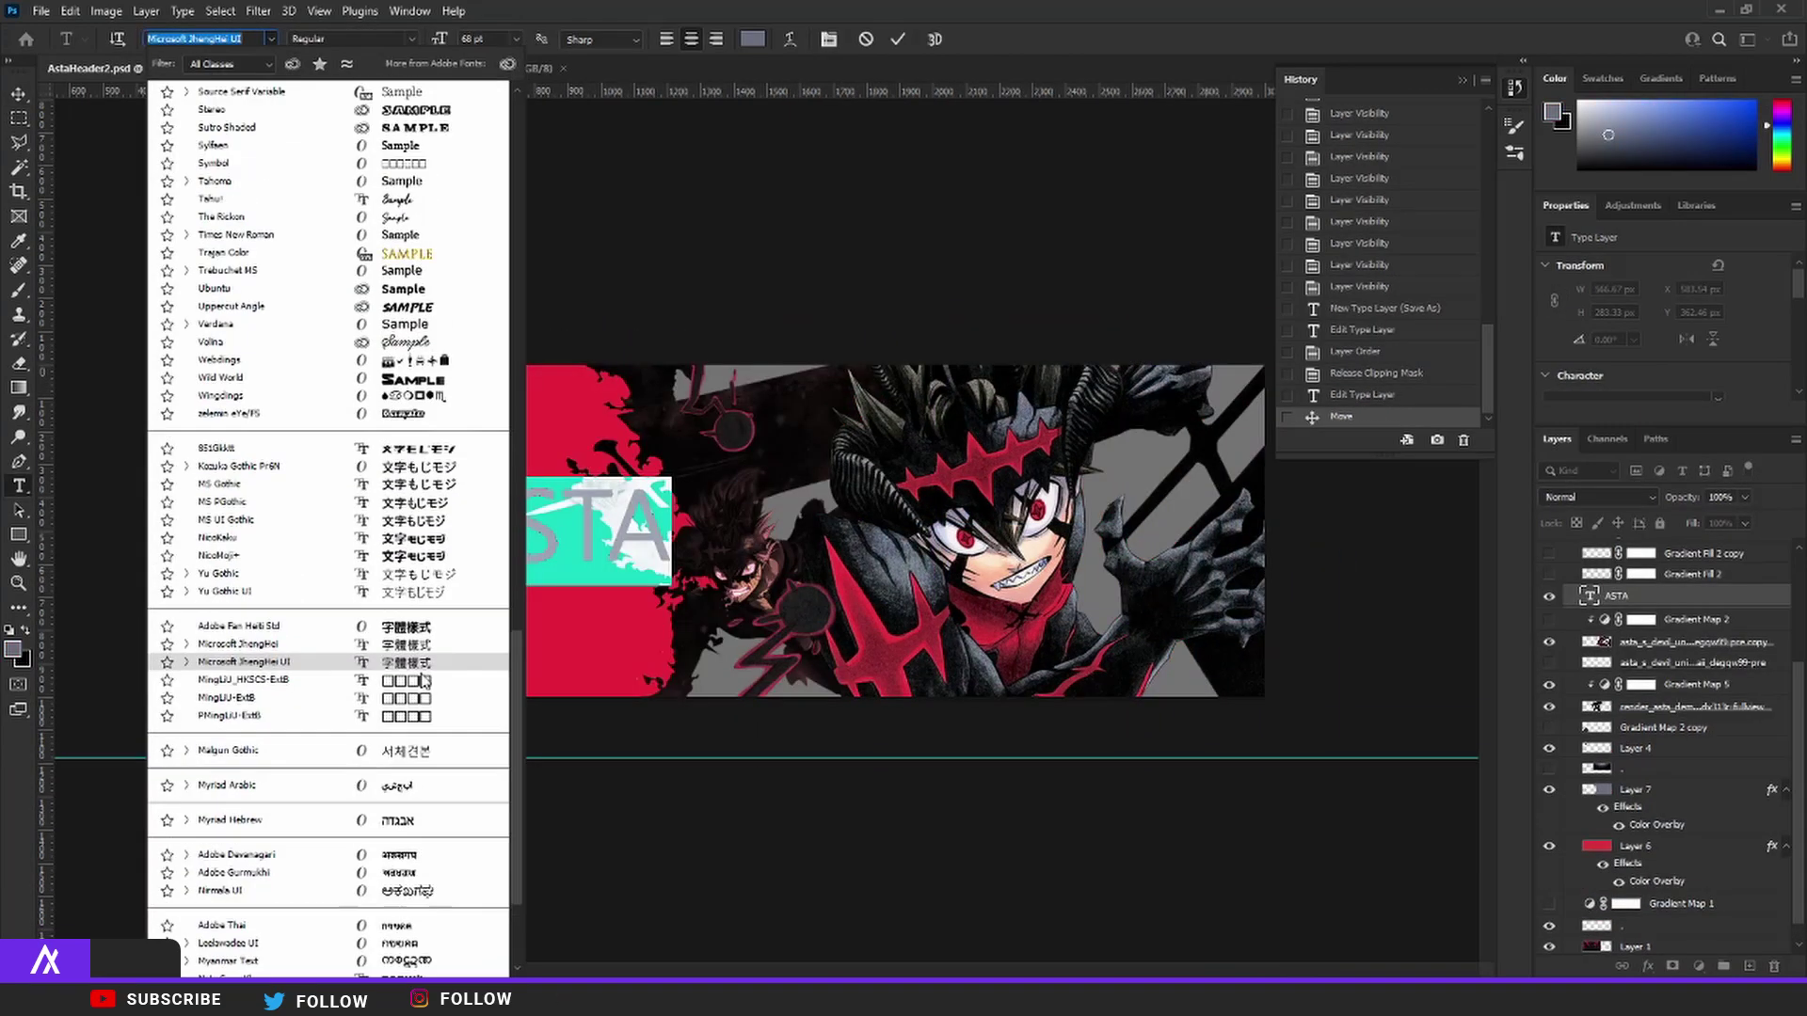
- Apply a brushy hand-drawn font to the white ASTA title and nudge it left
scroll(515, 583, "up", 5)
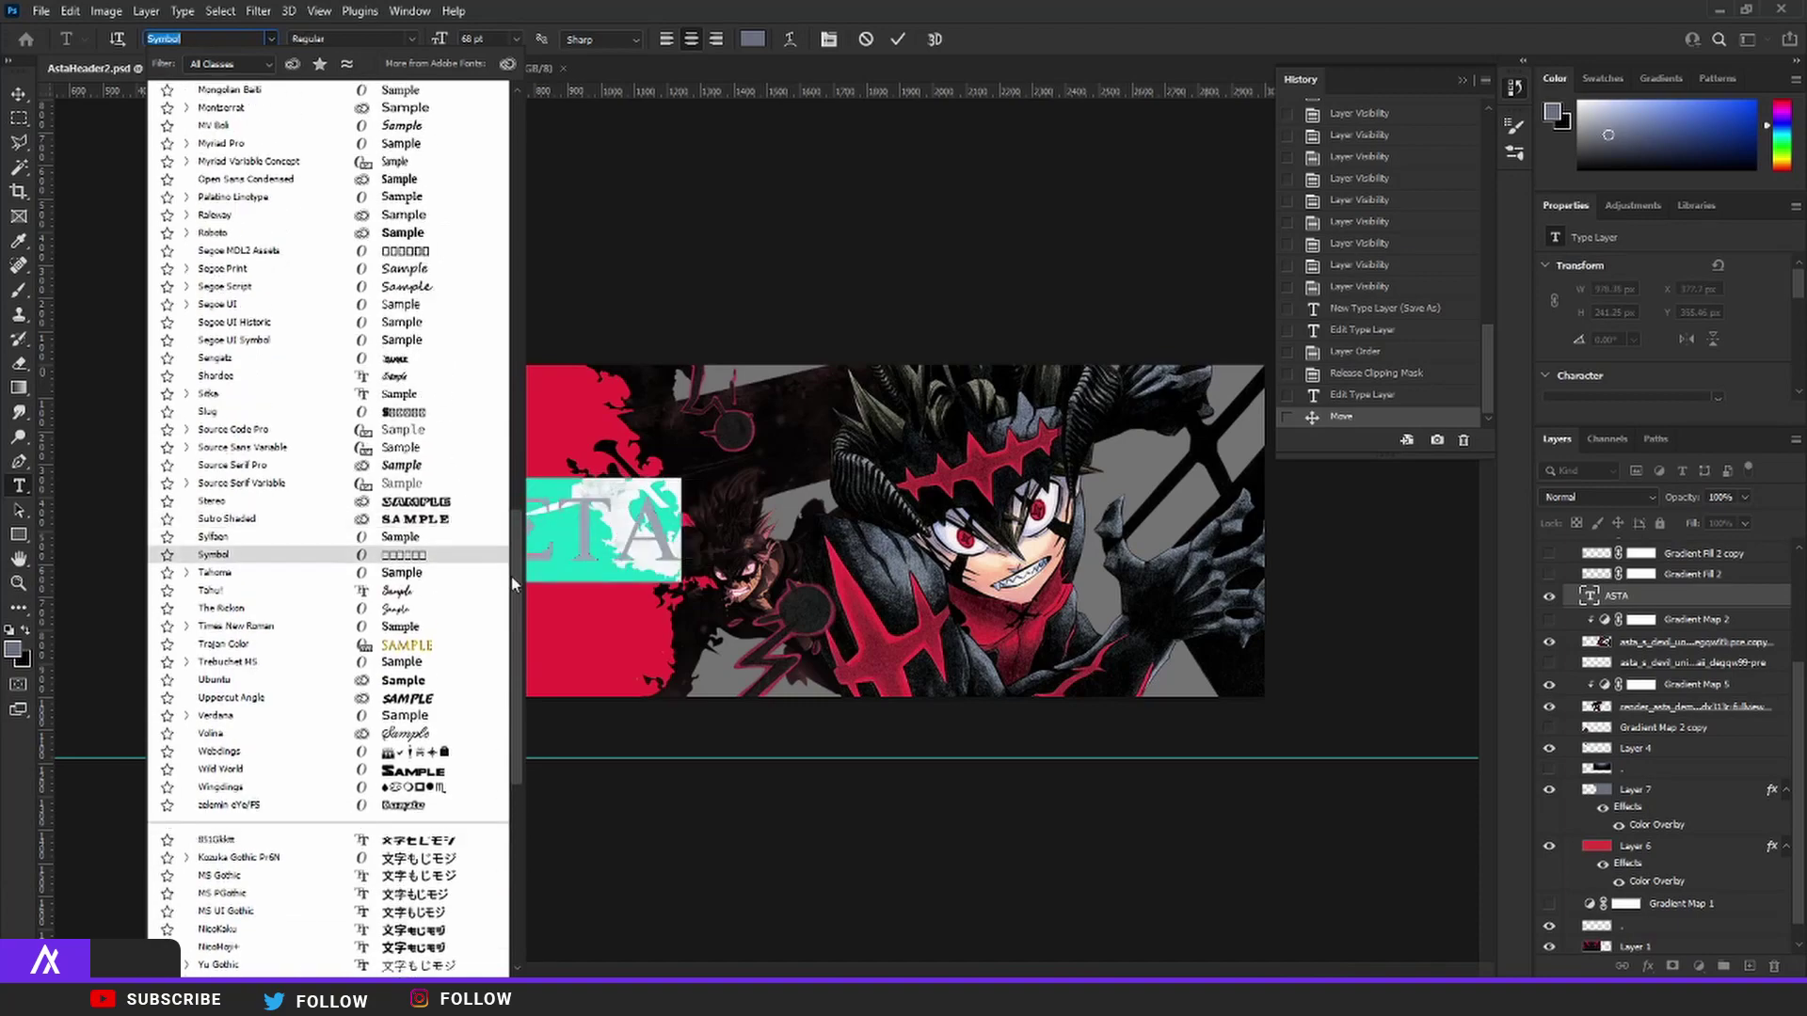
scroll(515, 584, "up", 15)
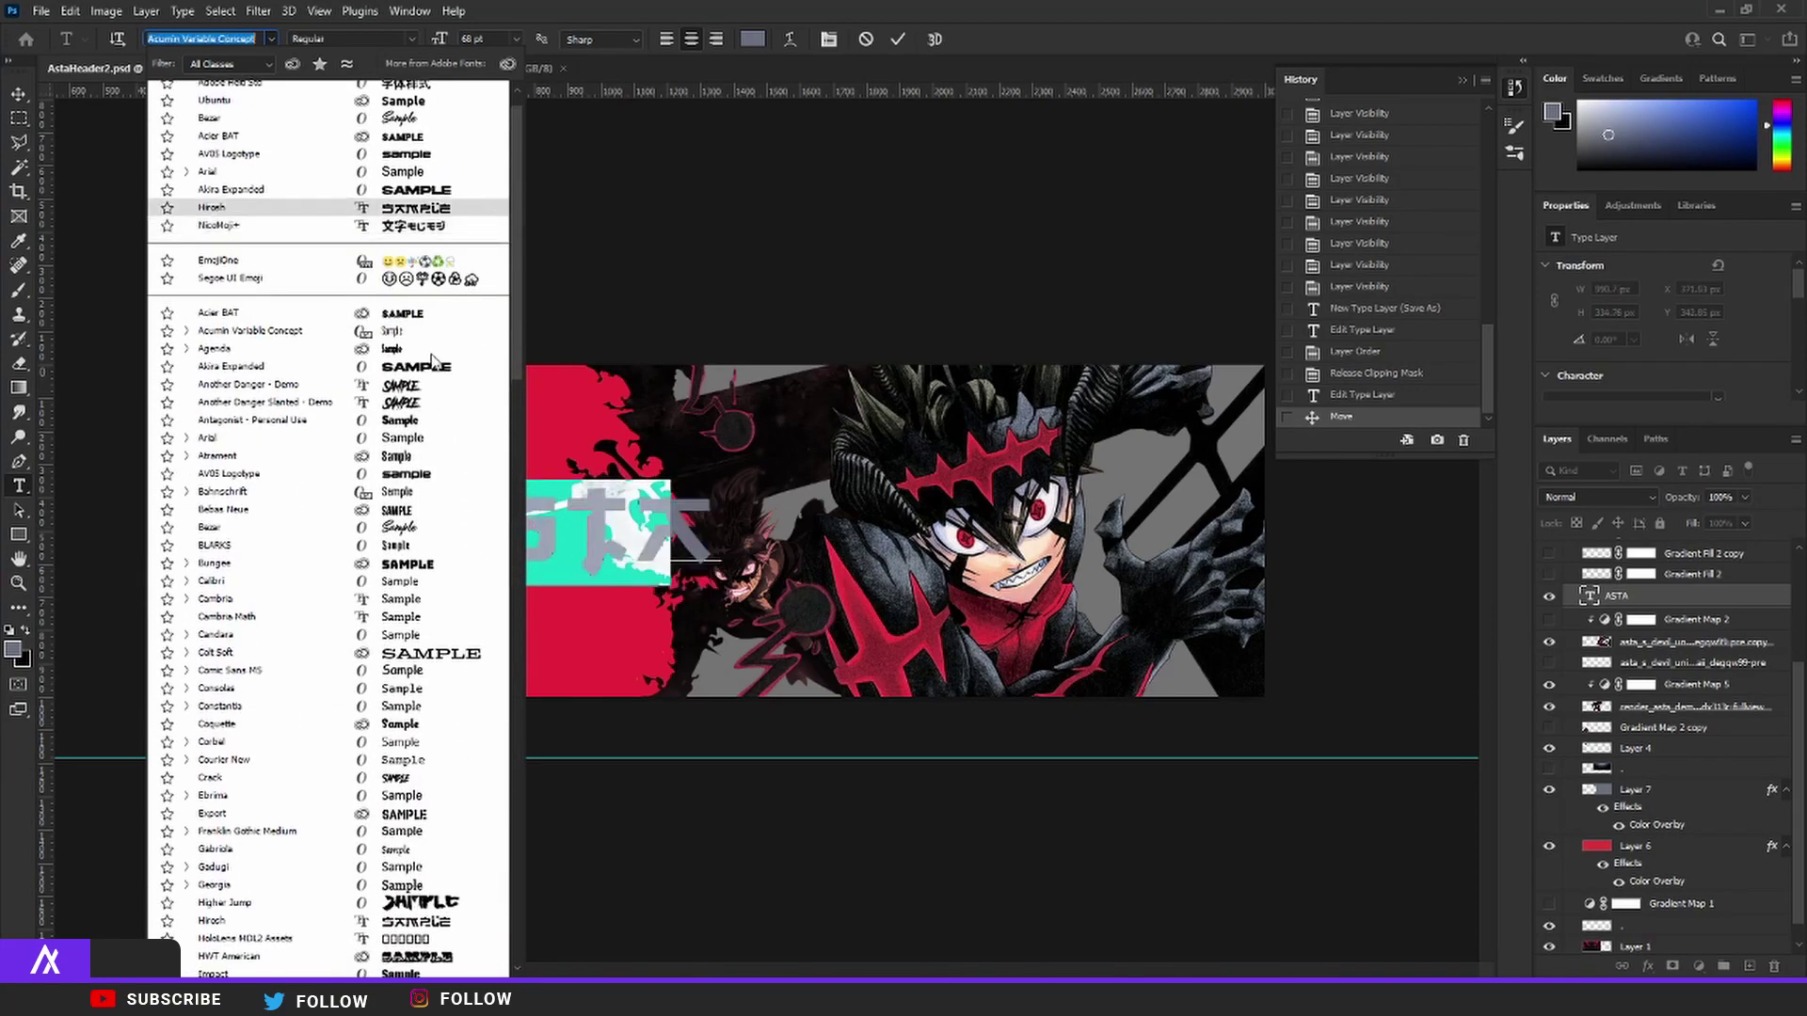
left_click(433, 364)
left_click(71, 141)
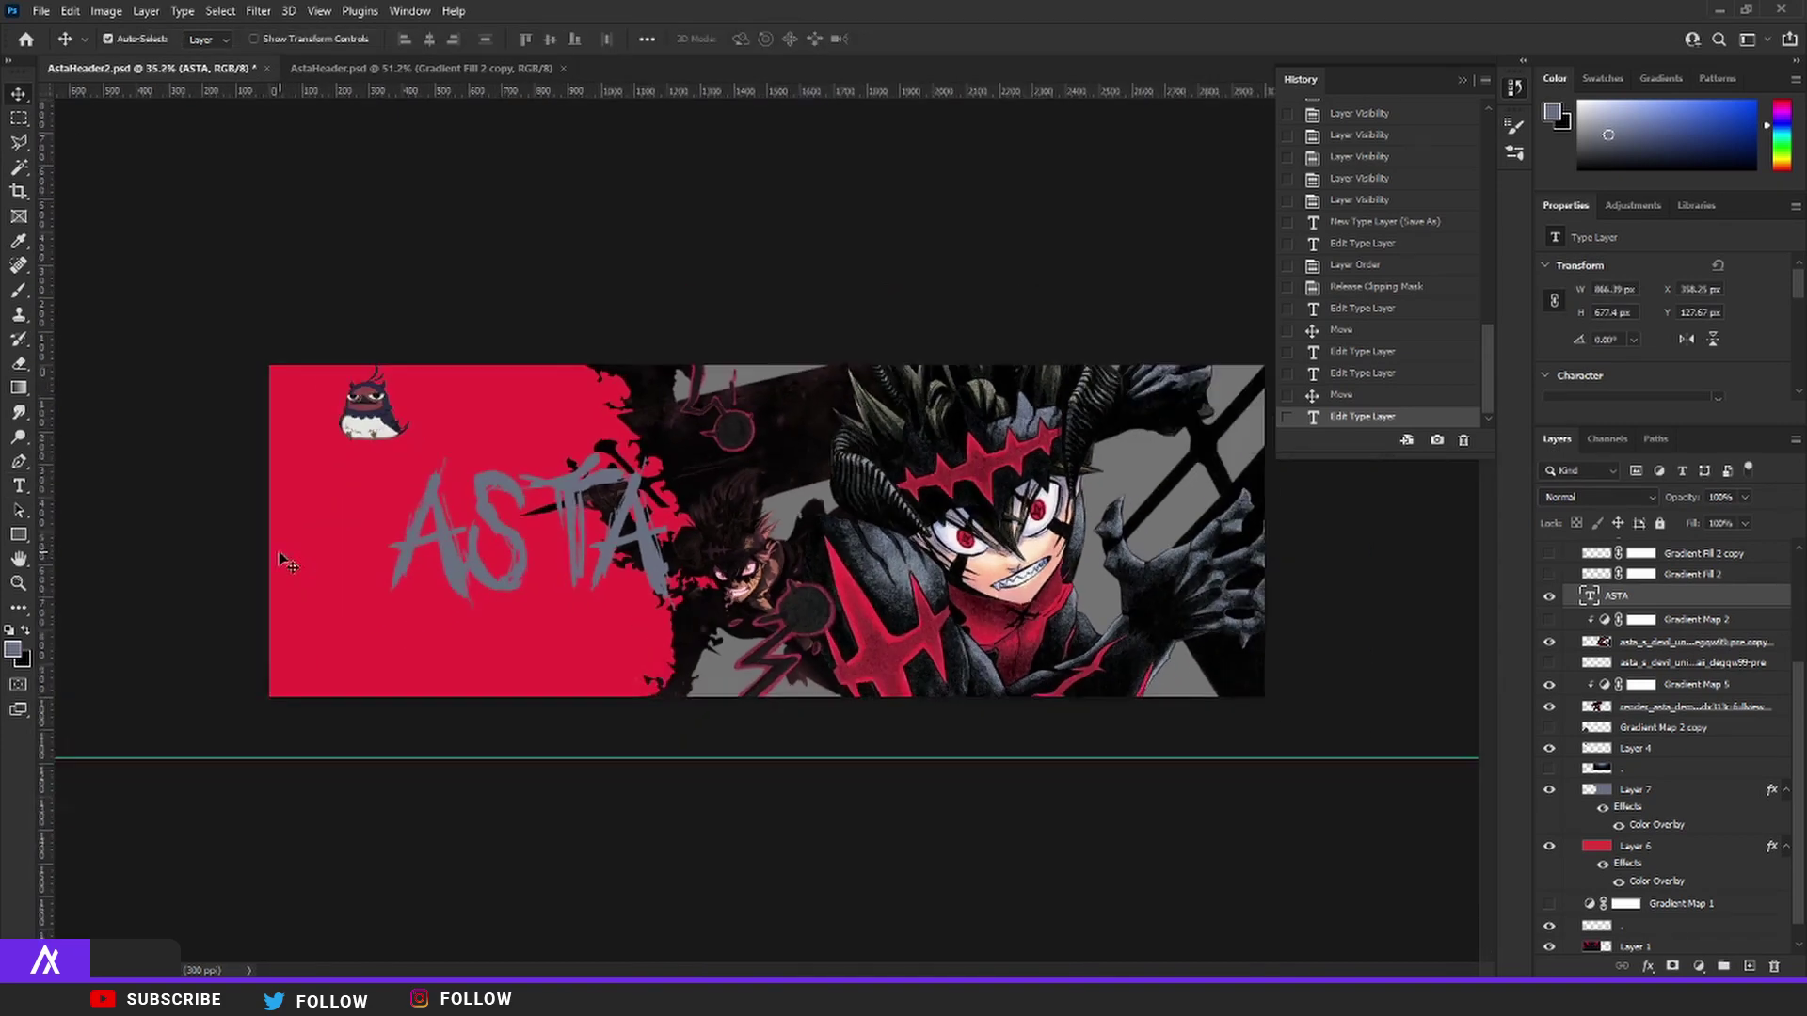
scroll(264, 560, "down", 3)
scroll(344, 574, "up", 3)
scroll(377, 555, "down", 1)
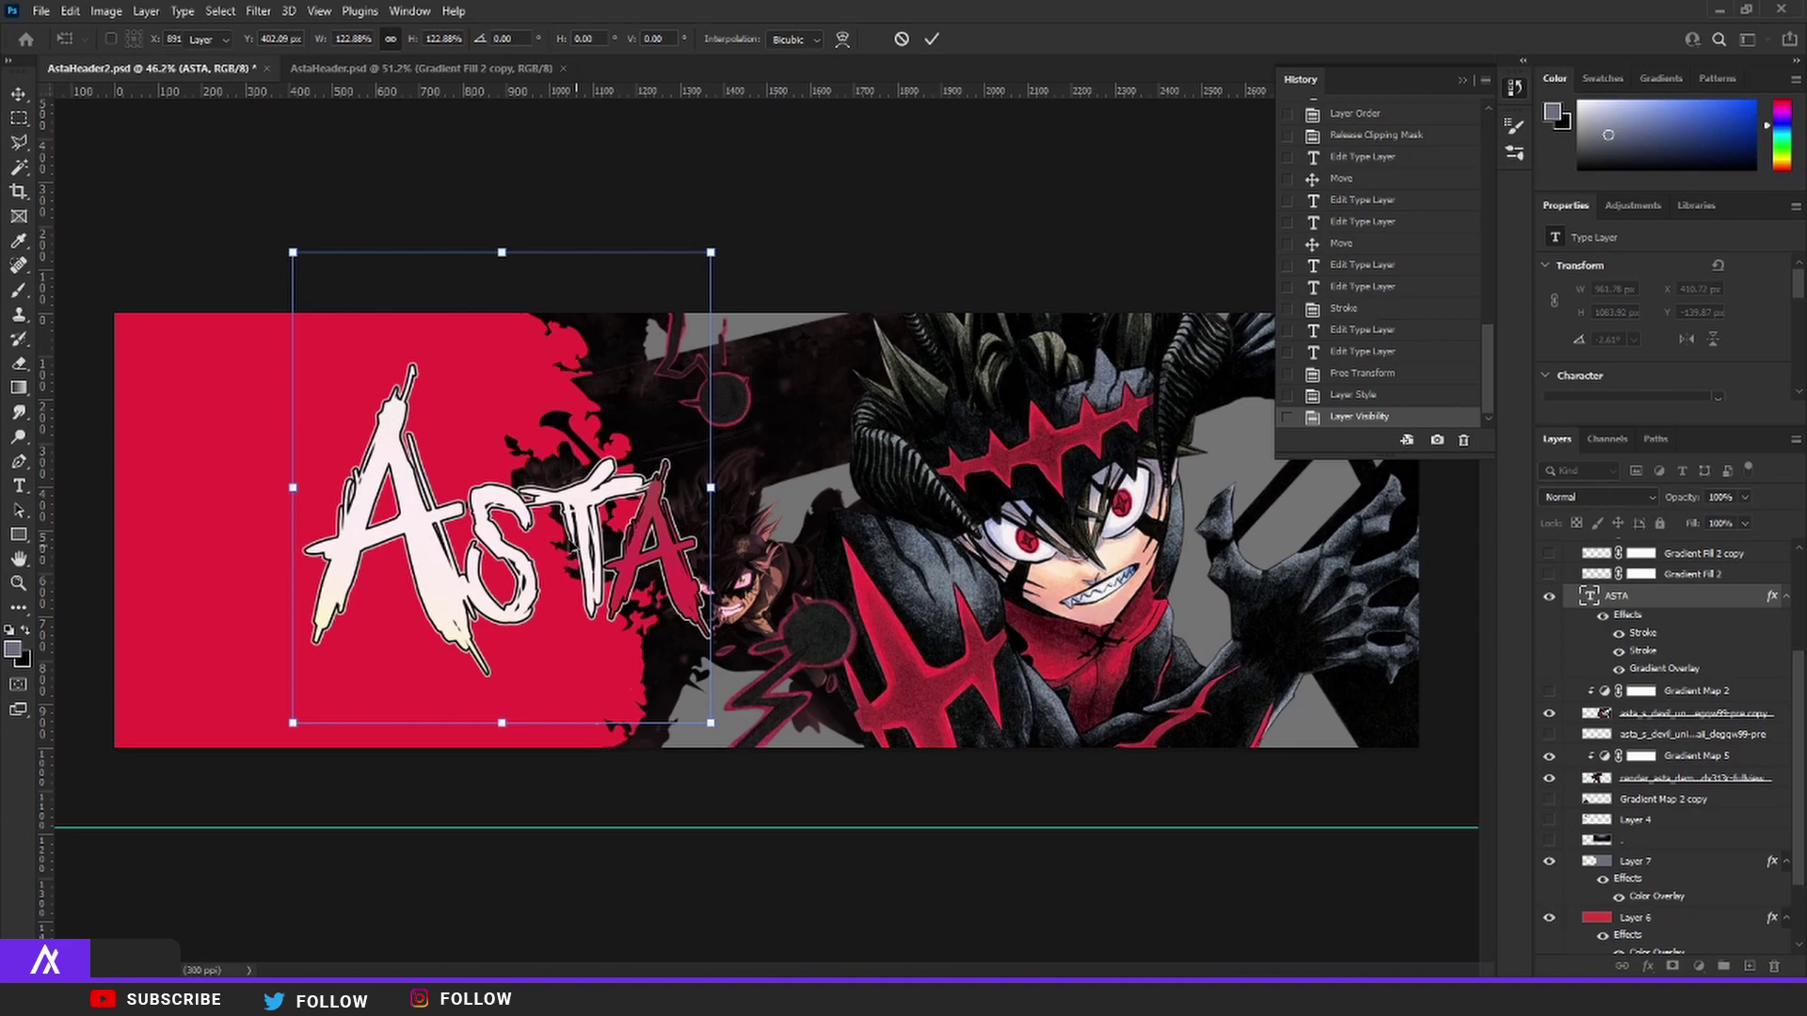
key("Return")
left_click_drag(554, 536, 527, 541)
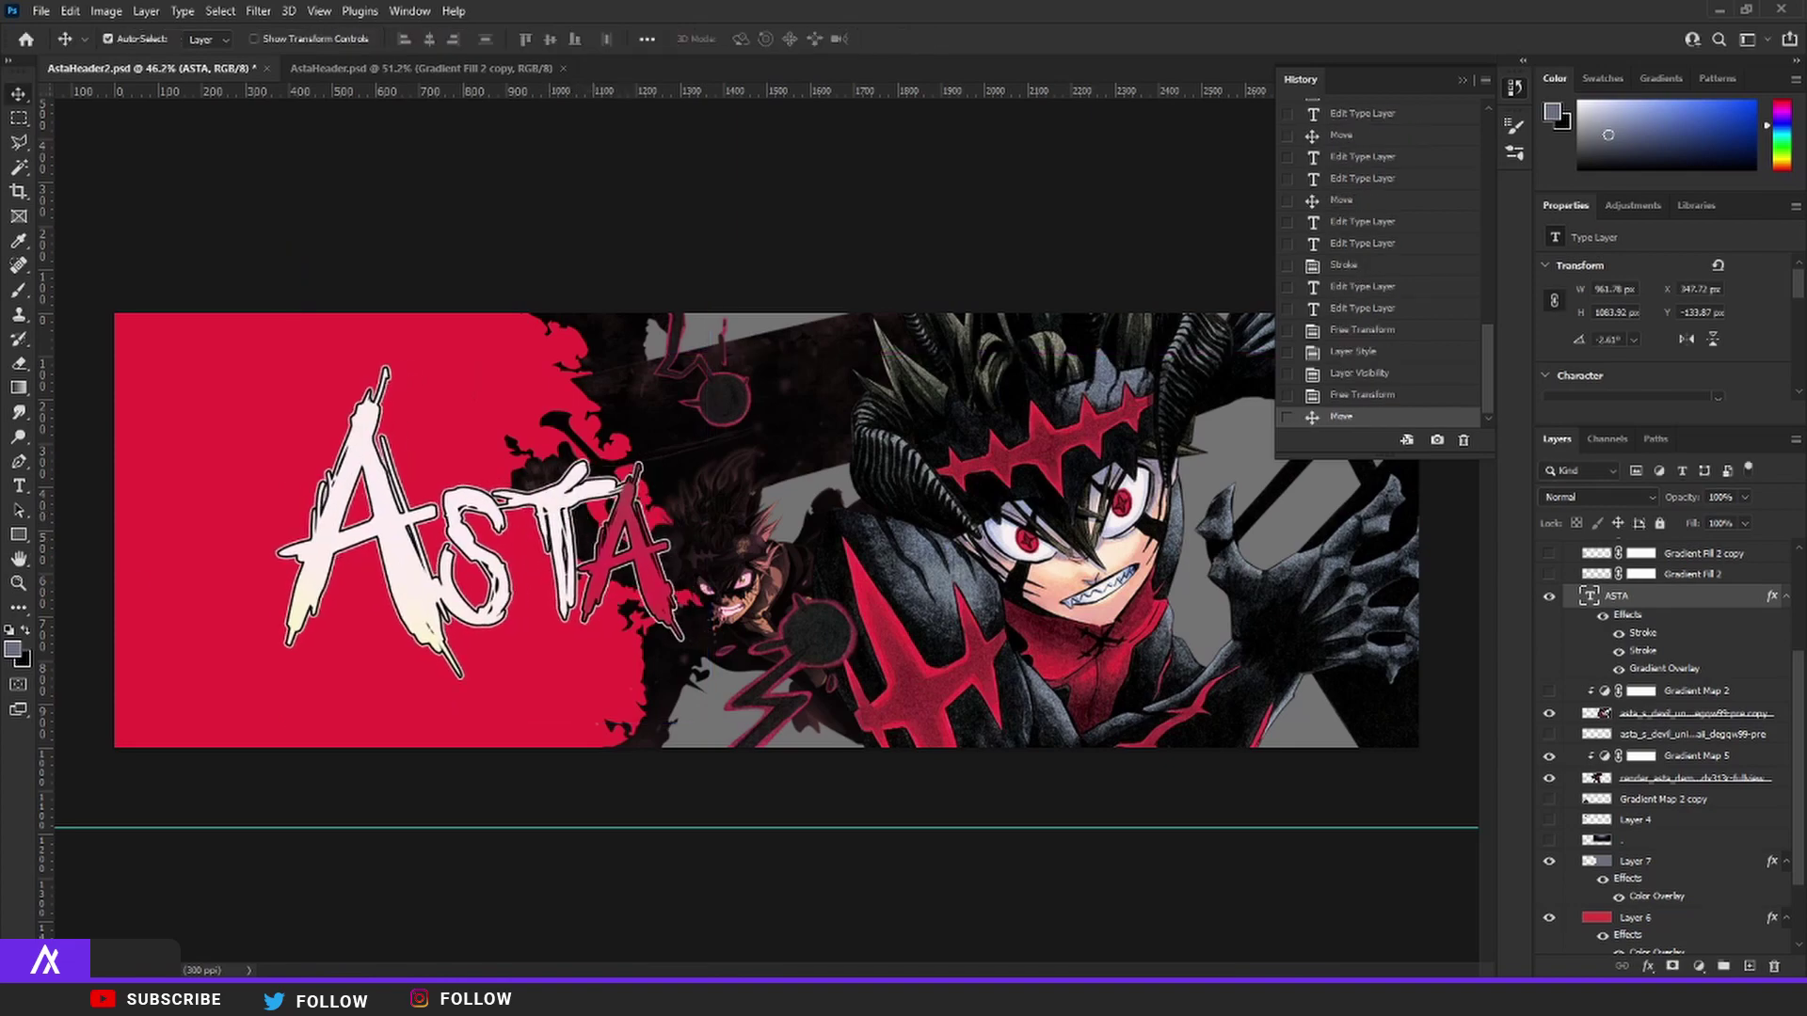
- Lower Layer 7's red line art behind the ASTA title to 63% opacity
scroll(395, 591, "up", 3)
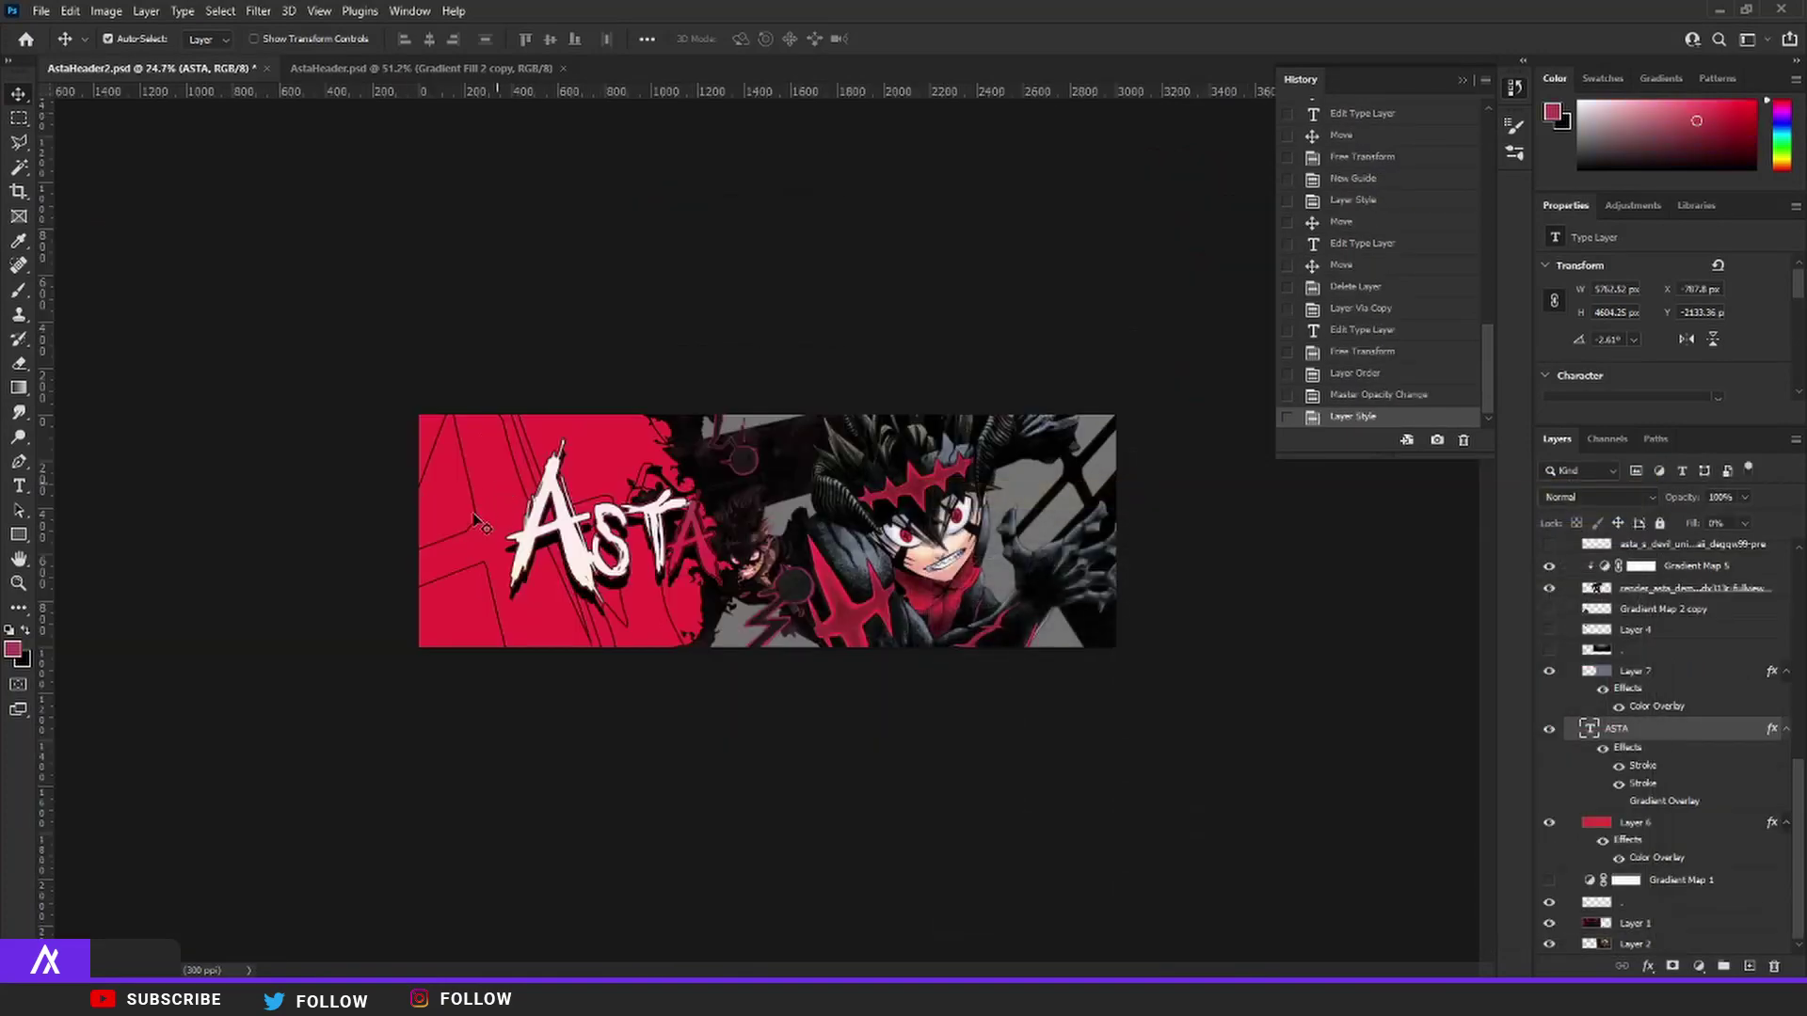
scroll(569, 664, "up", 3)
scroll(564, 664, "down", 3)
scroll(374, 533, "up", 2)
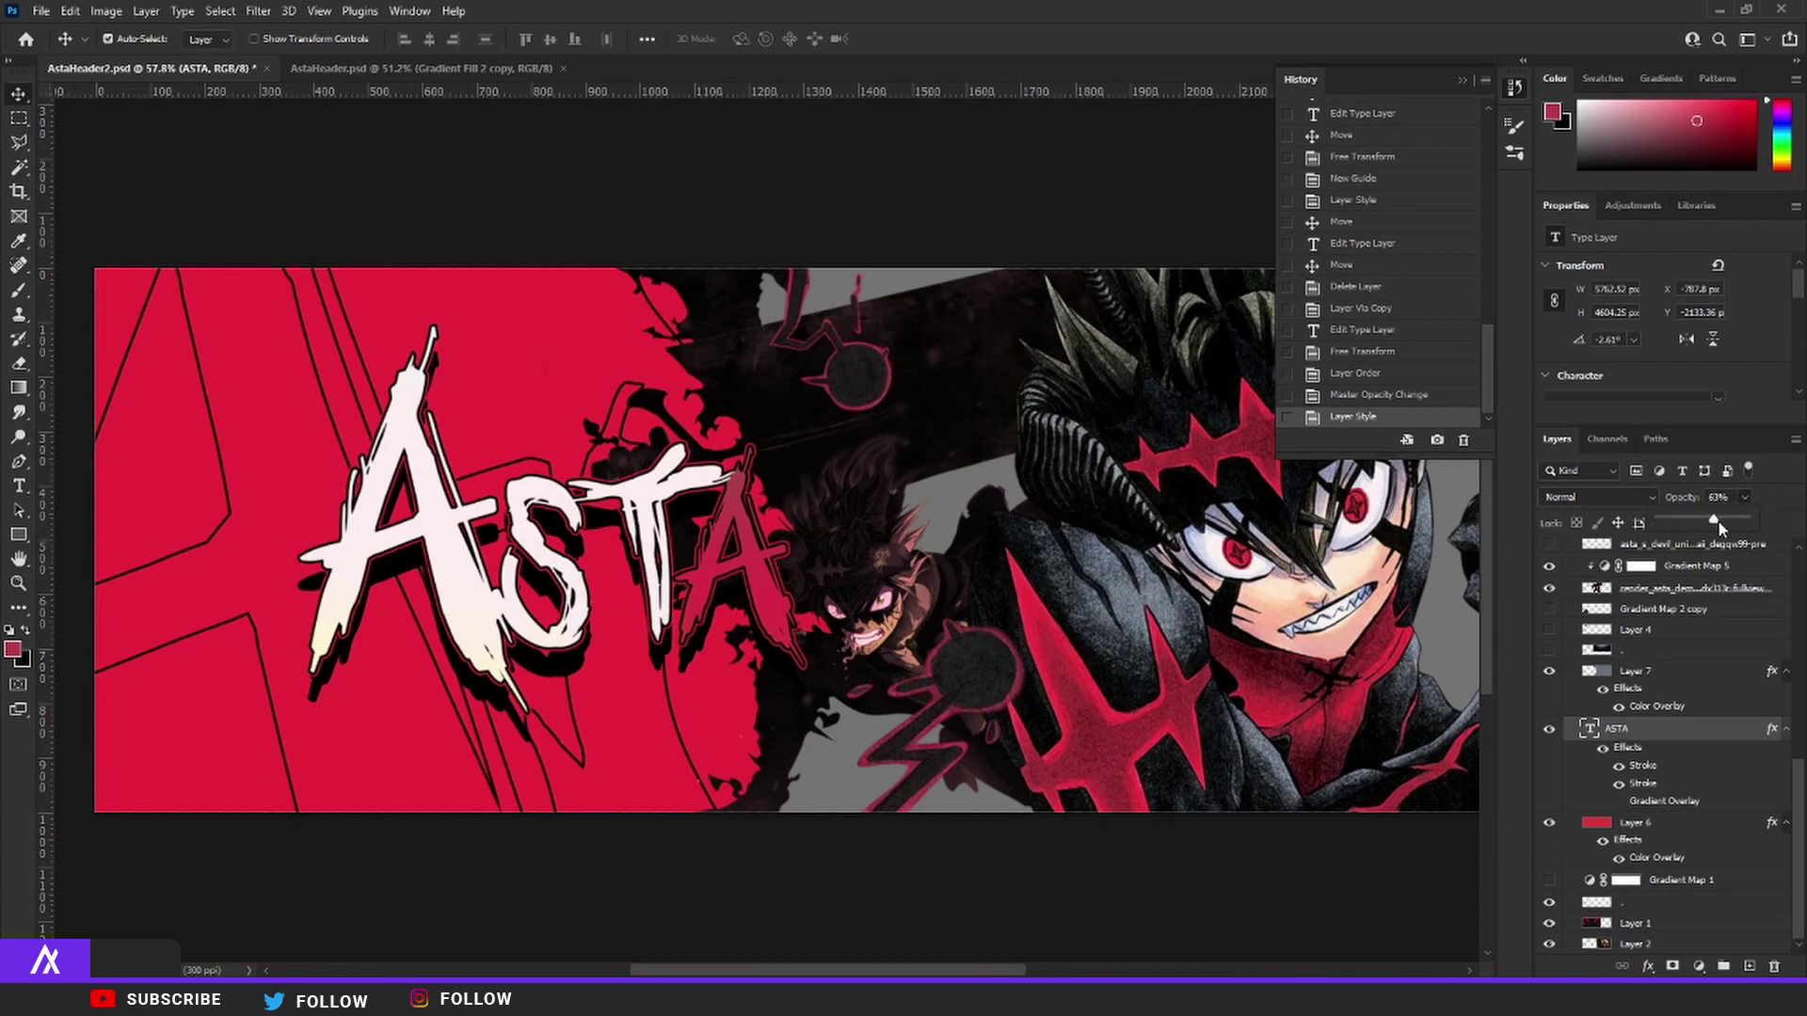
left_click_drag(1719, 527, 1716, 524)
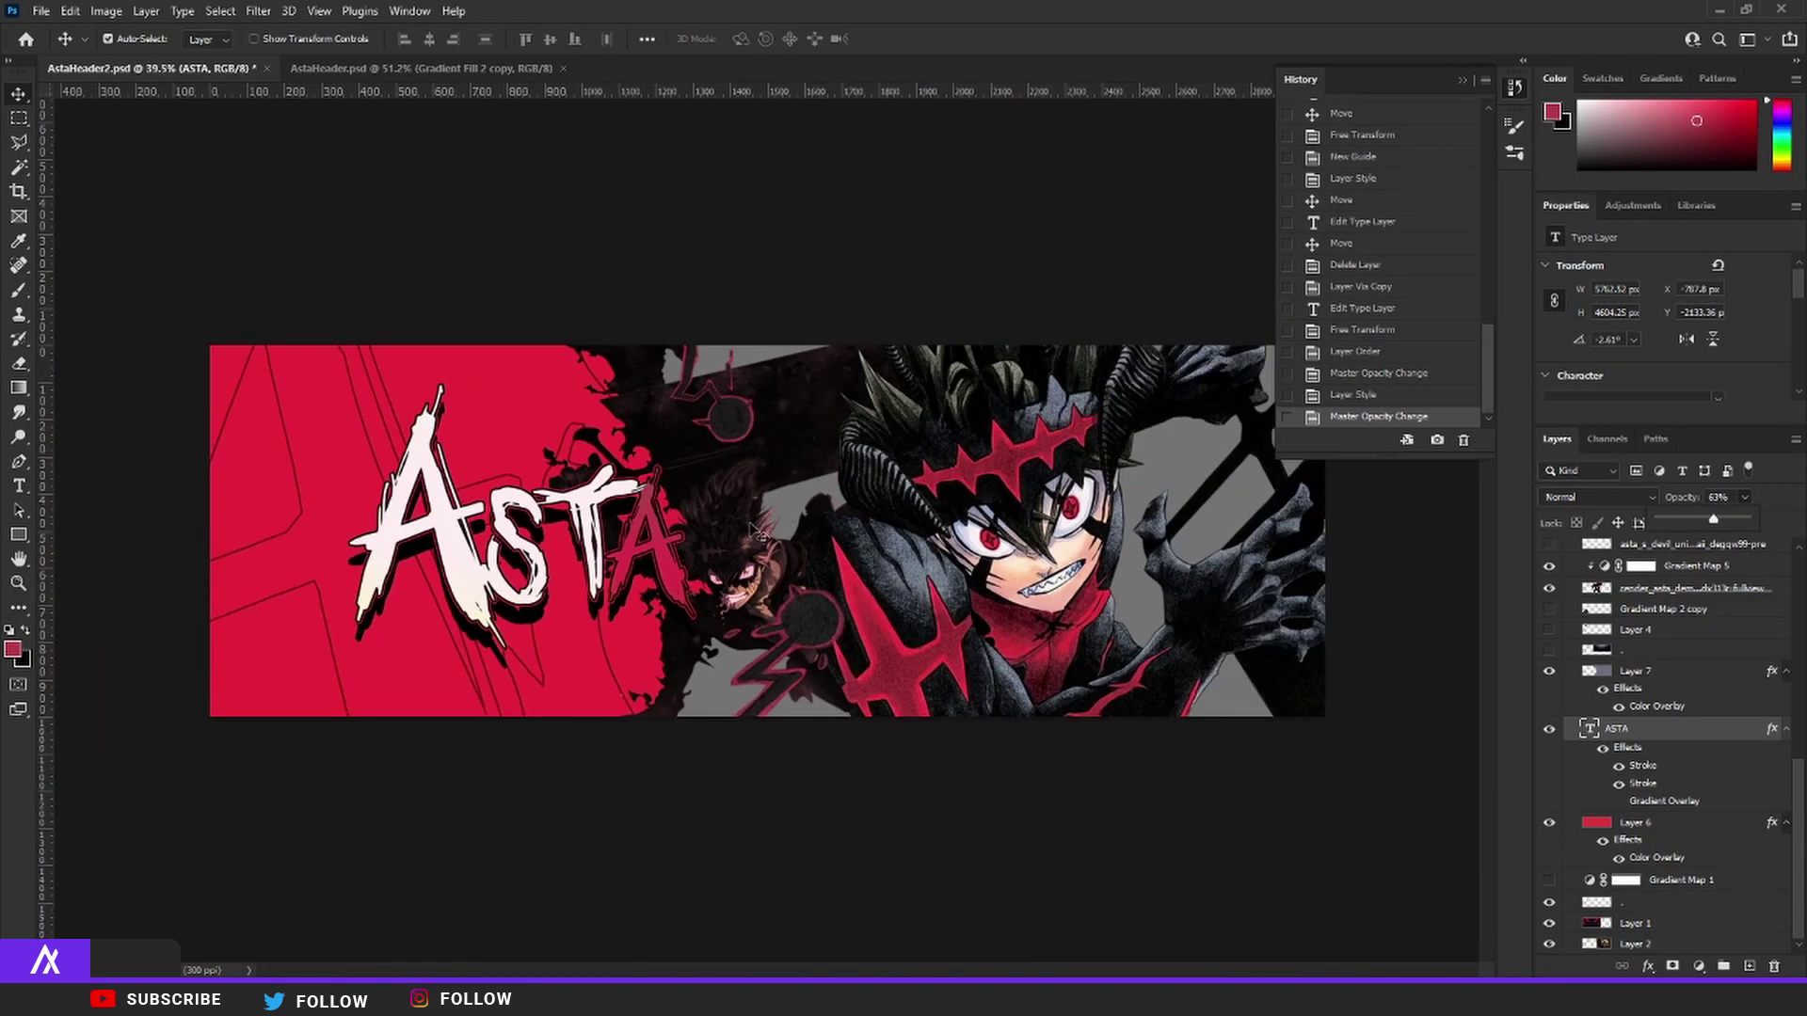
scroll(317, 221, "up", 2)
- After comparing with the original AstaHeader, add a new empty layer above Color Fill 1
key("m")
left_click(472, 69)
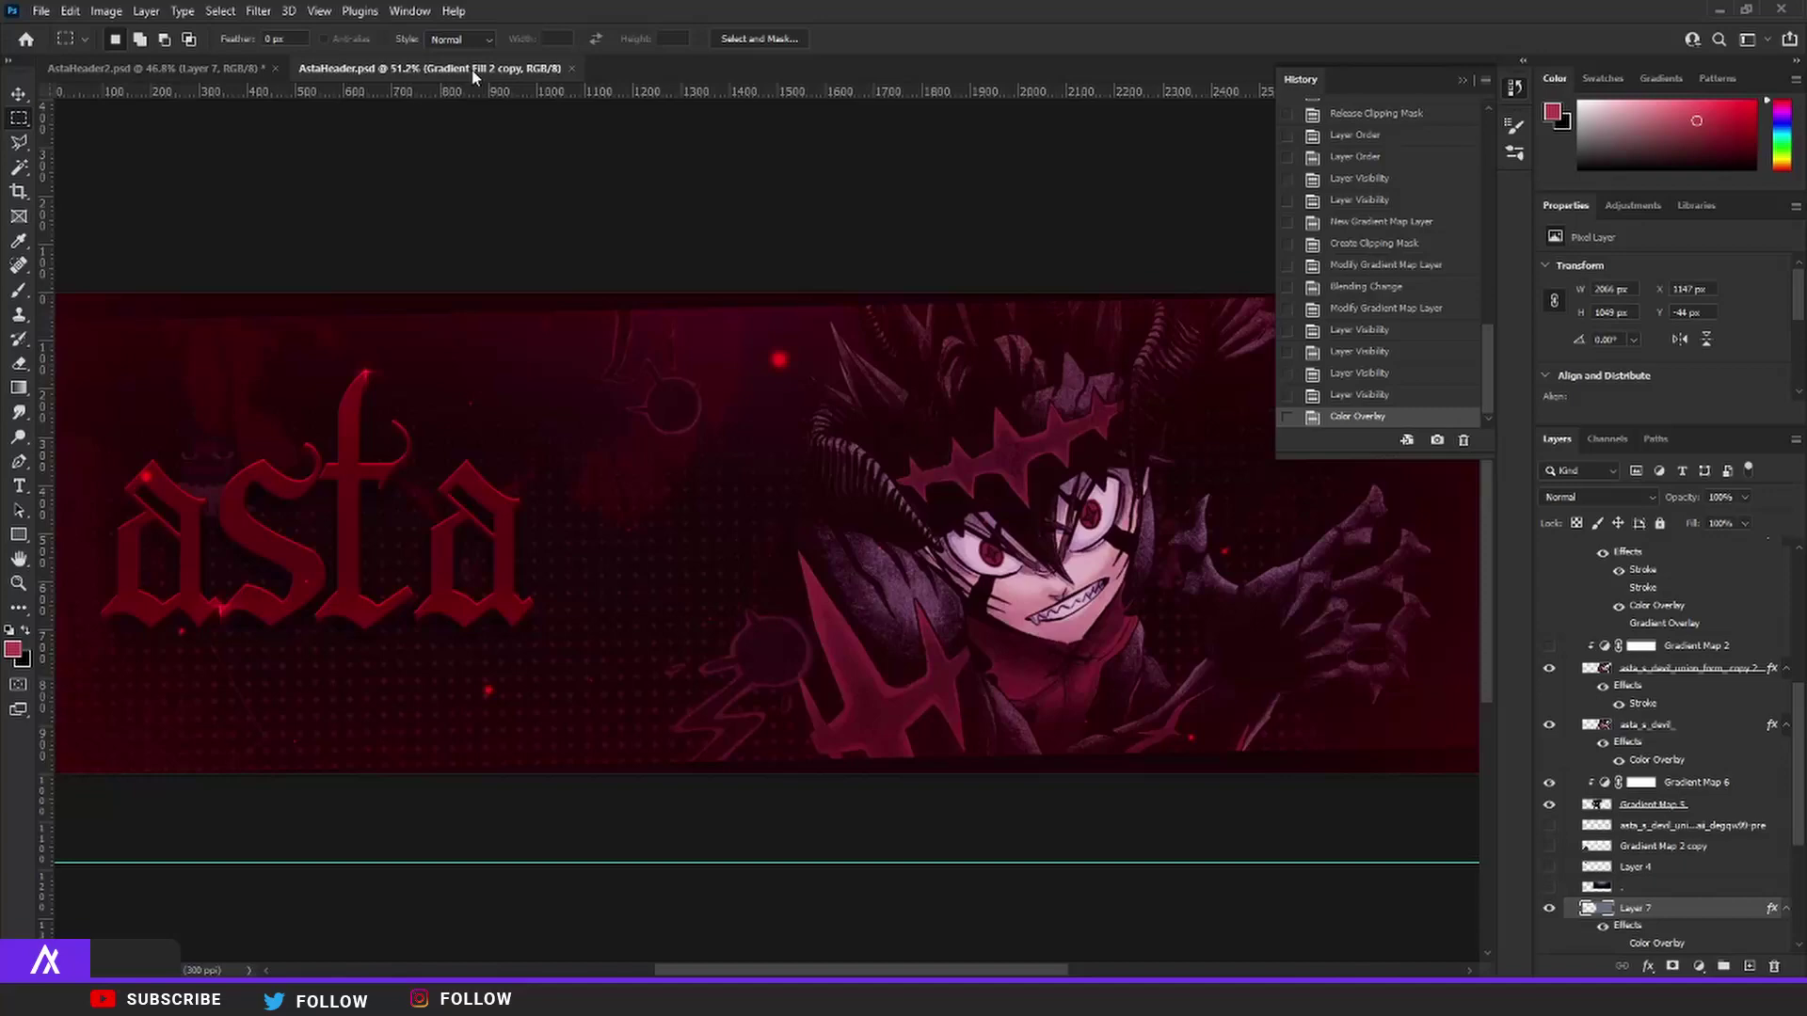
left_click(213, 76)
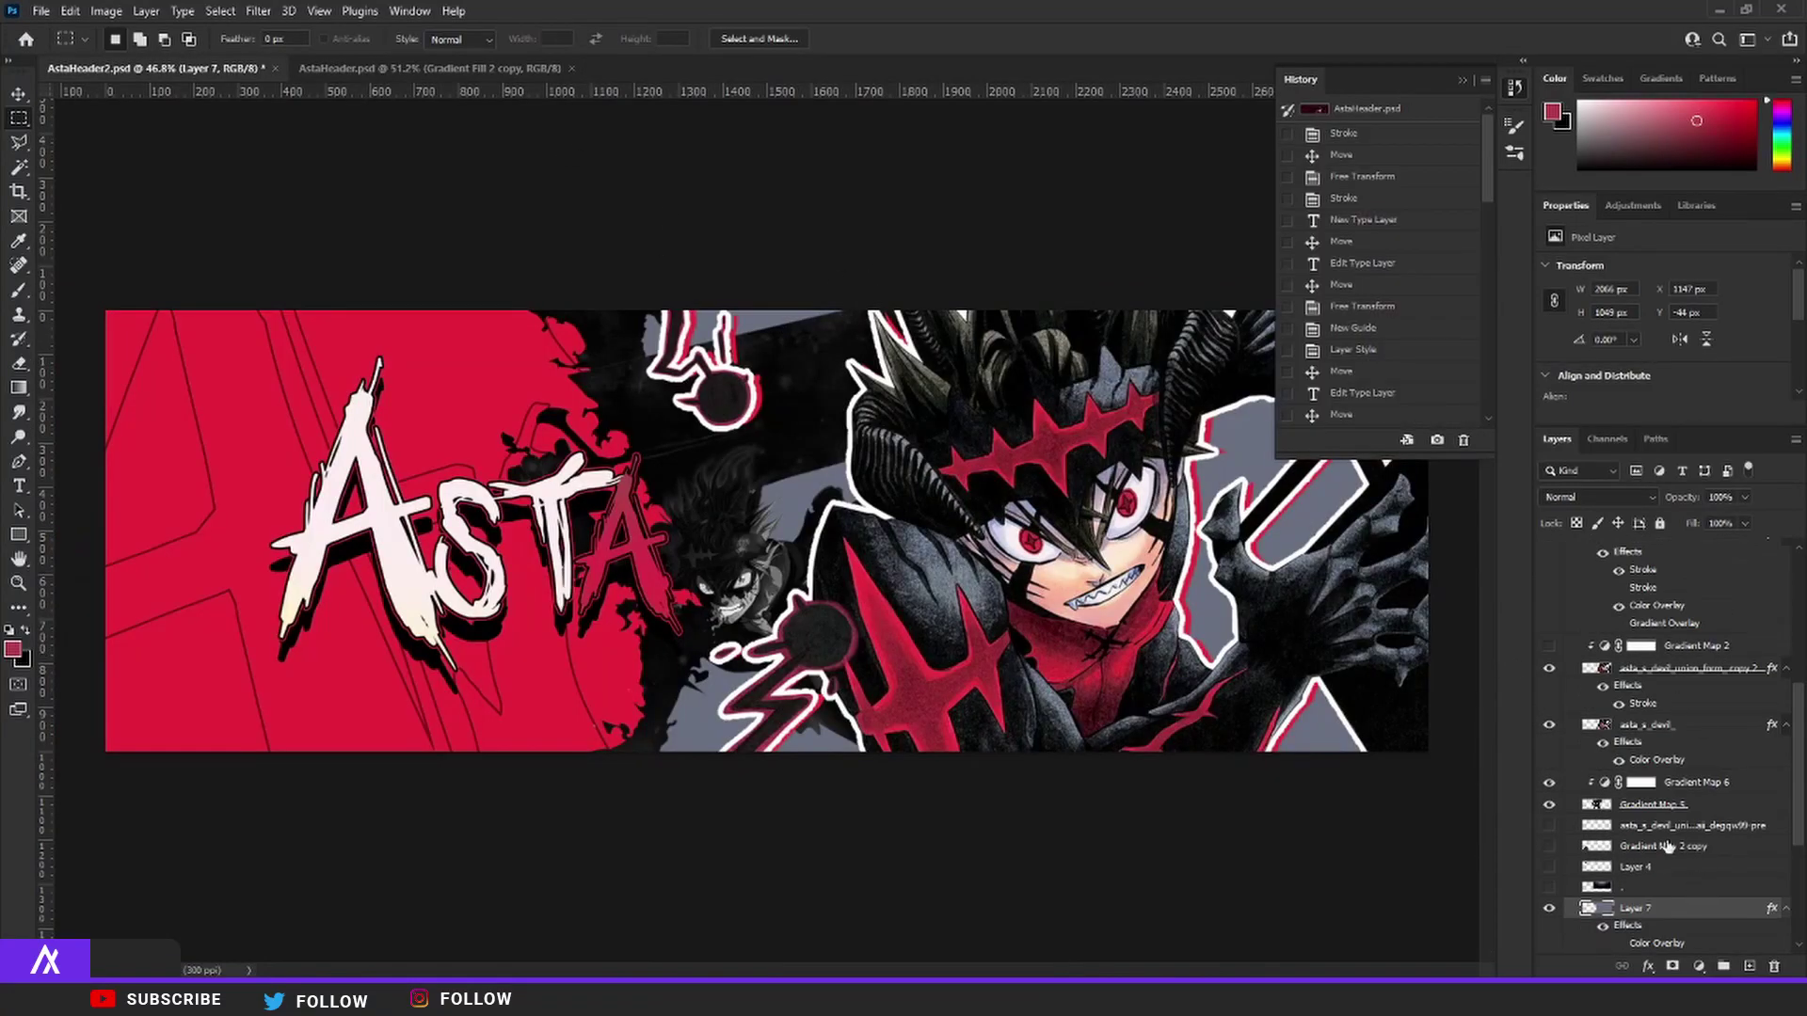
left_click(1685, 642)
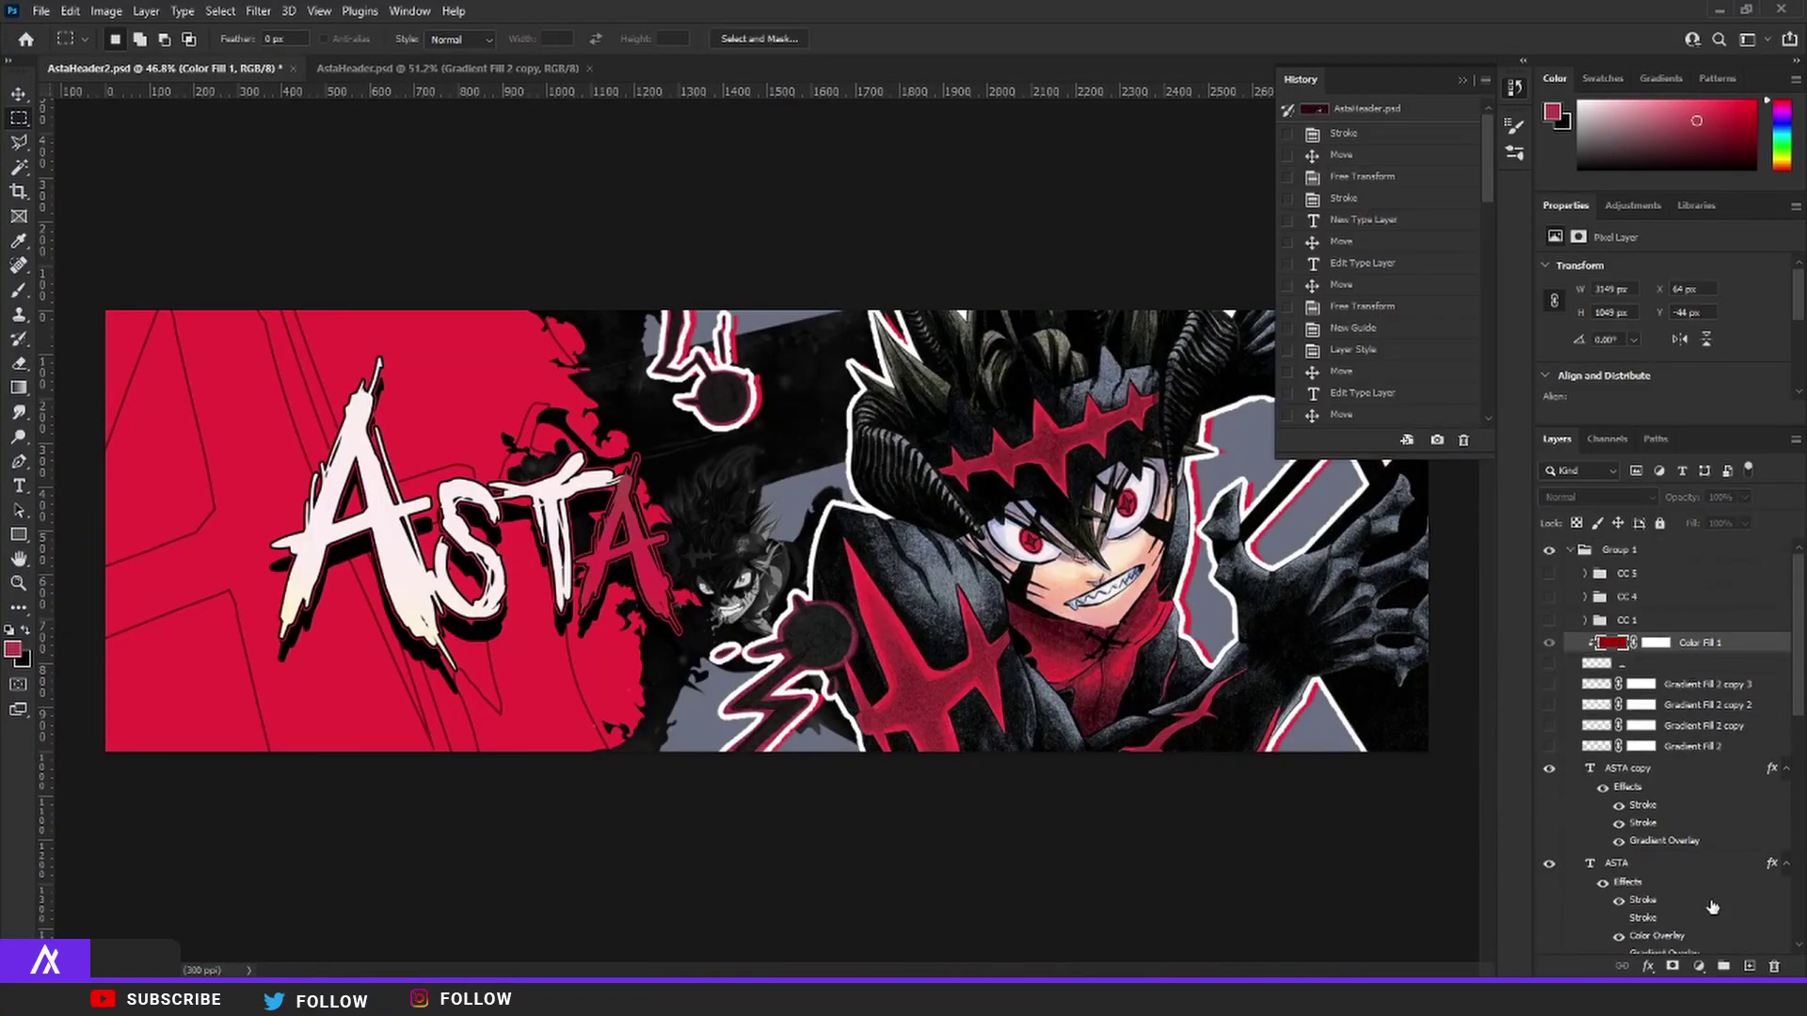
left_click(1749, 967)
key("ctrl+minus")
- Fill a thin strip along the banner's bottom edge with black and deselect it
left_click_drag(1282, 704, 156, 690)
left_click(25, 632)
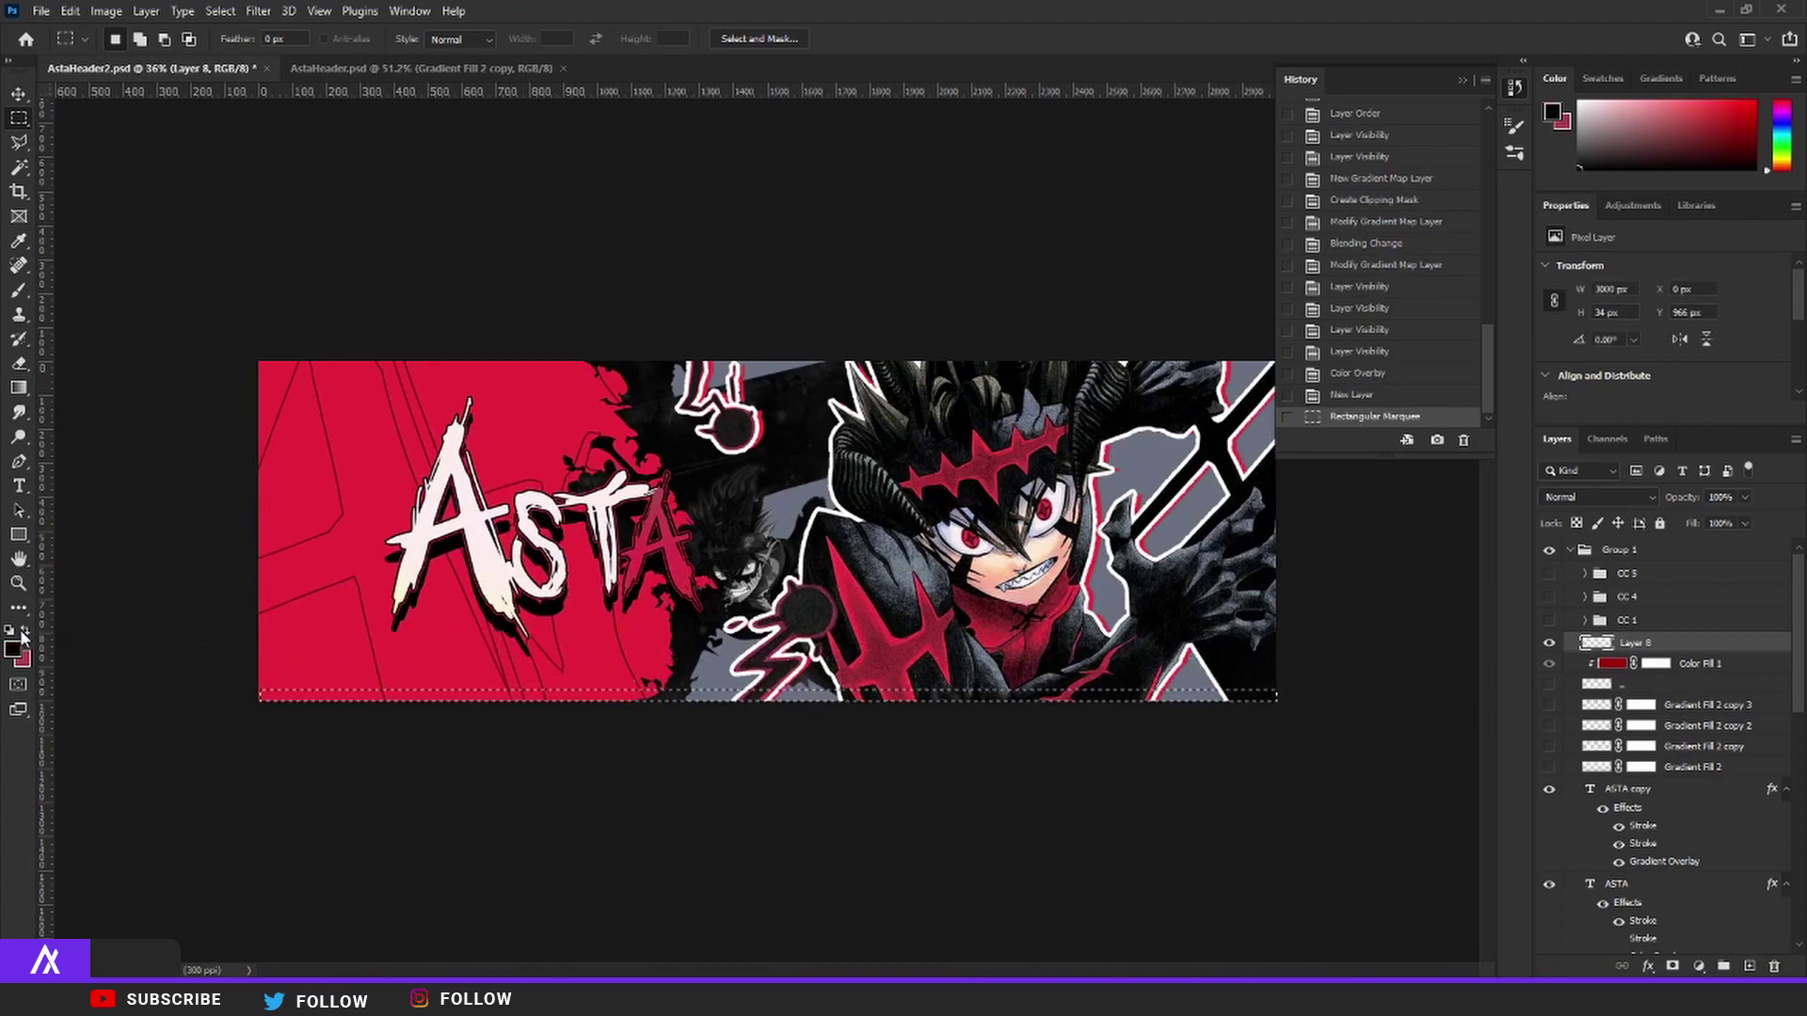
key("alt+BackSpace")
key("ctrl+d")
key("ctrl+0")
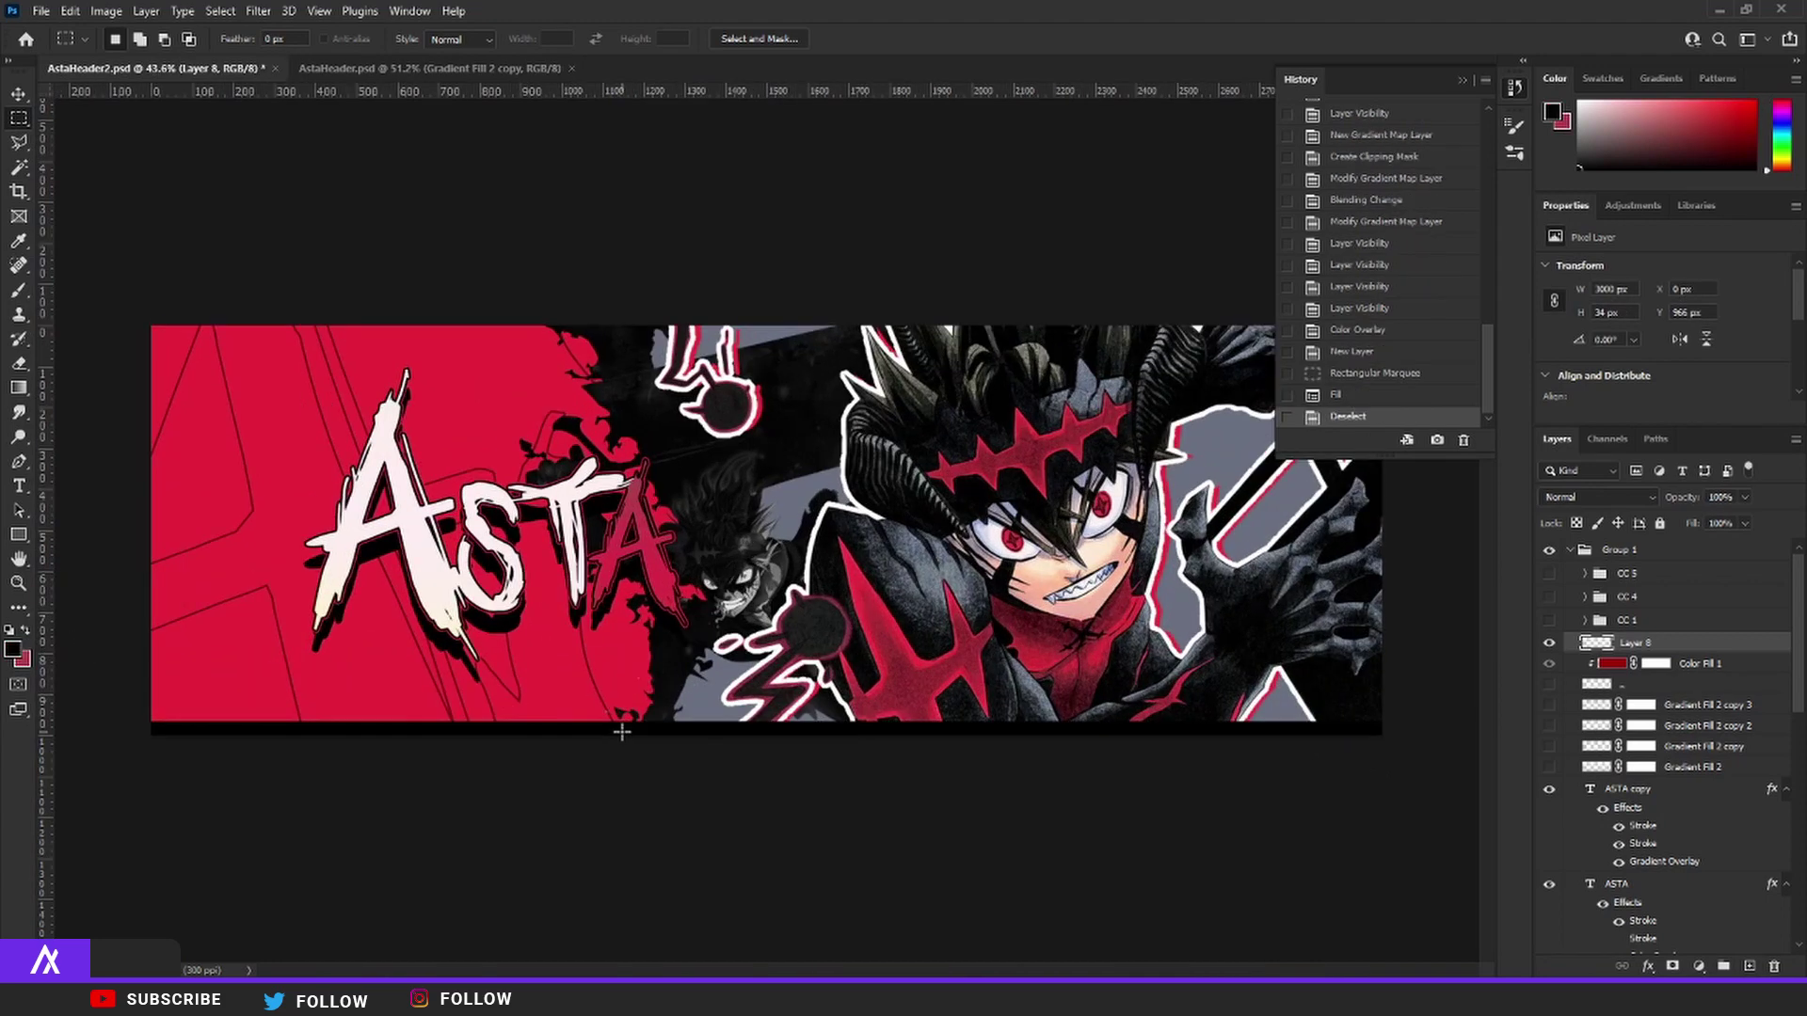
scroll(675, 734, "down", 2)
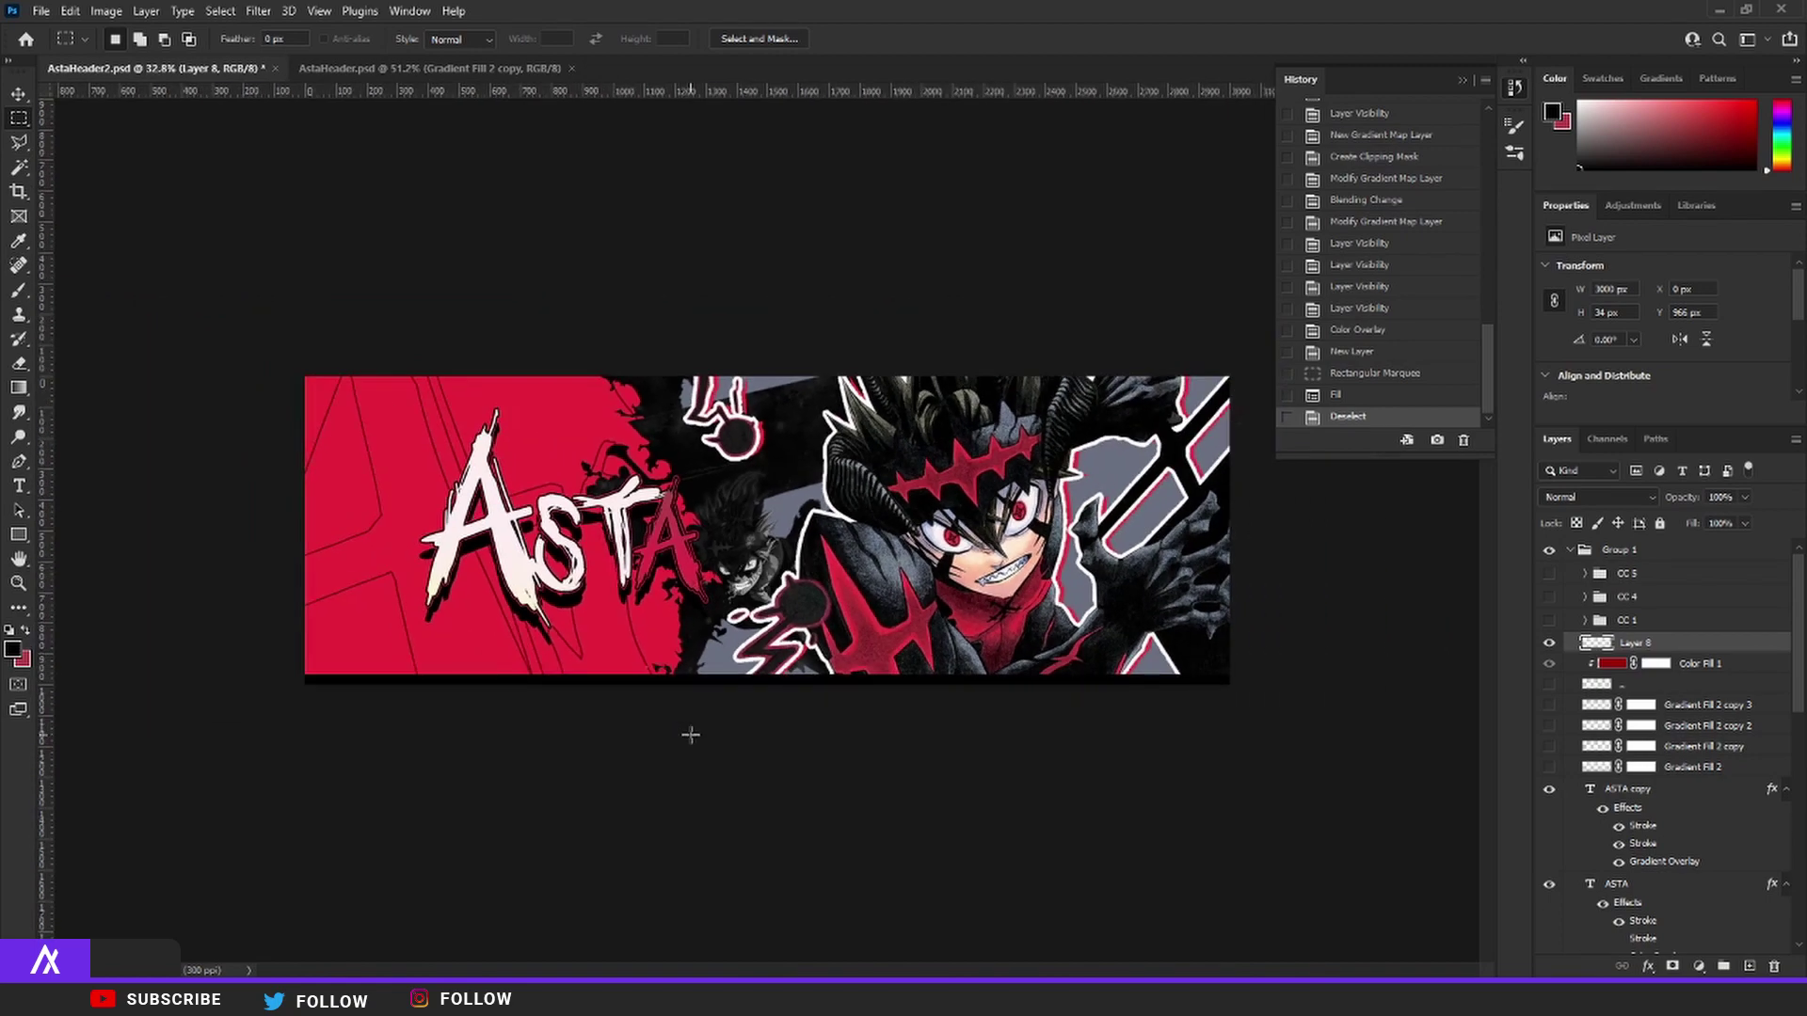
scroll(690, 735, "up", 2)
key("v")
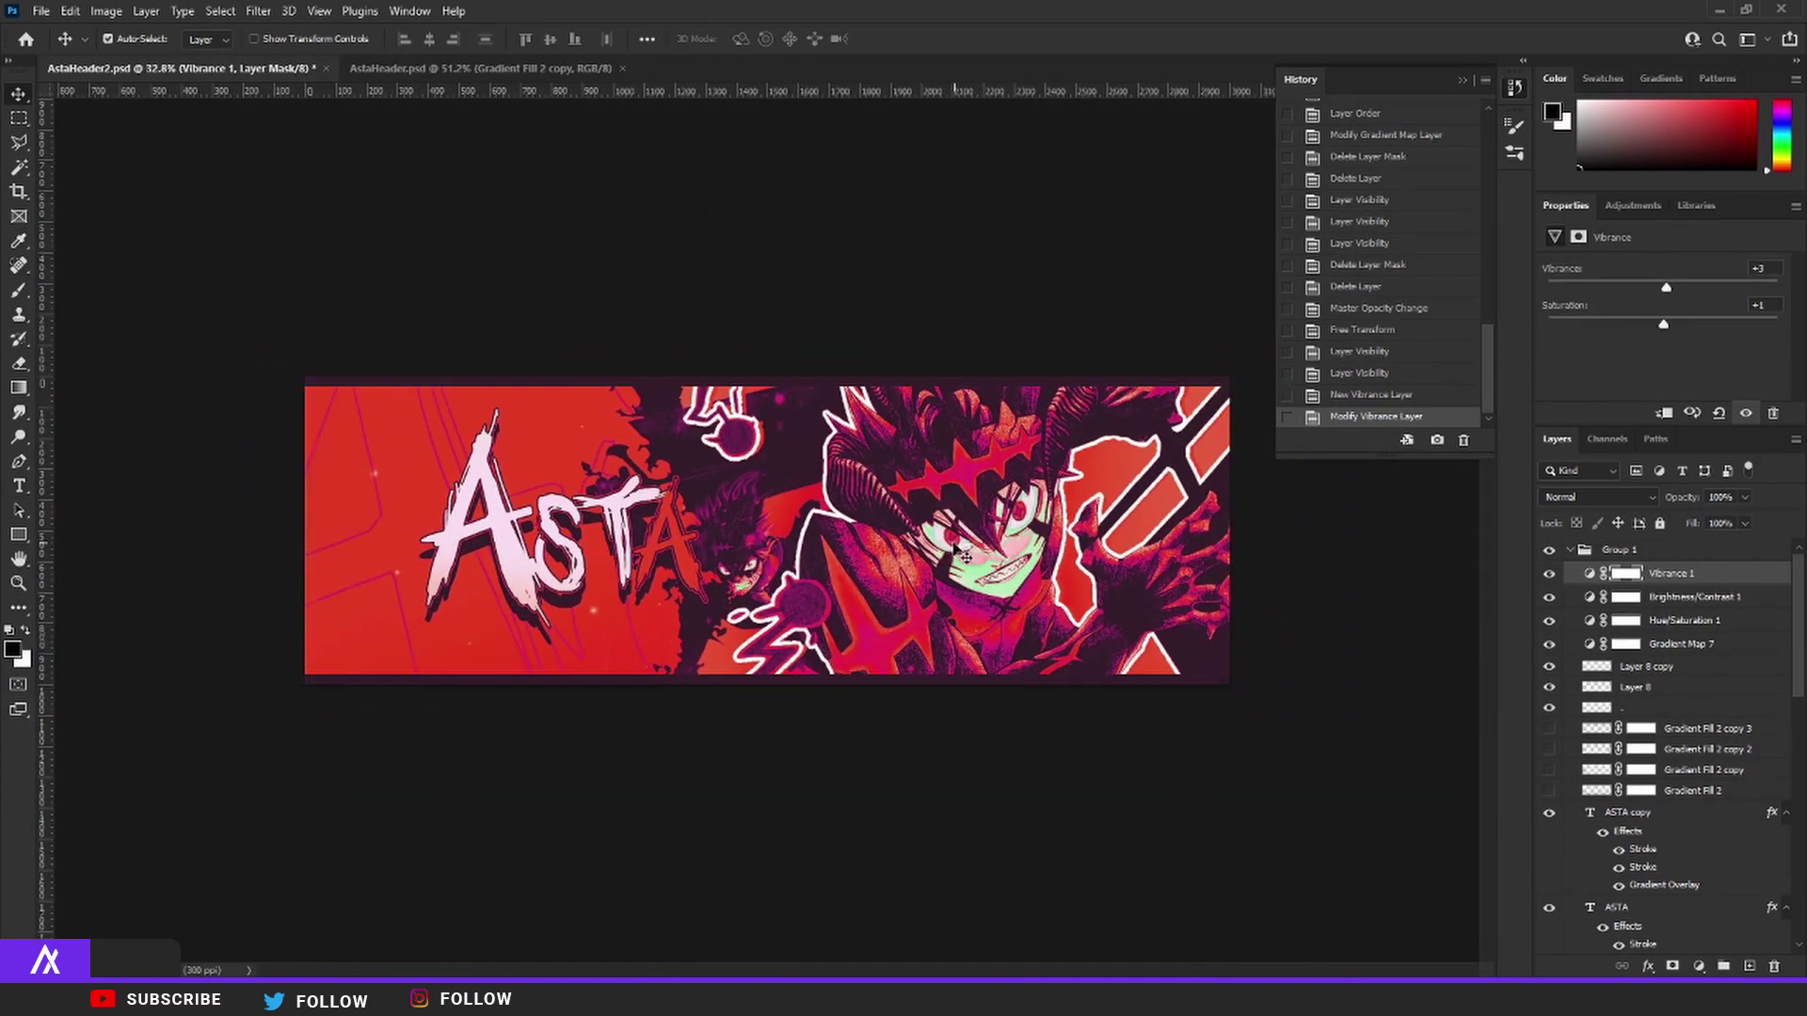
- Check the original AstaHeader, then apply Camera Raw Filter to the merged graded banner layer
left_click(381, 68)
left_click(224, 72)
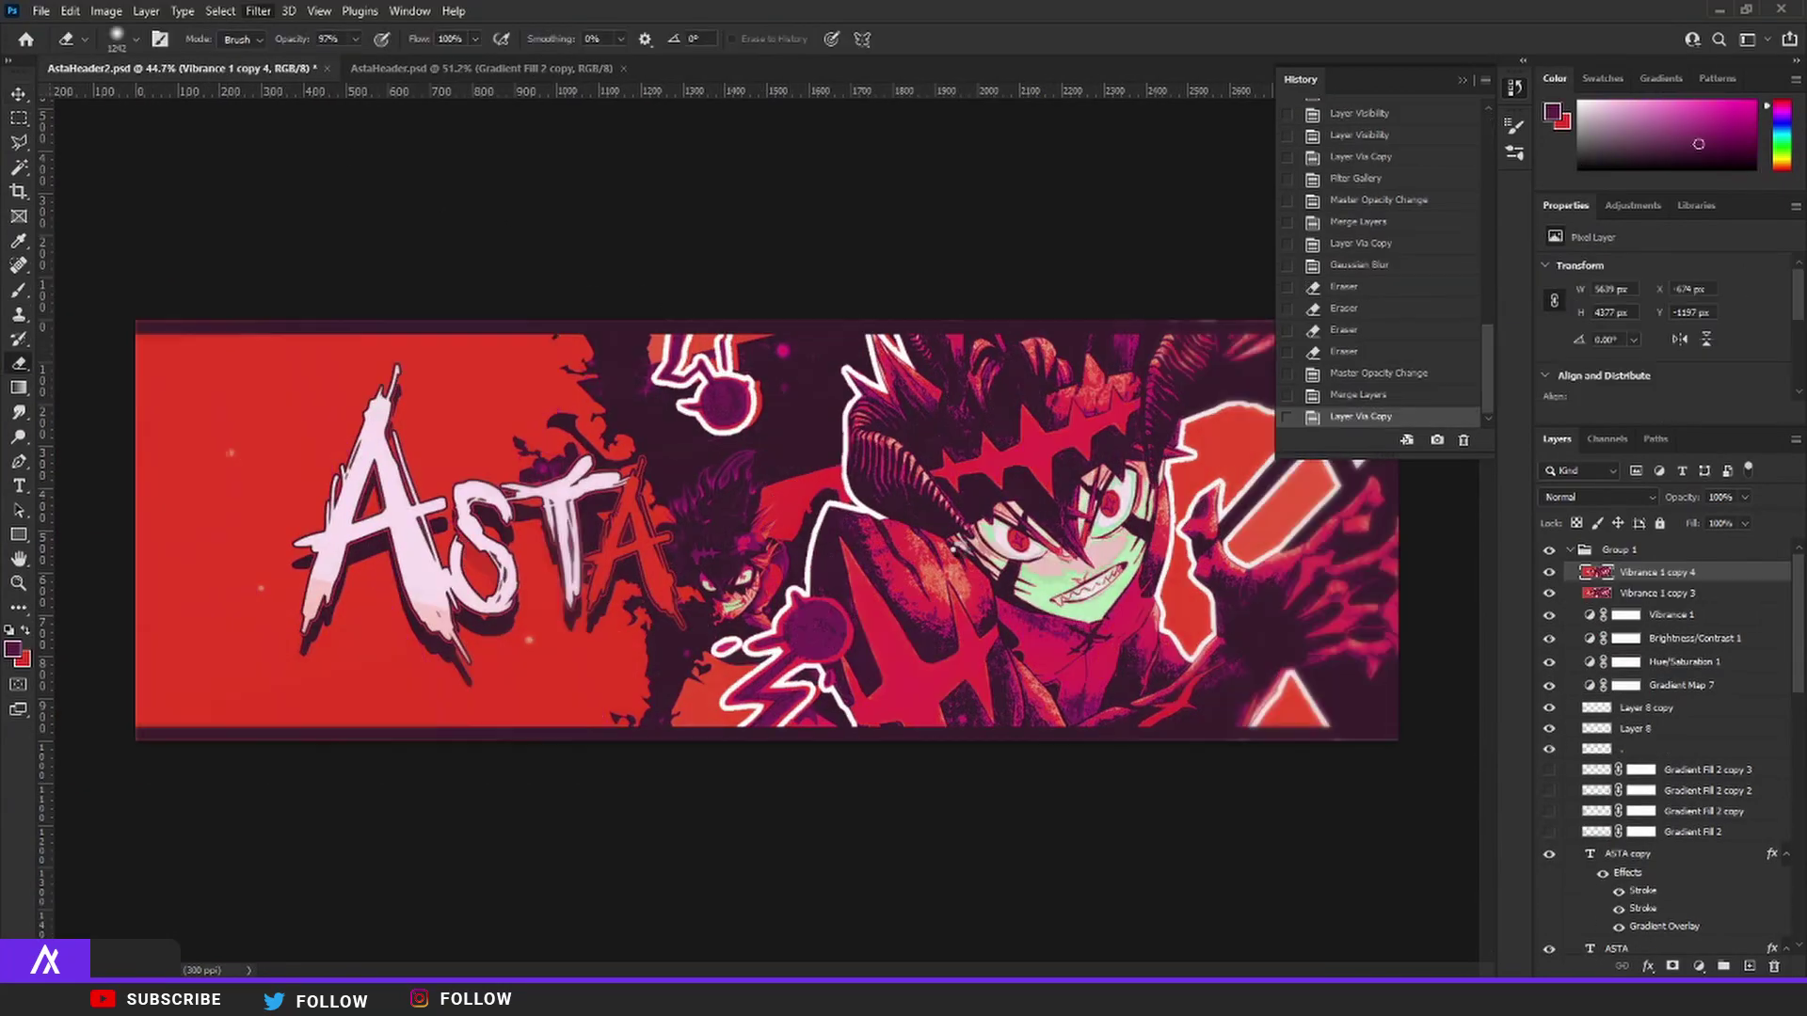
key("ctrl+shift+a")
- Zoom the Camera Raw preview and show the Color presets, including Vivid
scroll(693, 289, "up", 3)
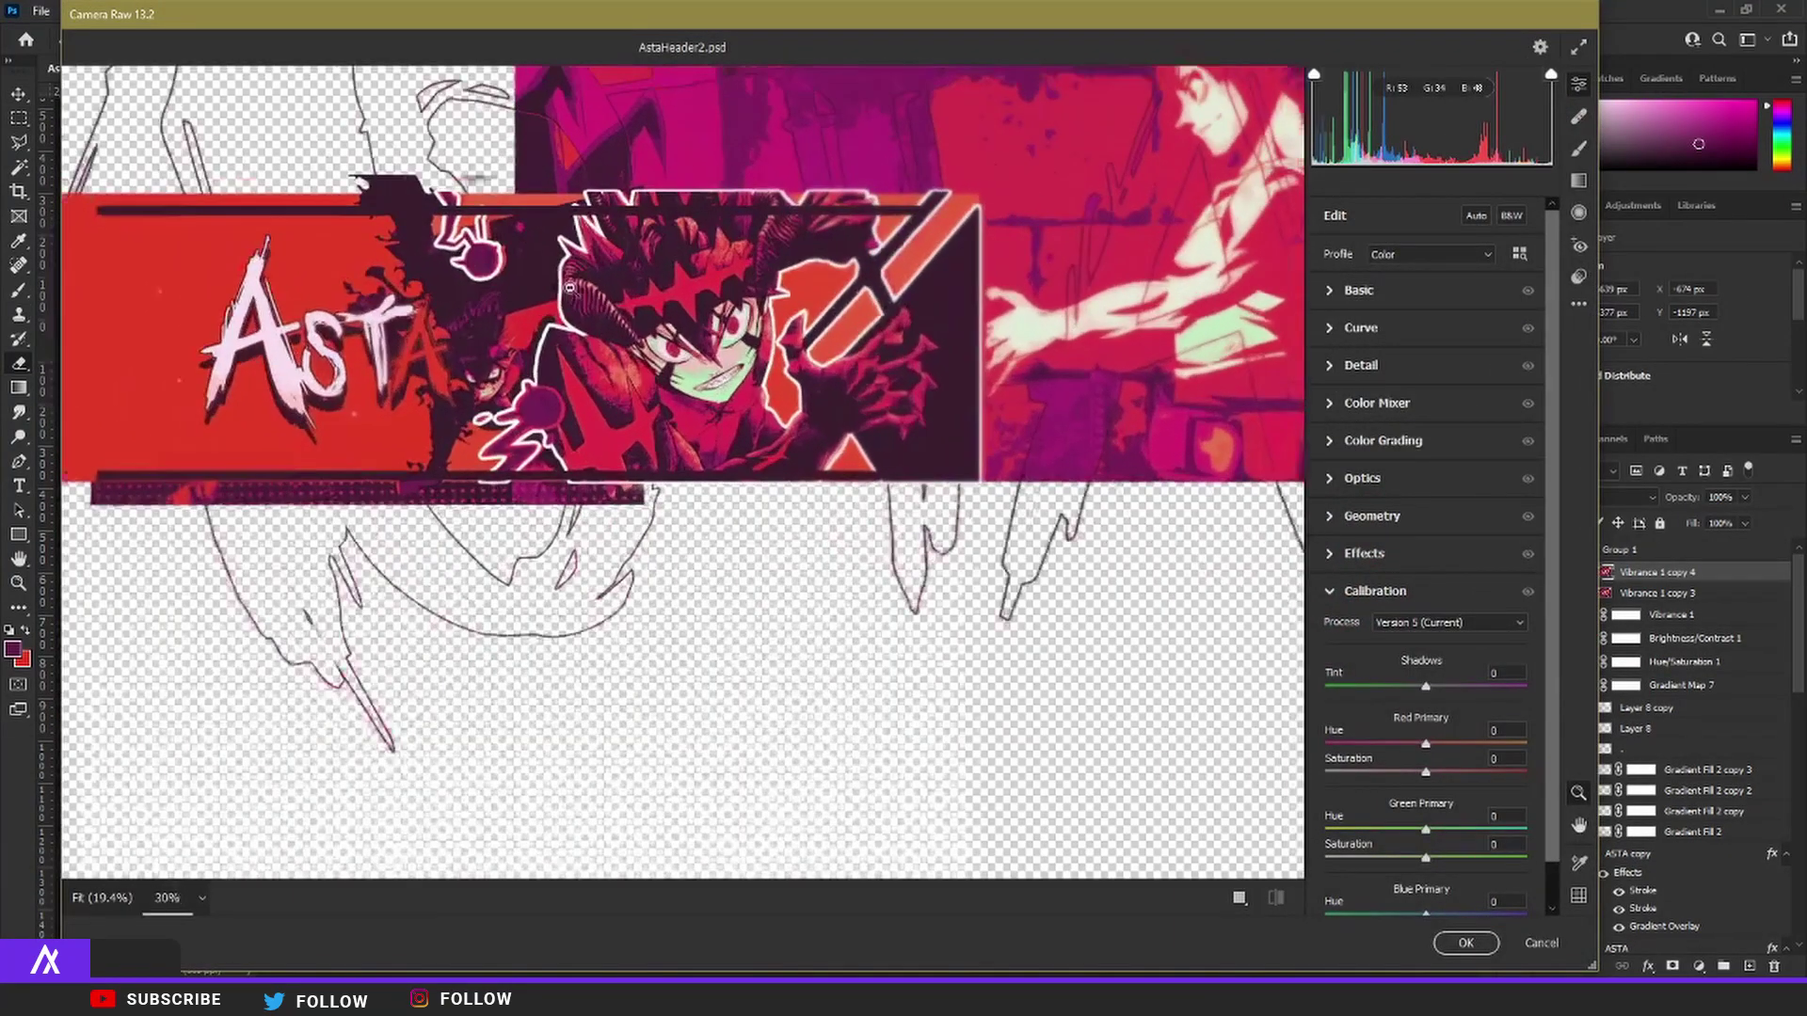
left_click(1579, 277)
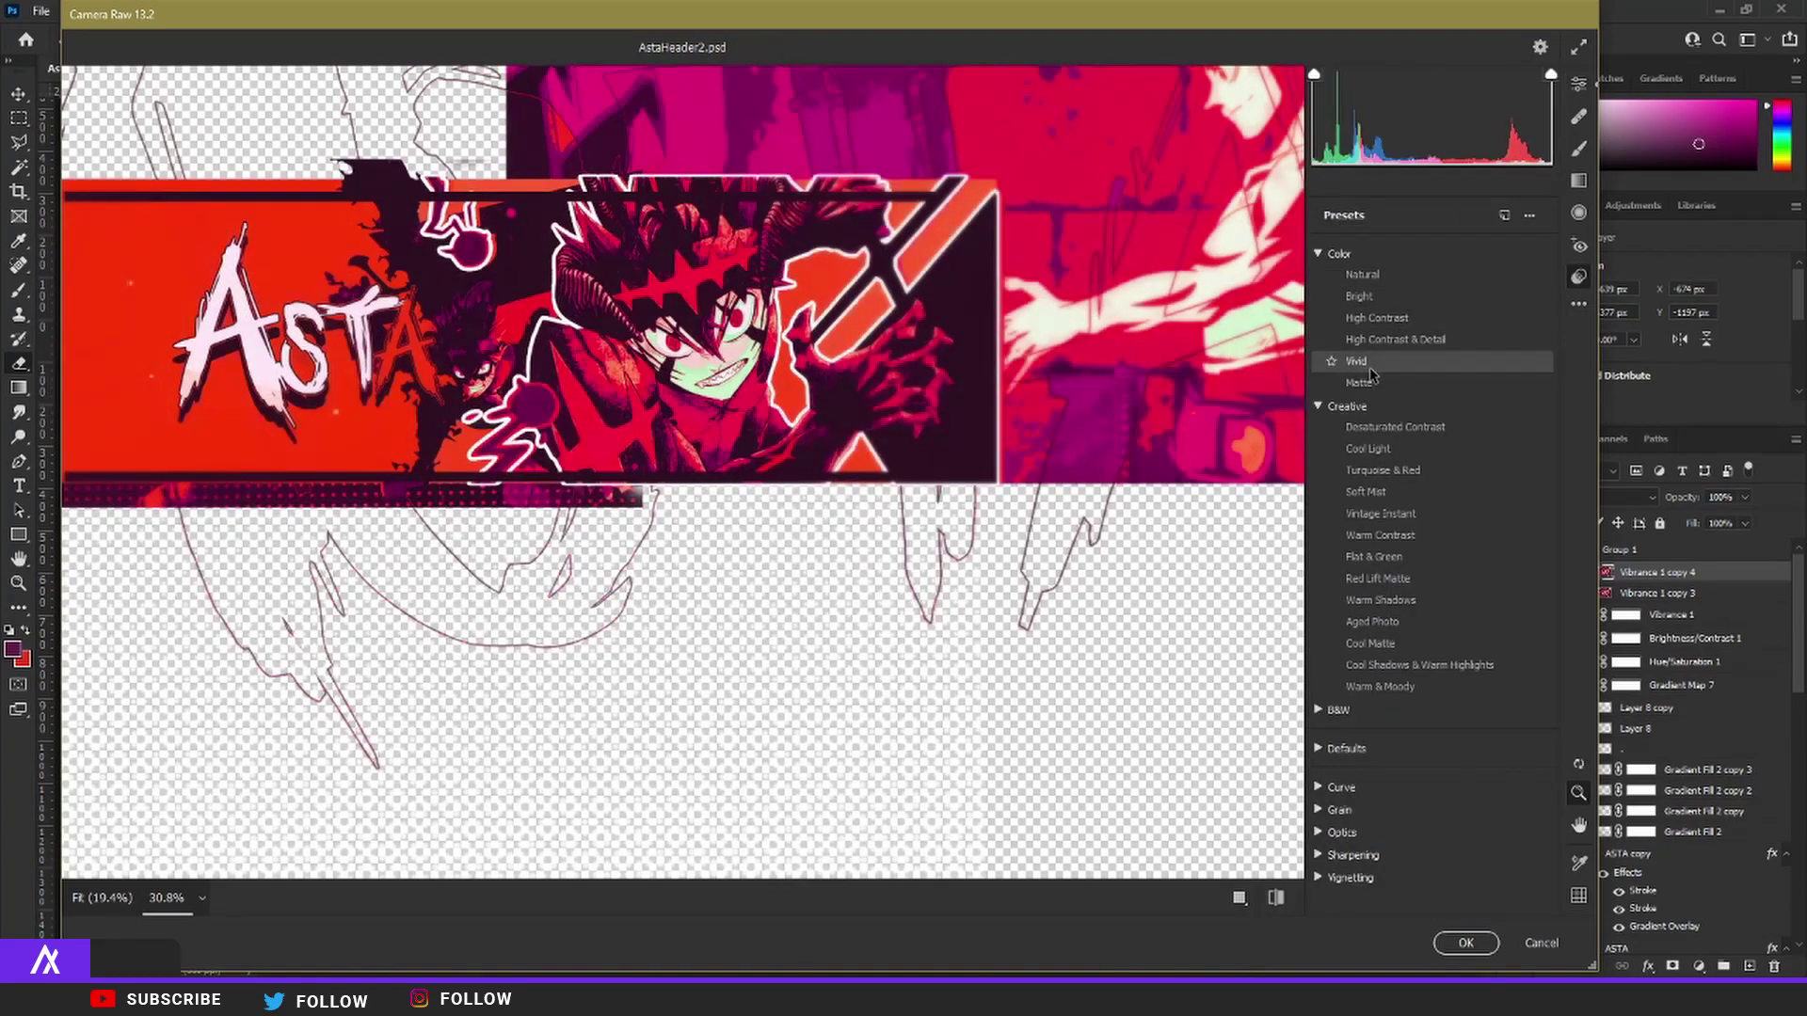